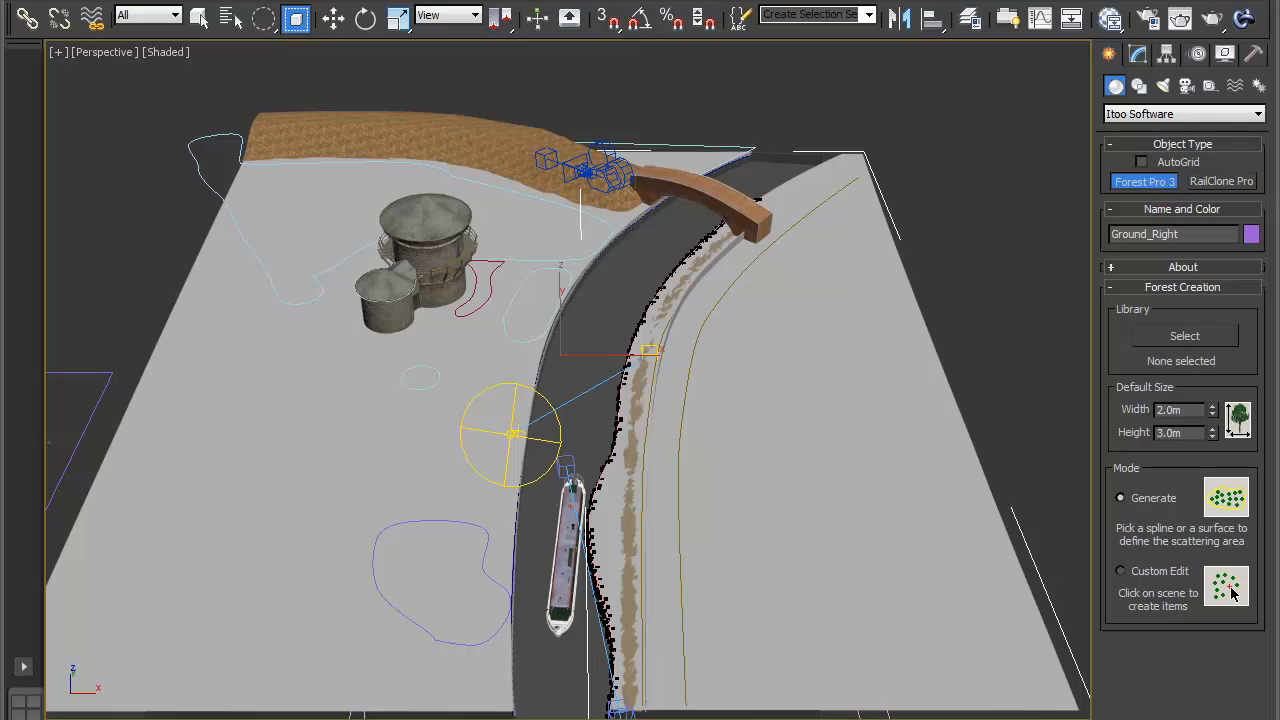
Examine the river scene and the collection of scatter source objects beside it, including the medium bush
mouse_move(590, 532)
middle_mouse_down("alt")
mouse_move(603, 558)
mouse_move(597, 512)
mouse_move(590, 532)
middle_mouse_up("alt")
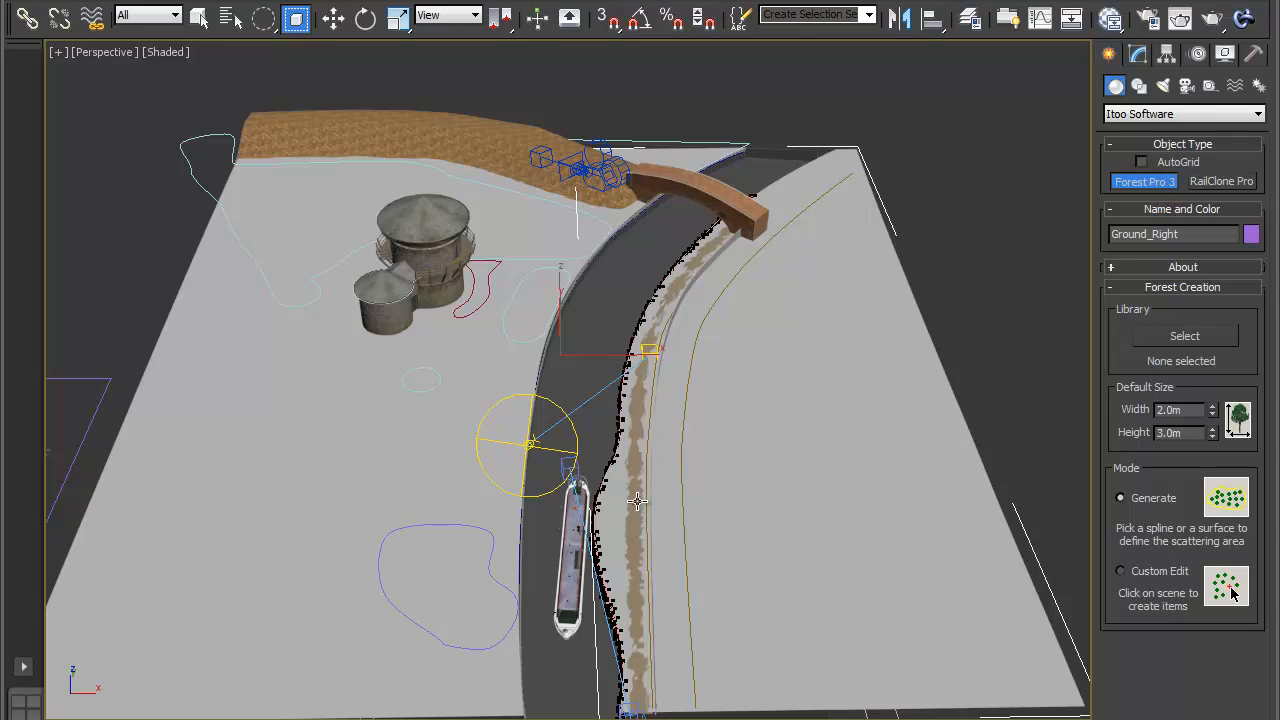
middle_click_drag(635, 473, 386, 420, "alt")
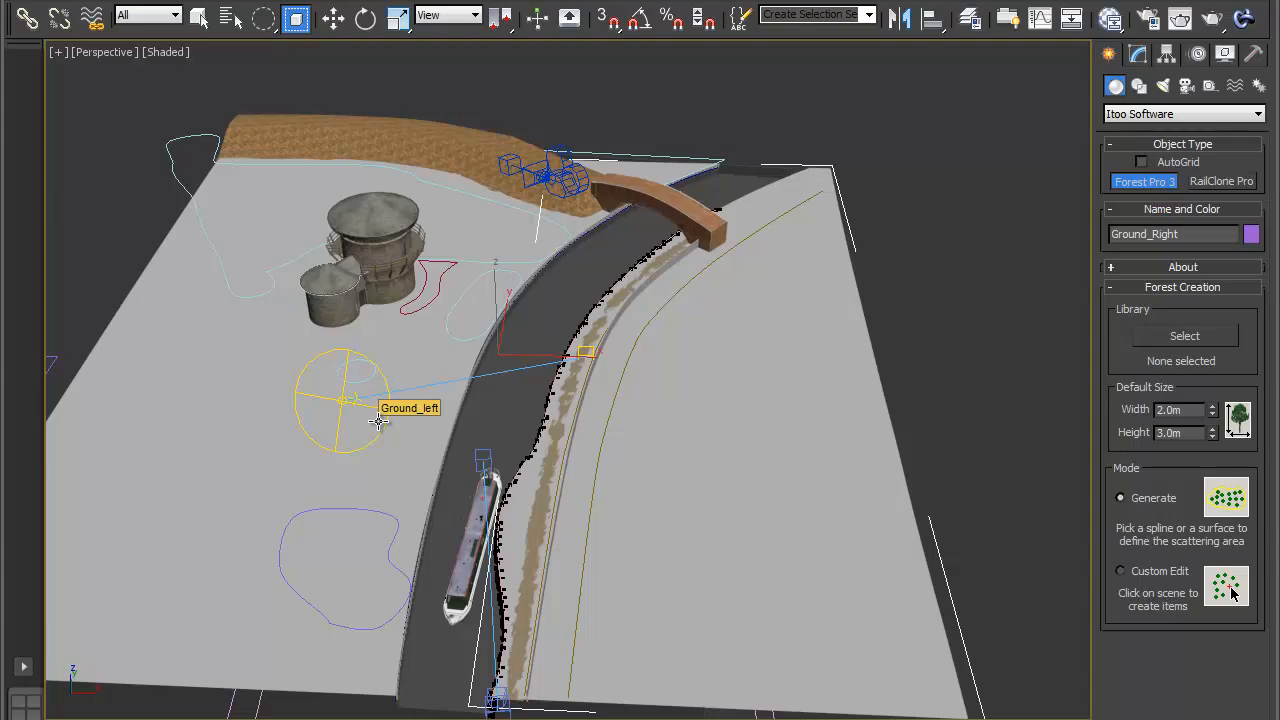
middle_click_drag(378, 421, 496, 381)
scroll(496, 381, "up", 5)
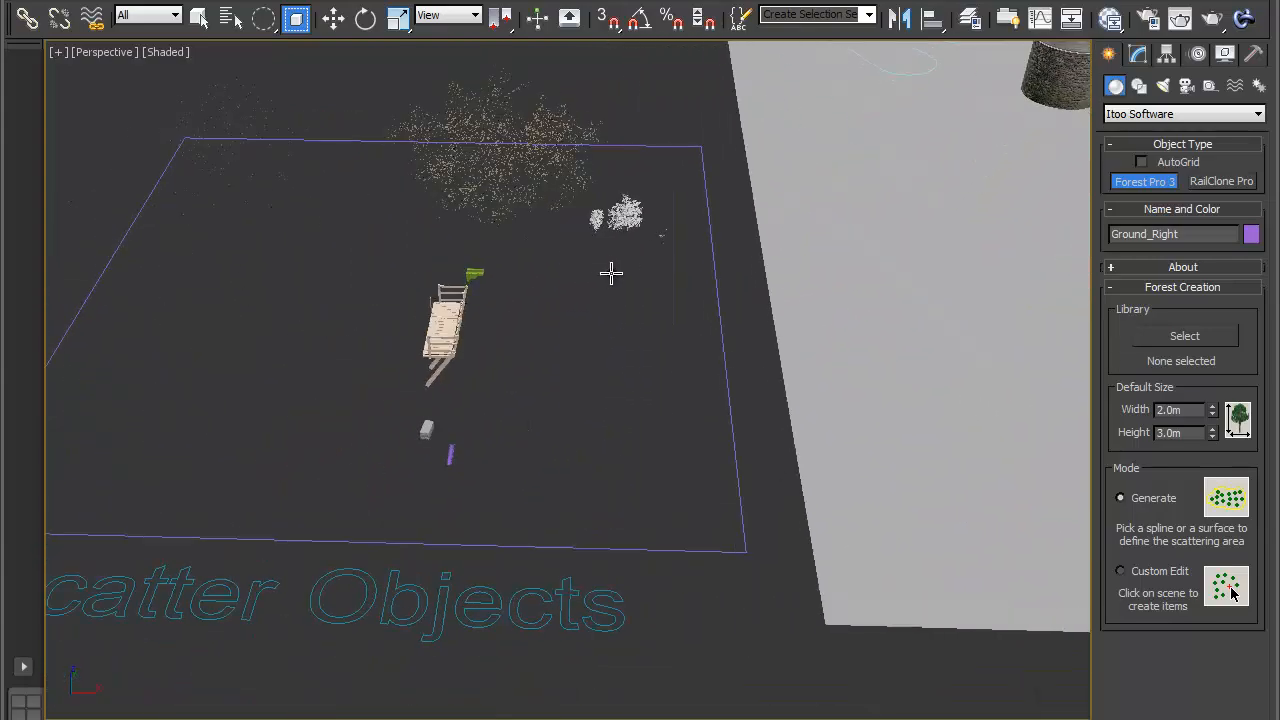
middle_click_drag(609, 283, 990, 123)
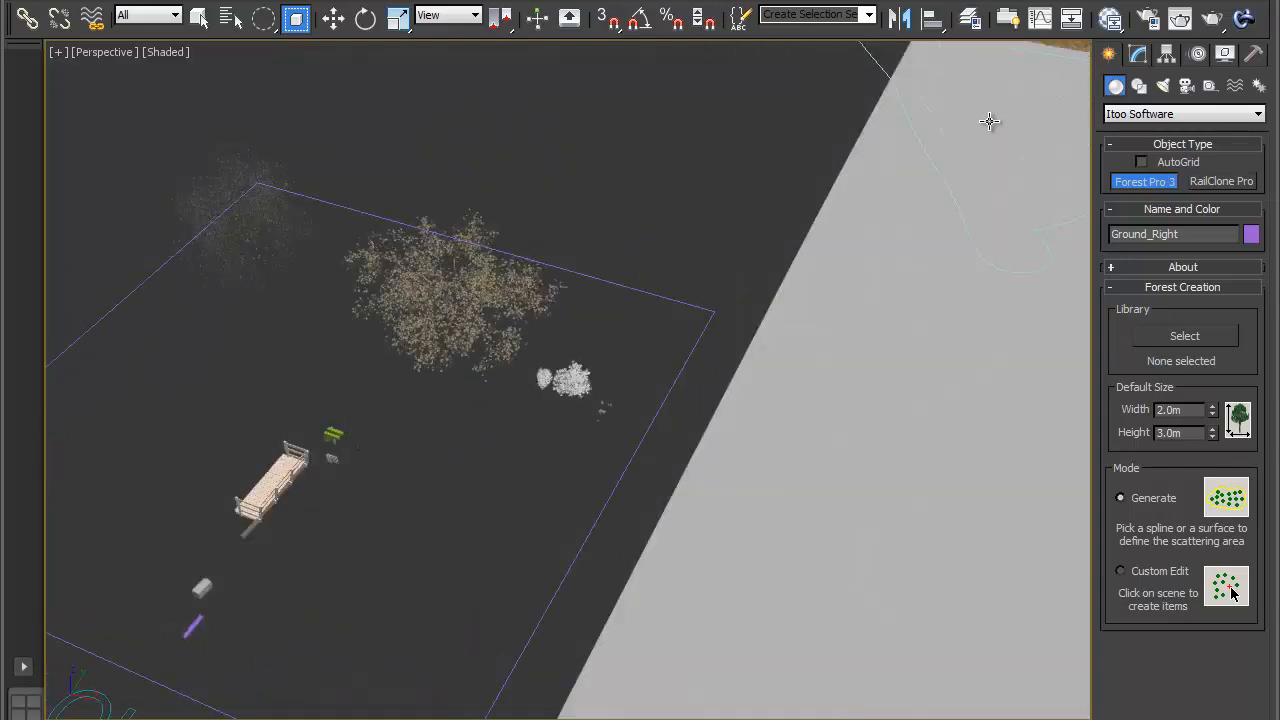
middle_click_drag(775, 193, 751, 234, "alt")
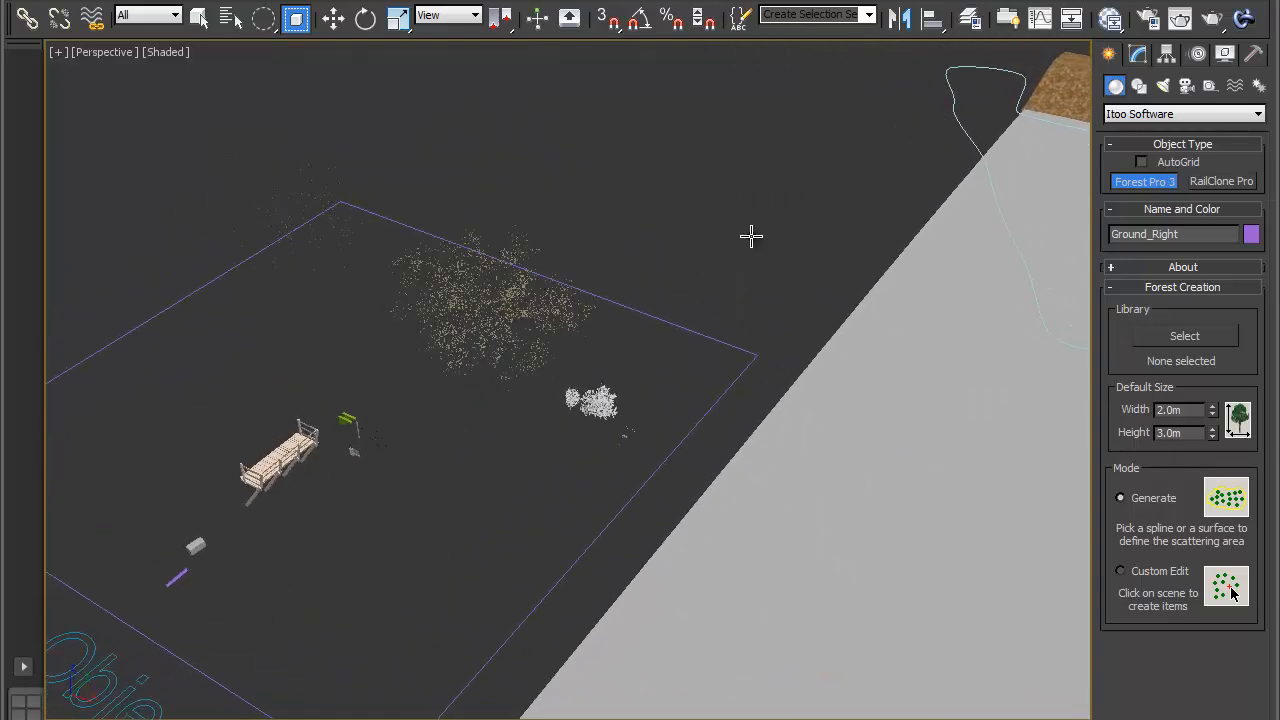
scroll(598, 424, "up", 8)
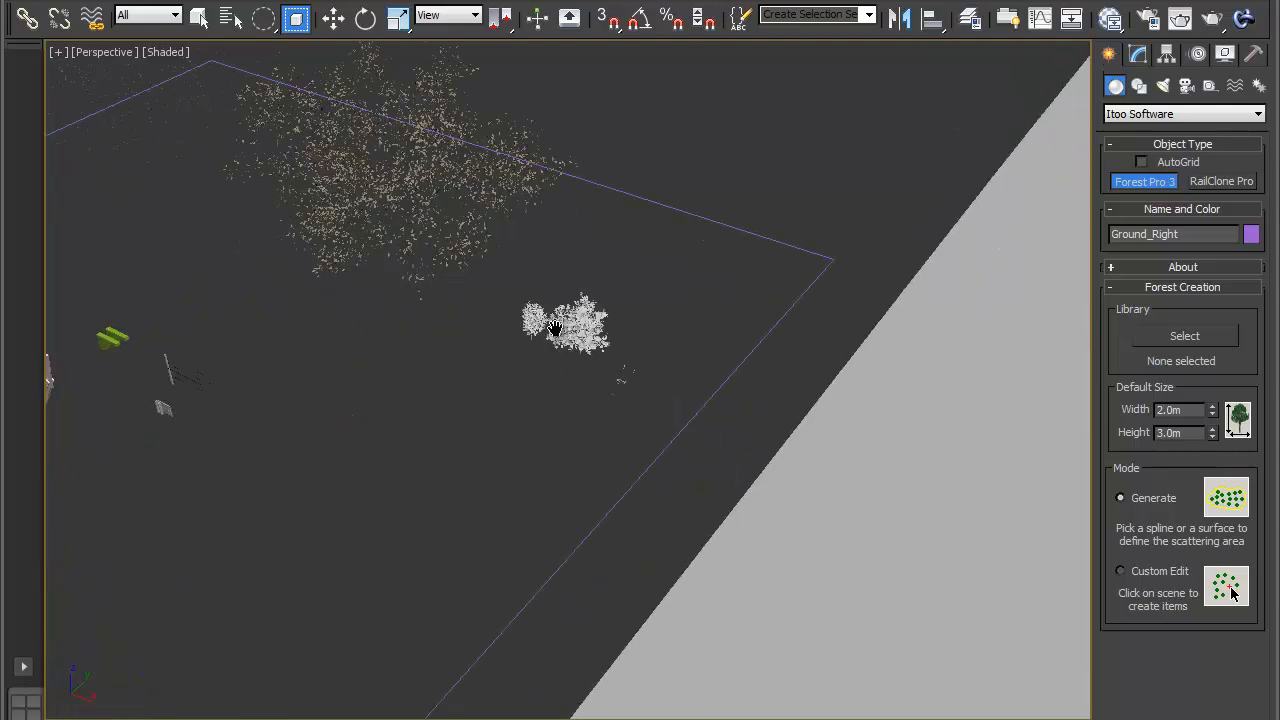
left_click(465, 205)
left_click(462, 204)
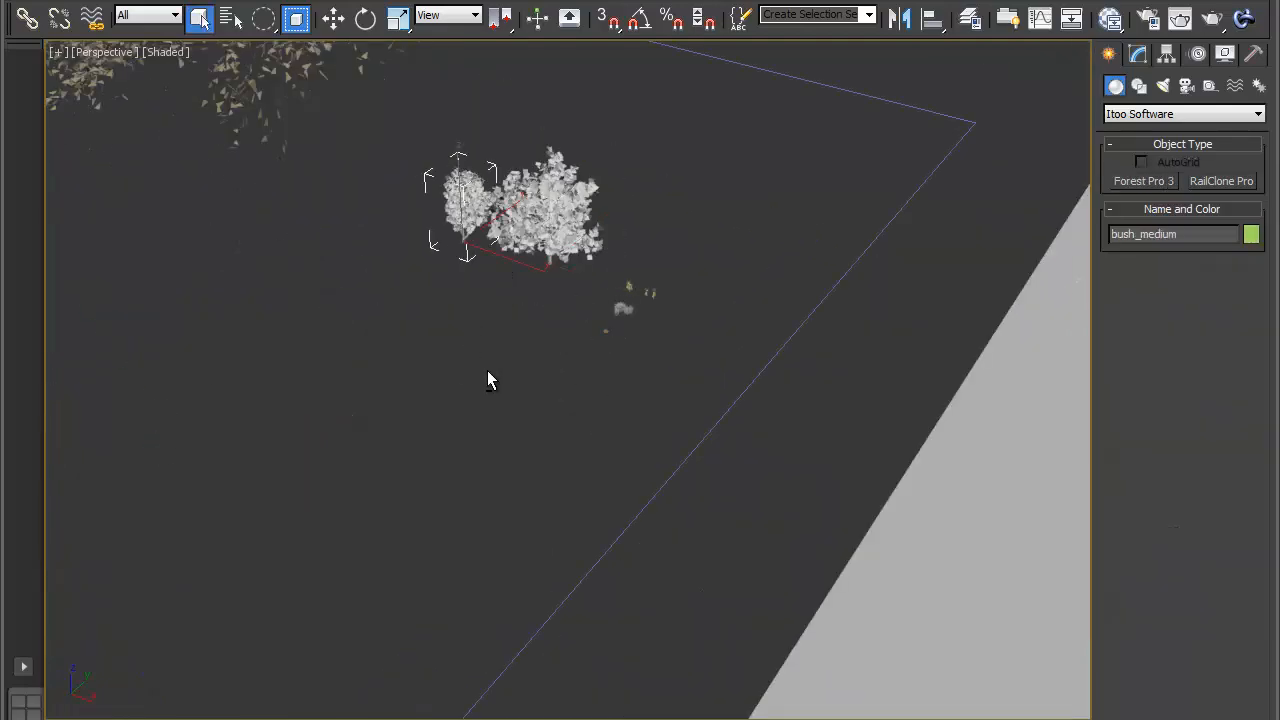
middle_click_drag(488, 374, 663, 391, "alt")
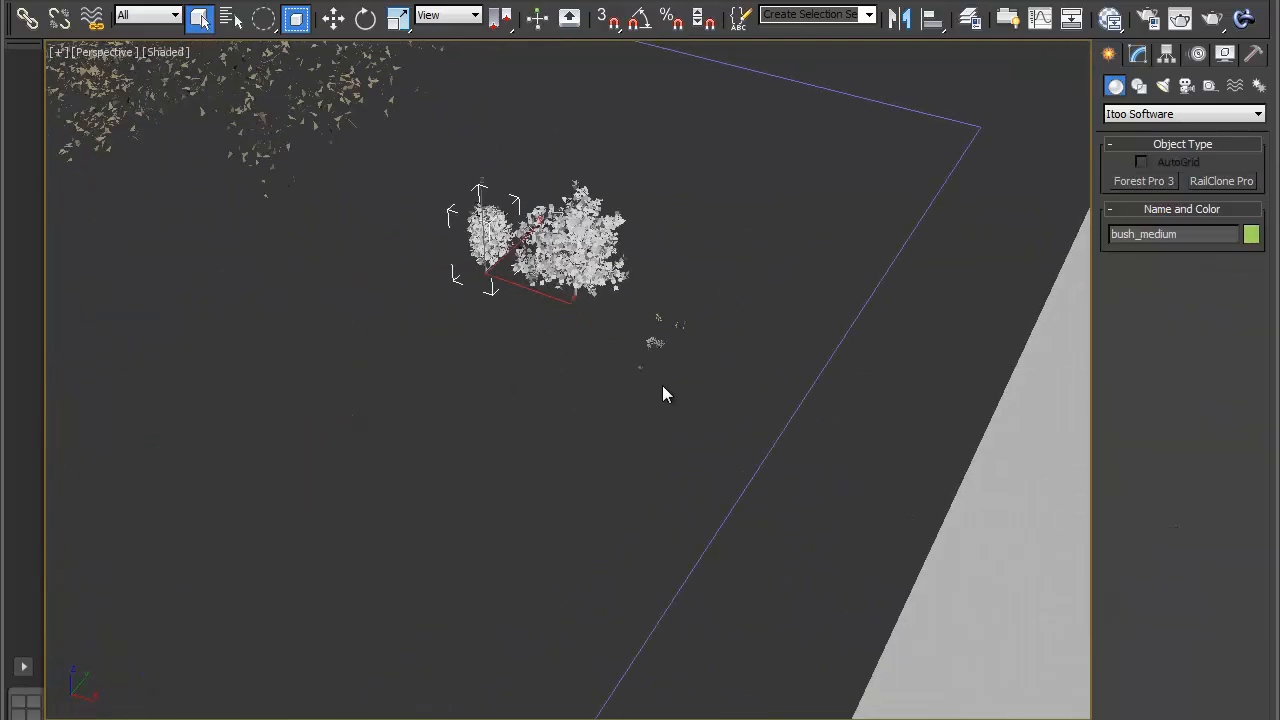
Inspect the flower03 model up close, as well as the grasses, bushes, oak and willow among the scatter objects
left_click(658, 319)
key("z")
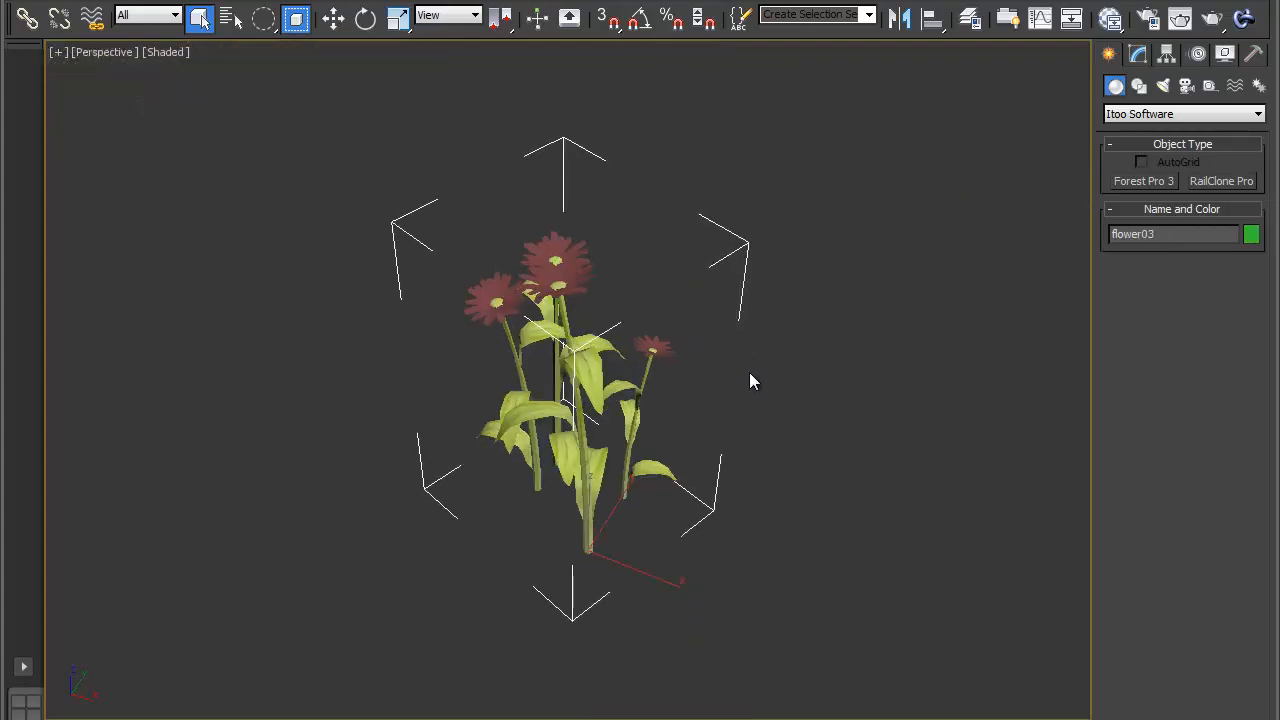
scroll(749, 372, "down", 5)
scroll(593, 420, "down", 6)
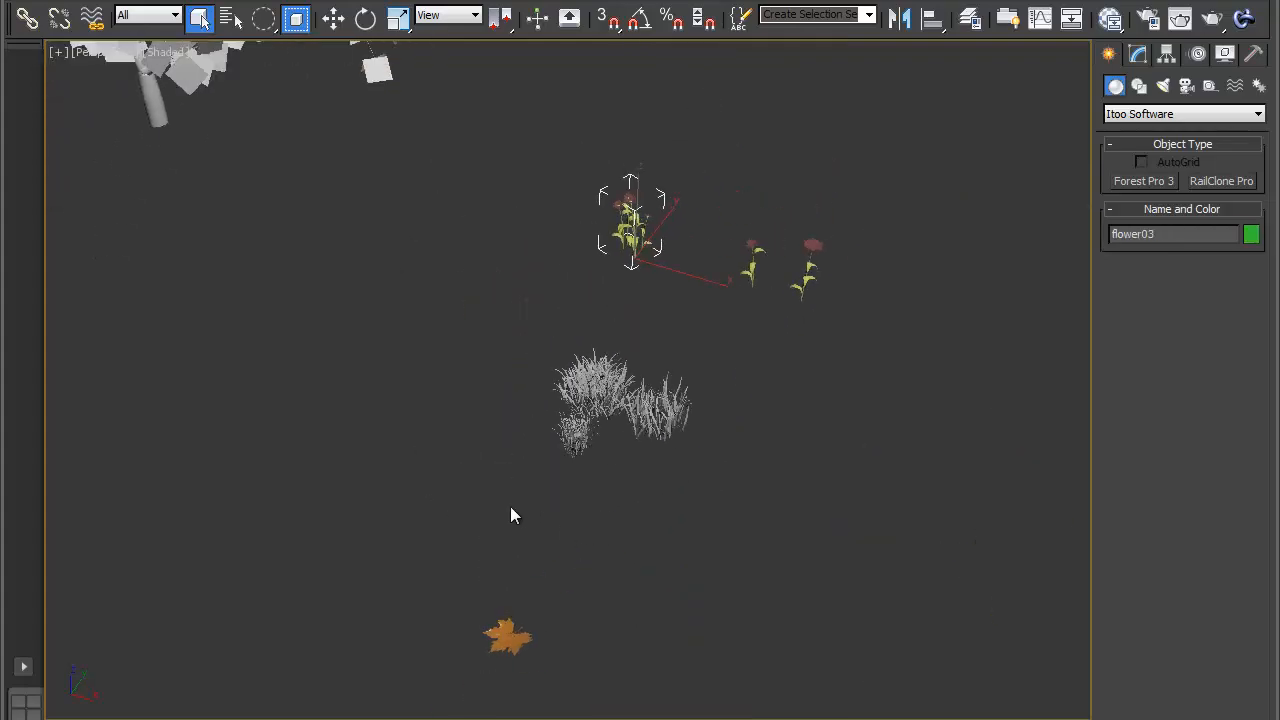
middle_click_drag(400, 422, 545, 532)
scroll(373, 438, "down", 4)
middle_click_drag(430, 450, 671, 483)
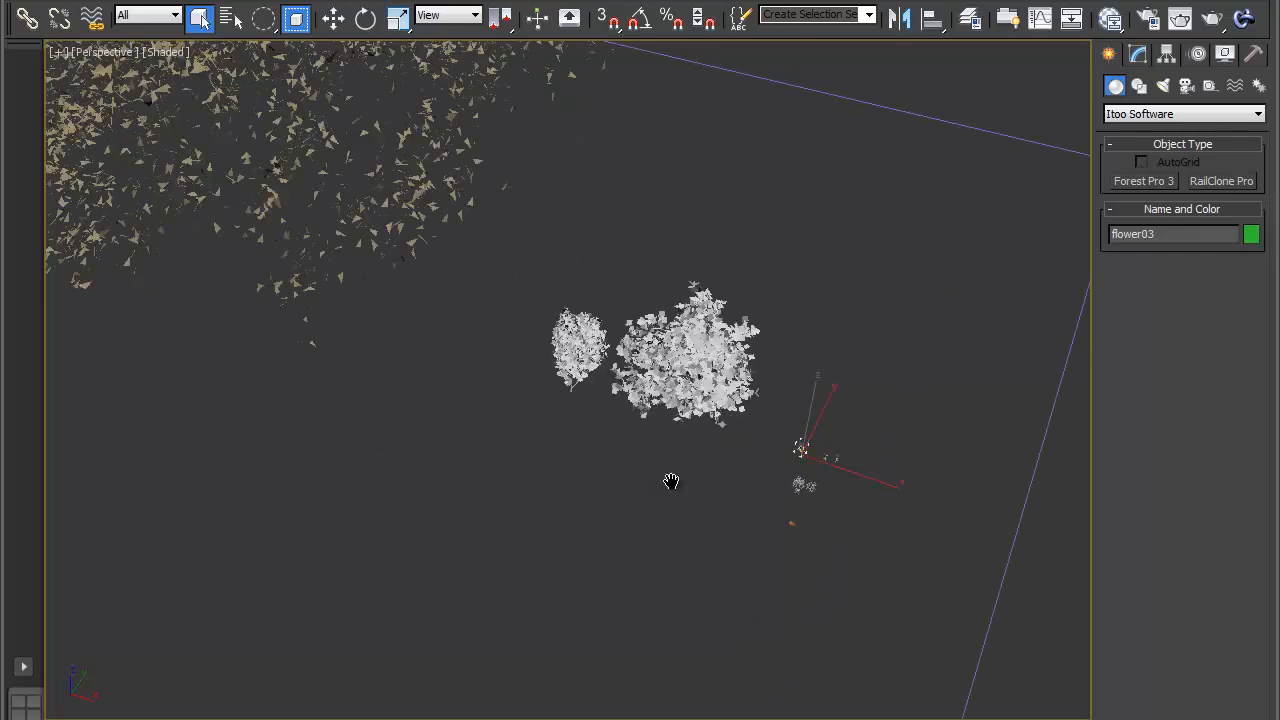
scroll(517, 403, "down", 4)
middle_click_drag(517, 403, 590, 397)
left_click(601, 344)
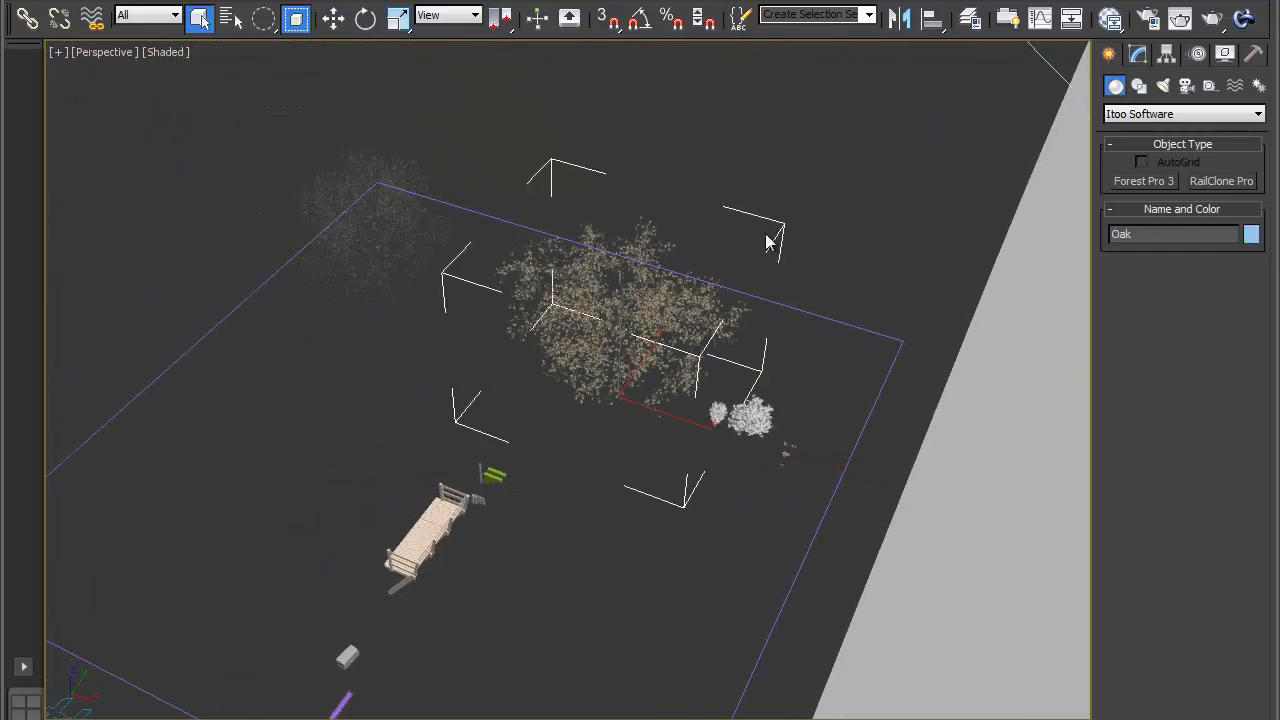
left_click(411, 232)
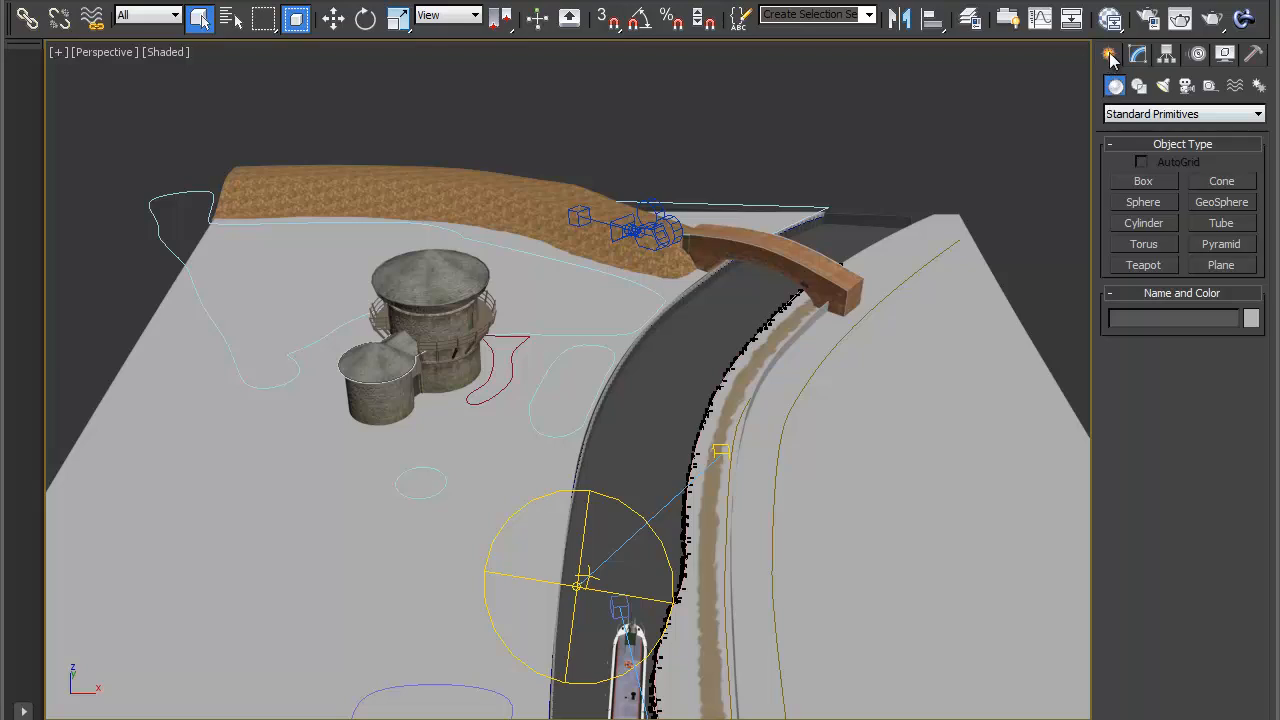
Create a Forest Pro 3 object in Generate mode, using the large closed spline behind the tower as the scattering area
left_click(1135, 114)
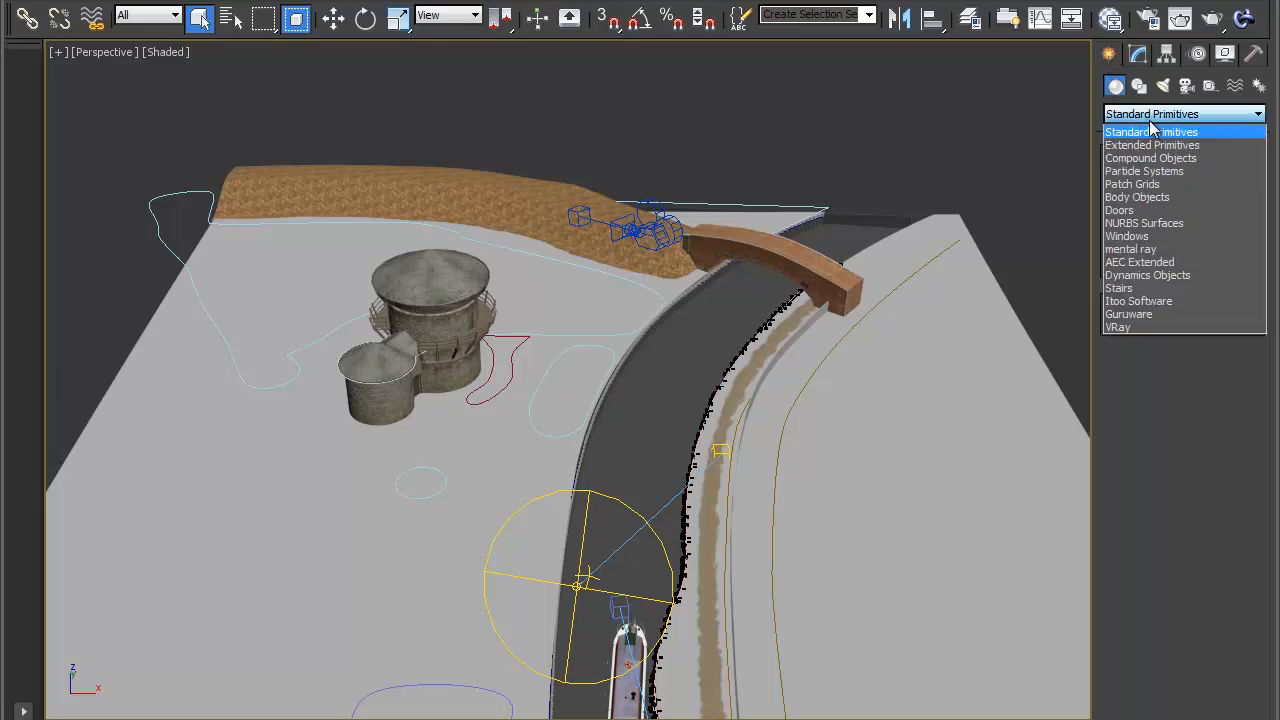
left_click(1140, 301)
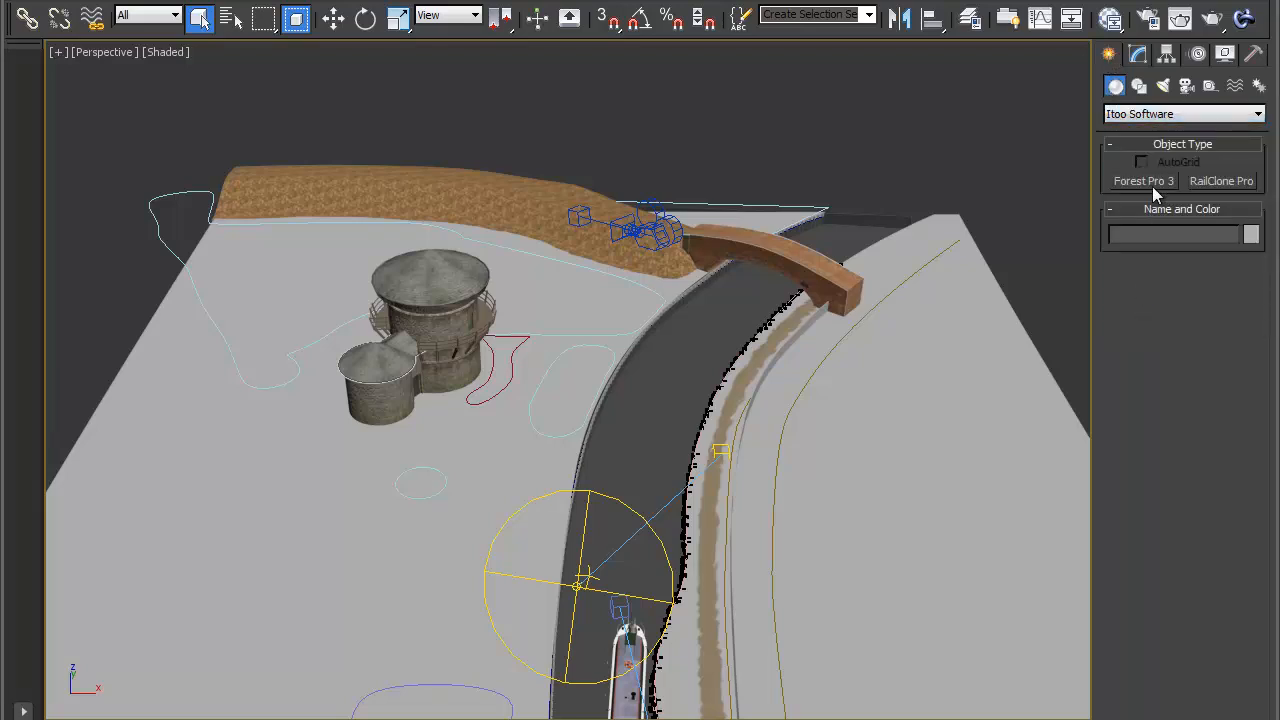
left_click(1155, 181)
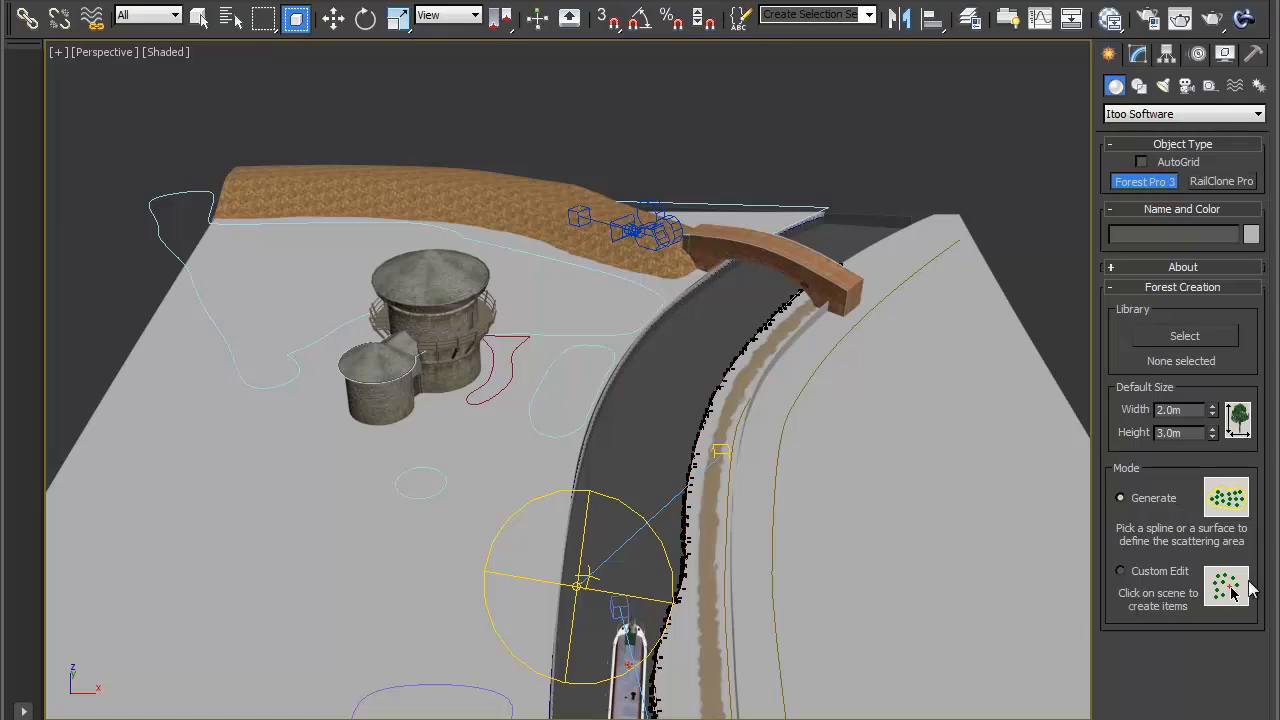
left_click(1146, 572)
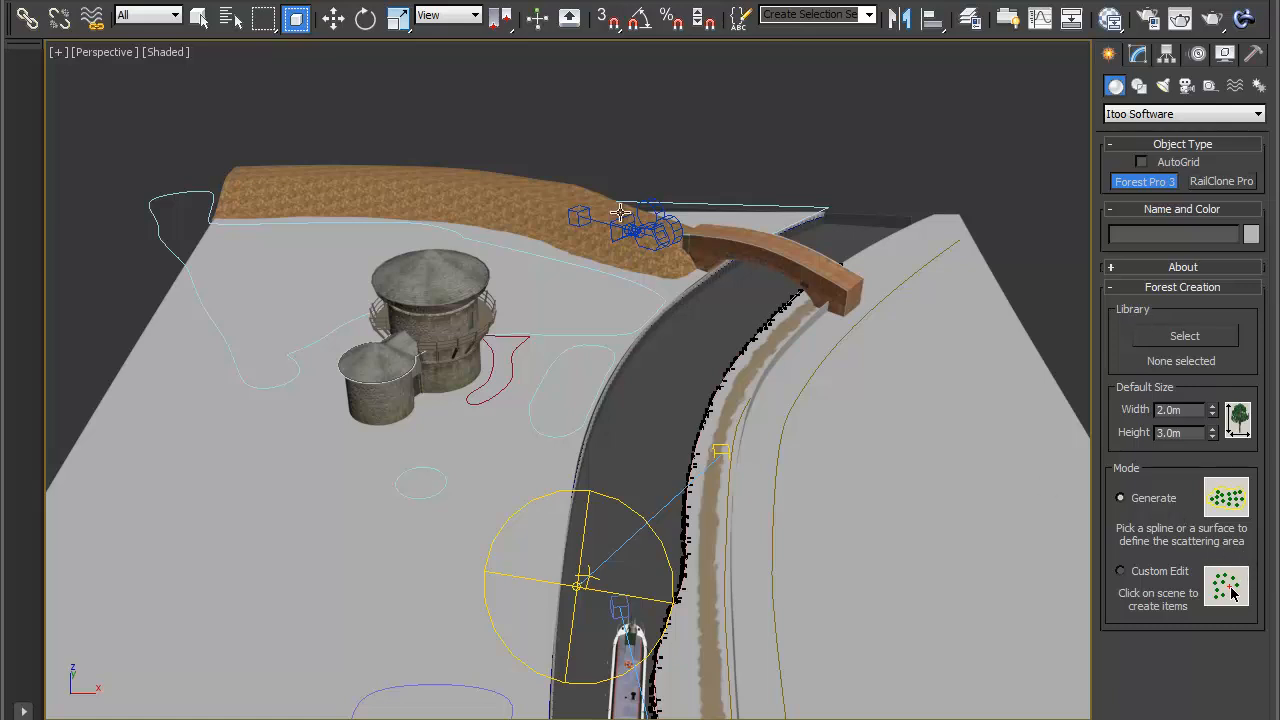
left_click(183, 192)
middle_click_drag(674, 337, 574, 380, "alt")
scroll(540, 406, "up", 3)
middle_click_drag(502, 413, 574, 443)
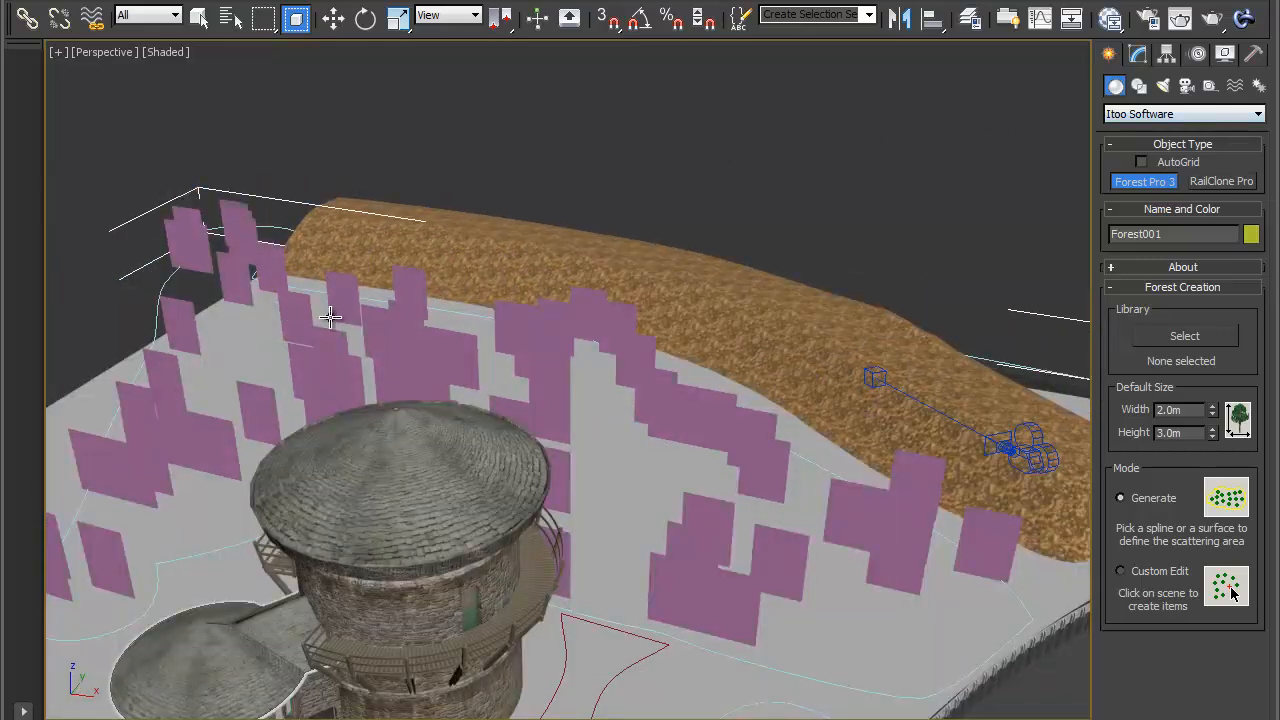
Examine the new forest object's Geometry properties and the plane template types it offers
left_click(1138, 55)
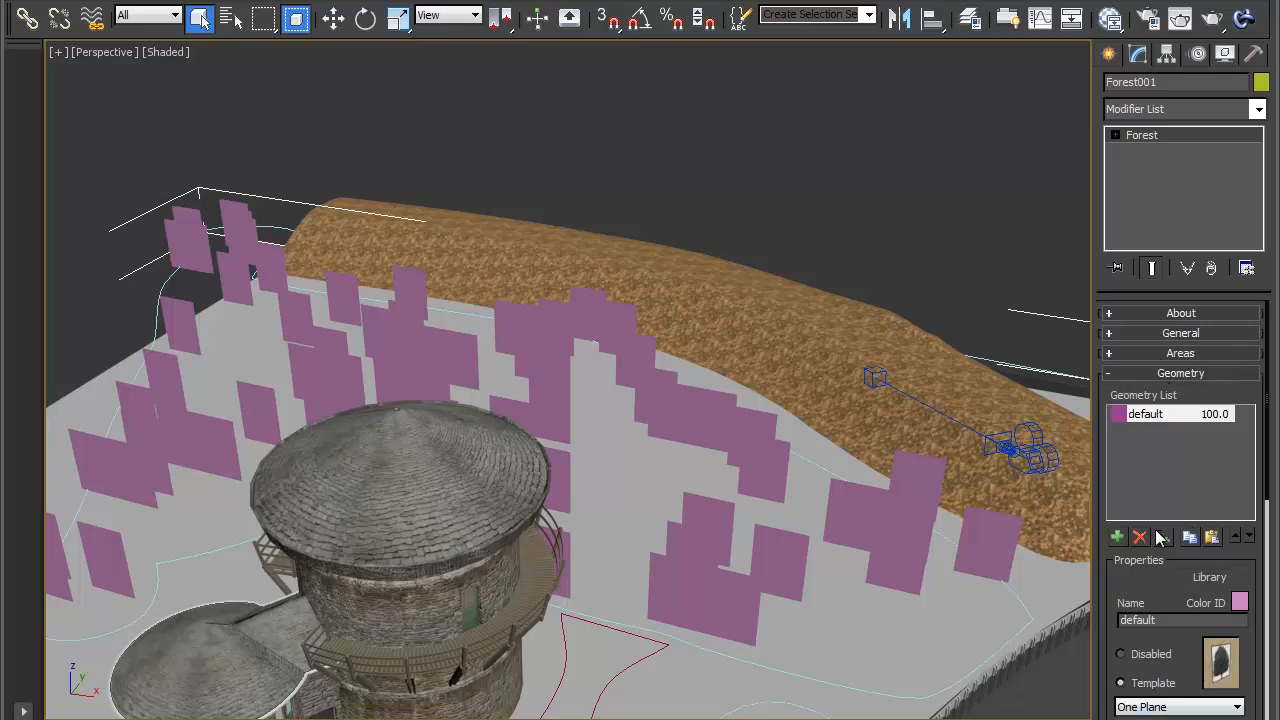
left_click(1165, 378)
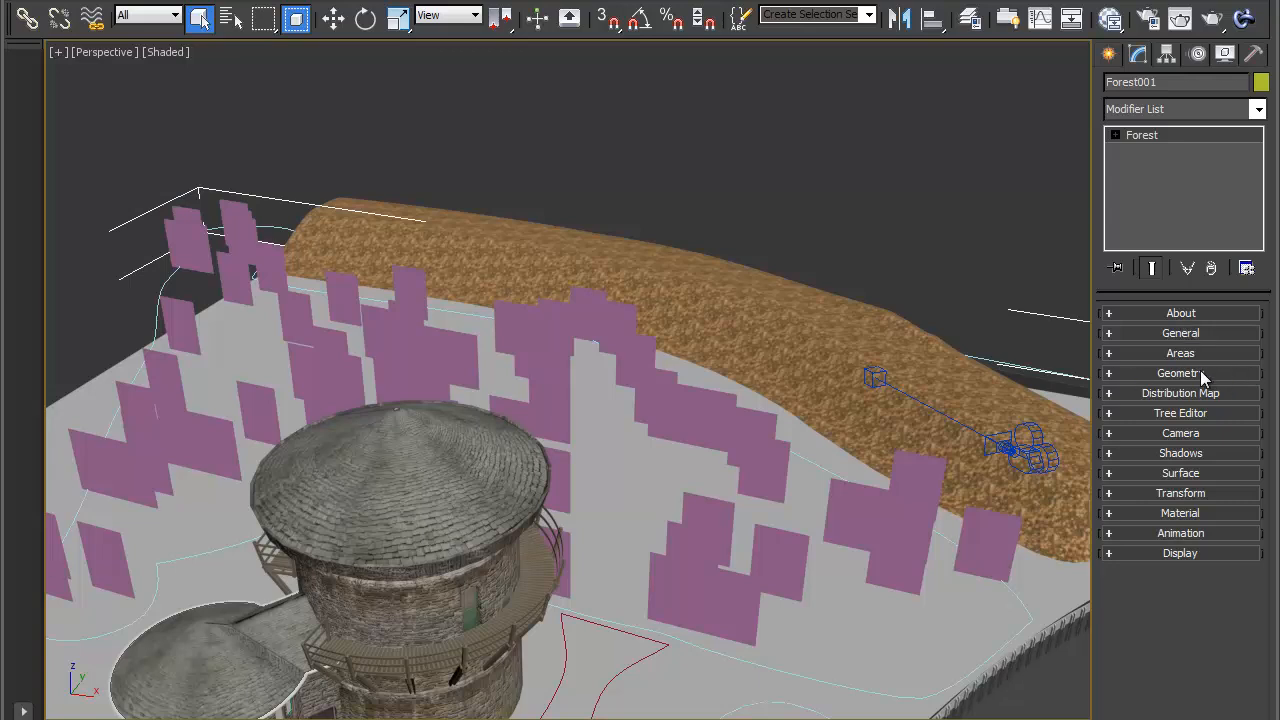
left_click(1162, 377)
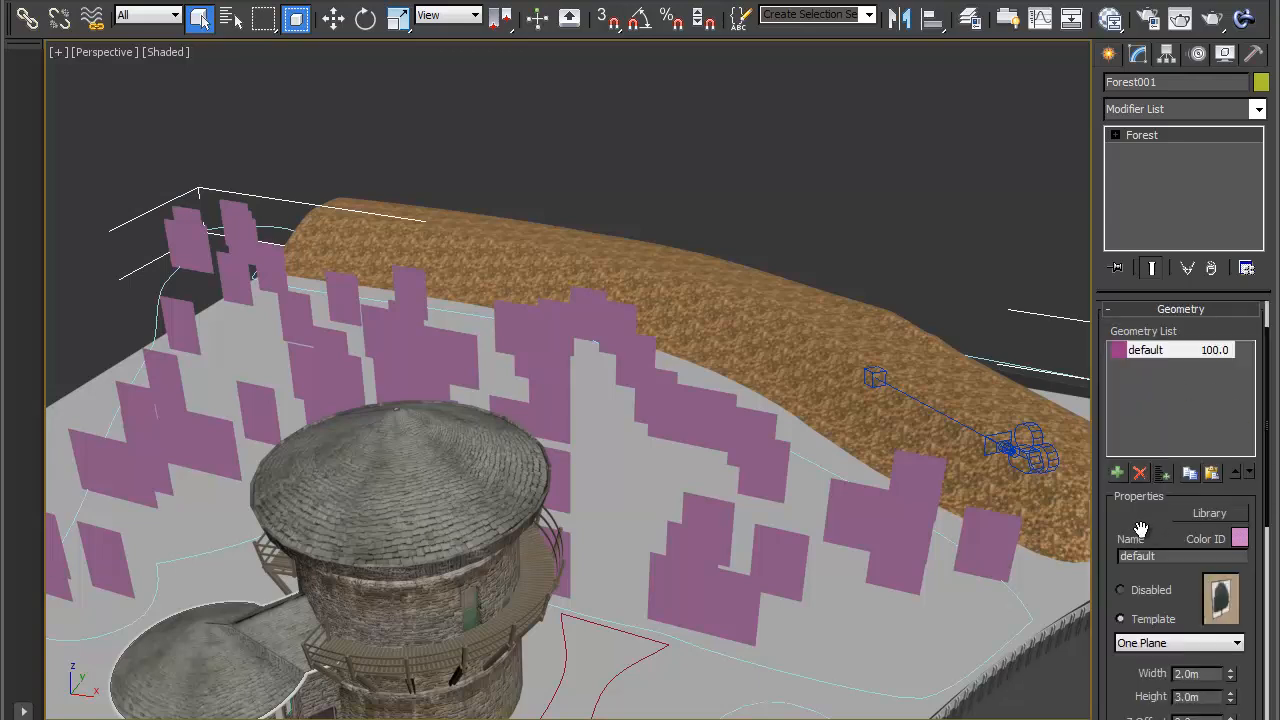
left_click_drag(1140, 515, 1130, 522)
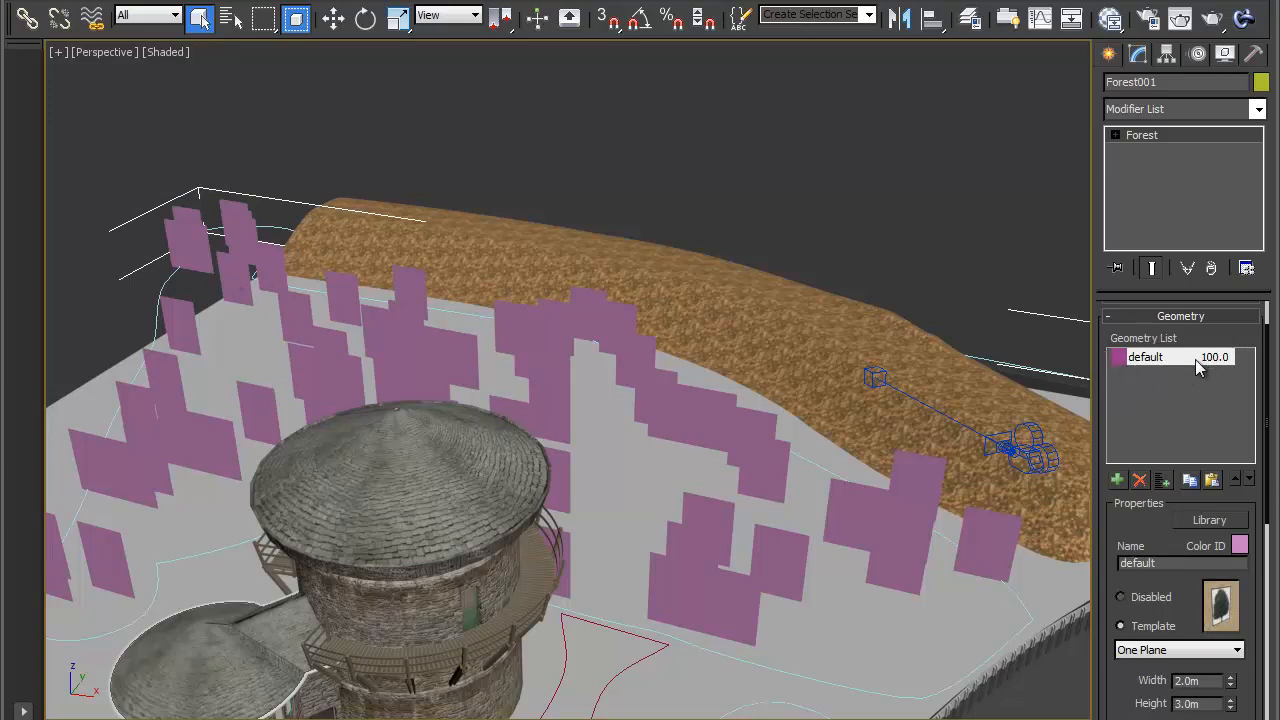
left_click_drag(1165, 519, 1103, 346)
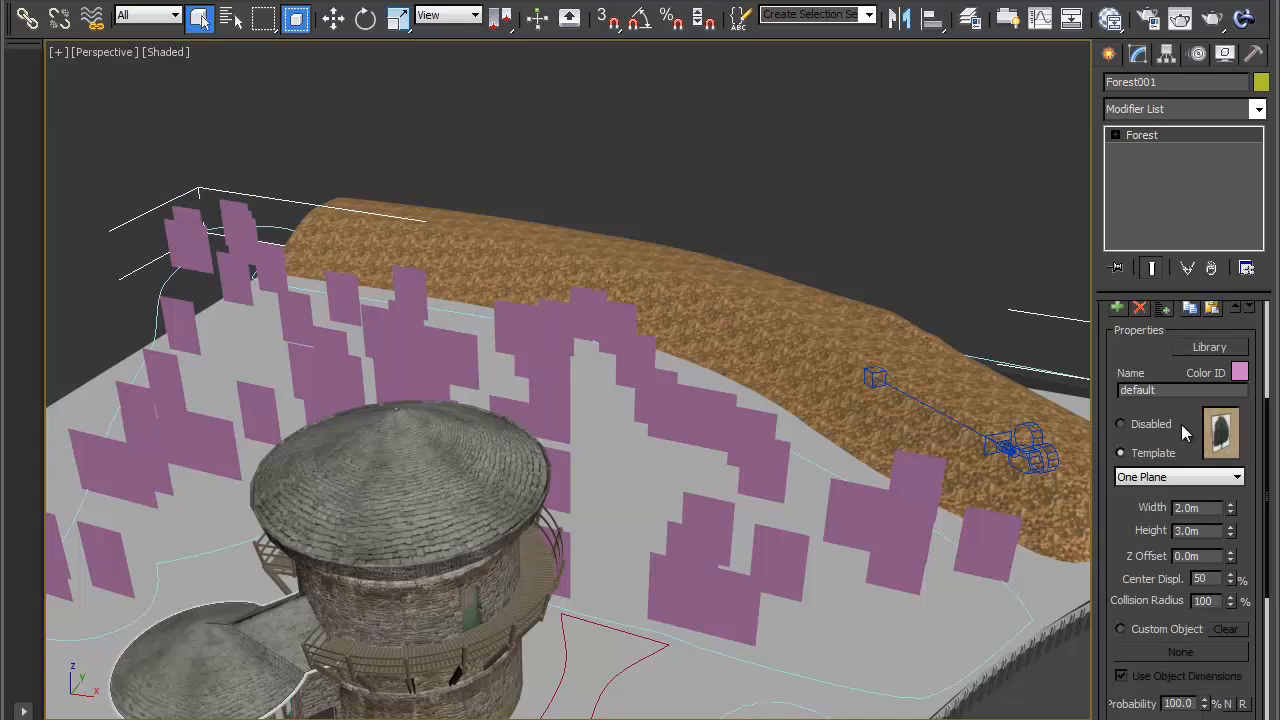
left_click_drag(1185, 414, 1182, 414)
left_click(1205, 478)
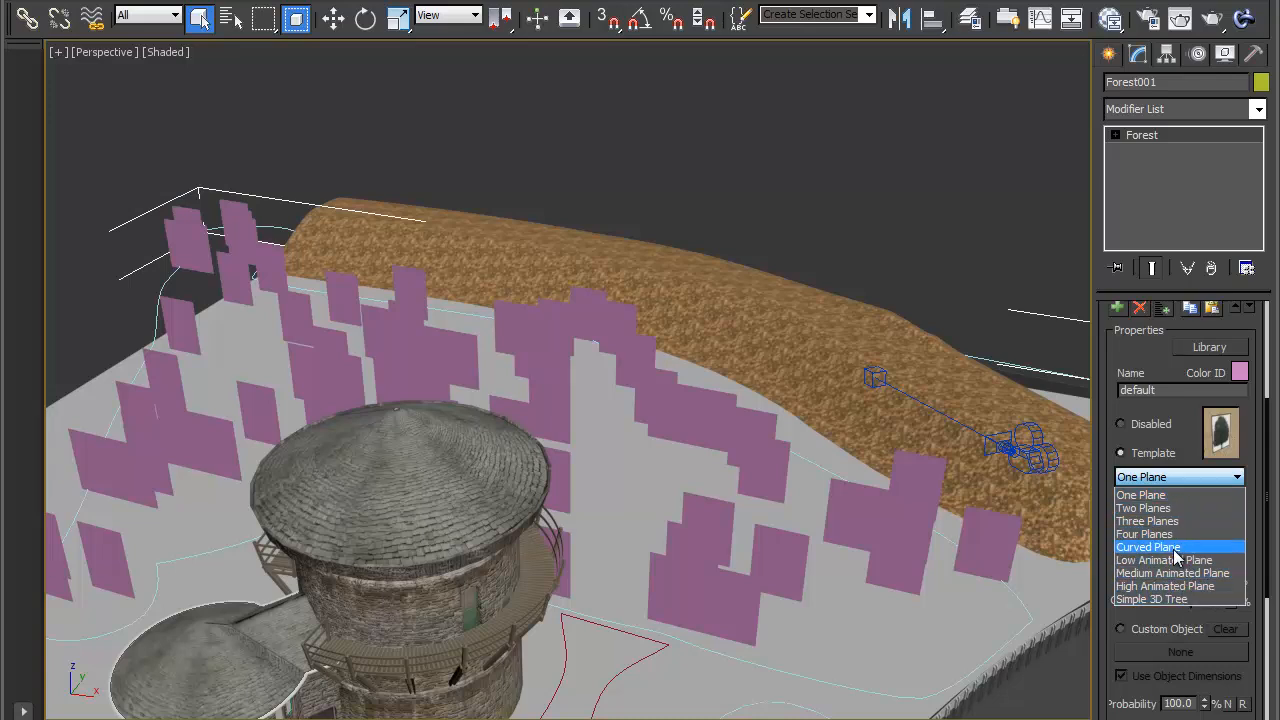
left_click(1172, 434)
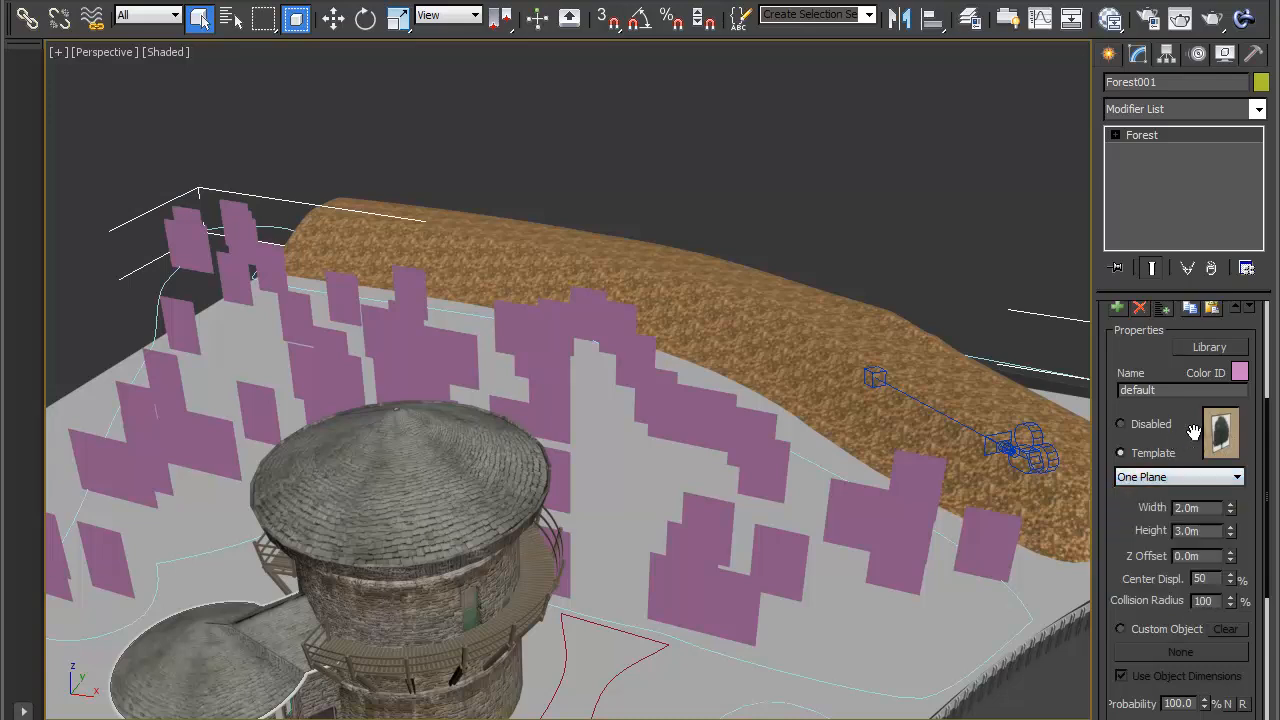
Switch the default geometry item to Custom Object and pick the Willow tree as its source
left_click(1130, 630)
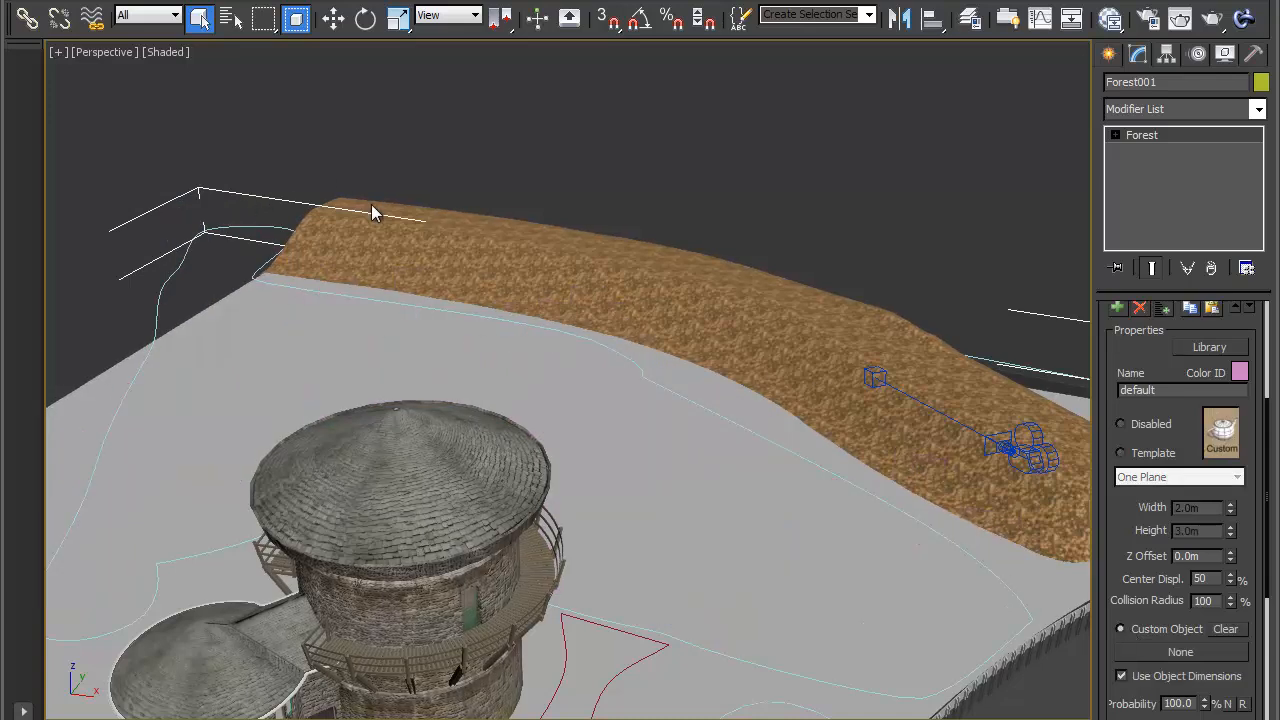
middle_click_drag(286, 349, 794, 371)
middle_click_drag(356, 369, 770, 372)
scroll(438, 417, "down", 4)
scroll(431, 428, "up", 5)
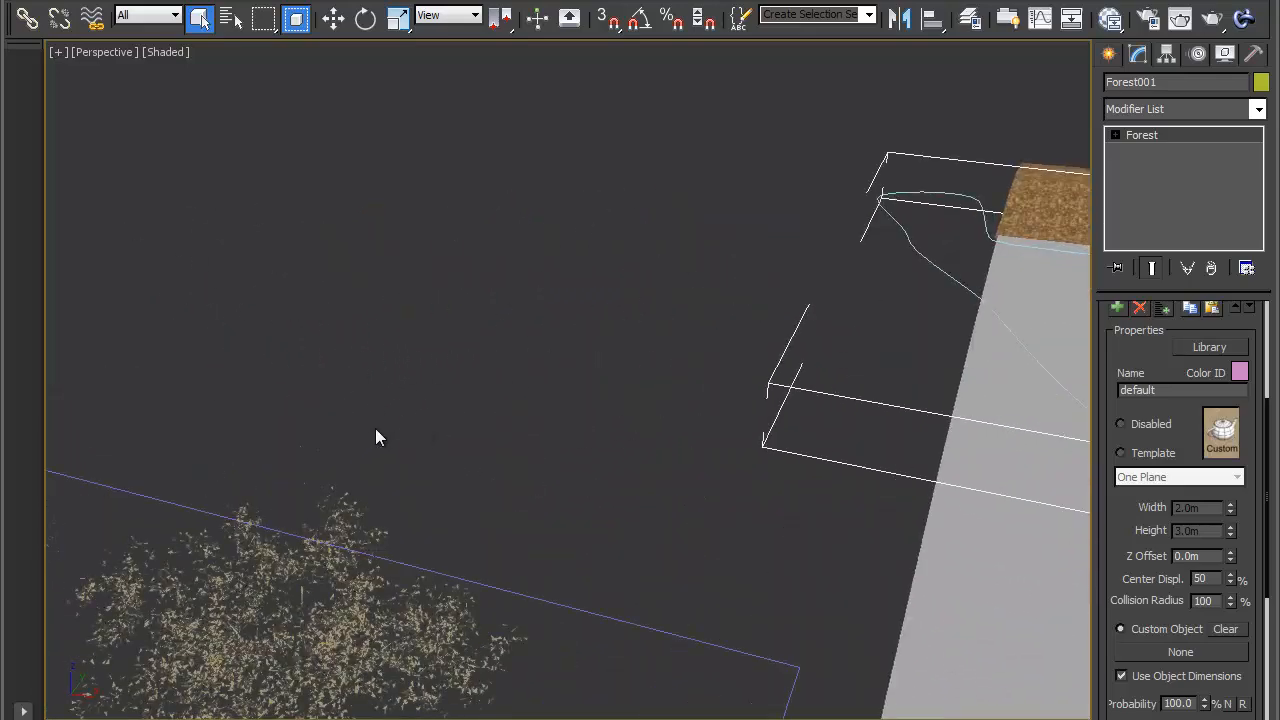
scroll(370, 420, "down", 3)
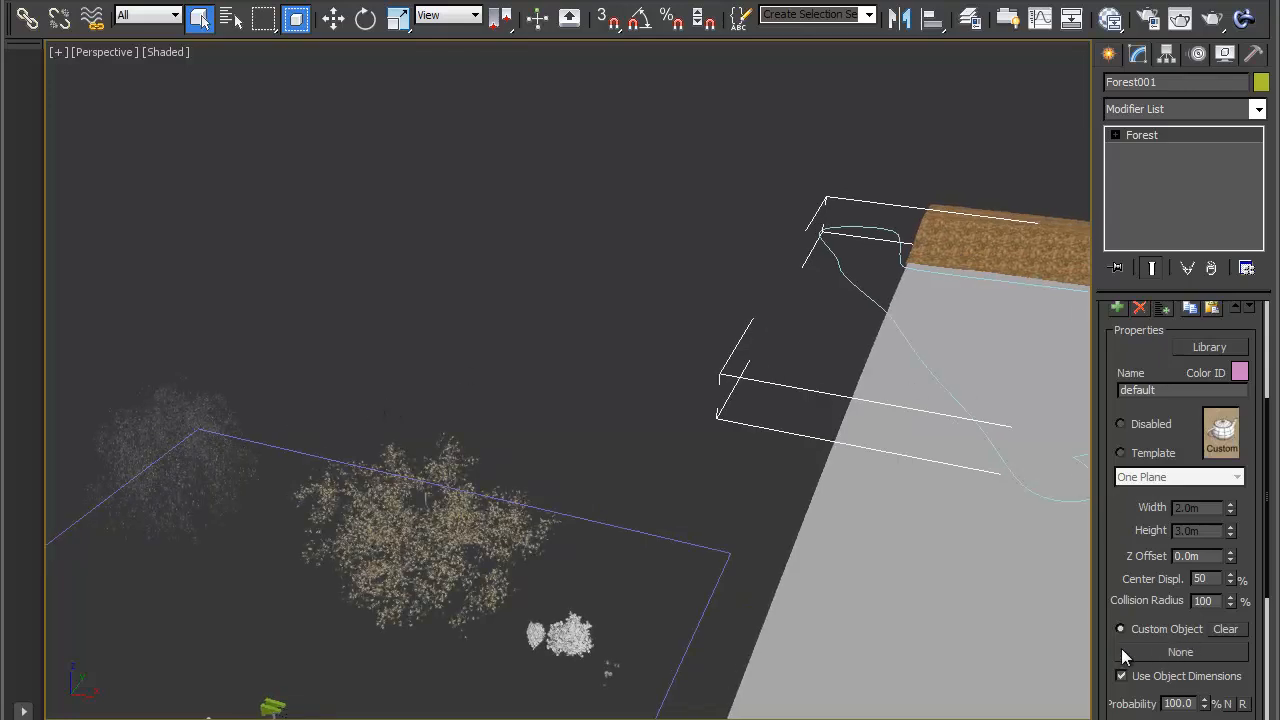
left_click(1175, 653)
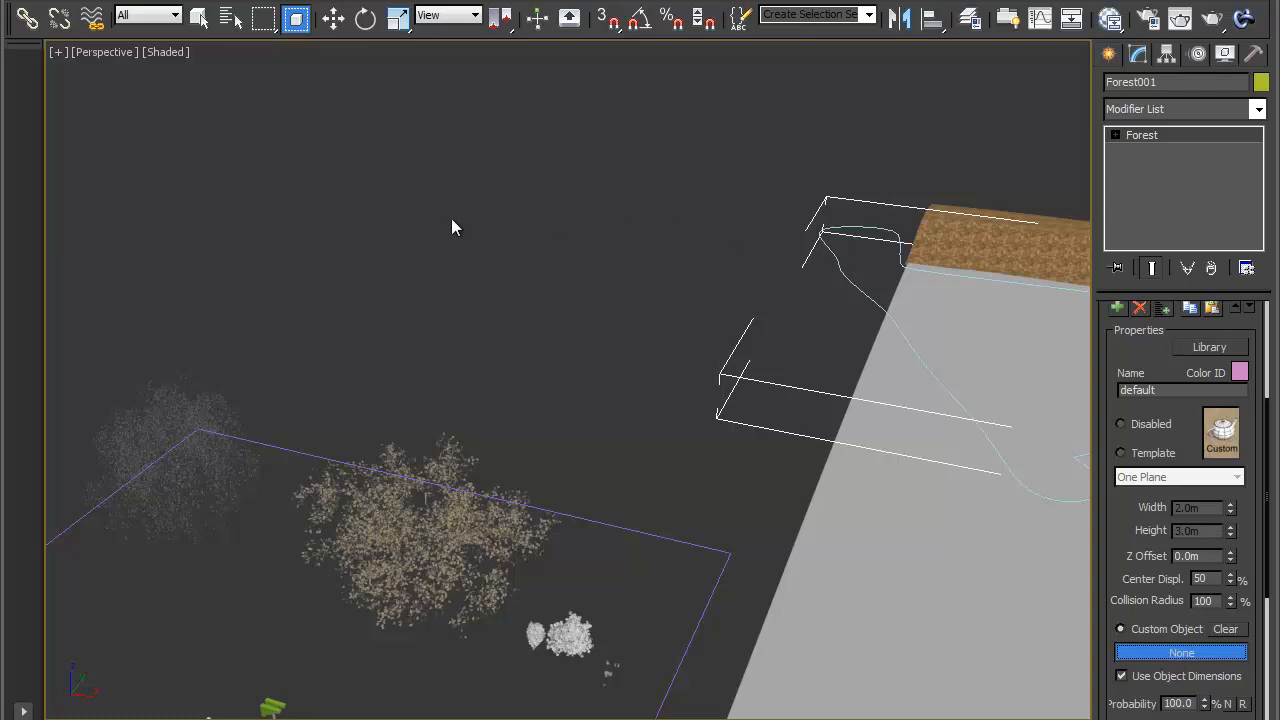
left_click(170, 404)
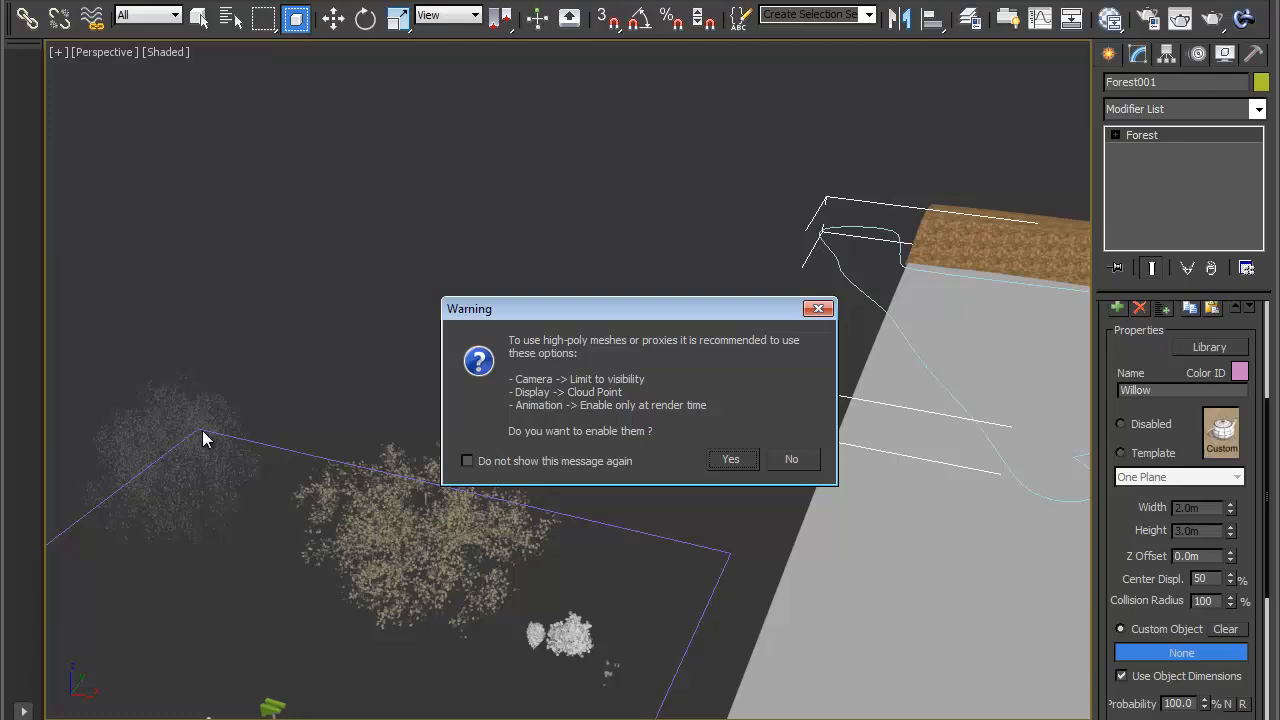
Enable the recommended high-poly options: camera limit to visibility, cloud point display and animation only at render time
mouse_move(628, 312)
left_mouse_down()
mouse_move(629, 300)
mouse_move(630, 314)
left_mouse_up()
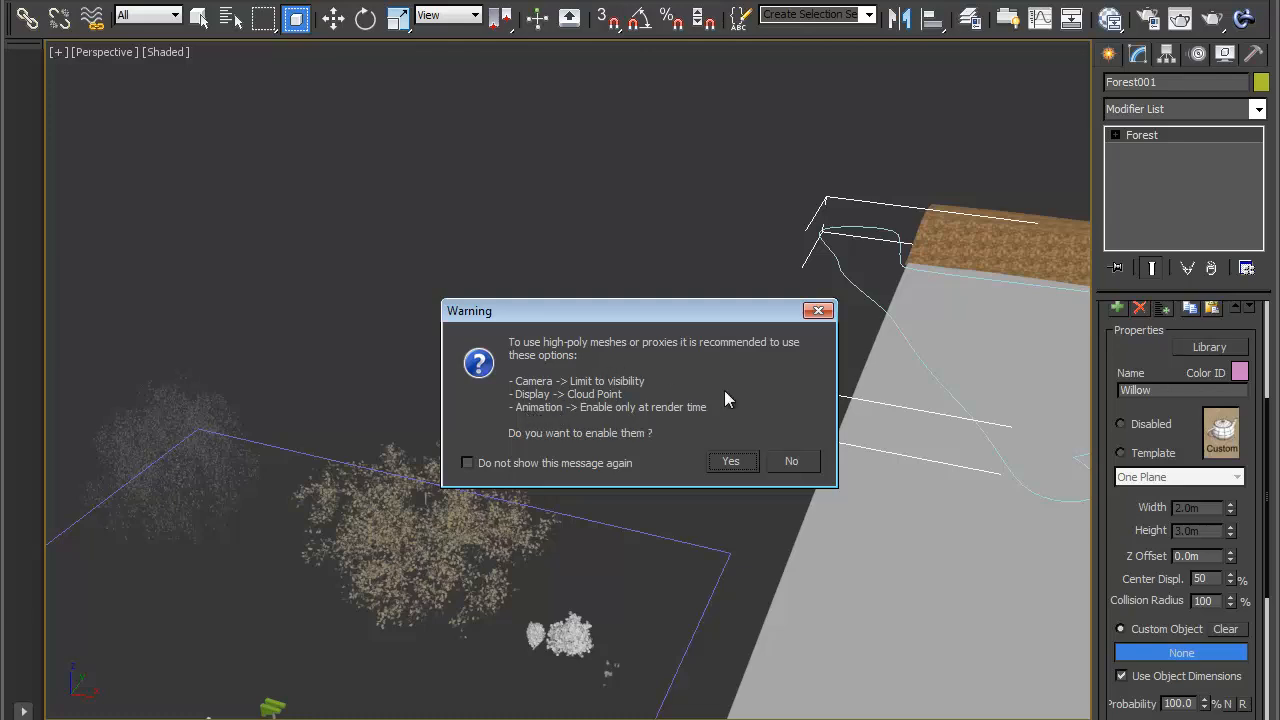
left_click(725, 466)
middle_click_drag(817, 503, 585, 525)
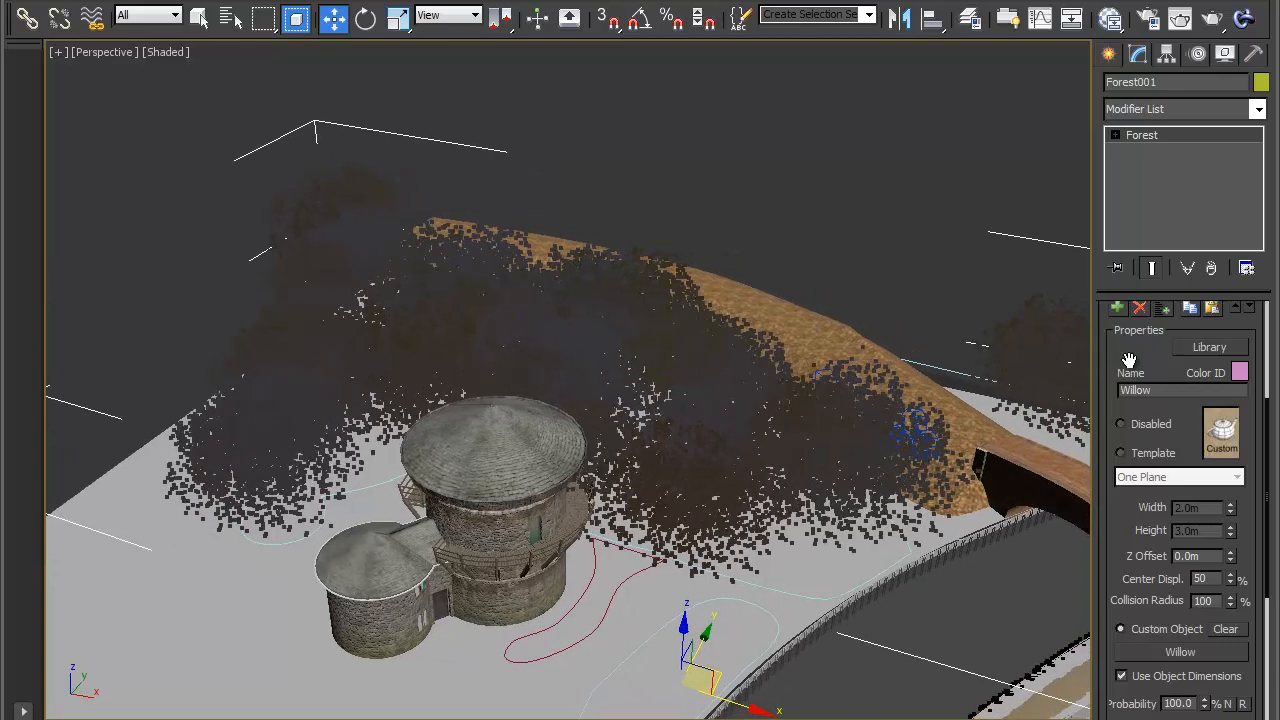
left_click_drag(1130, 362, 1136, 568)
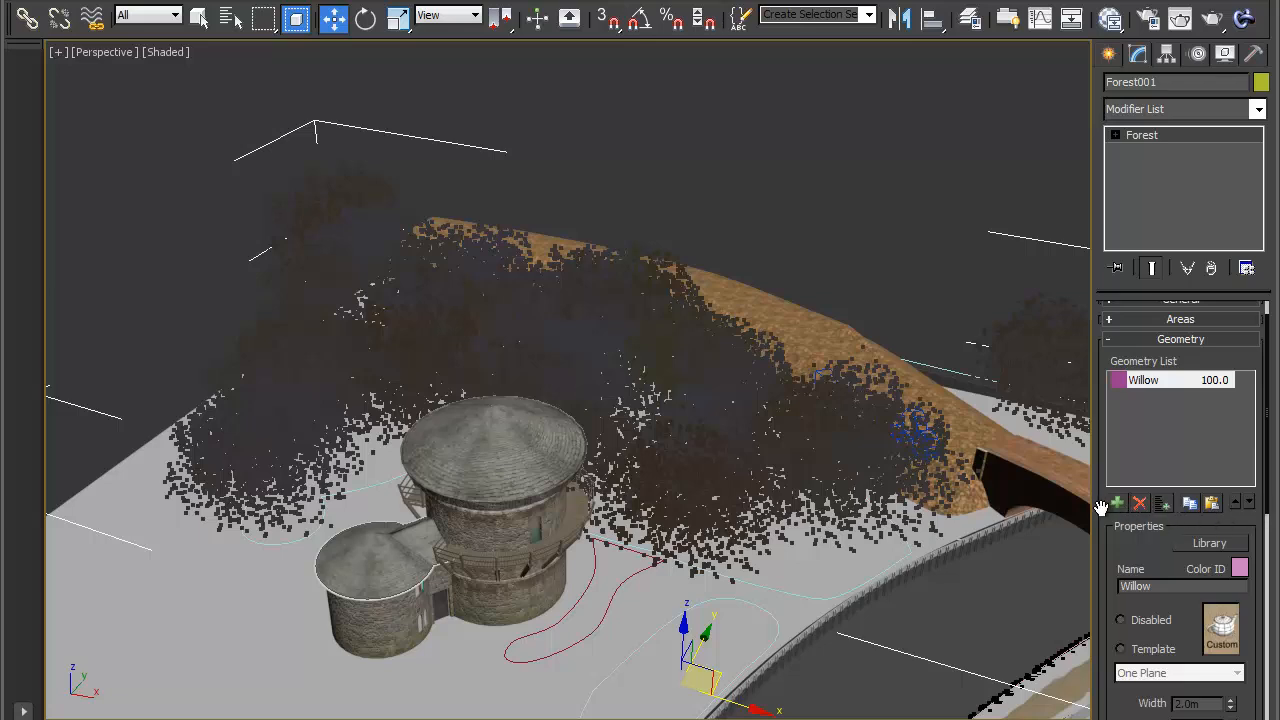
left_click(1163, 504)
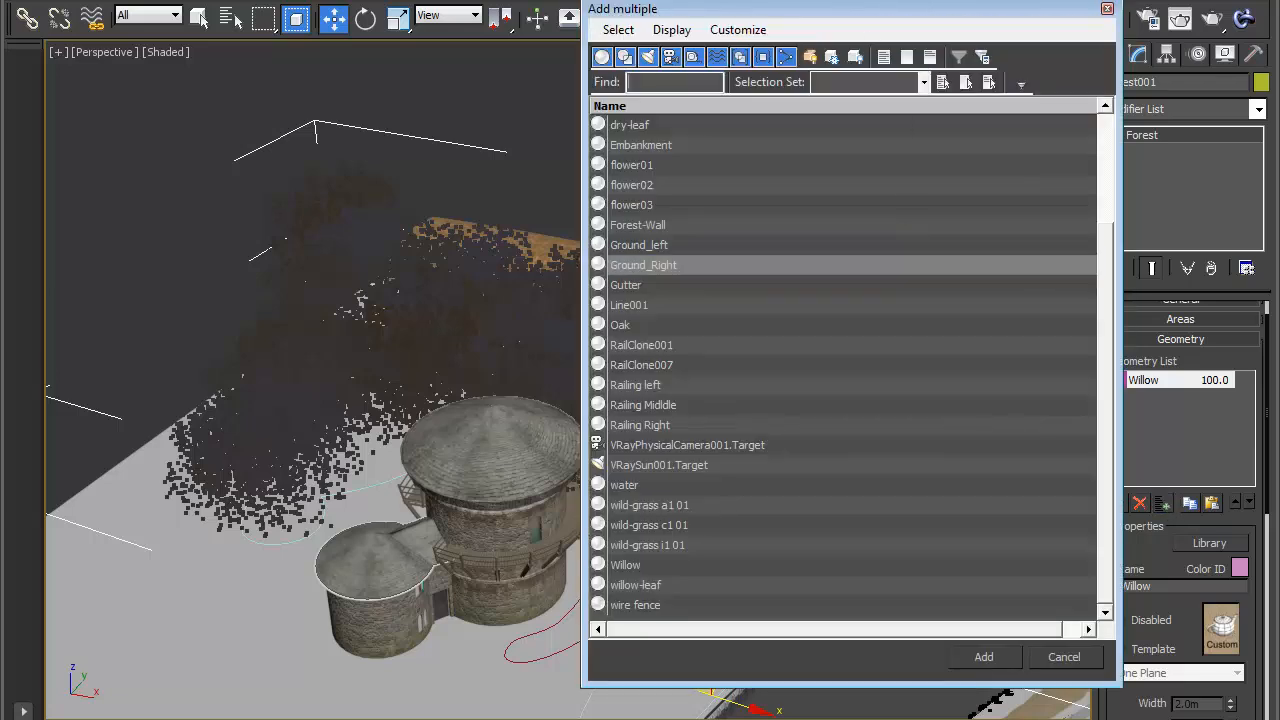
left_click_drag(773, 7, 759, 46)
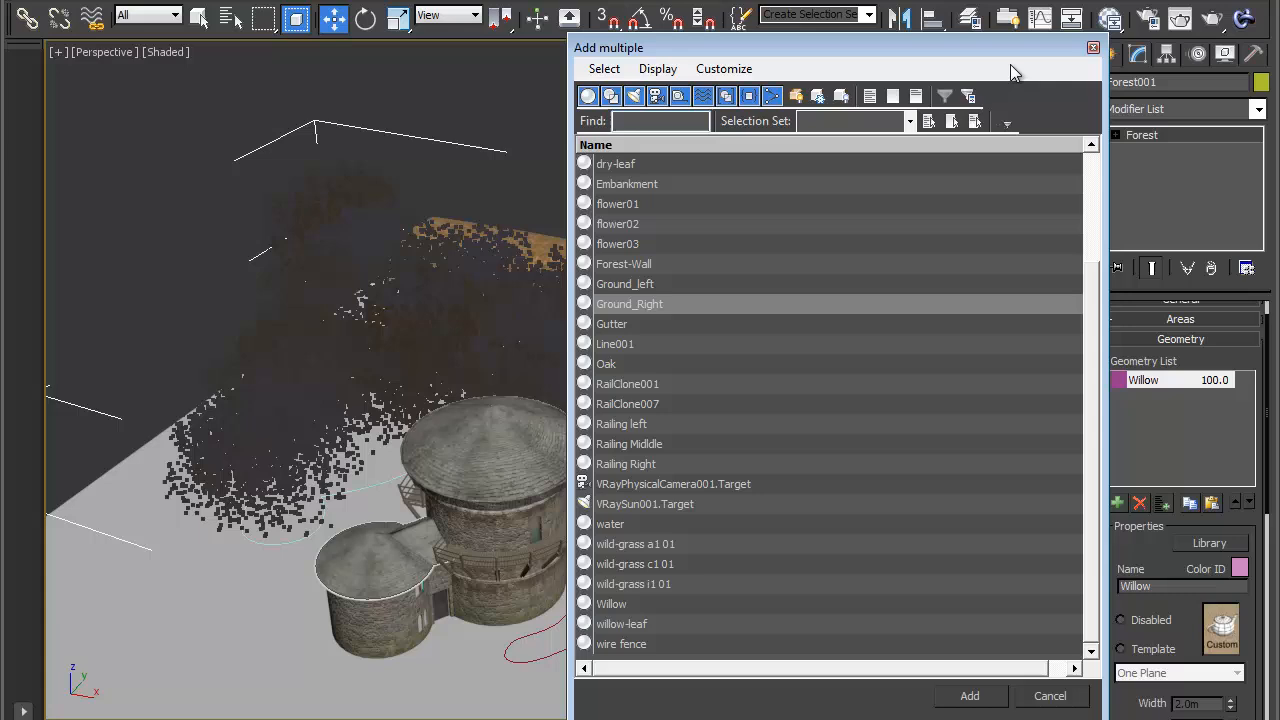
left_click(1093, 48)
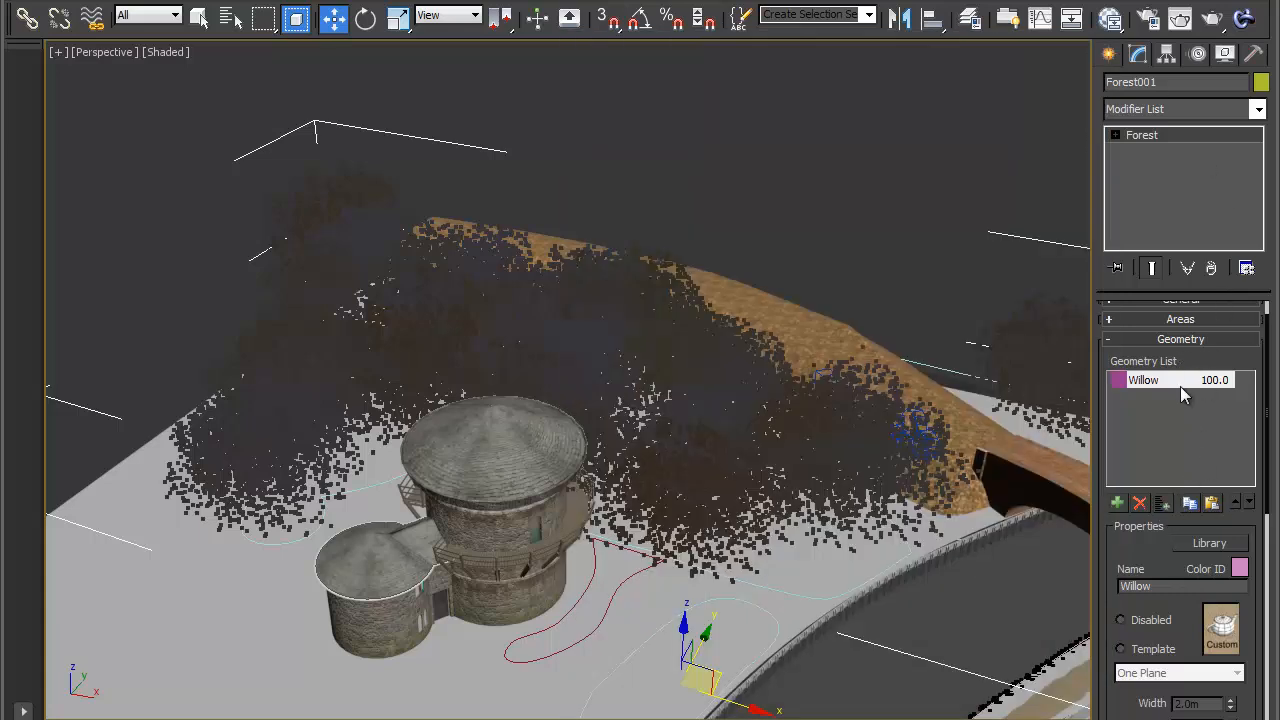
Add a second geometry item to the forest as a Custom Object, using the Oak tree as its source
left_click(1118, 504)
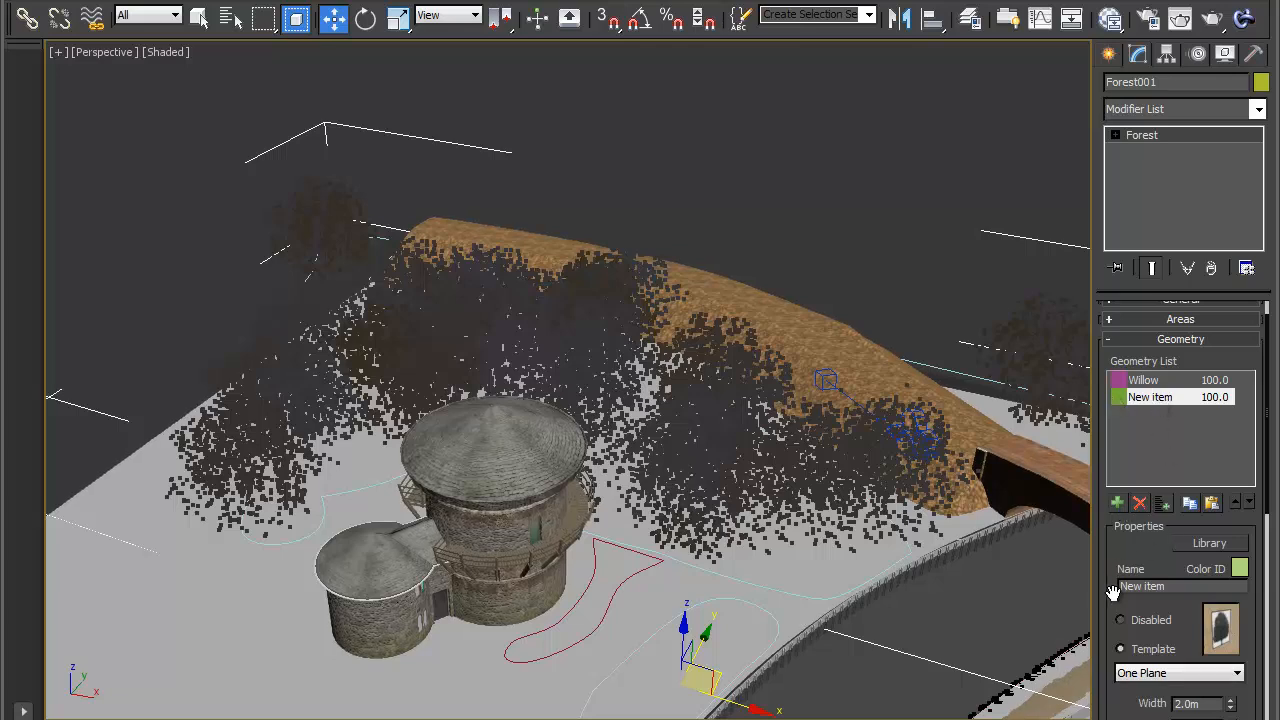
left_click_drag(1113, 592, 1111, 482)
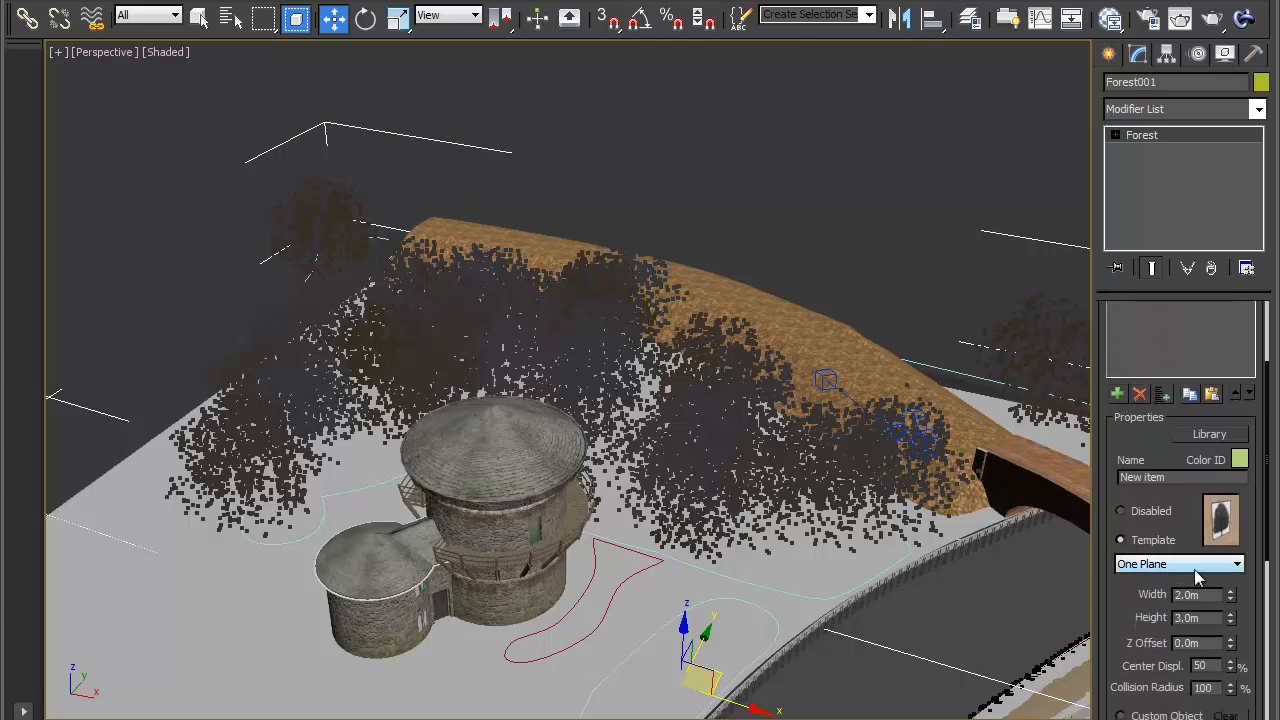
left_click_drag(1137, 611, 1097, 415)
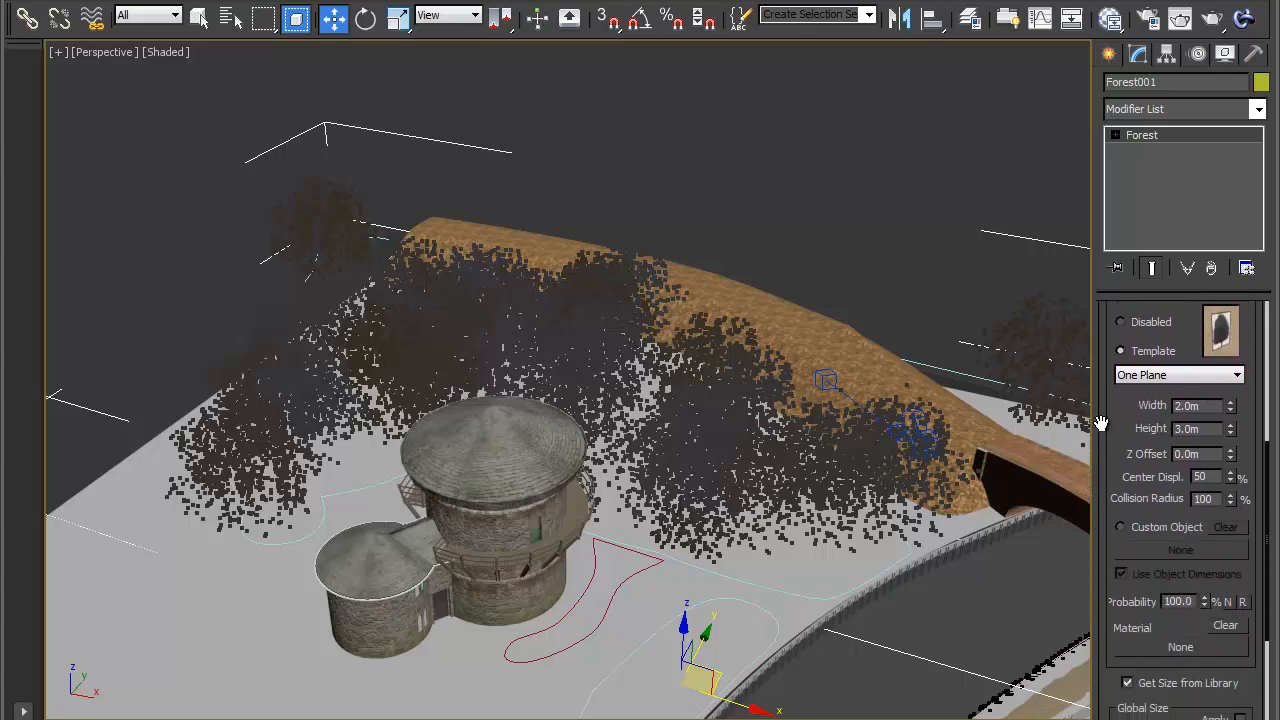
left_click(1121, 525)
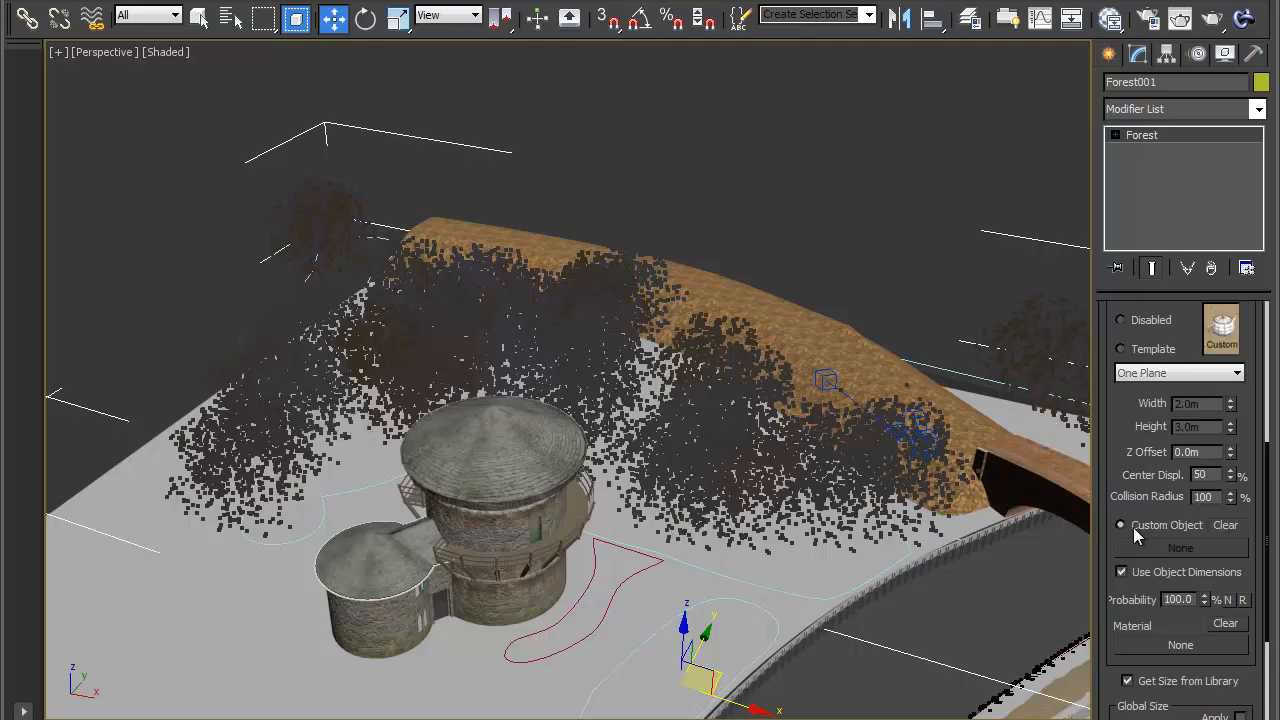
left_click(1165, 549)
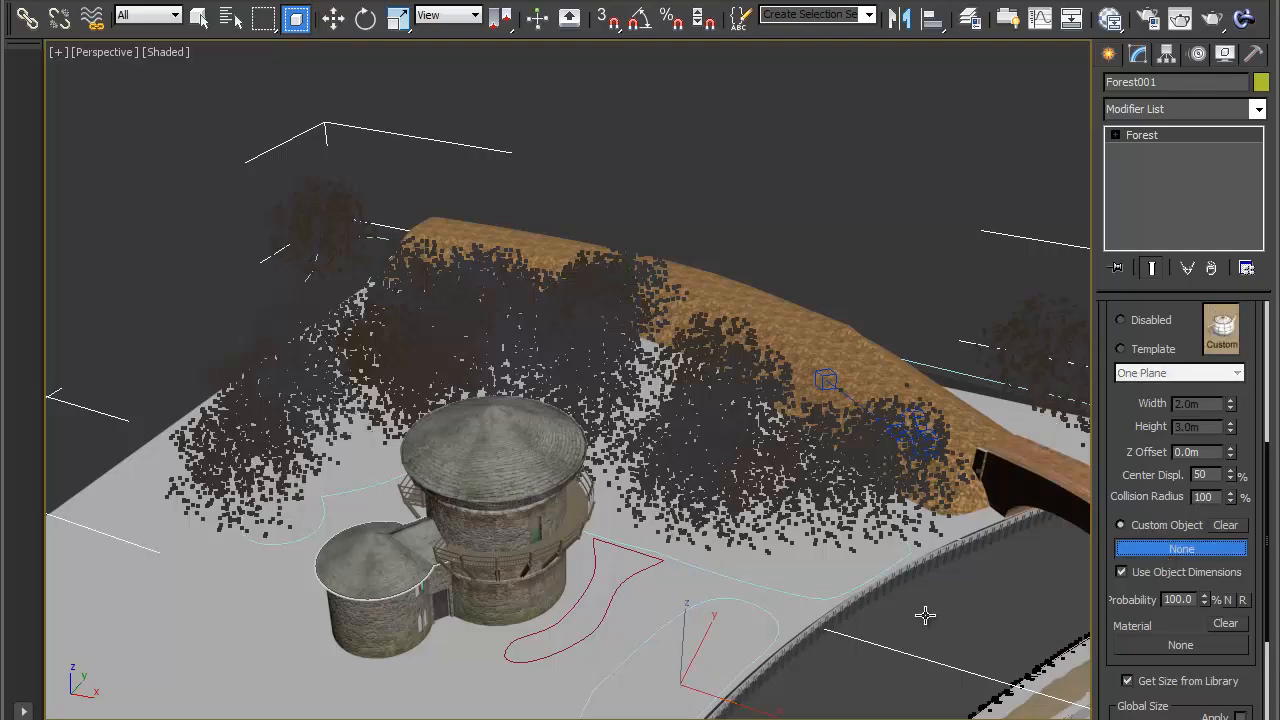
middle_click_drag(334, 484, 1057, 340)
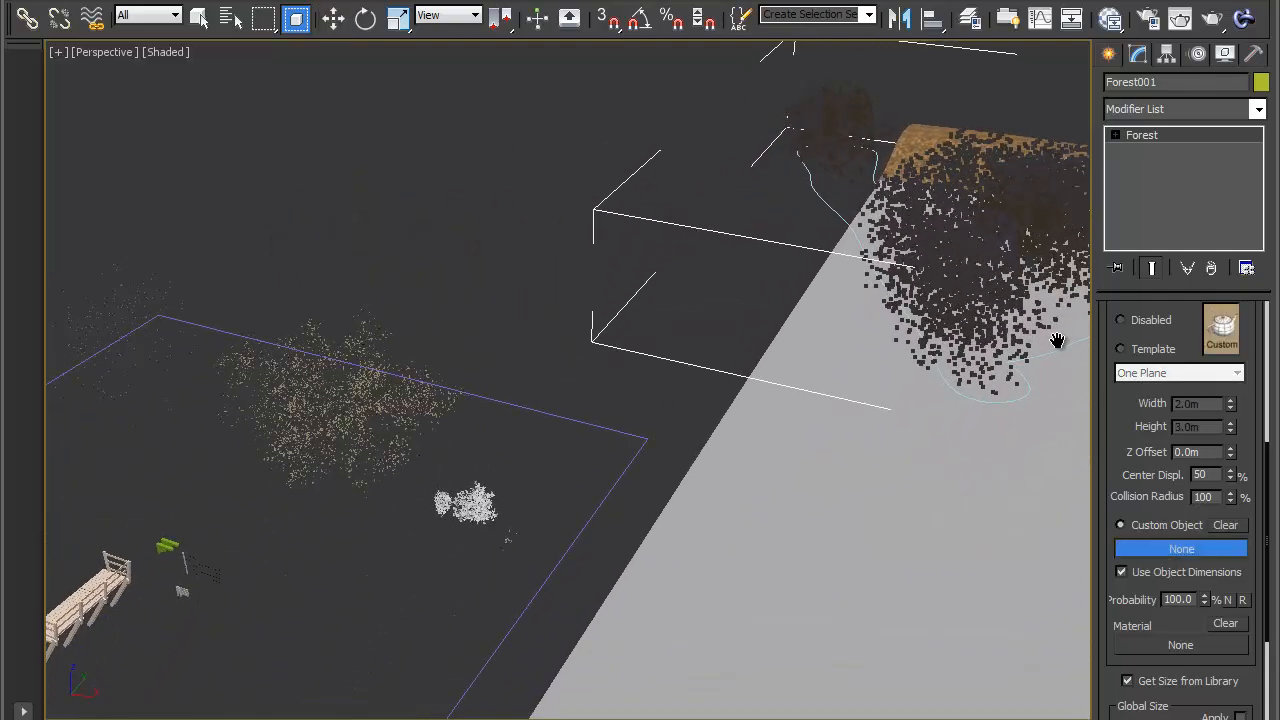
left_click(367, 432)
middle_click_drag(903, 361, 308, 466)
mouse_move(681, 314)
middle_mouse_down("alt")
mouse_move(745, 295)
mouse_move(680, 343)
mouse_move(685, 334)
middle_mouse_up("alt")
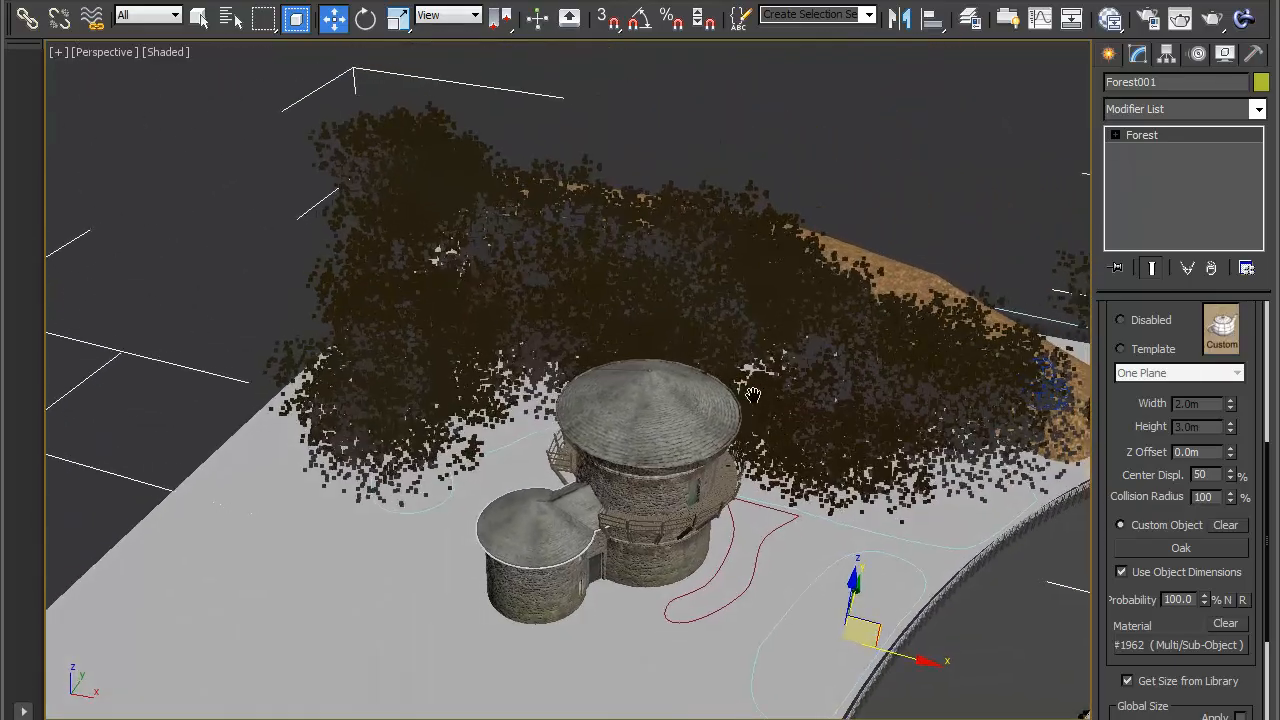
middle_click_drag(754, 395, 654, 418)
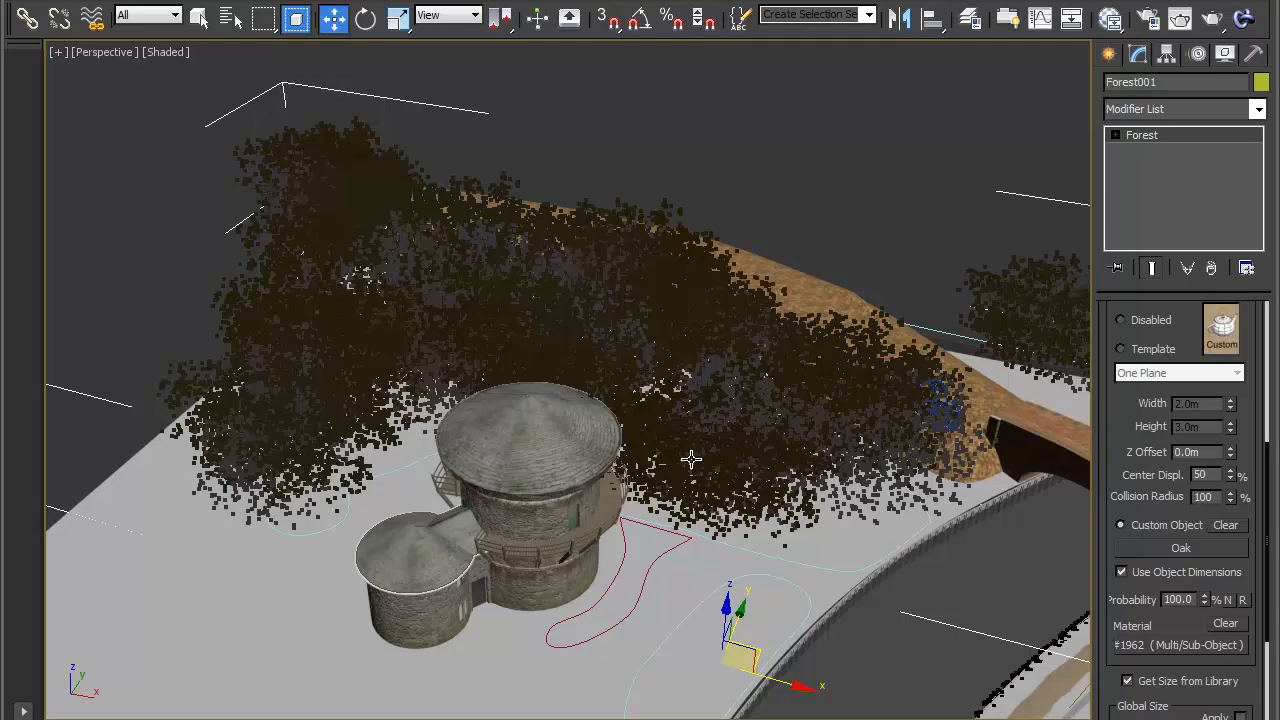
Add two more spline areas to the forest: Spline_Trees_2 in front of the tower and Spline_Trees_3 beside the boat
scroll(692, 441, "down", 3)
middle_click_drag(690, 428, 672, 366, "alt")
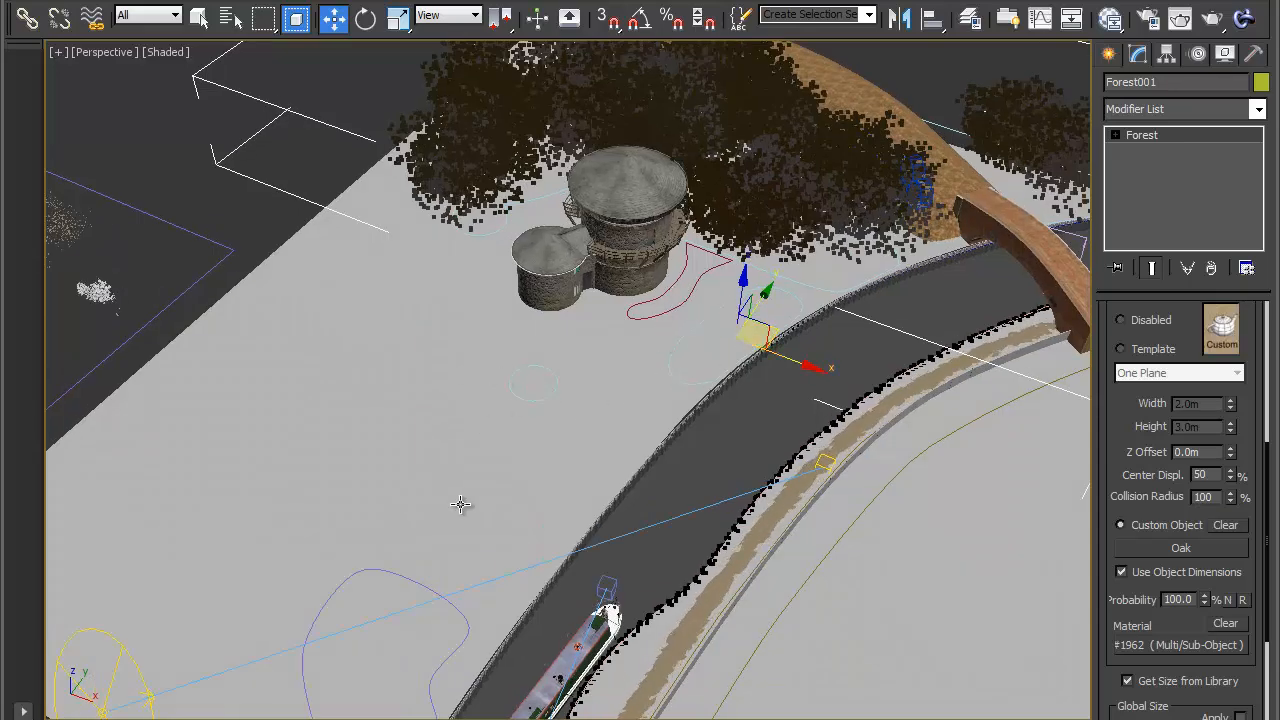
middle_click_drag(460, 504, 531, 437)
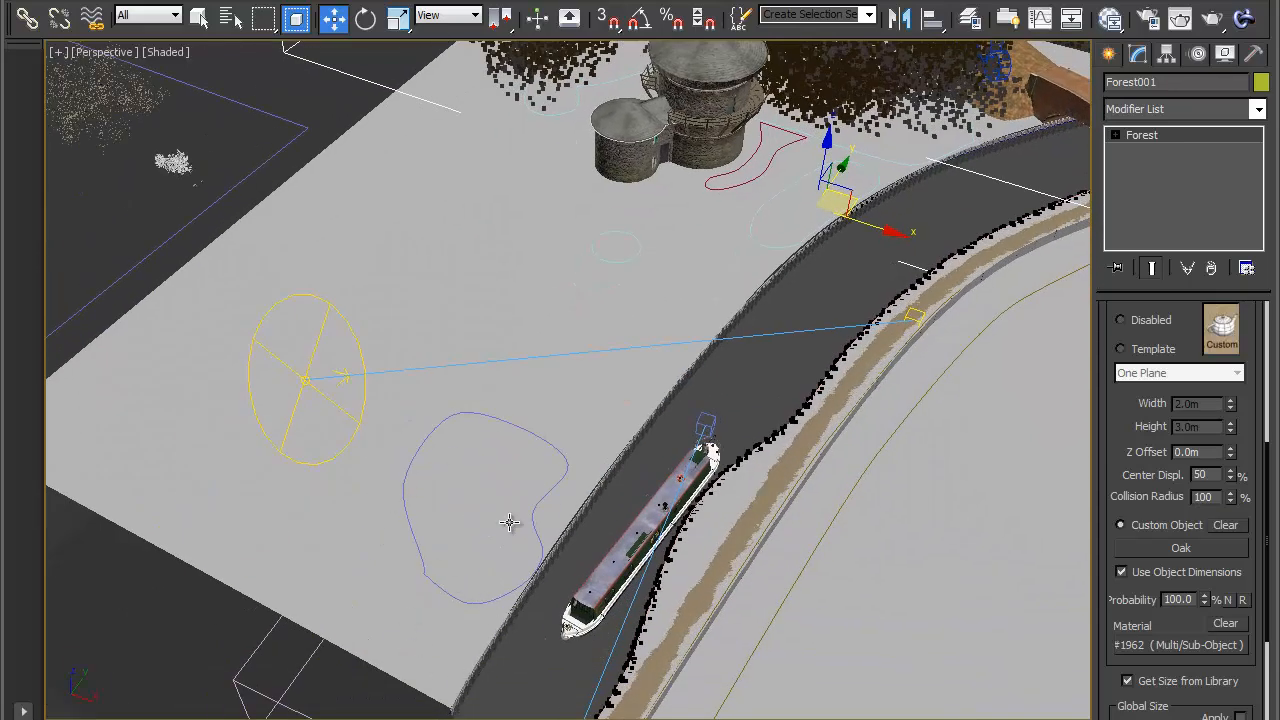
middle_click_drag(712, 344, 600, 450)
left_click_drag(1120, 392, 1103, 542)
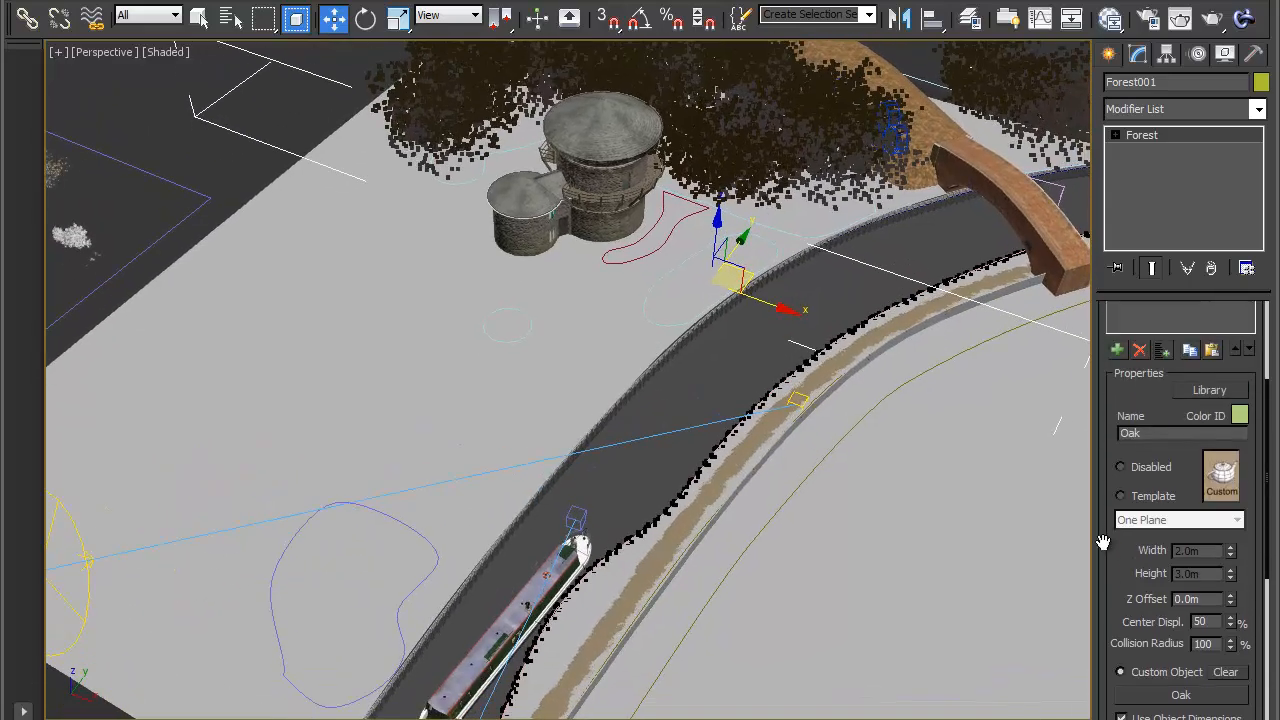
scroll(1103, 542, "up", 6)
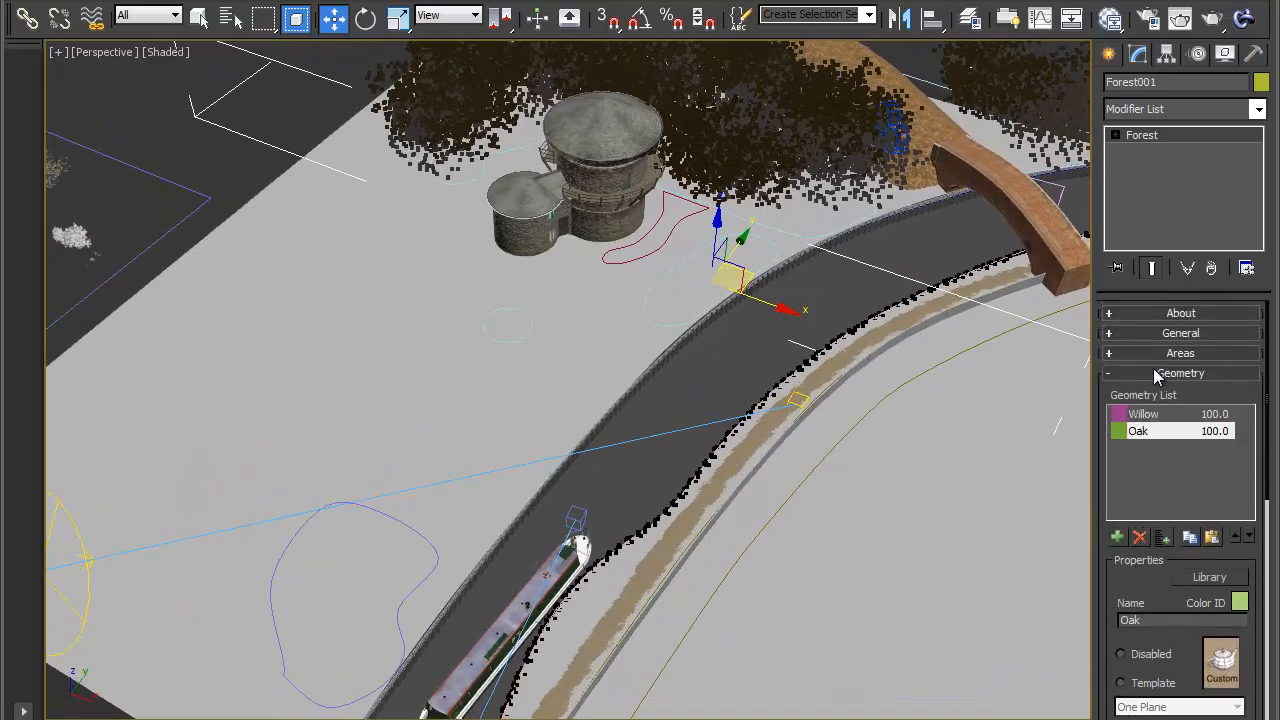
left_click(1153, 373)
left_click(1182, 354)
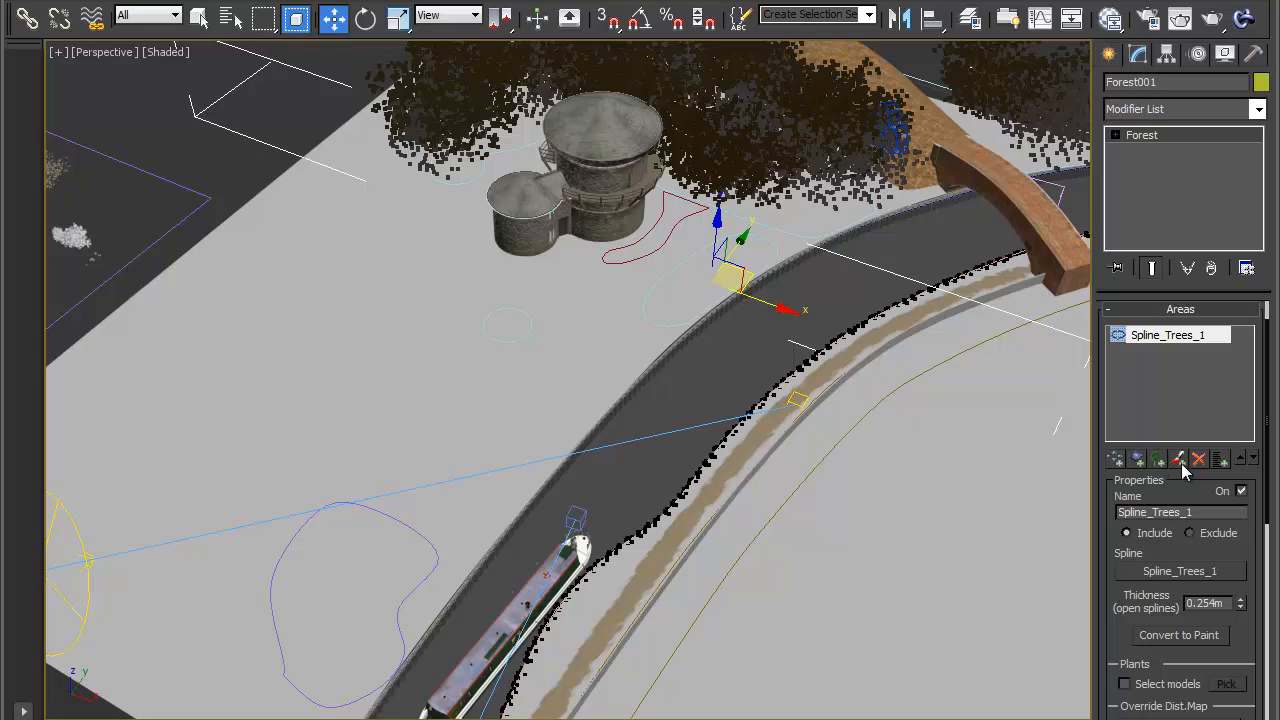
left_click(1120, 464)
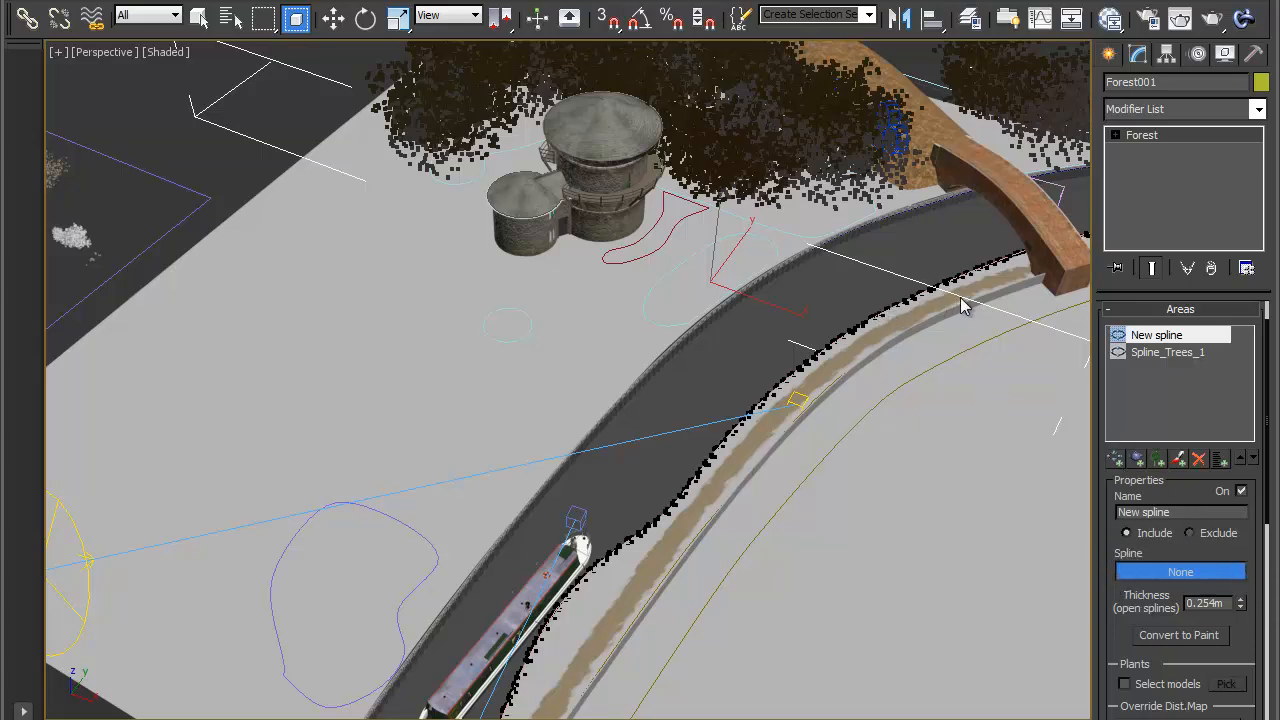
left_click(533, 322)
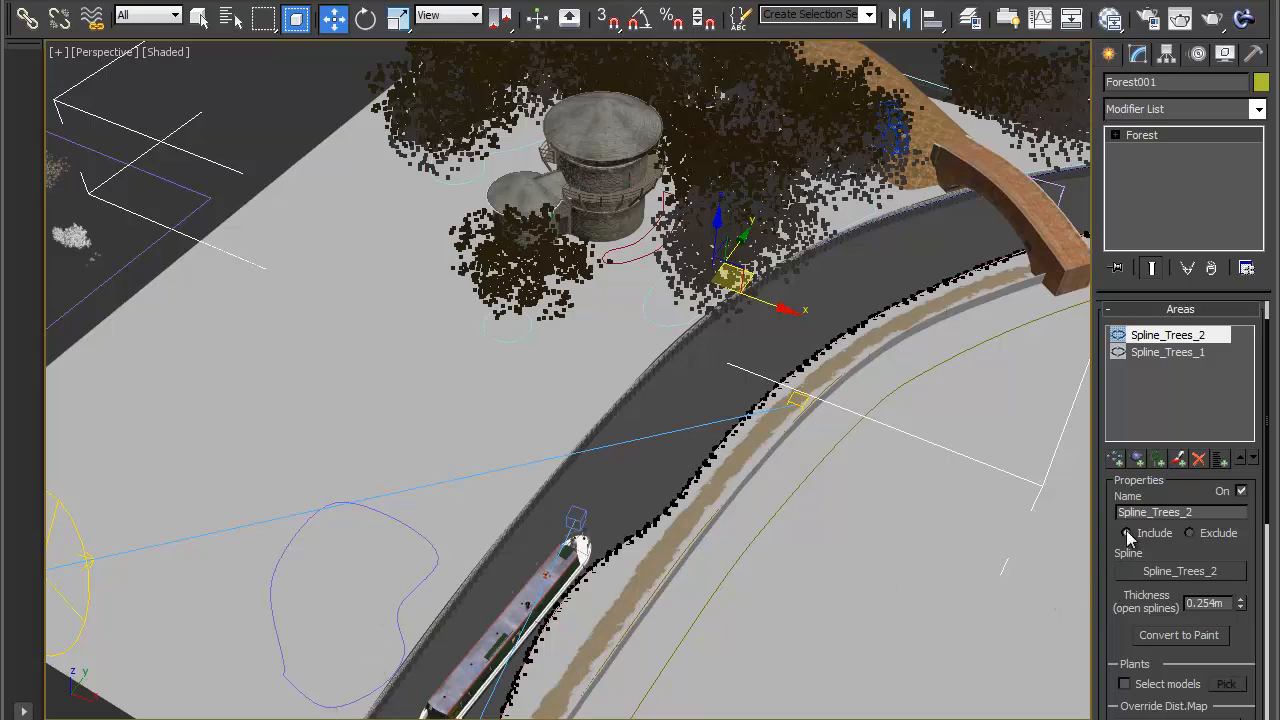
left_click(1118, 461)
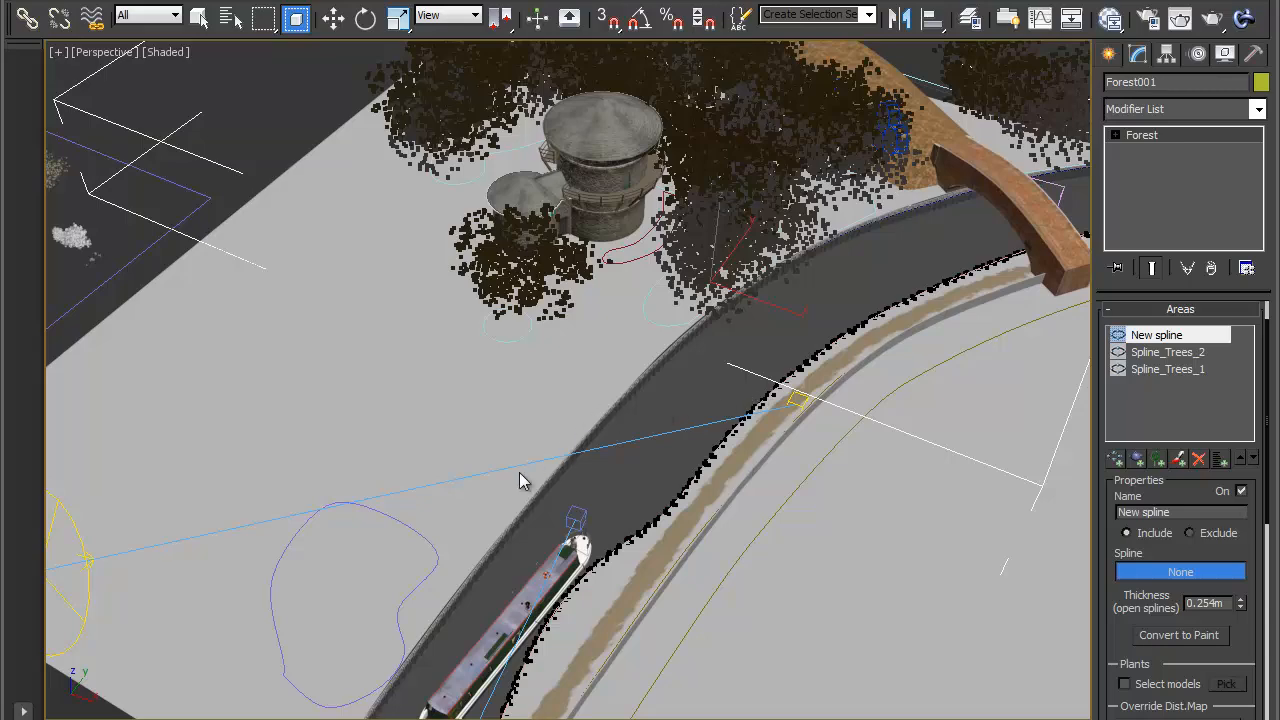
left_click(419, 539)
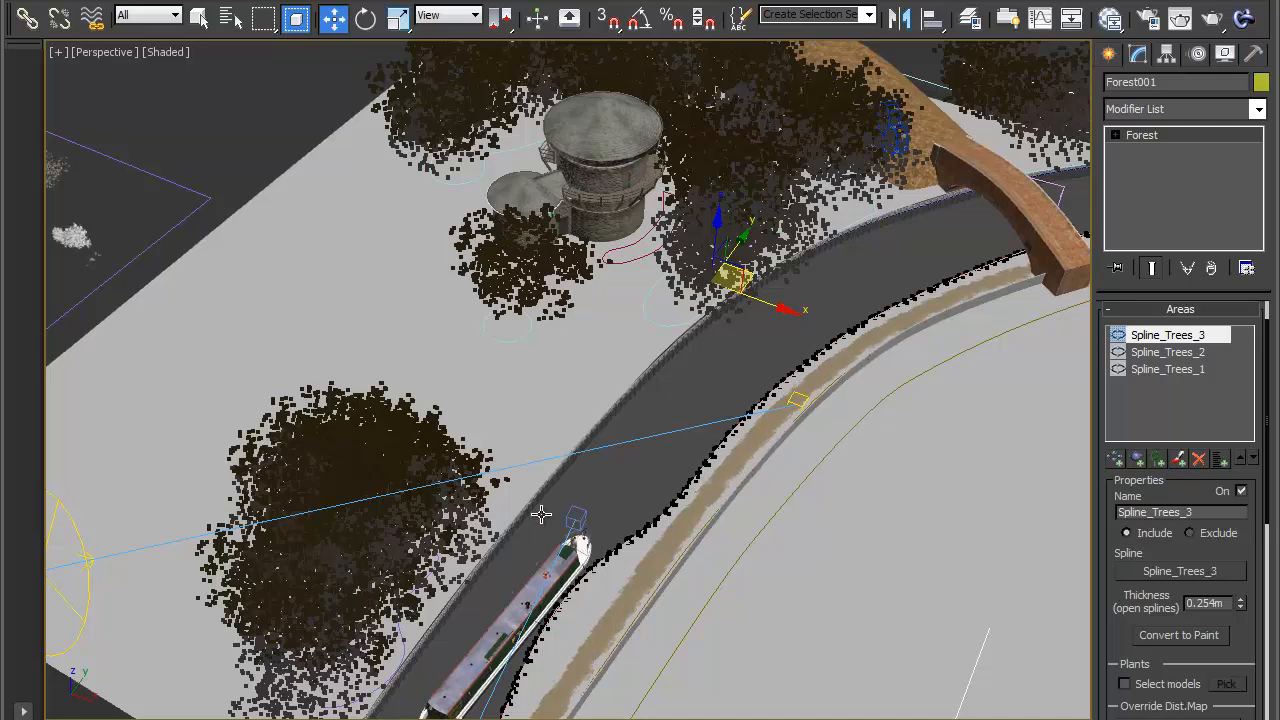
Check the scattered trees through VRayPhysicalCamera001 and return to an elevated perspective view of the tower
key("c")
double_click(593, 268)
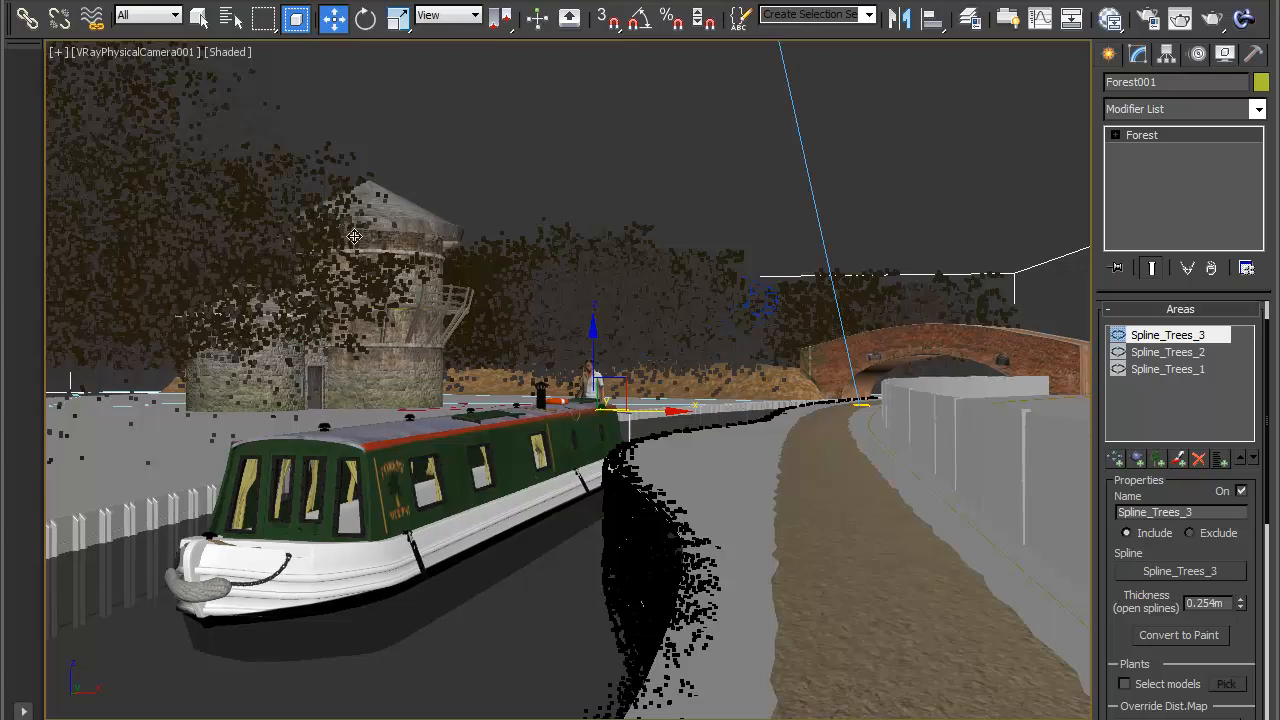
key("p")
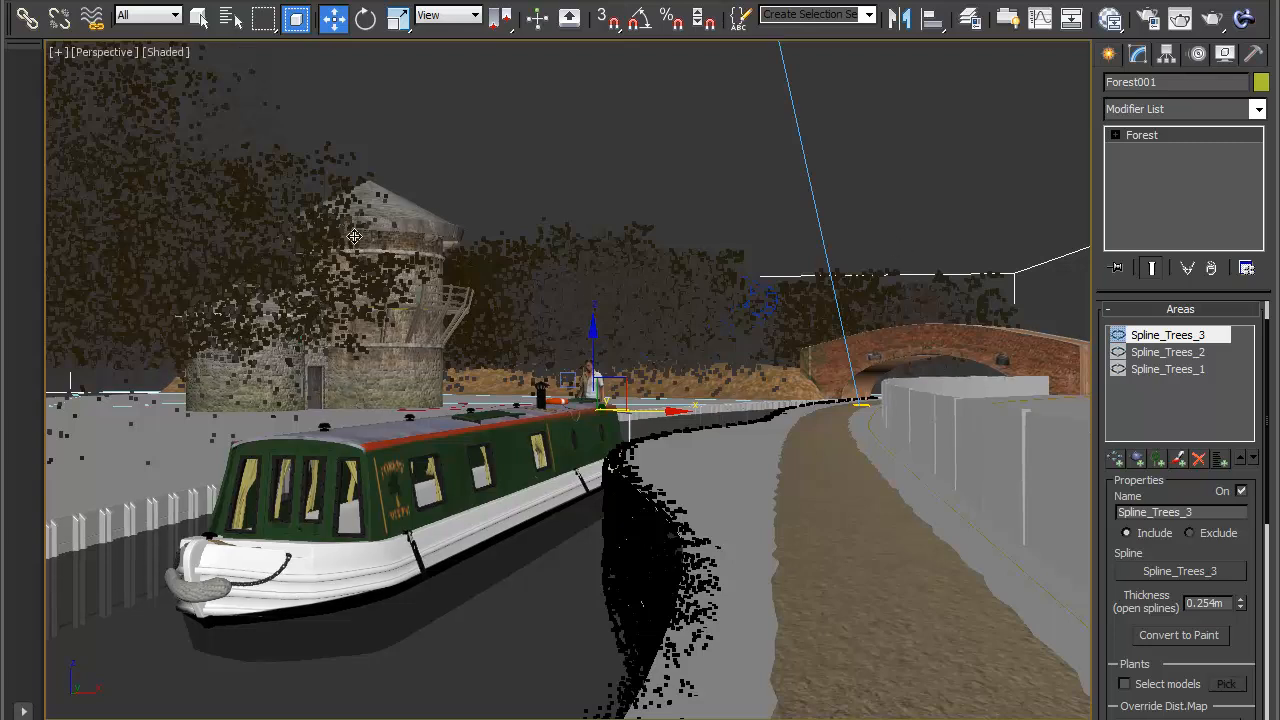
key("z")
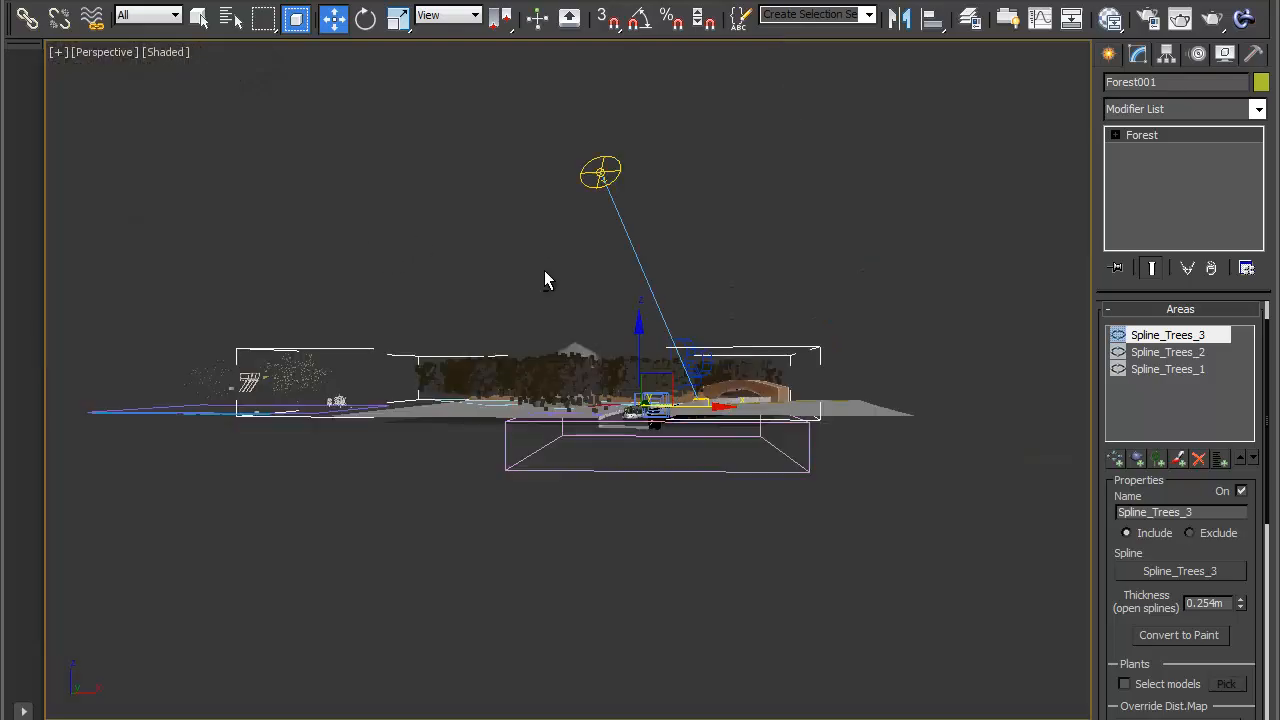
middle_click_drag(544, 271, 553, 348, "alt")
middle_click_drag(668, 545, 699, 563, "alt")
scroll(706, 559, "up", 4)
middle_click_drag(623, 540, 616, 500, "alt")
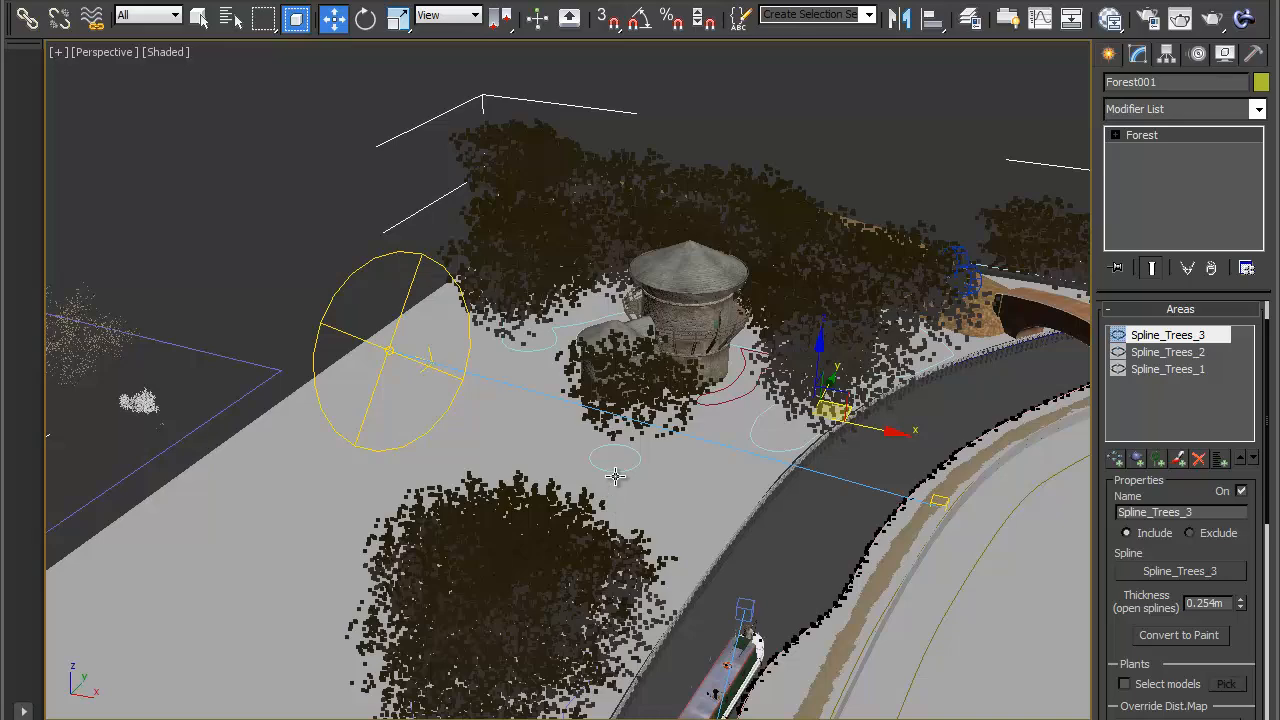
Try moving the Spline_Trees_2 spline vertically to test how the forest follows it, and undo the move
left_click(614, 473)
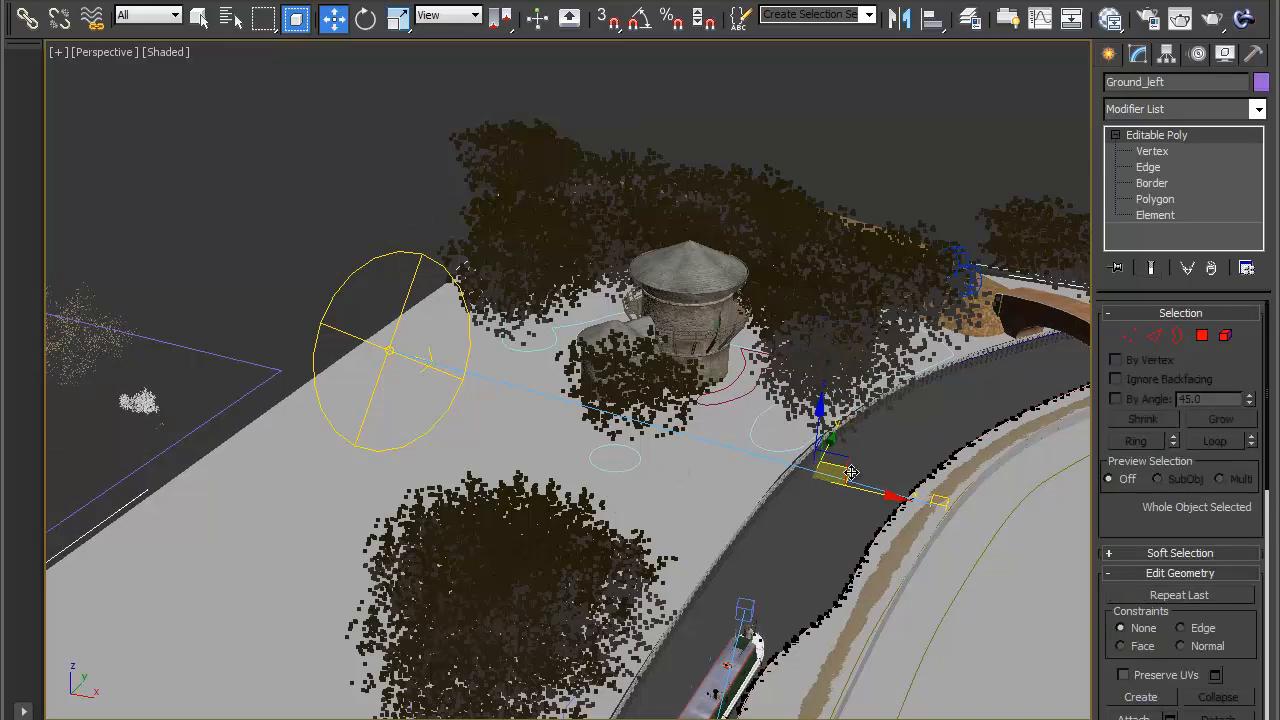
left_click_drag(851, 473, 808, 492)
key("ctrl+z")
left_click(838, 411)
mouse_move(838, 411)
left_mouse_down()
mouse_move(777, 446)
mouse_move(743, 406)
mouse_move(786, 423)
mouse_move(734, 457)
mouse_move(620, 480)
mouse_move(512, 438)
mouse_move(620, 448)
mouse_move(777, 434)
mouse_move(760, 423)
mouse_move(800, 429)
mouse_move(764, 428)
mouse_move(833, 410)
left_mouse_up()
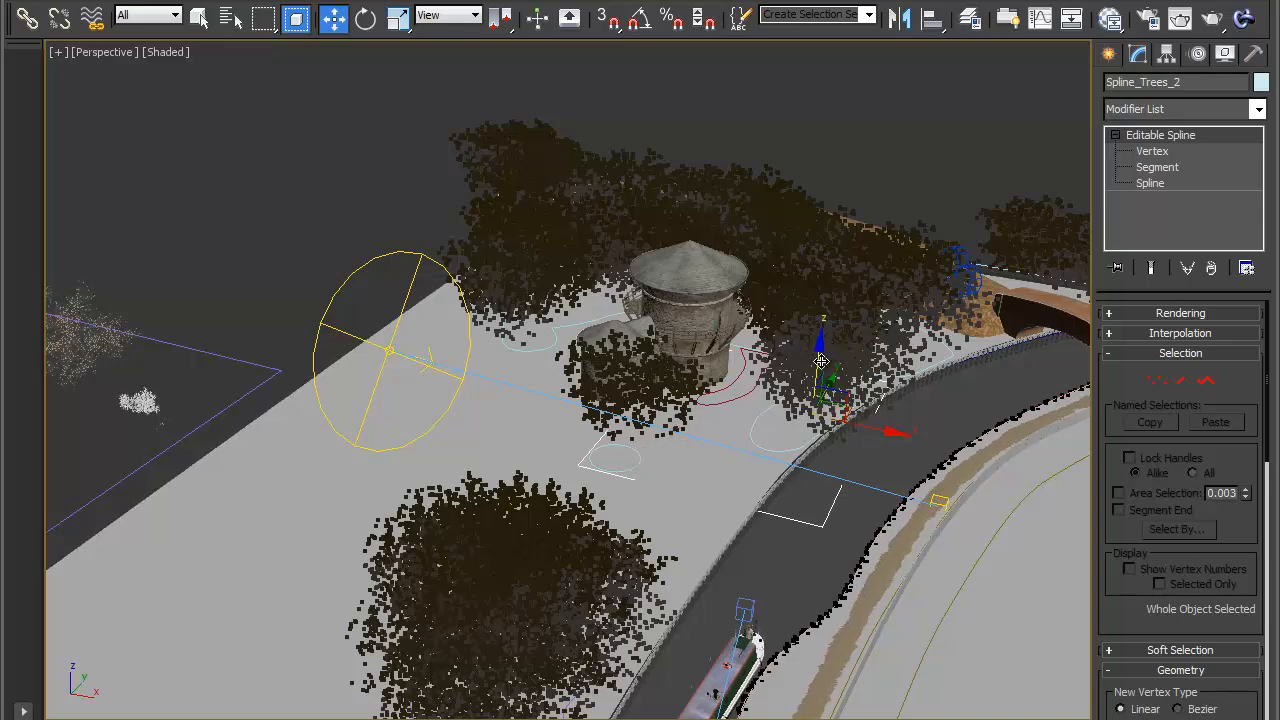
left_click_drag(818, 360, 720, 195)
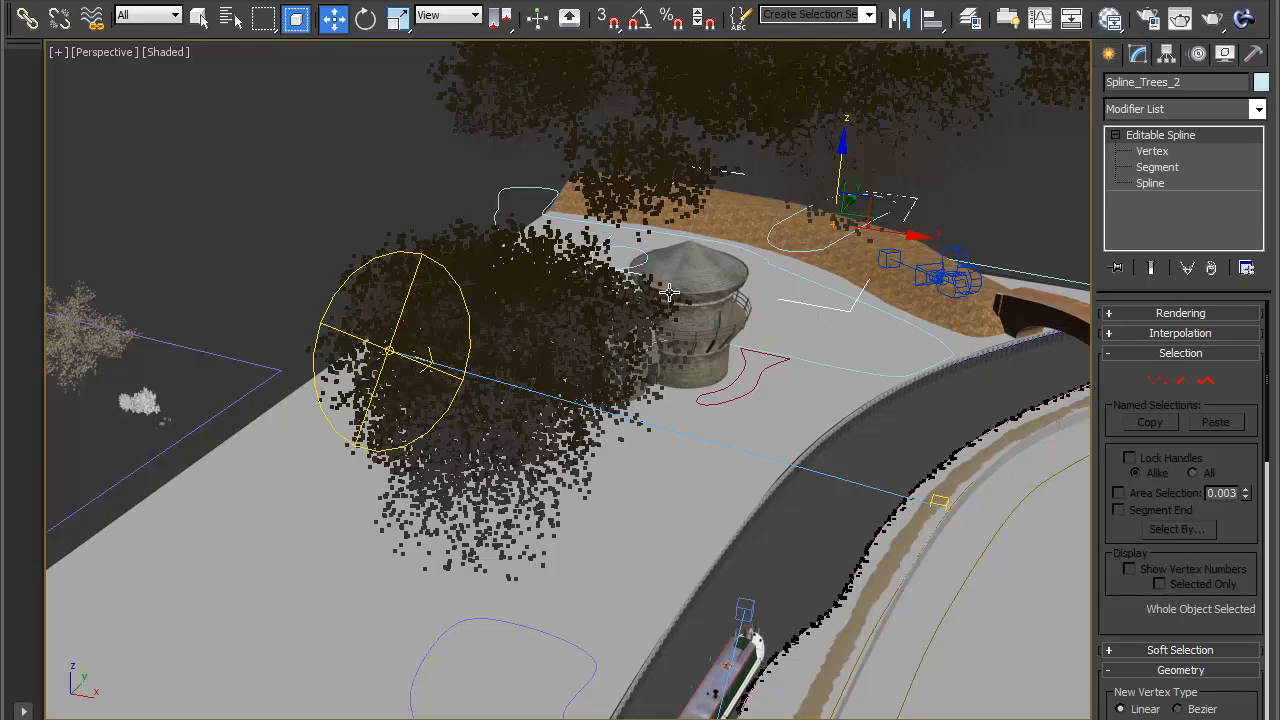
key("ctrl+z")
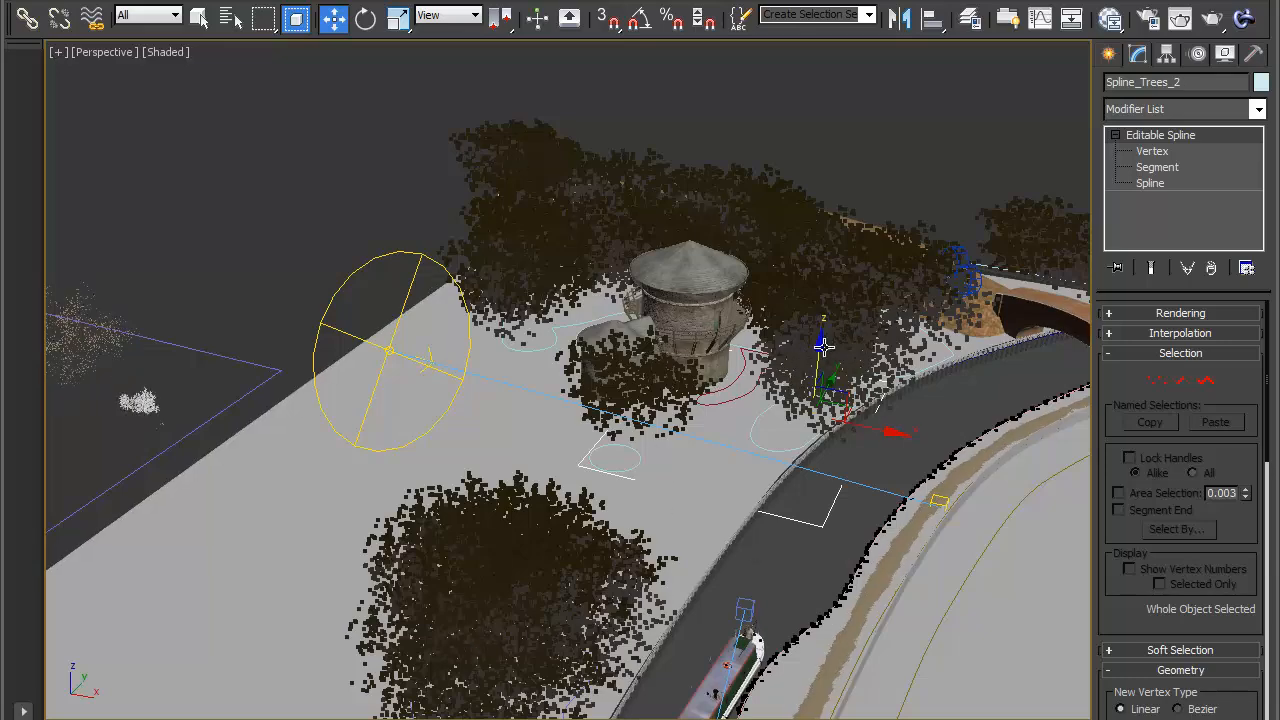
Set the forest's Spline_Trees_2 area to Exclude
middle_click_drag(980, 381, 877, 394, "alt")
left_click(654, 129)
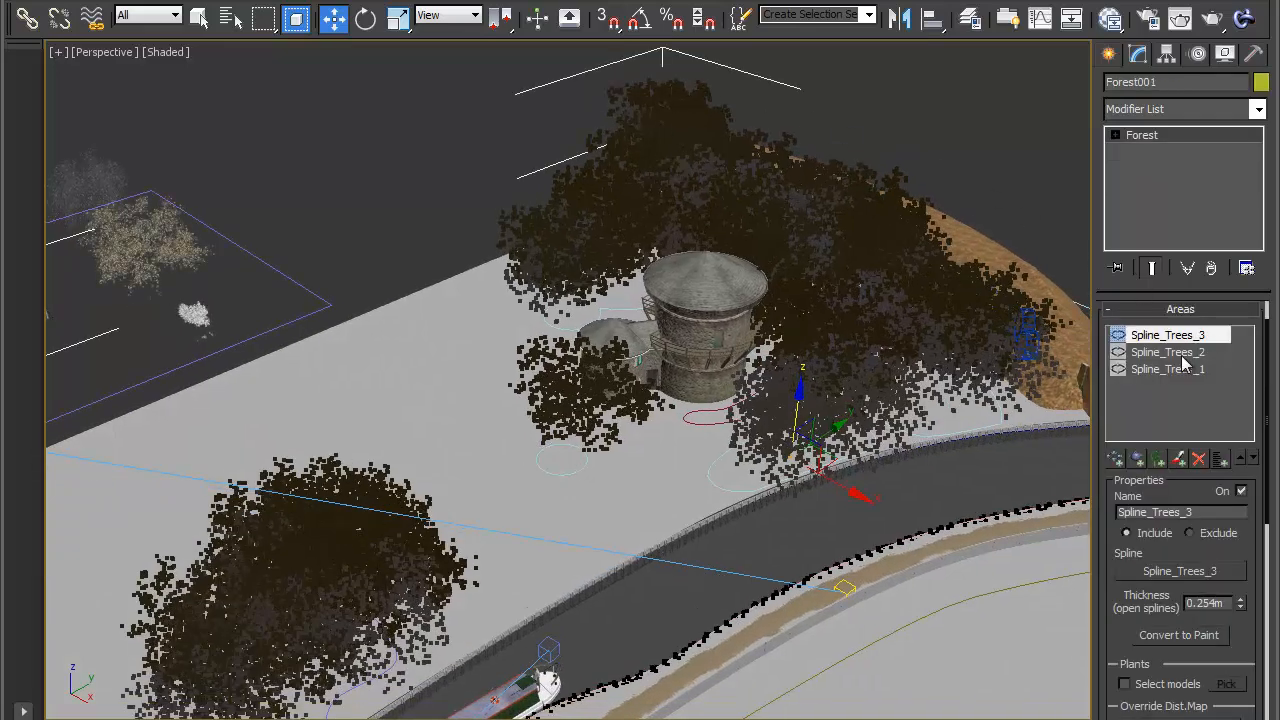
left_click(1200, 353)
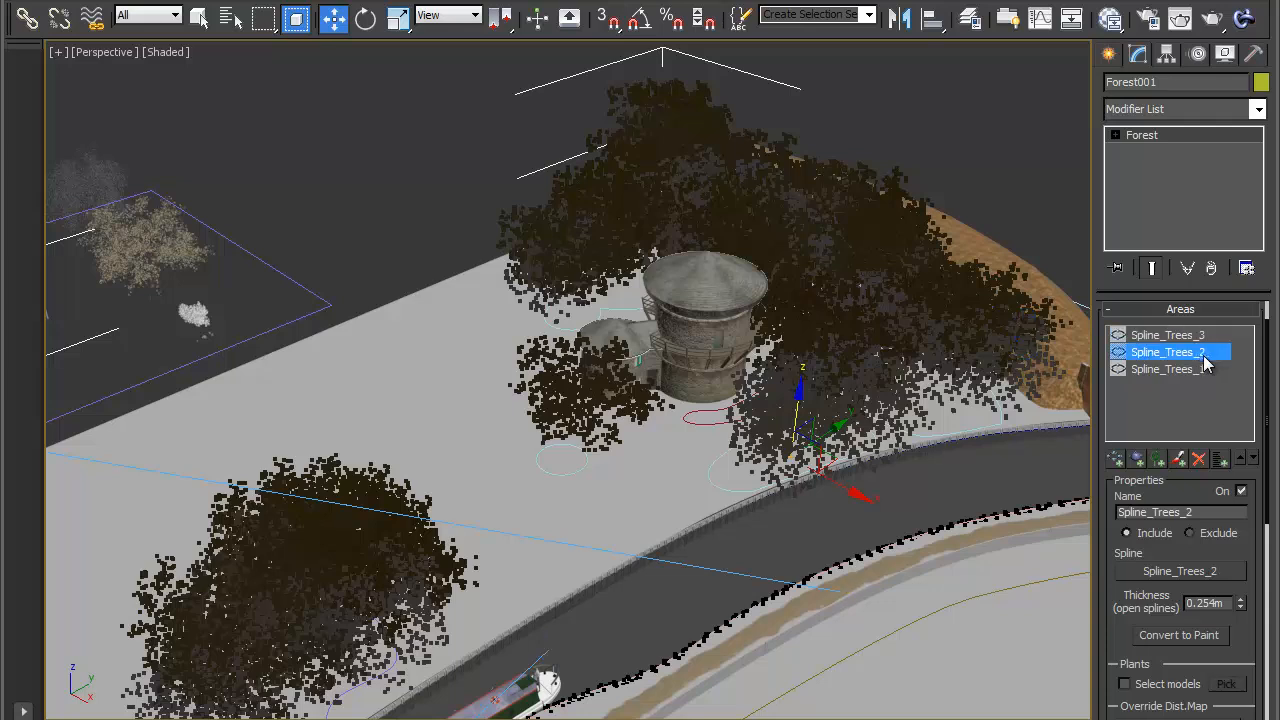
left_click(1228, 538)
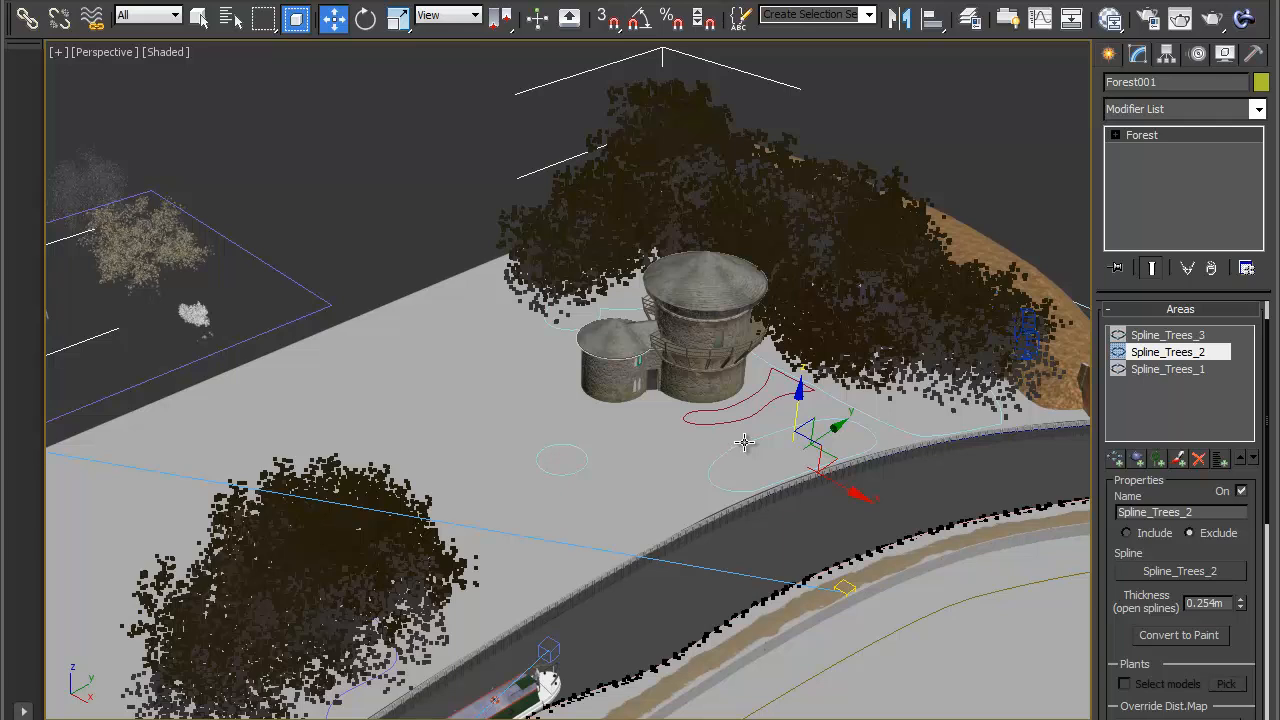
Try shifting the excluded Spline_Trees_2 spline across the ground and undo the move
left_click(744, 442)
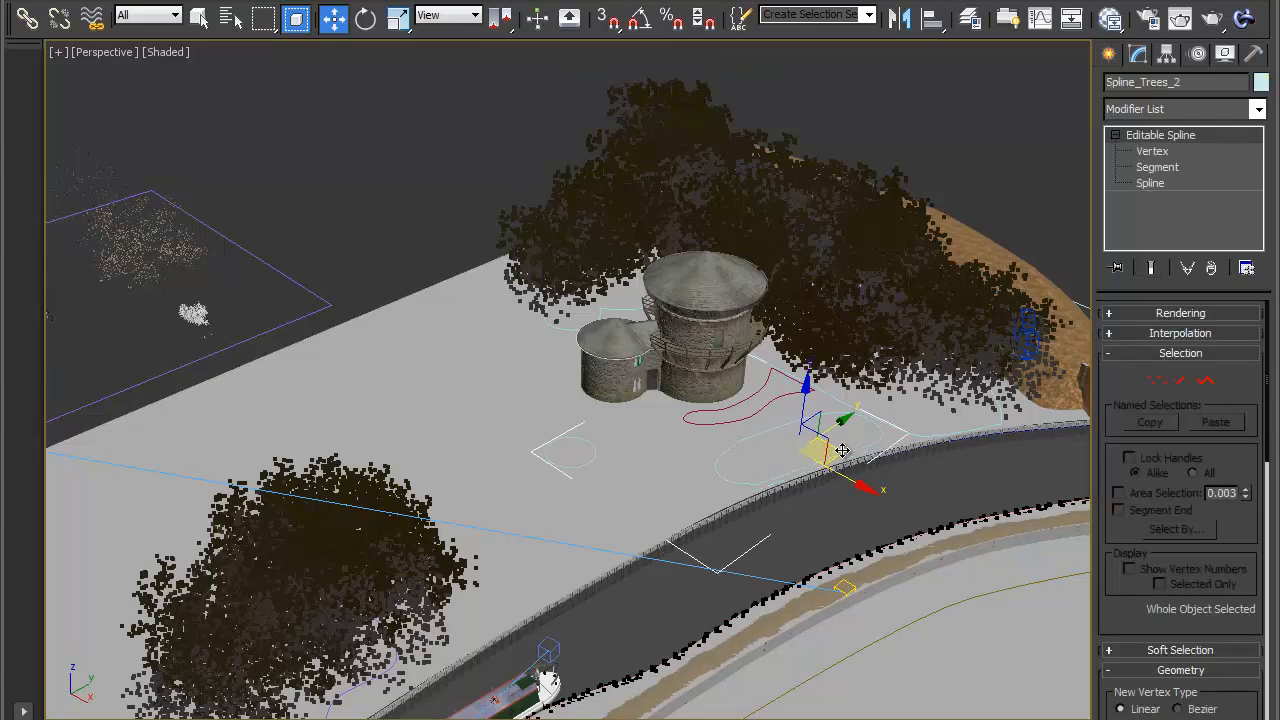
left_click_drag(843, 451, 931, 422)
key("ctrl+z")
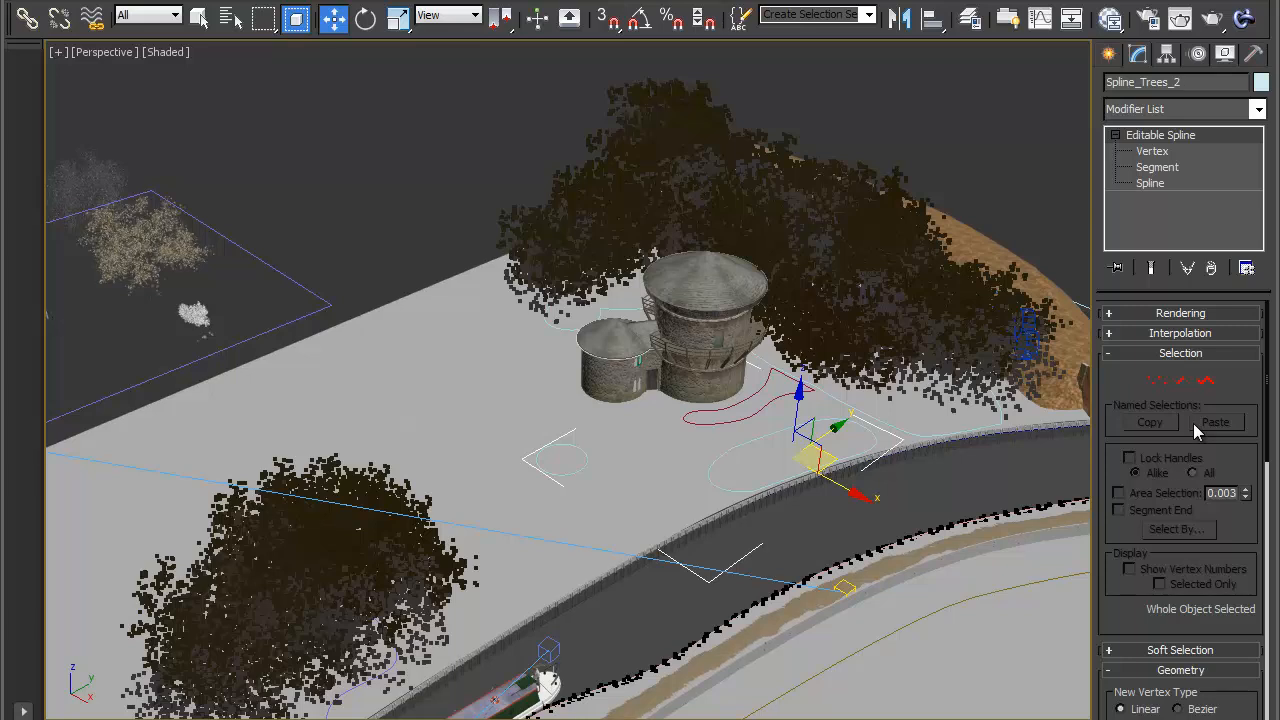
Set the forest's Spline_Trees_2 area back to Include and highlight the Spline_Trees_3 area in the list
left_click(666, 120)
left_click(1136, 352)
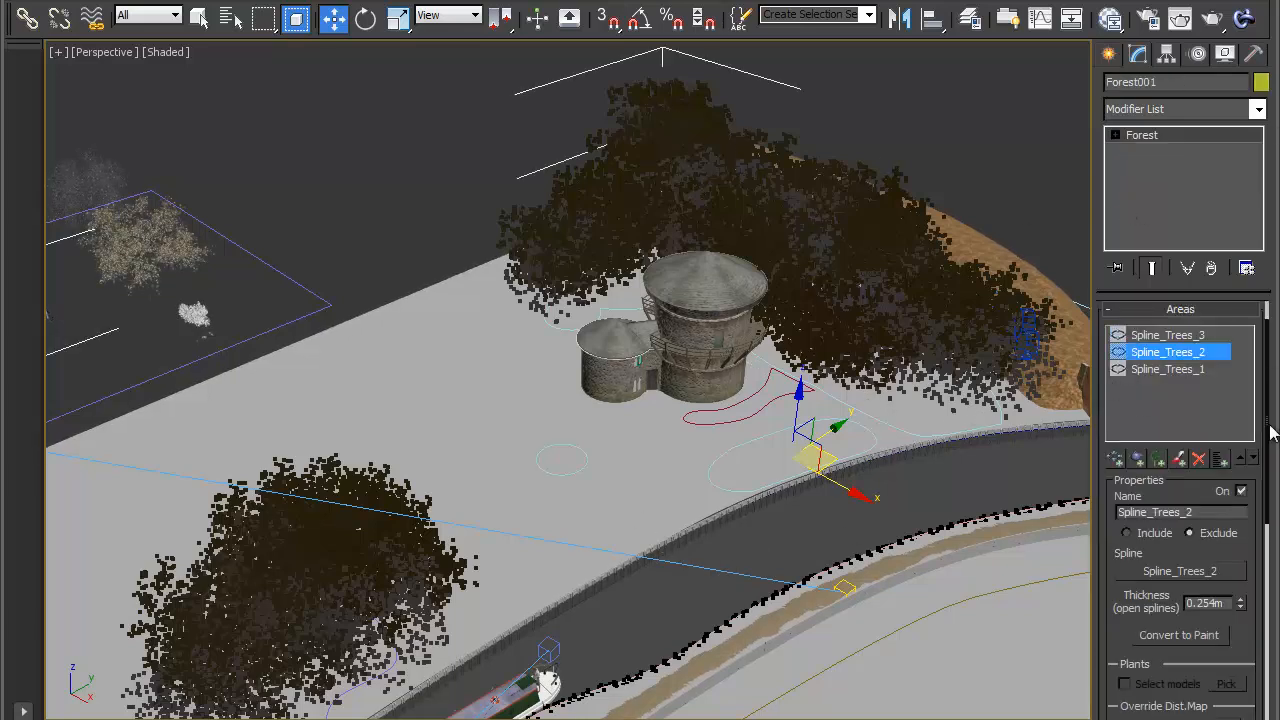
left_click(1149, 536)
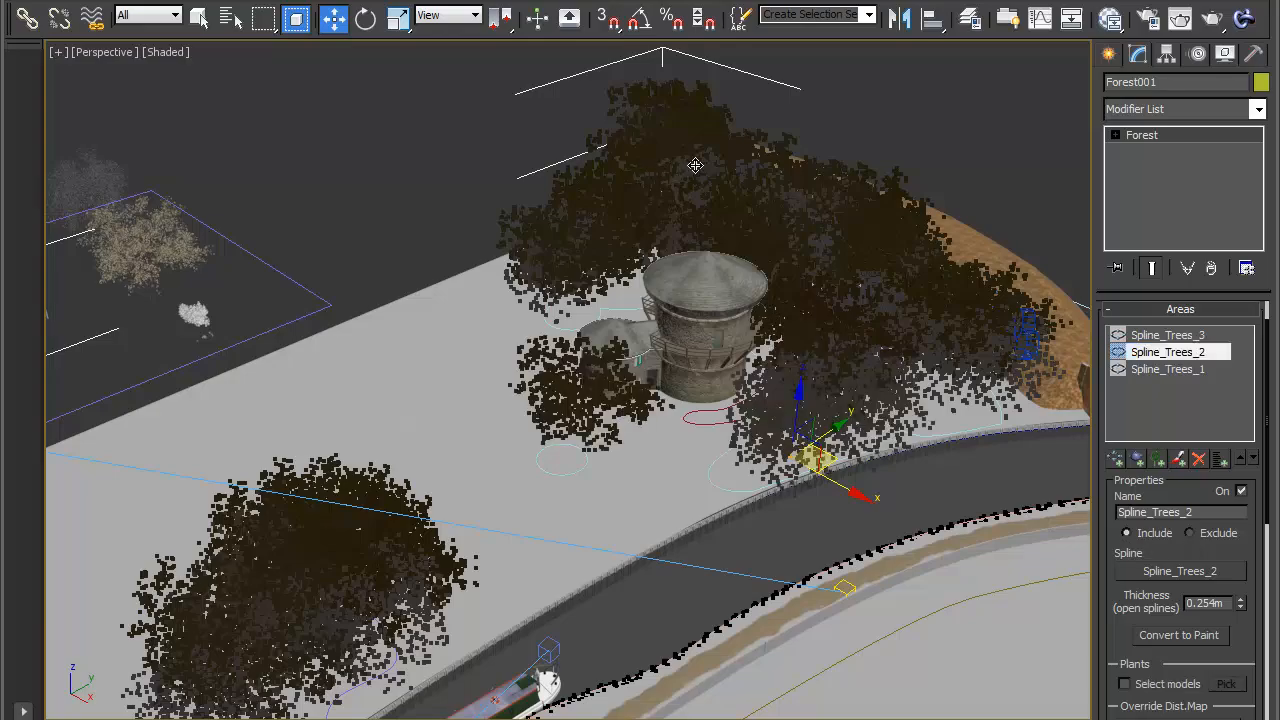
left_click(1167, 336)
left_click(337, 97)
middle_click_drag(473, 397, 470, 423, "alt")
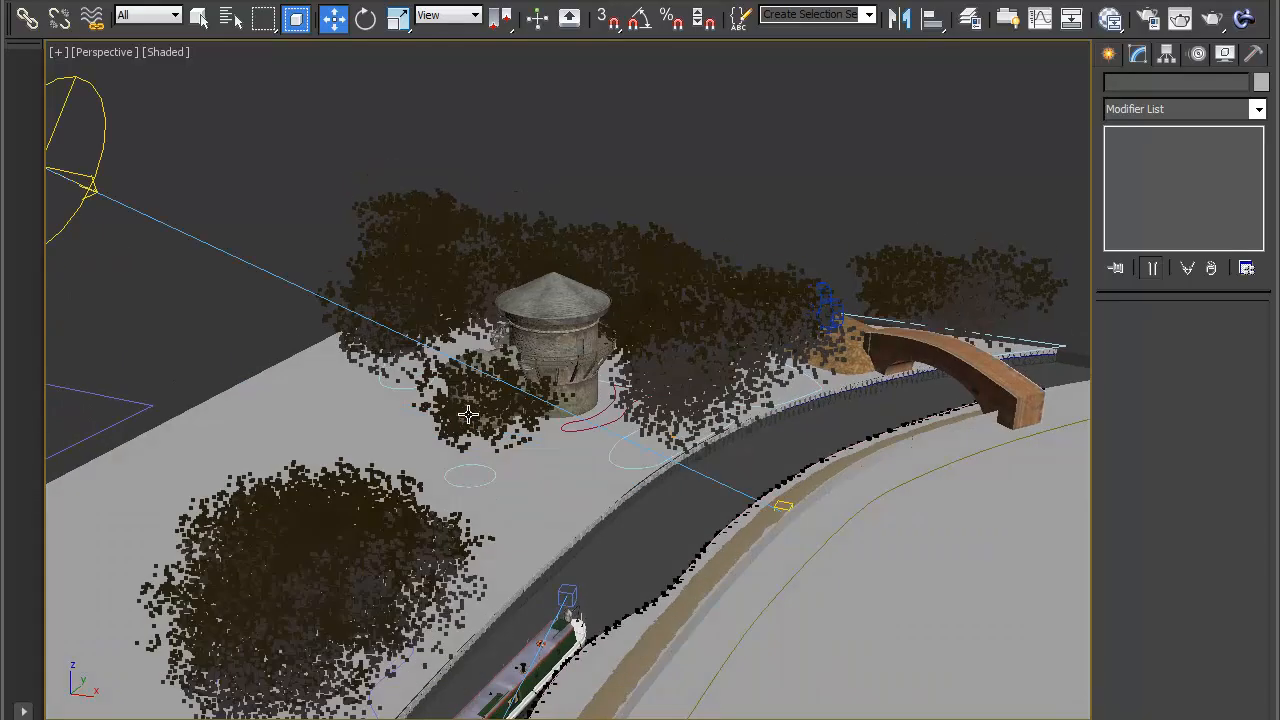
middle_click_drag(522, 472, 496, 414, "alt")
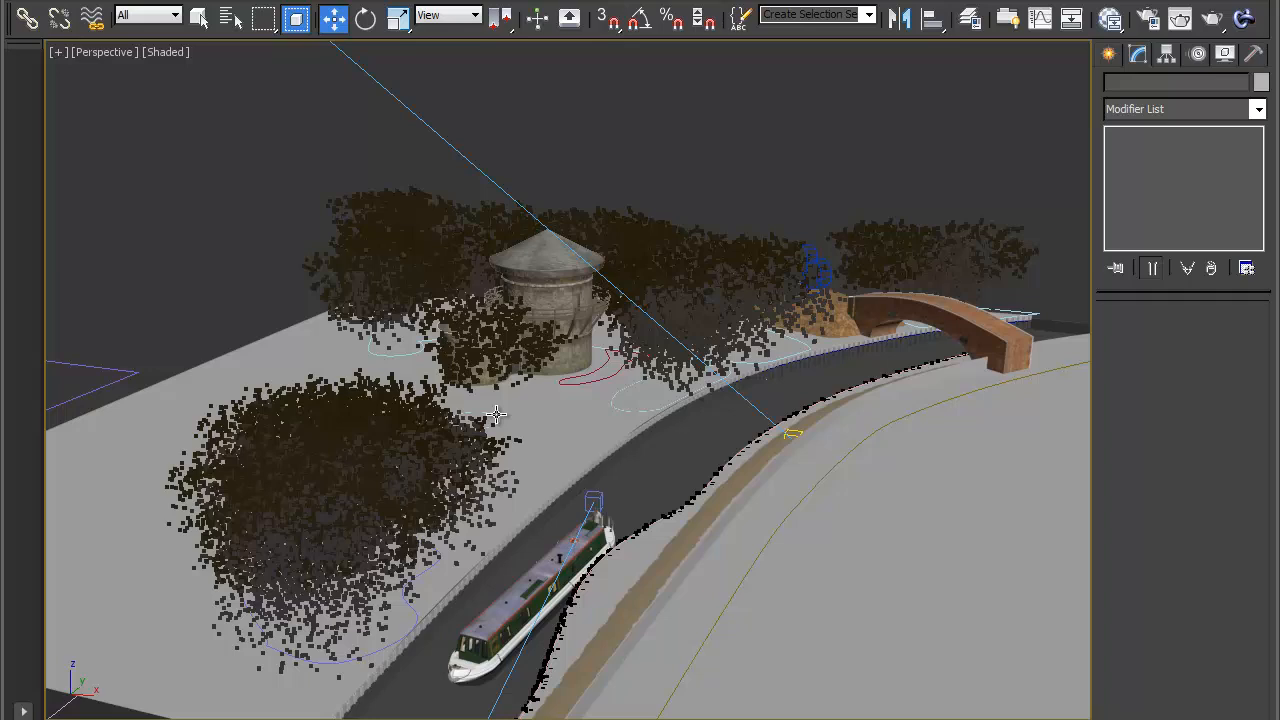
Enable random rotation and random scale in the forest's Transform settings
left_click(673, 242)
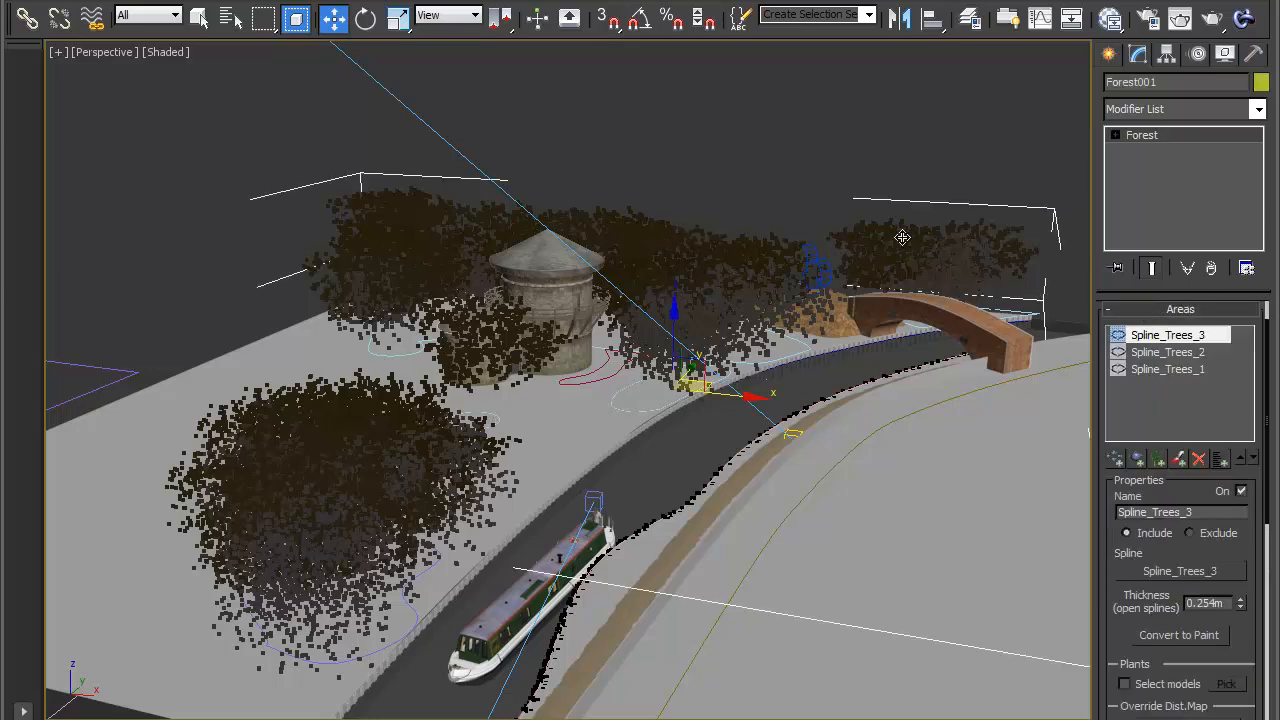
left_click(1180, 309)
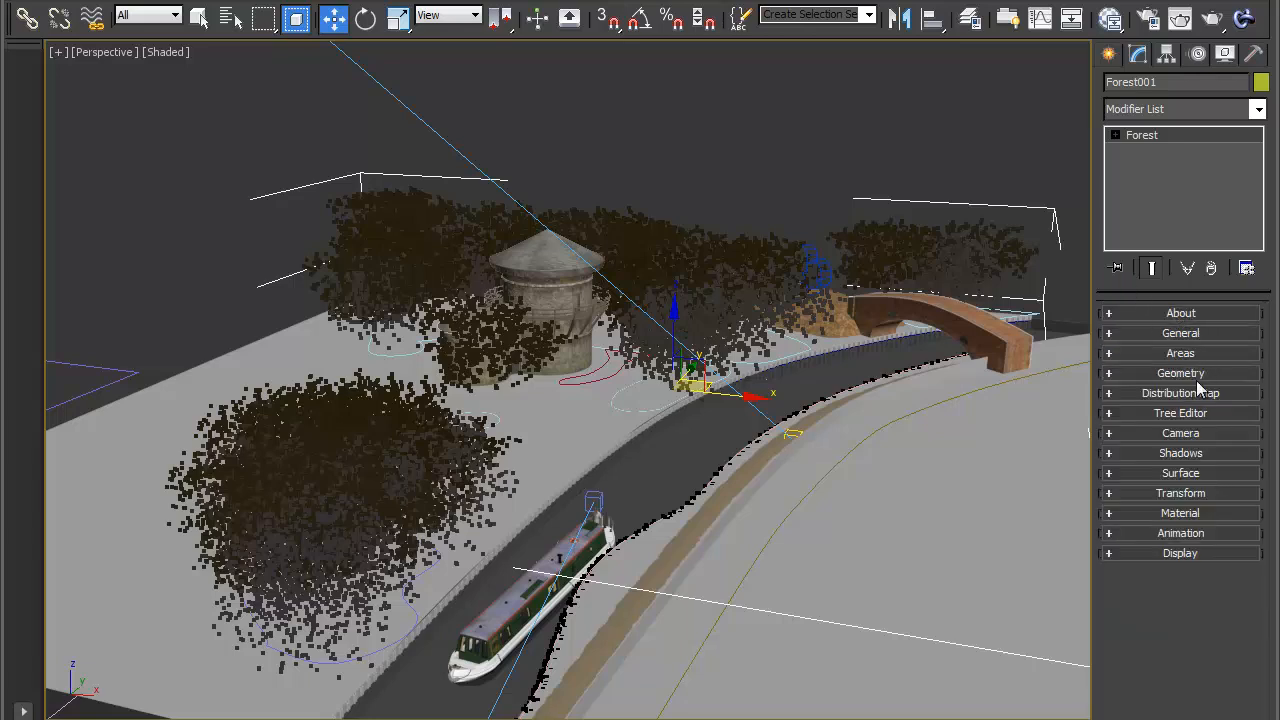
left_click(1192, 491)
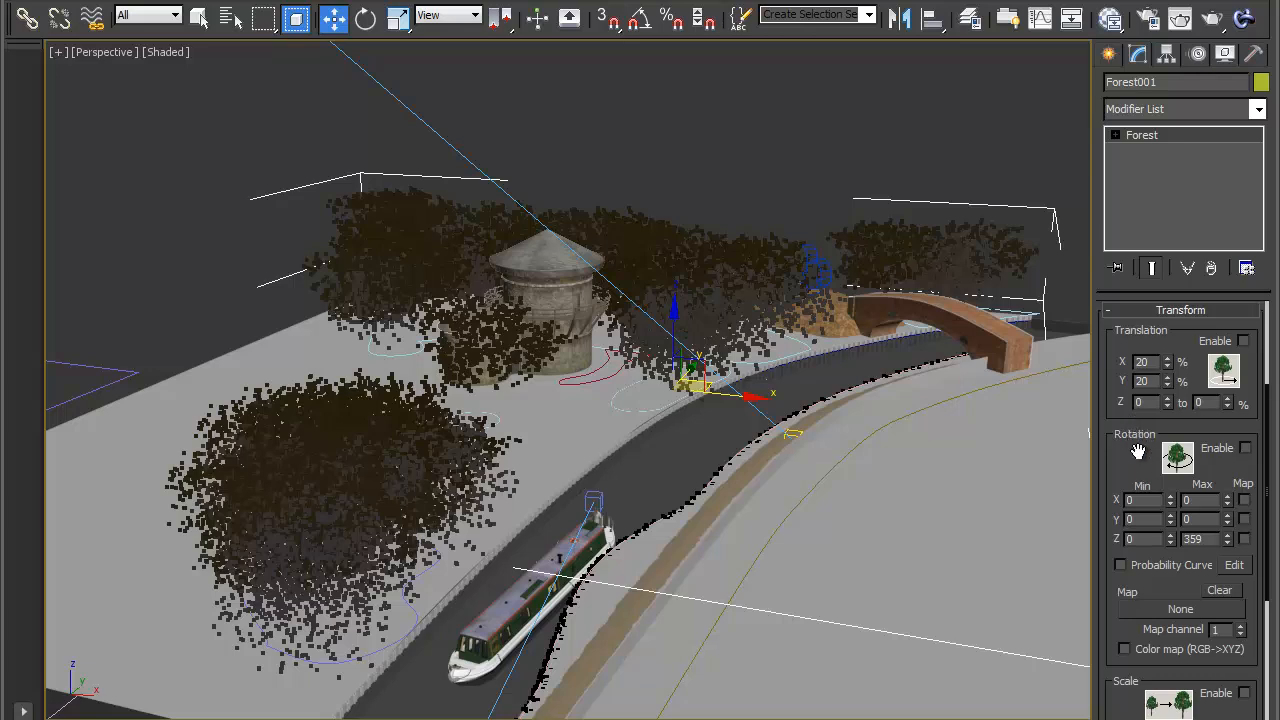
mouse_move(1138, 436)
left_mouse_down()
mouse_move(1160, 586)
mouse_move(1140, 434)
mouse_move(1128, 430)
left_mouse_up()
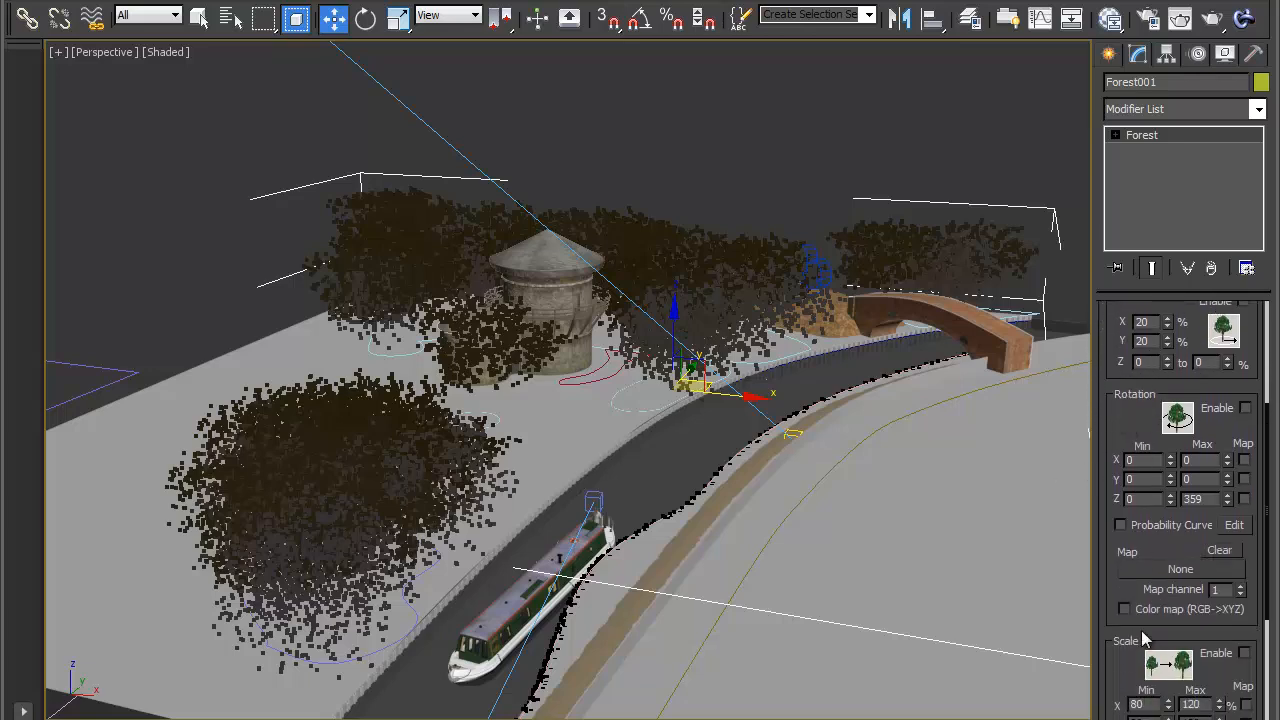
left_click_drag(1114, 651, 1105, 608)
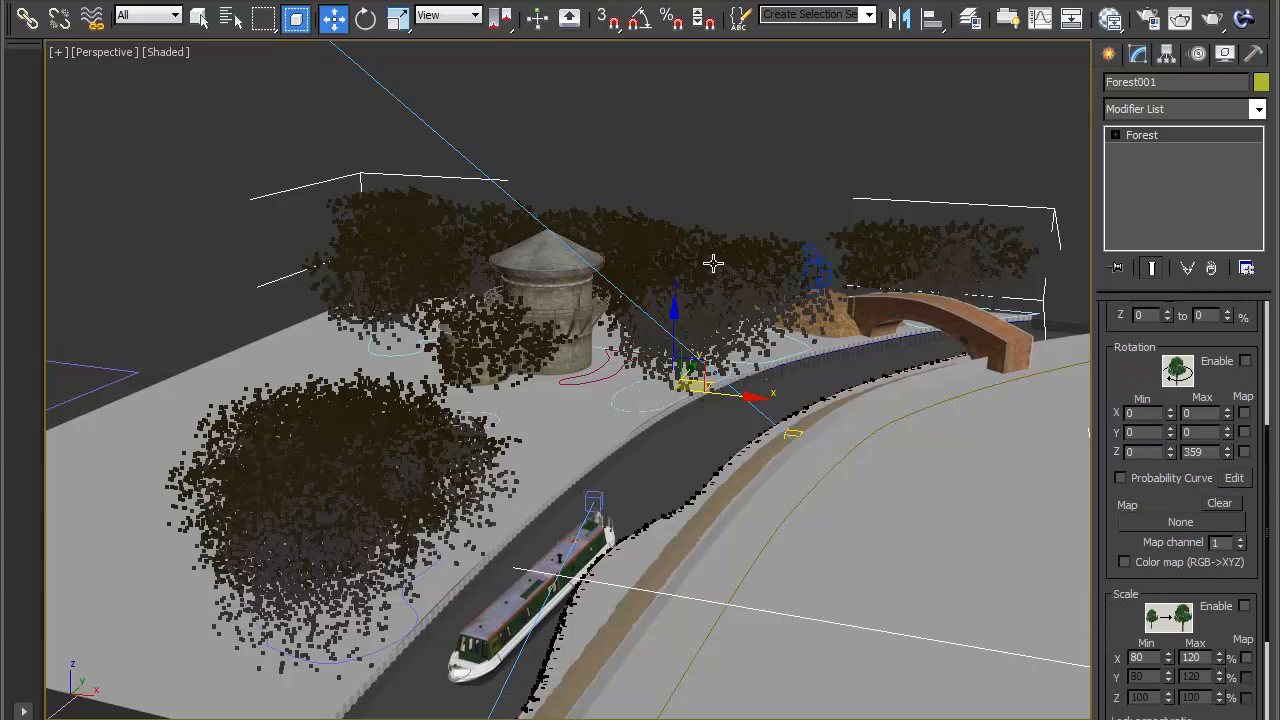
left_click_drag(1115, 512, 1118, 600)
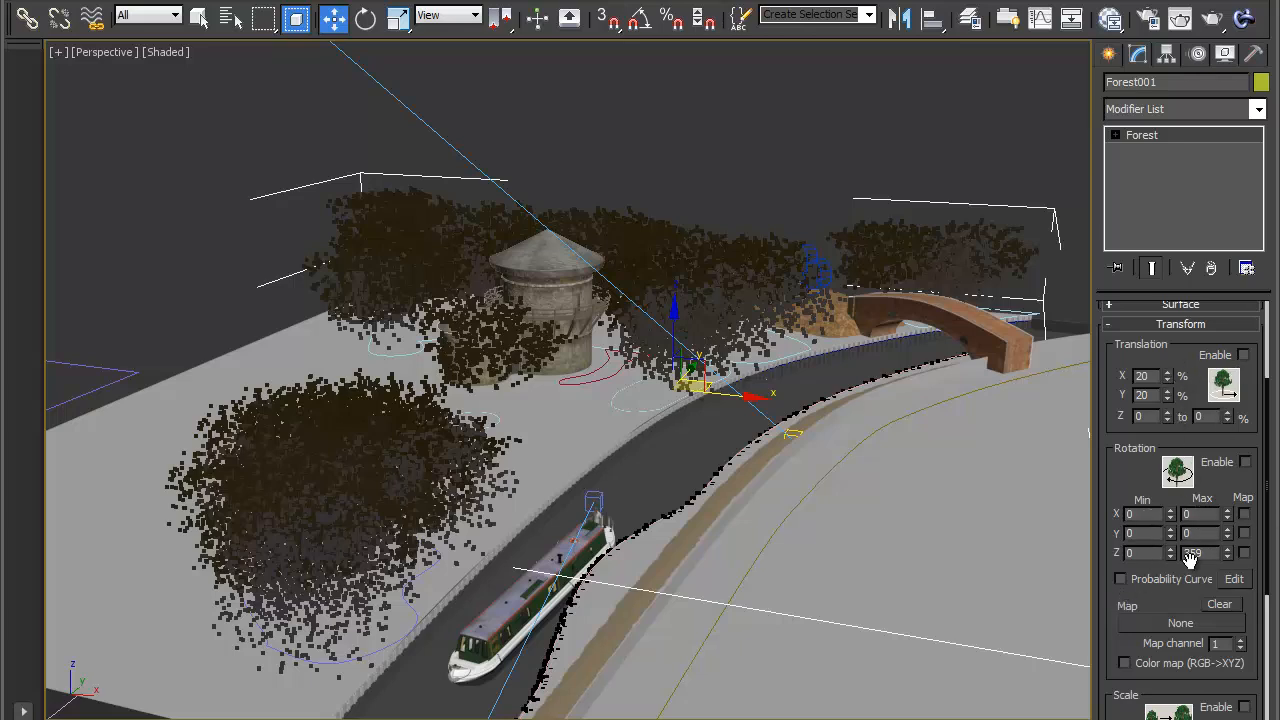
scroll(1150, 700, "down", 2)
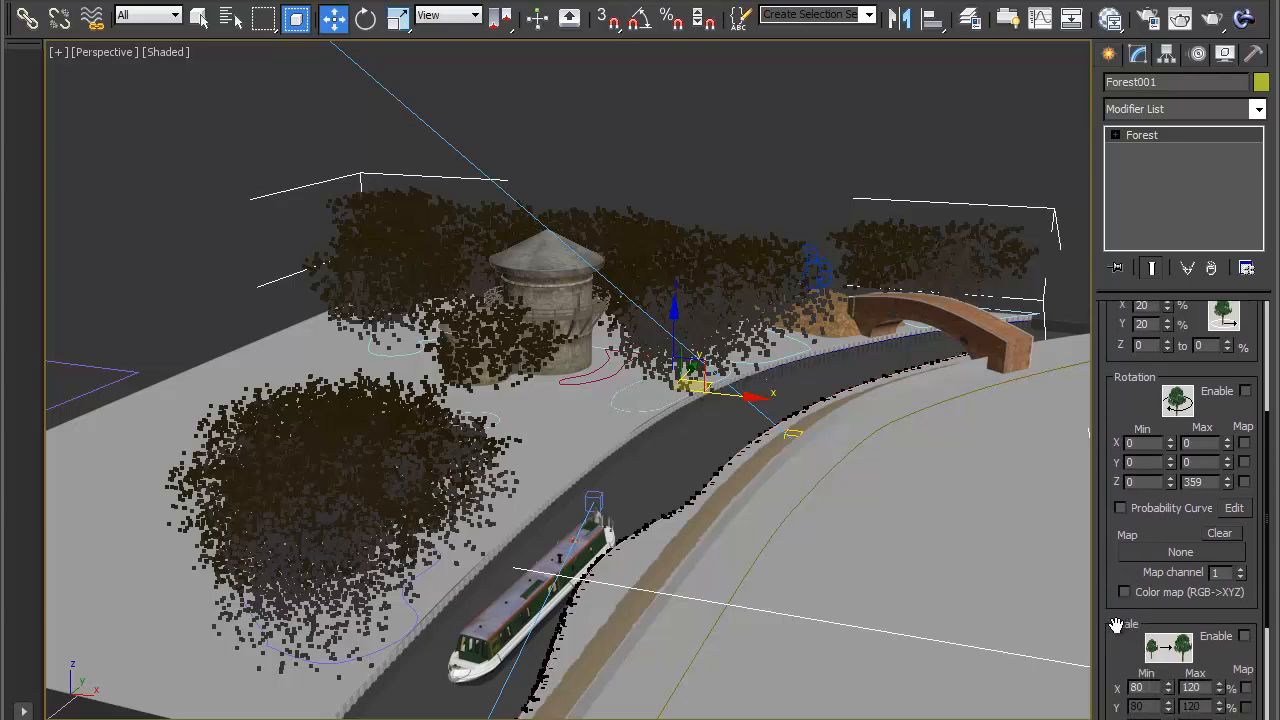
scroll(1116, 624, "down", 1)
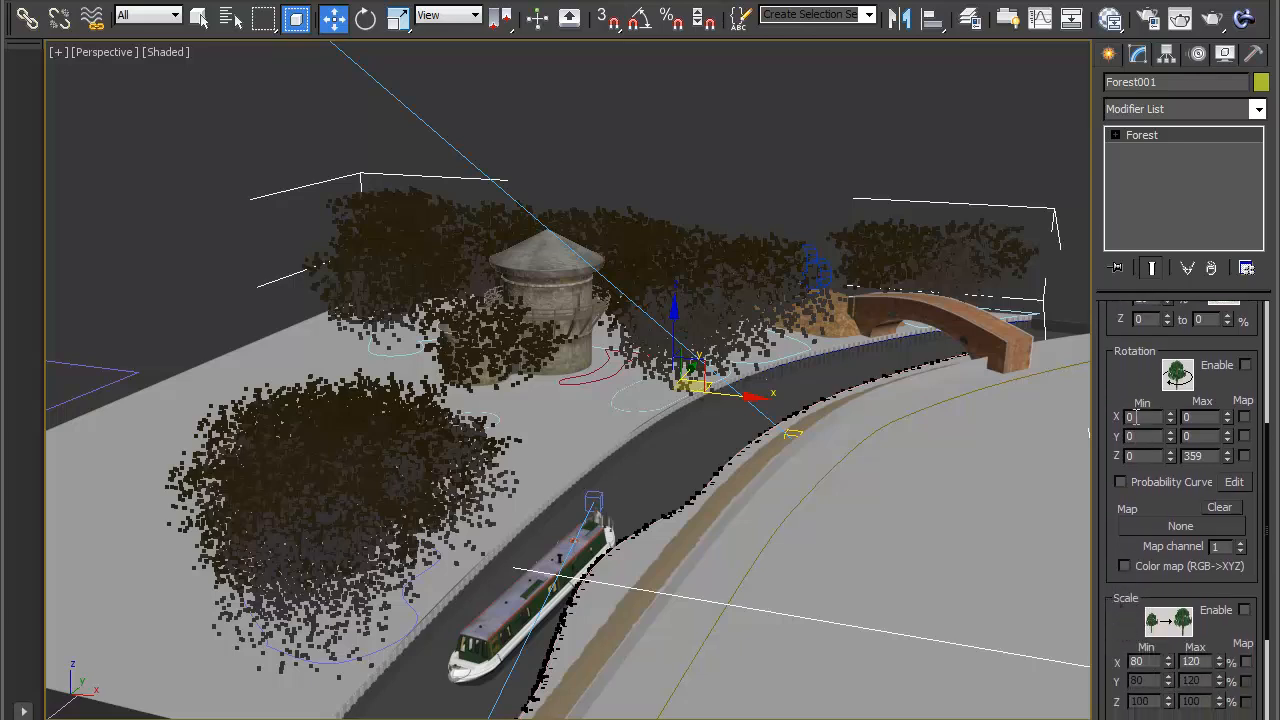
left_click_drag(1129, 393, 1128, 391)
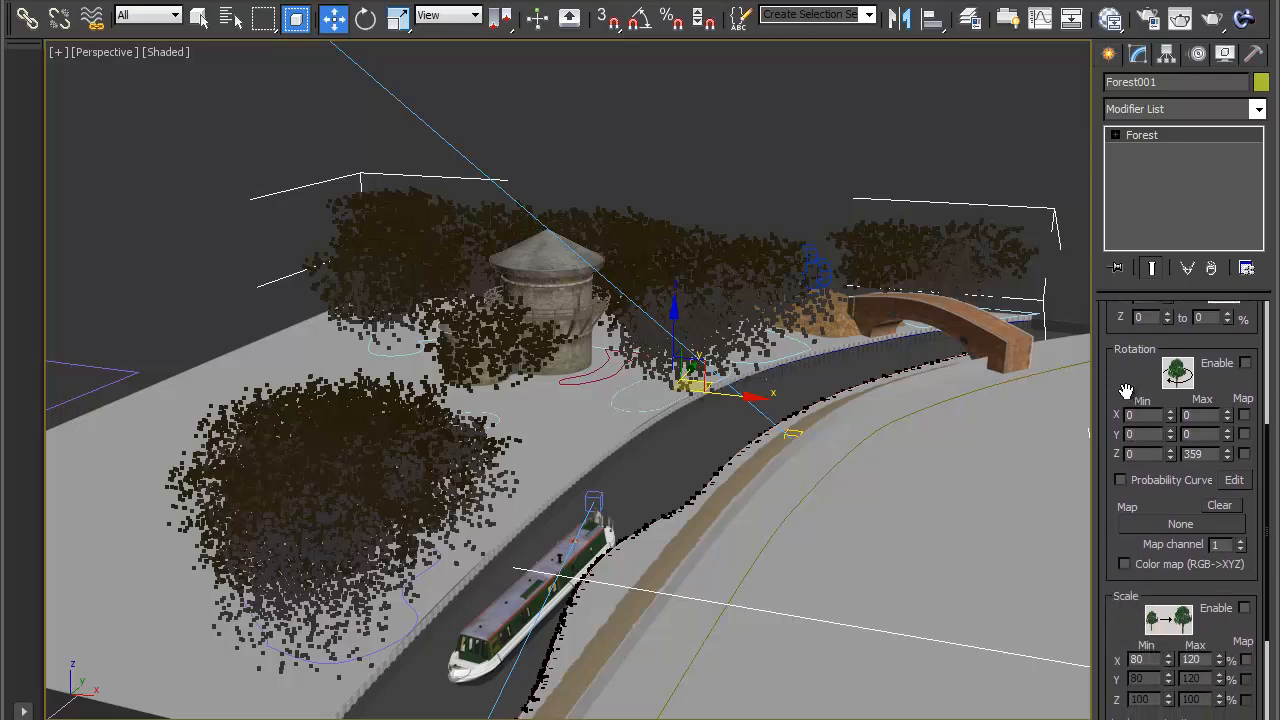
left_click(1245, 364)
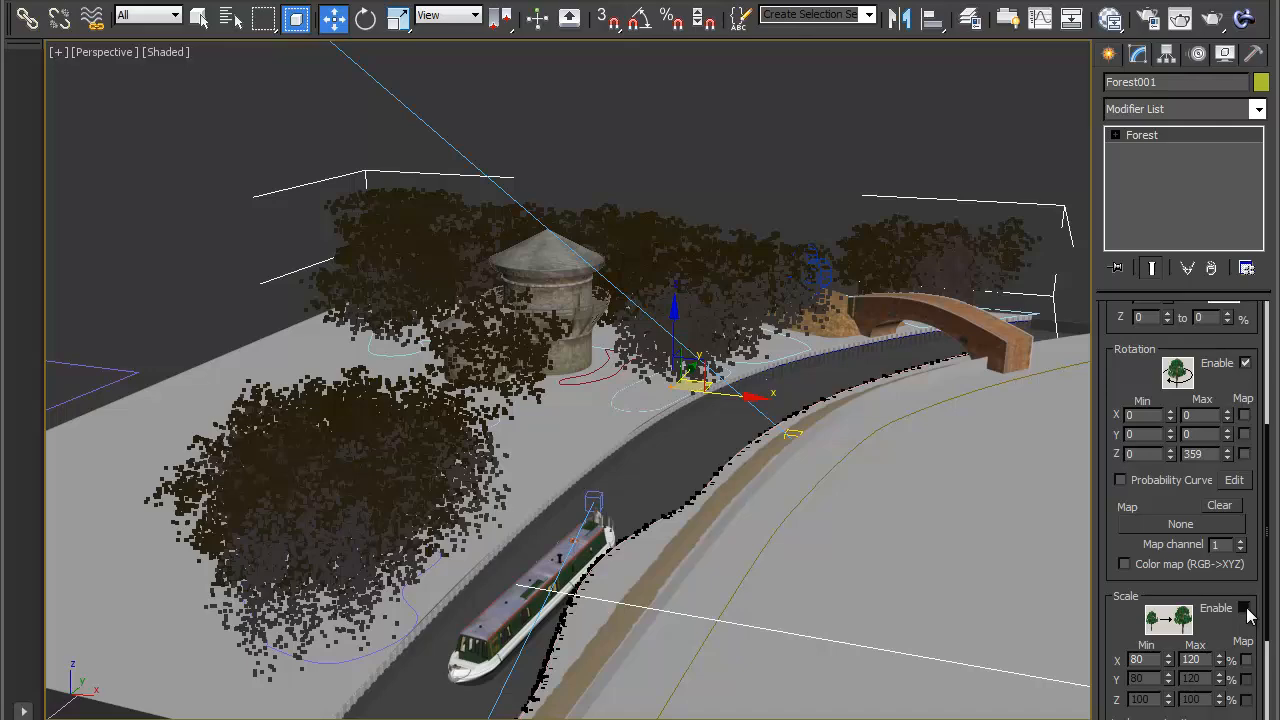
left_click(1245, 609)
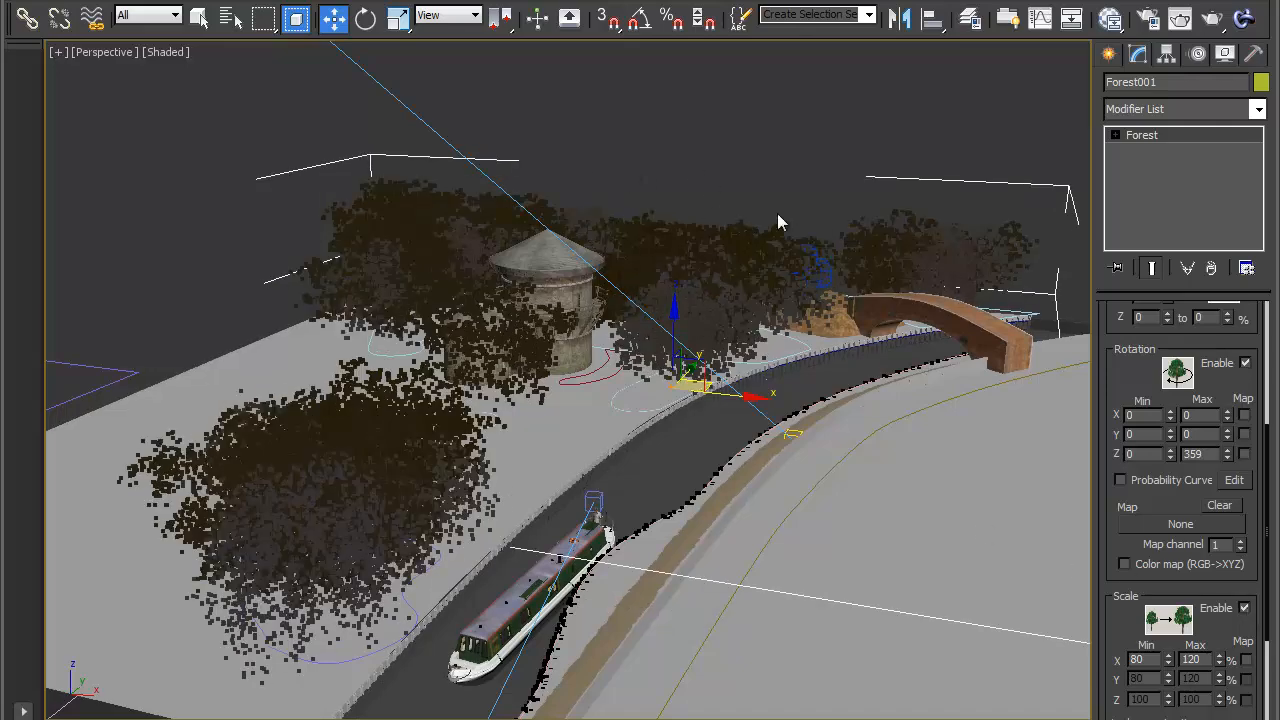
Set the forest's random rotation range to -5 minimum and 5 maximum on both X and Y
left_click_drag(1135, 606, 1135, 626)
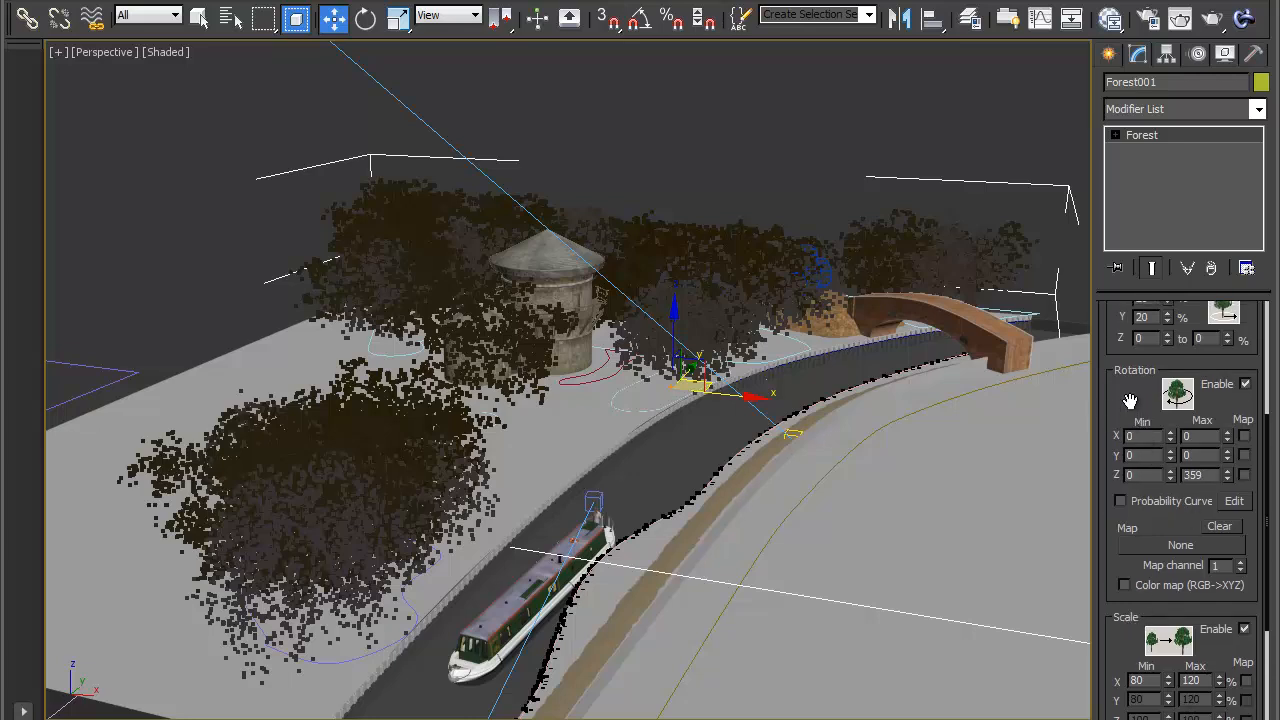
left_click_drag(1130, 401, 1129, 396)
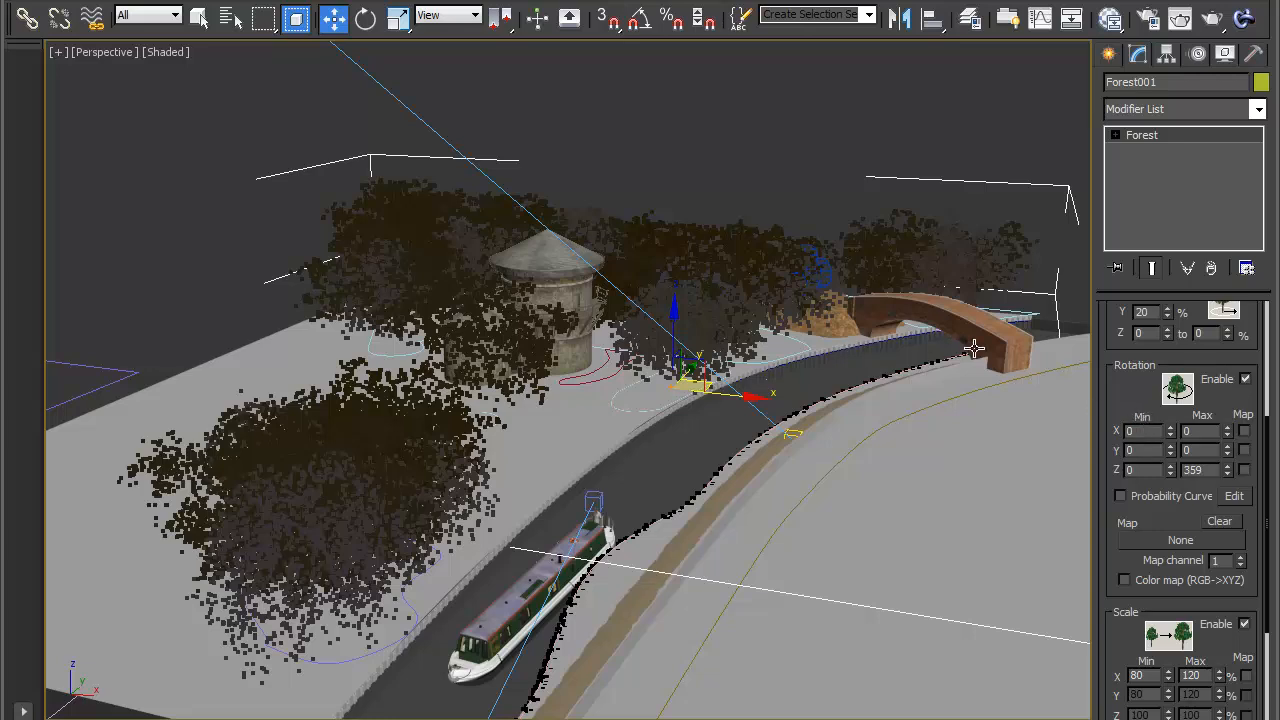
double_click(1137, 436)
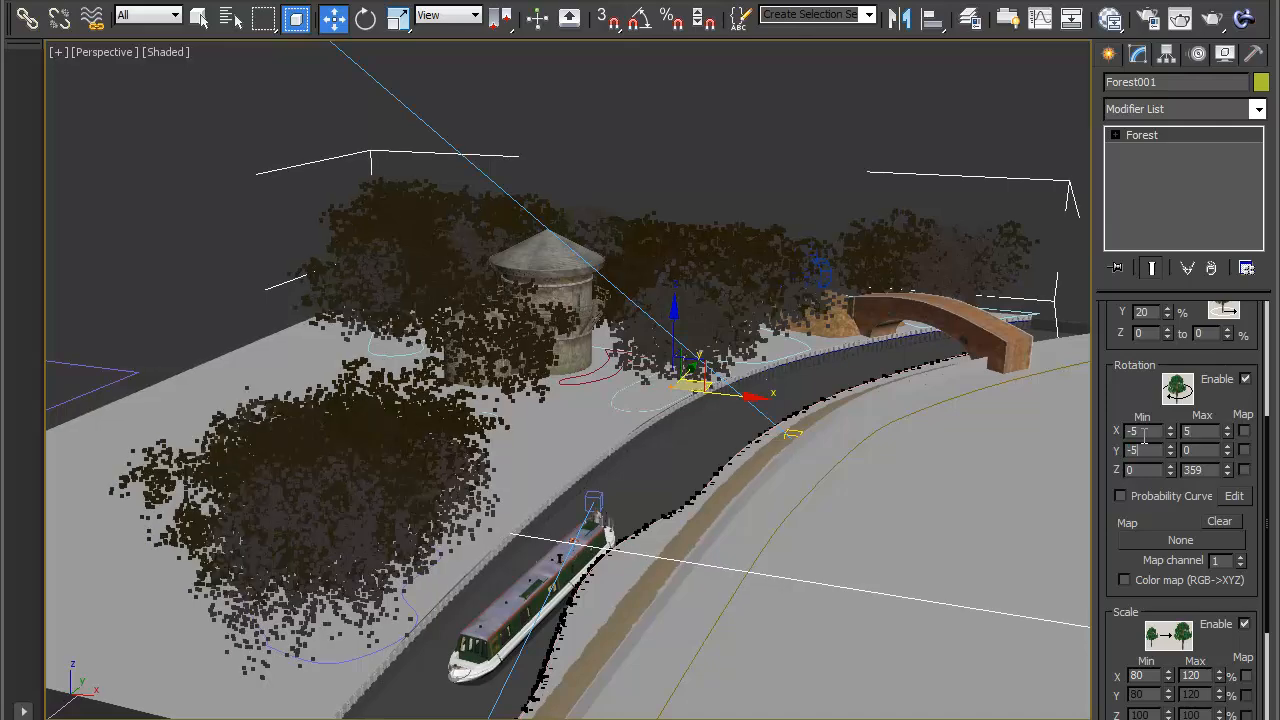
key("Tab")
type("5")
key("Return")
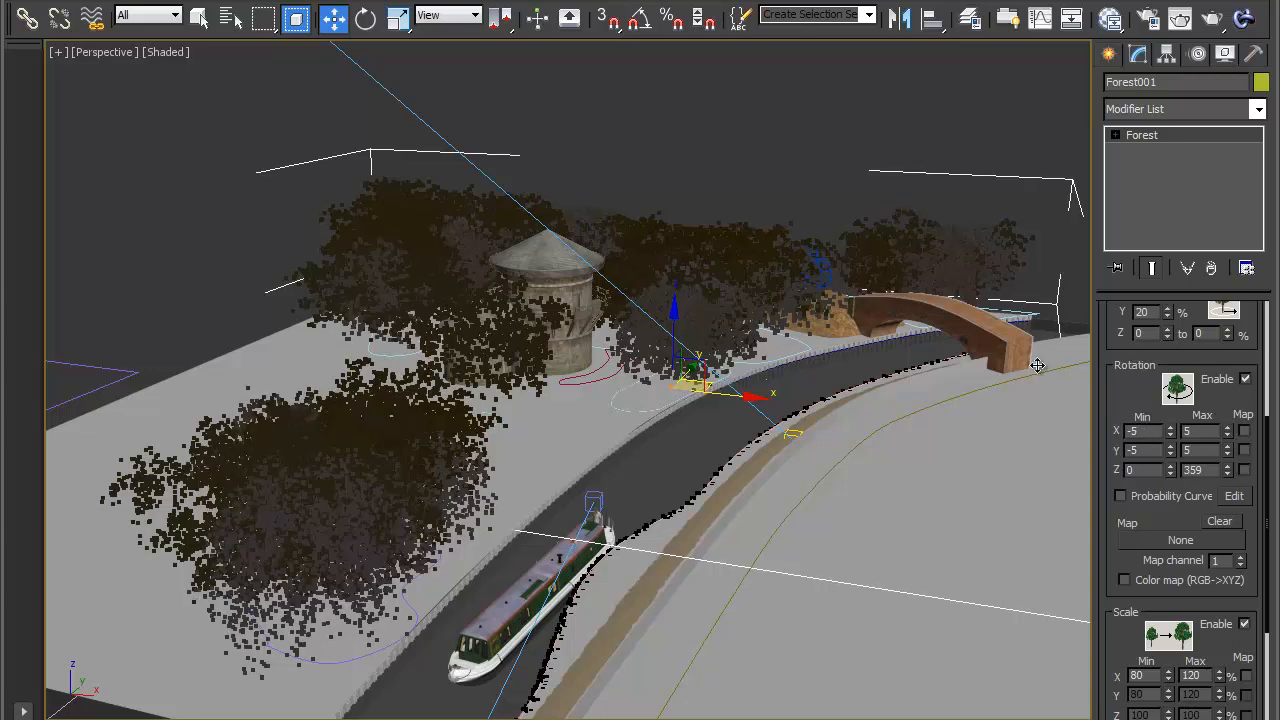
Try the XY and None aspect ratio locks for the forest's random scale, and return the lock to XYZ
scroll(1142, 492, "down", 1)
scroll(1142, 492, "down", 5)
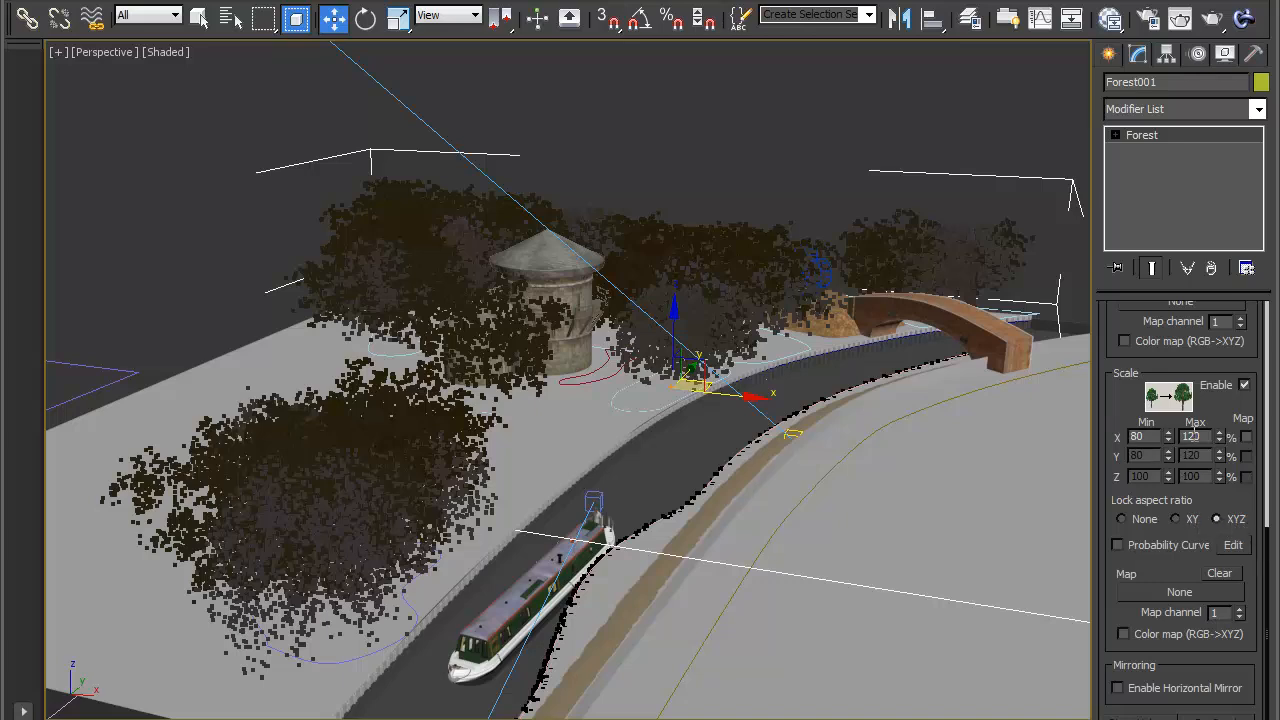
double_click(1145, 437)
left_click(1177, 520)
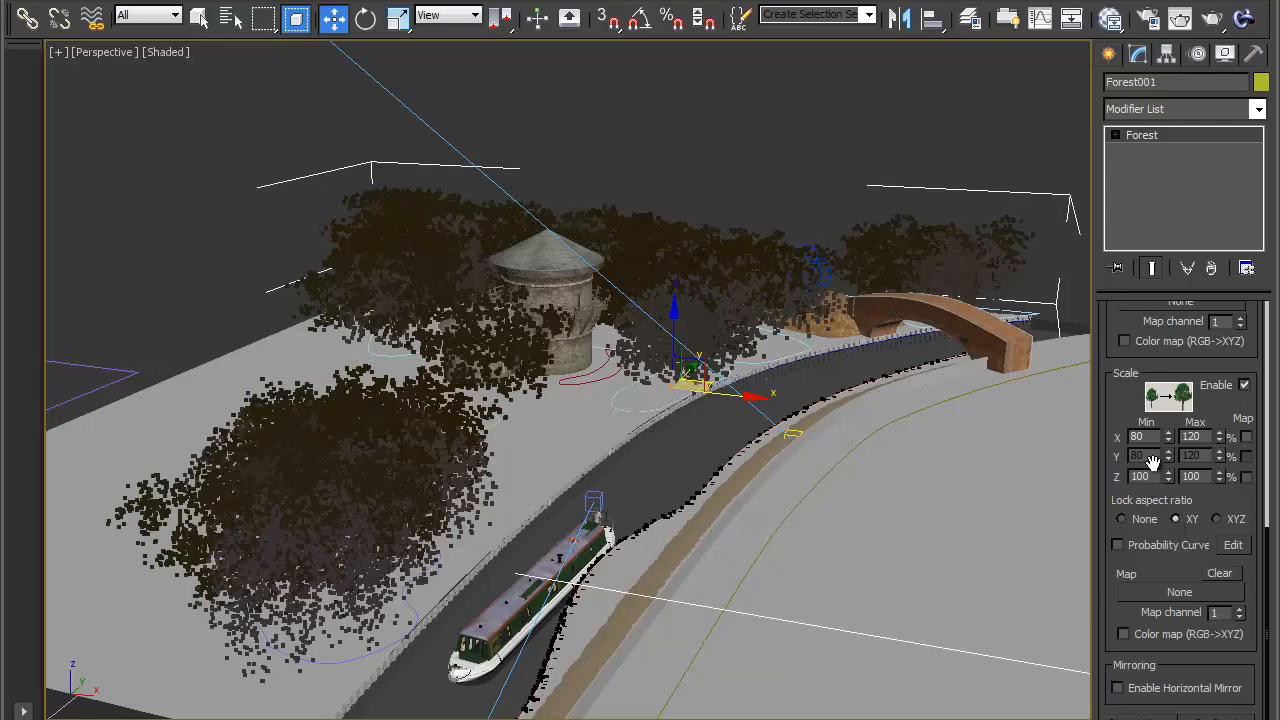
left_click(1144, 524)
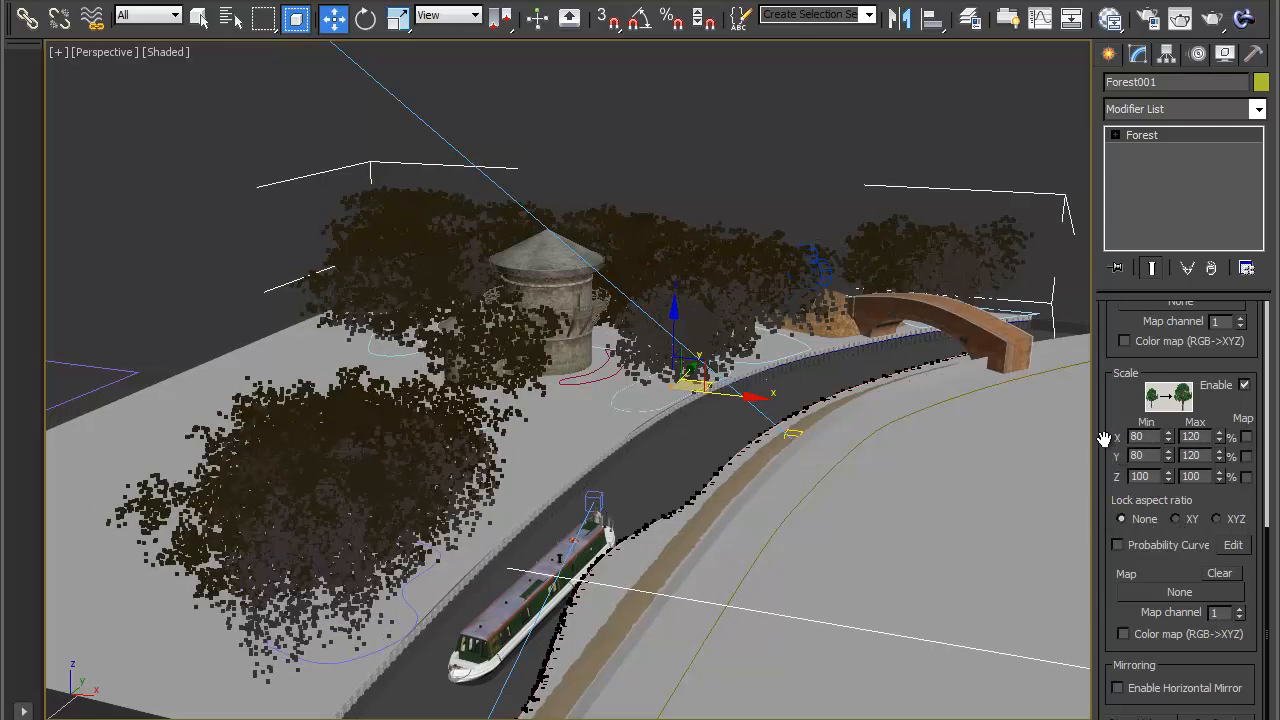
left_click(1236, 519)
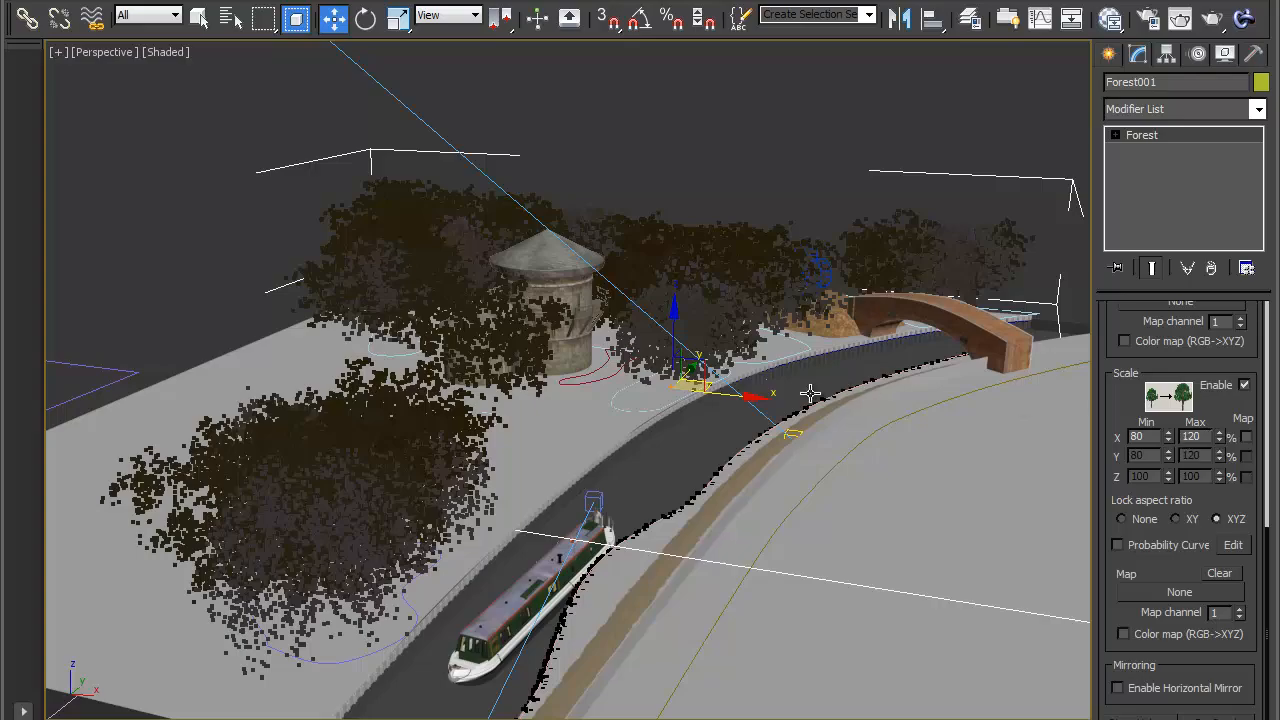
Clone the forest object as an independent copy named Forest_trees_right
middle_click_drag(809, 391, 812, 445, "alt")
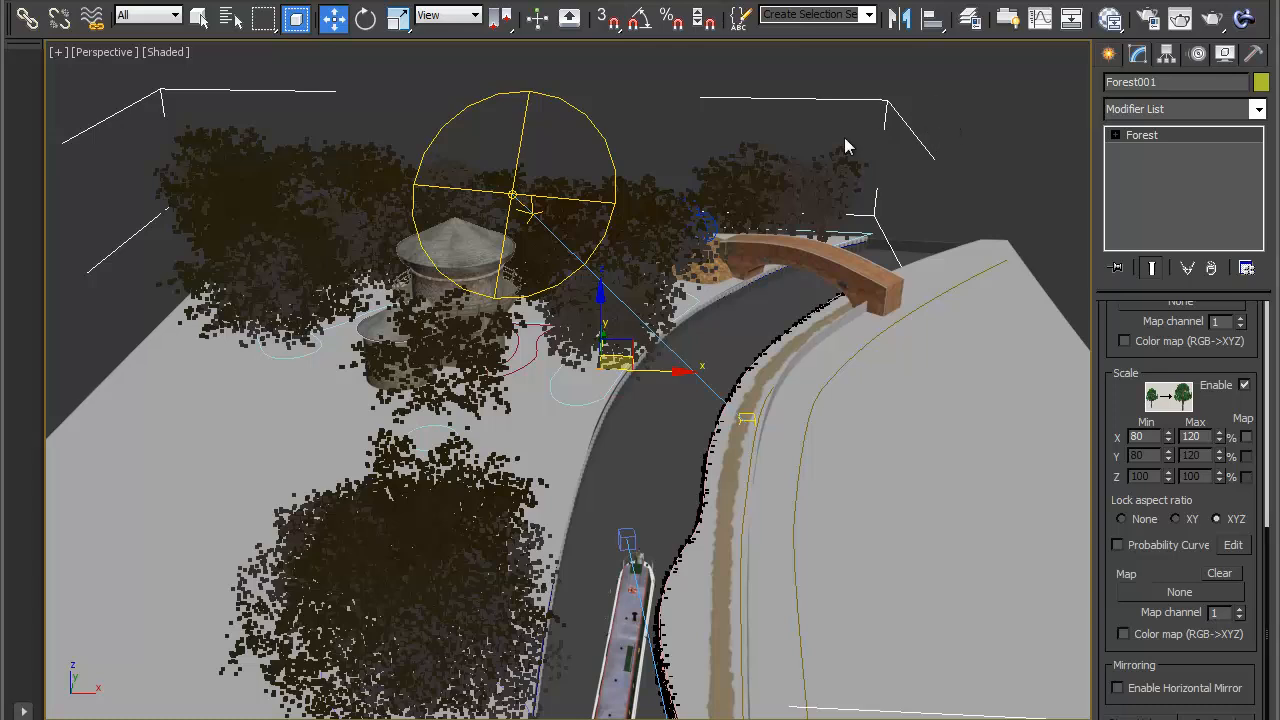
left_click(960, 104)
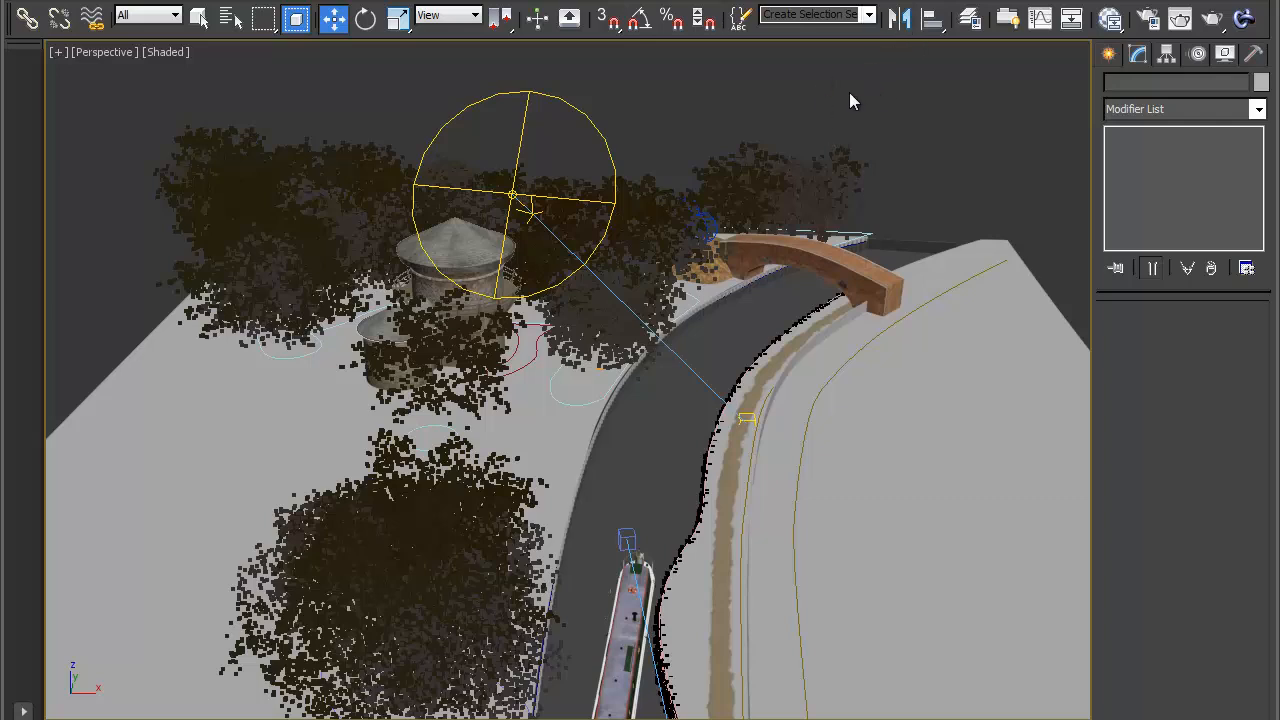
left_click(754, 150)
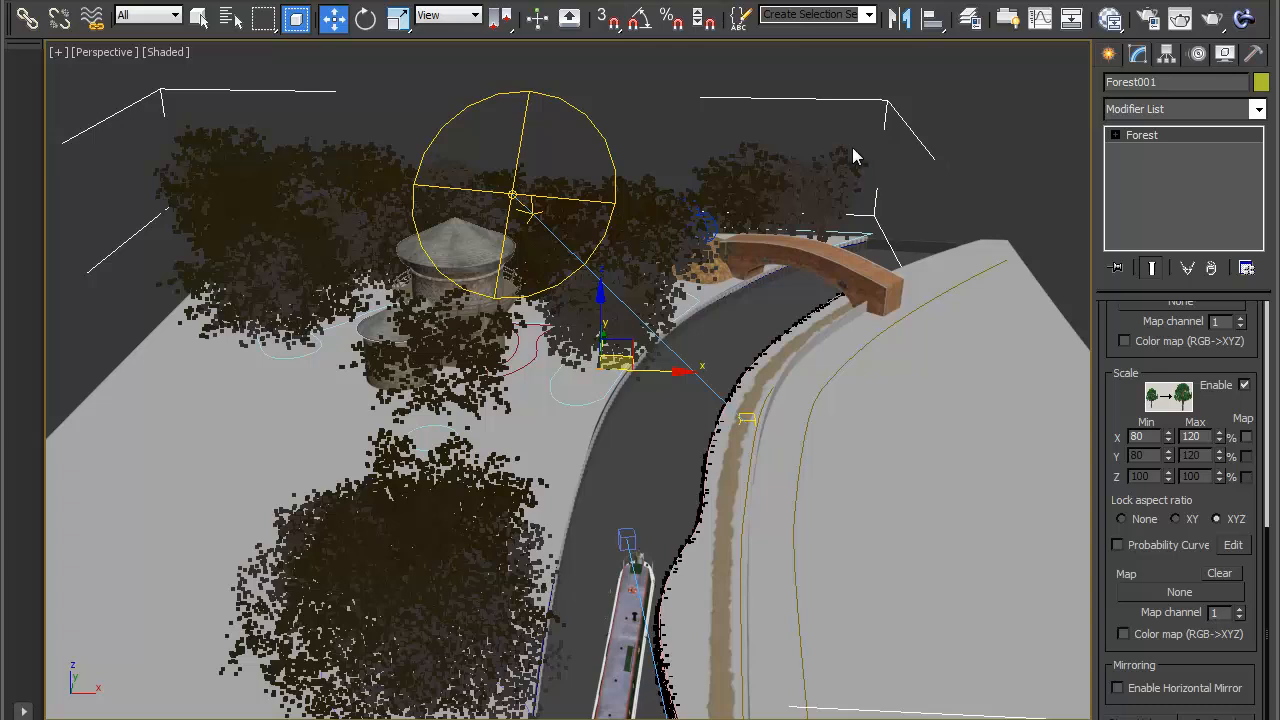
left_click(88, 2)
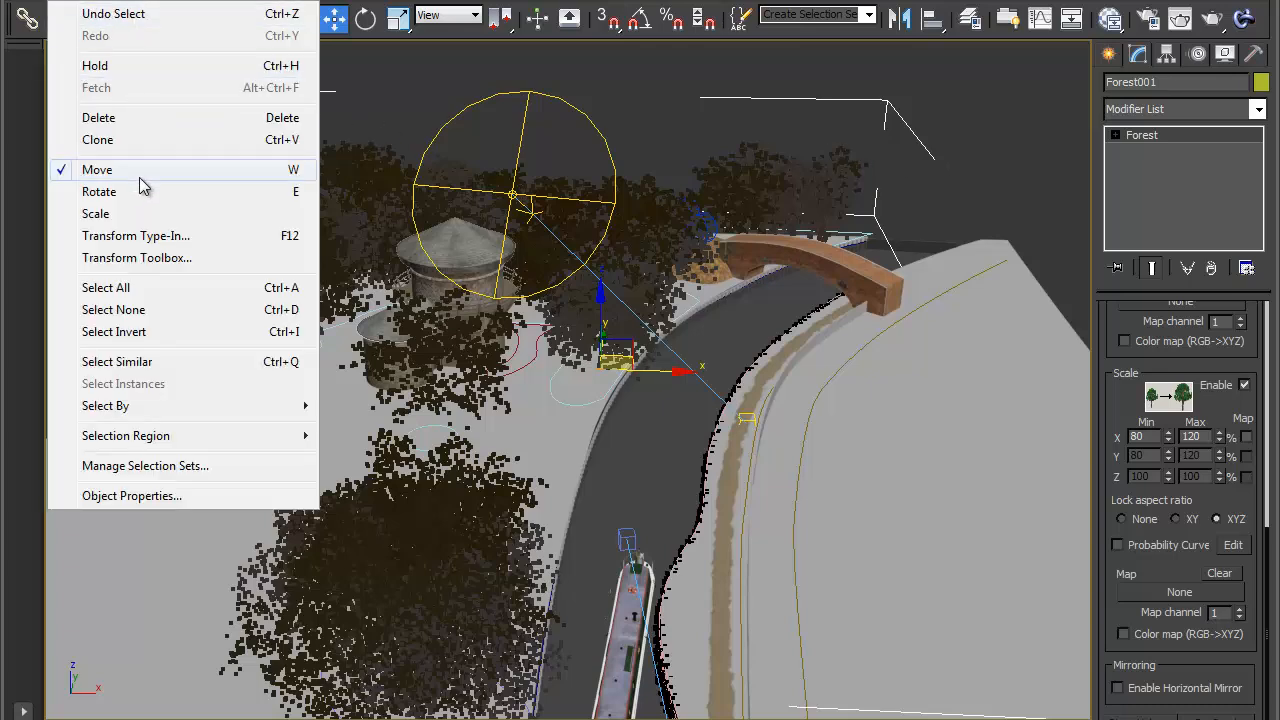
left_click(771, 170)
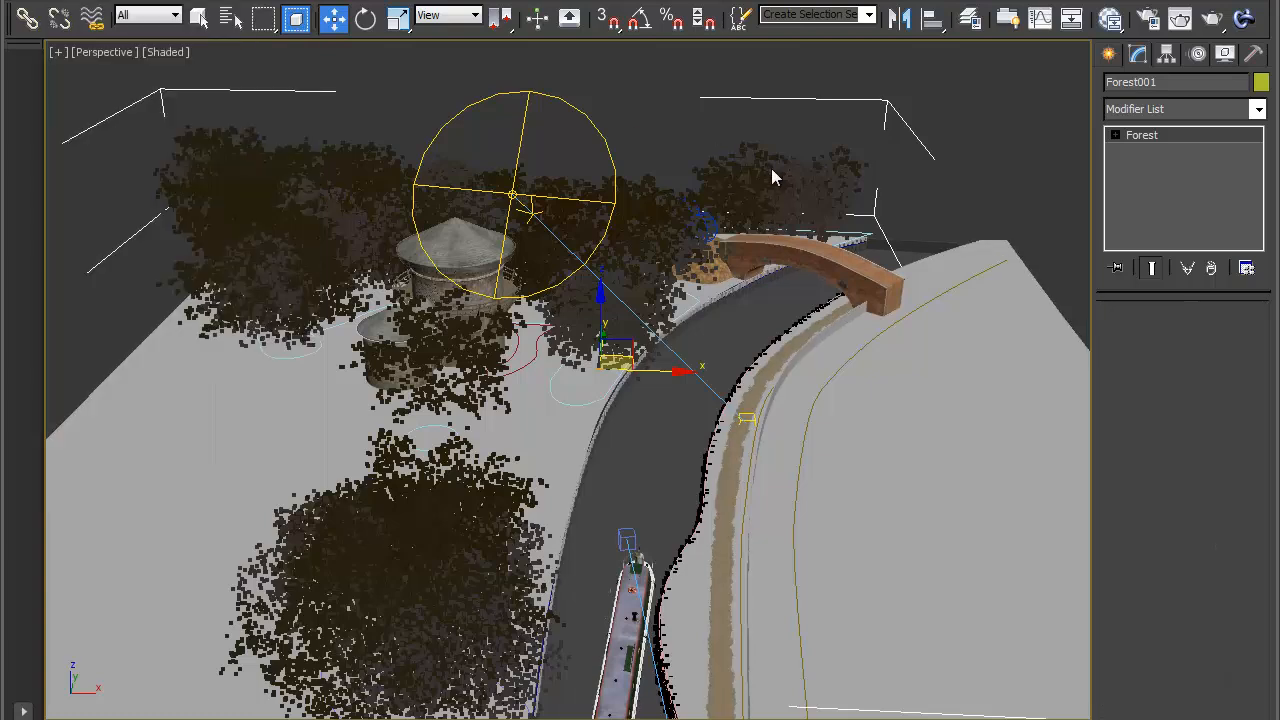
key("ctrl+v")
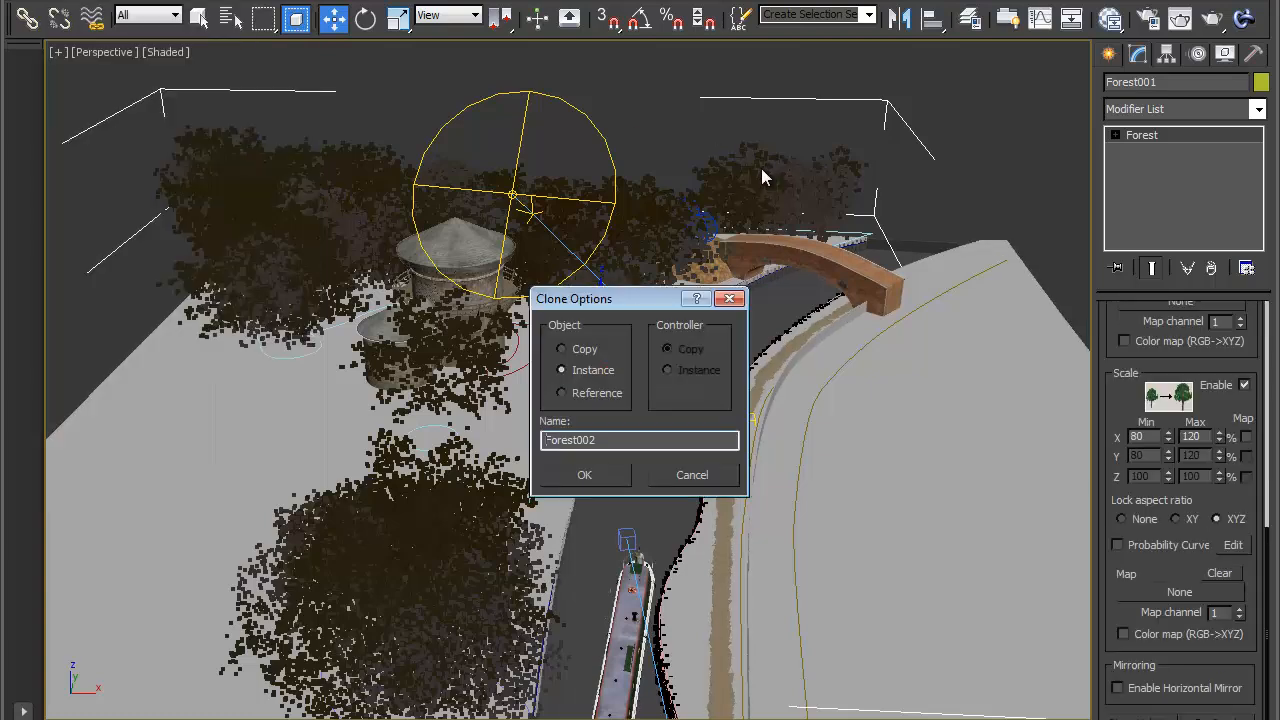
left_click(562, 349)
left_click_drag(574, 440, 737, 440)
type("_trees_right")
left_click(619, 479)
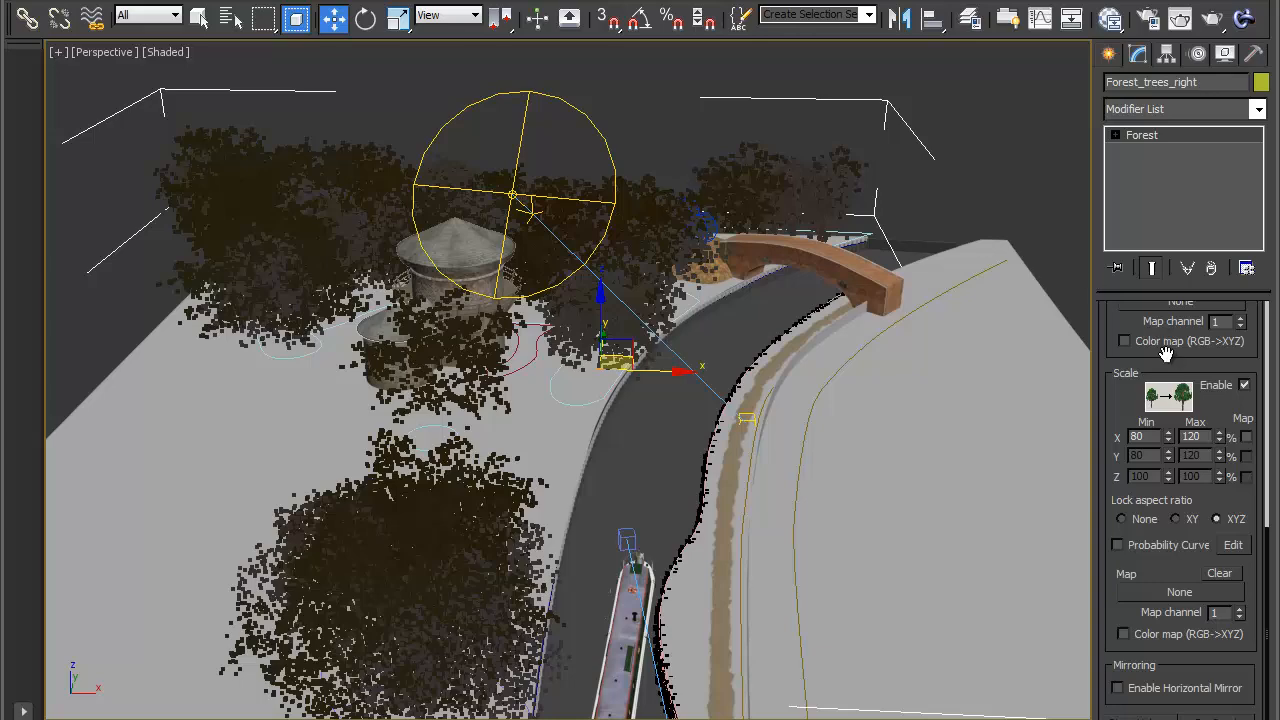
Remove the Spline_Trees_3, Spline_Trees_2 and Spline_Trees_1 areas from Forest_trees_right
scroll(1119, 395, "up", 8)
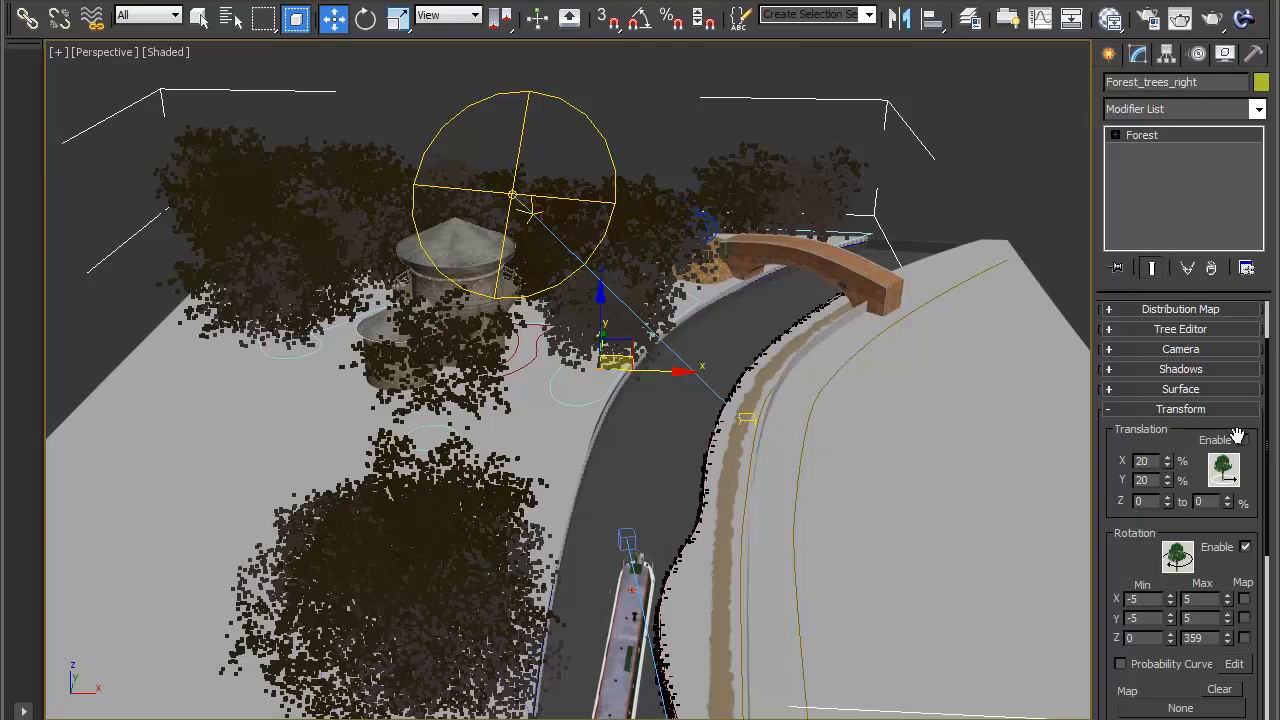
left_click(1189, 412)
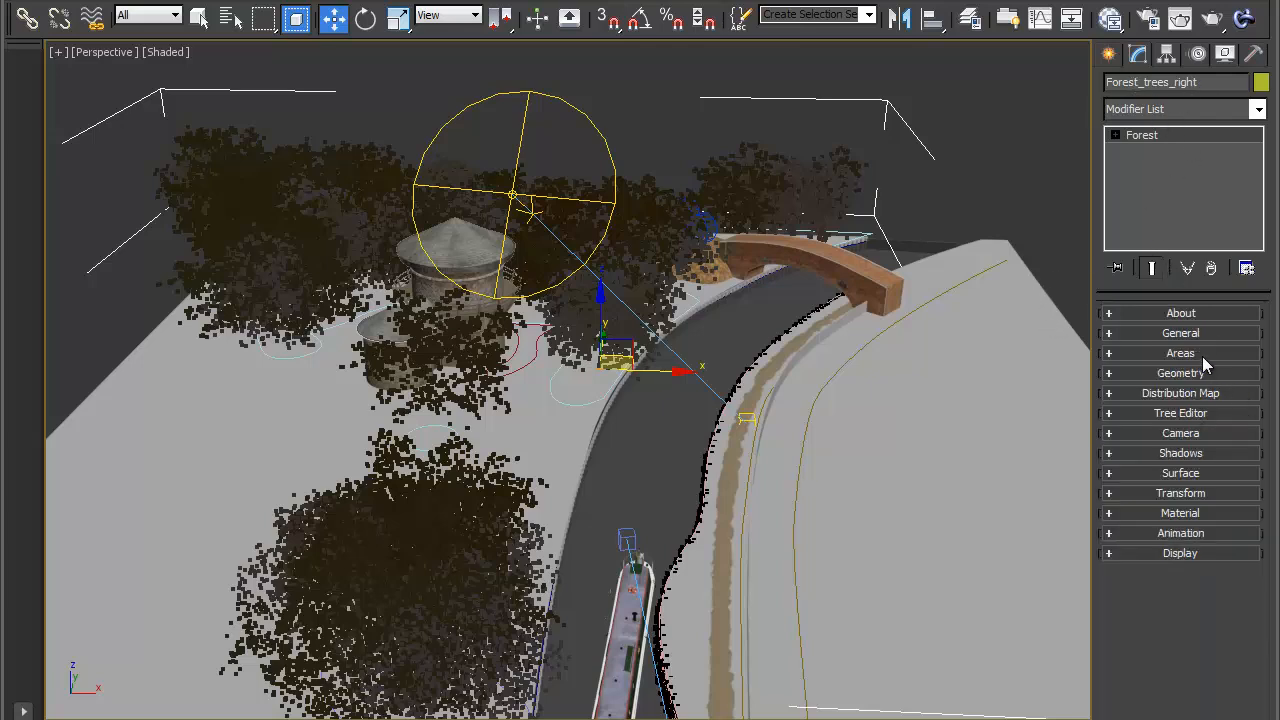
left_click(1200, 354)
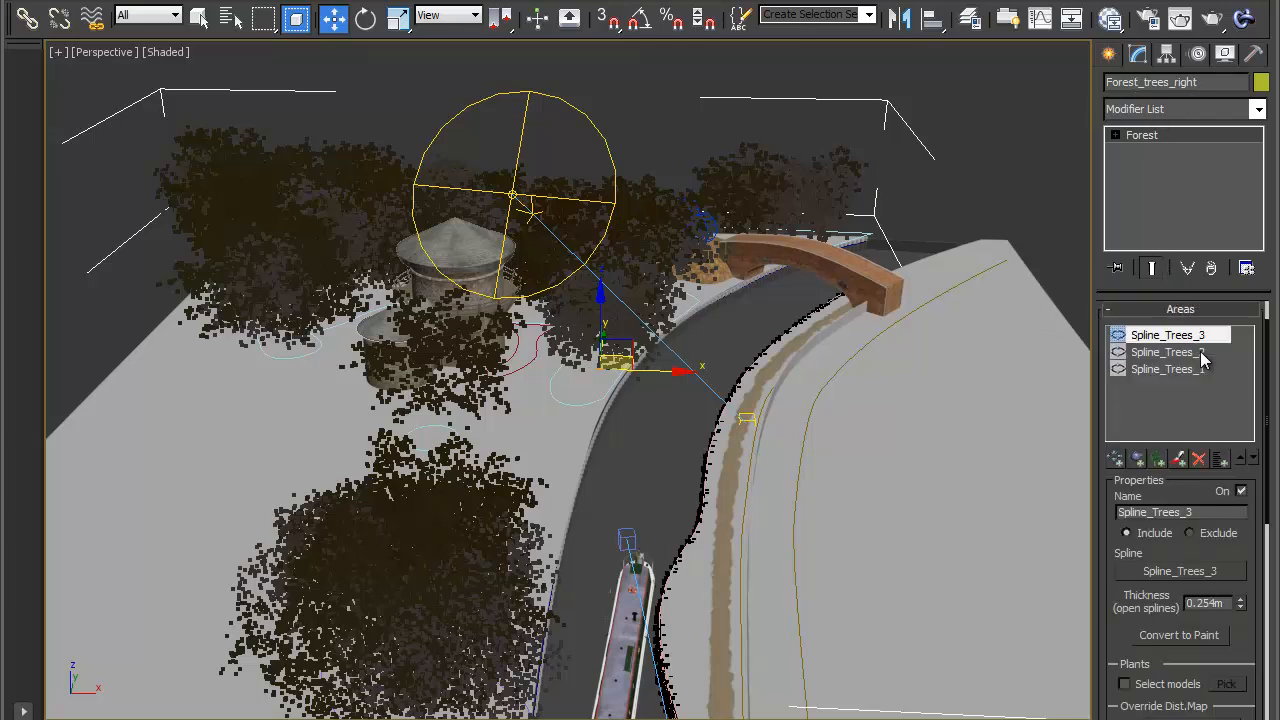
left_click(1199, 459)
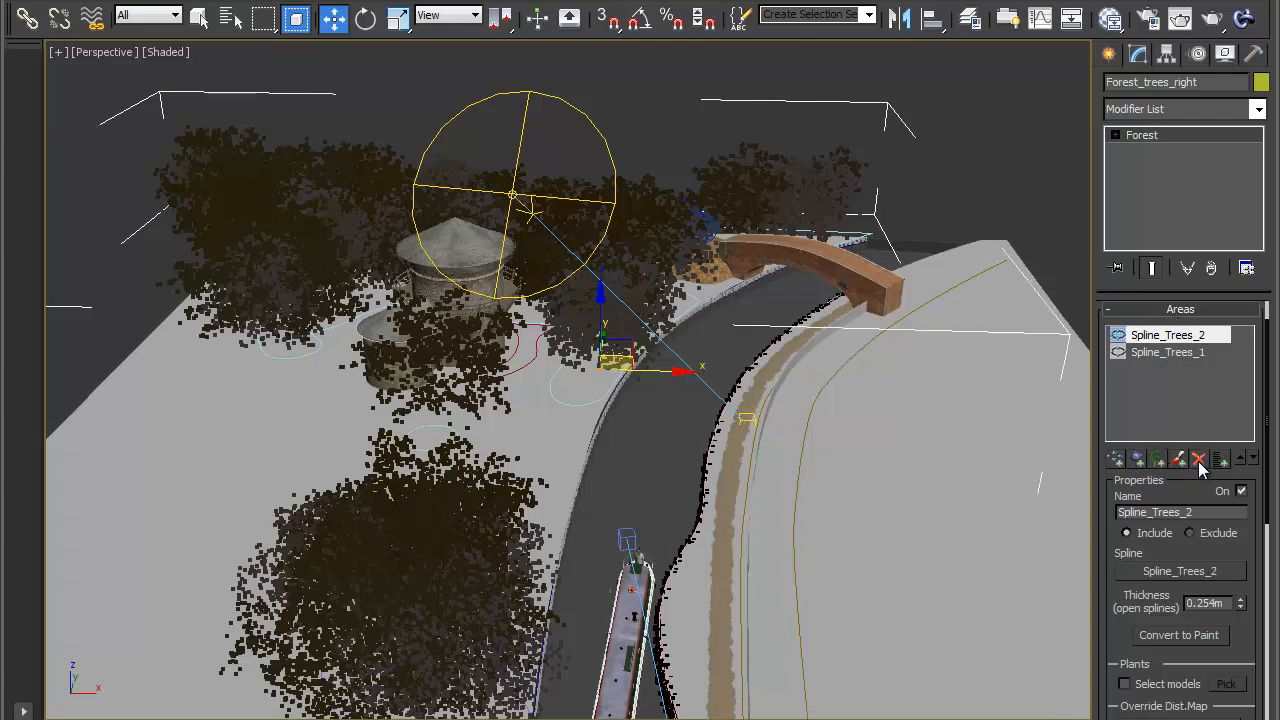
left_click(1199, 459)
left_click(1199, 459)
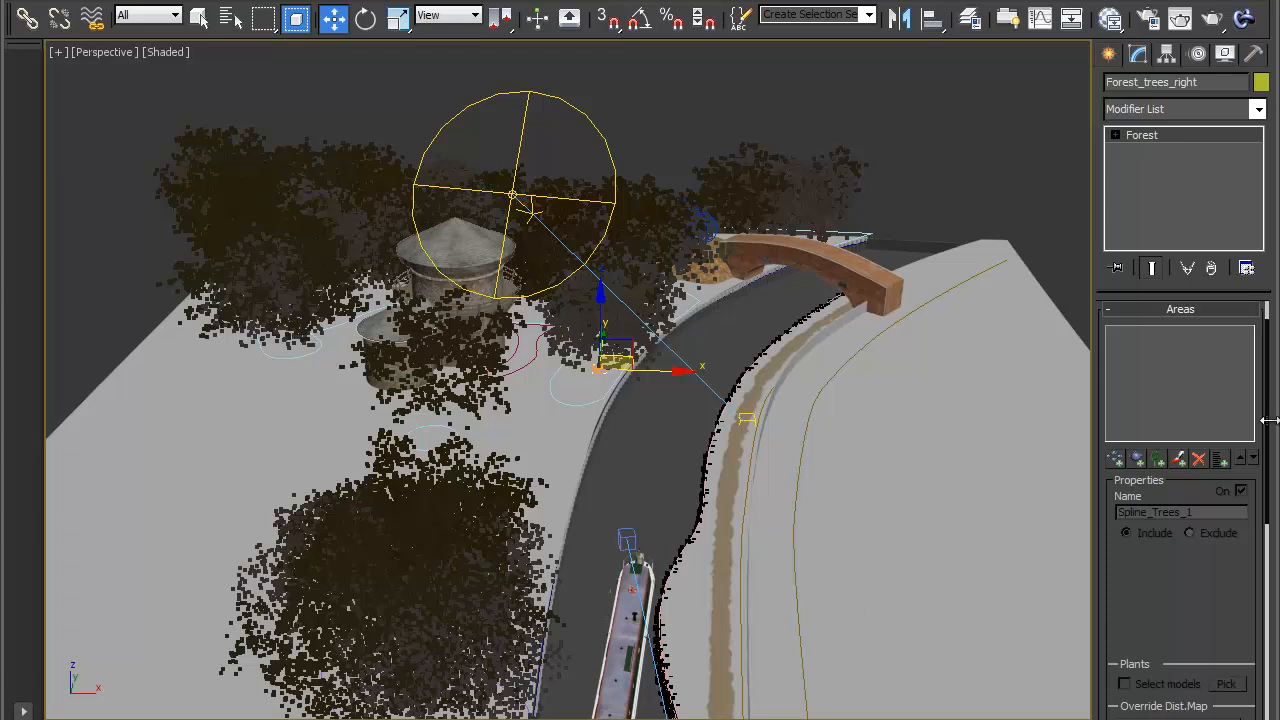
Add the Spline_Trees spline as an include area of Forest_trees_right and set its open-spline thickness to 2.2 m
left_click(1116, 462)
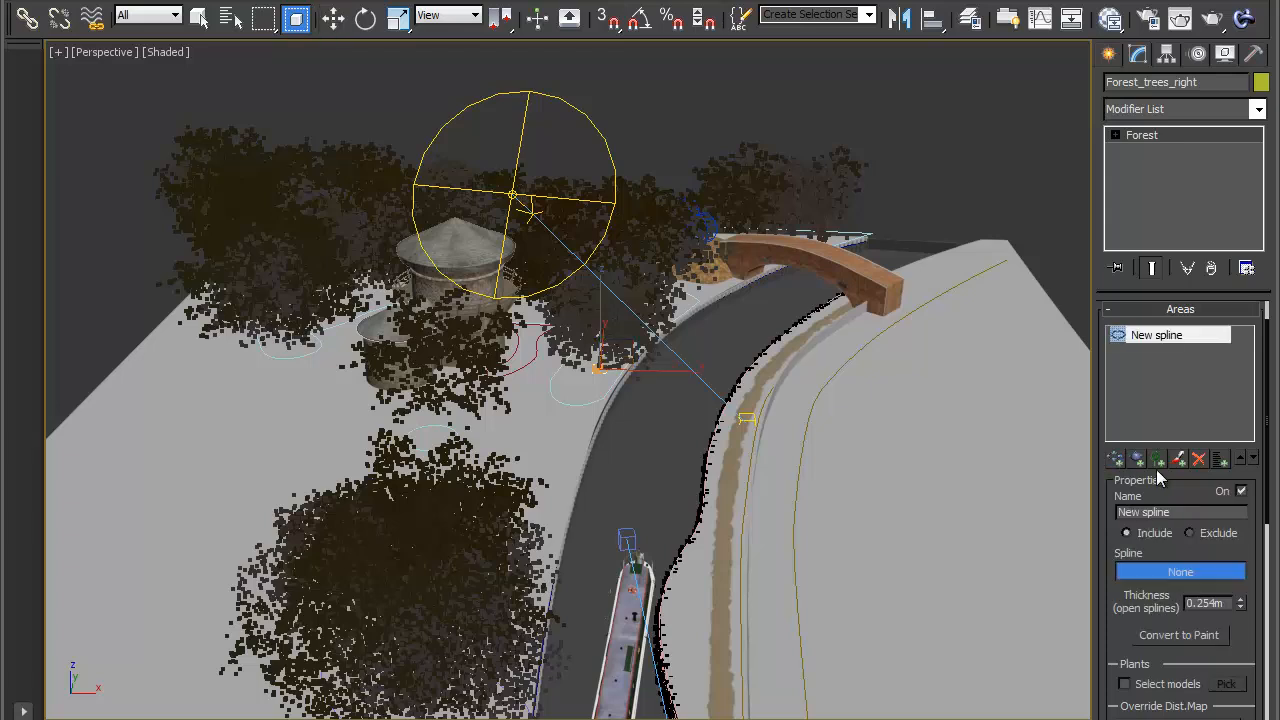
left_click(798, 606)
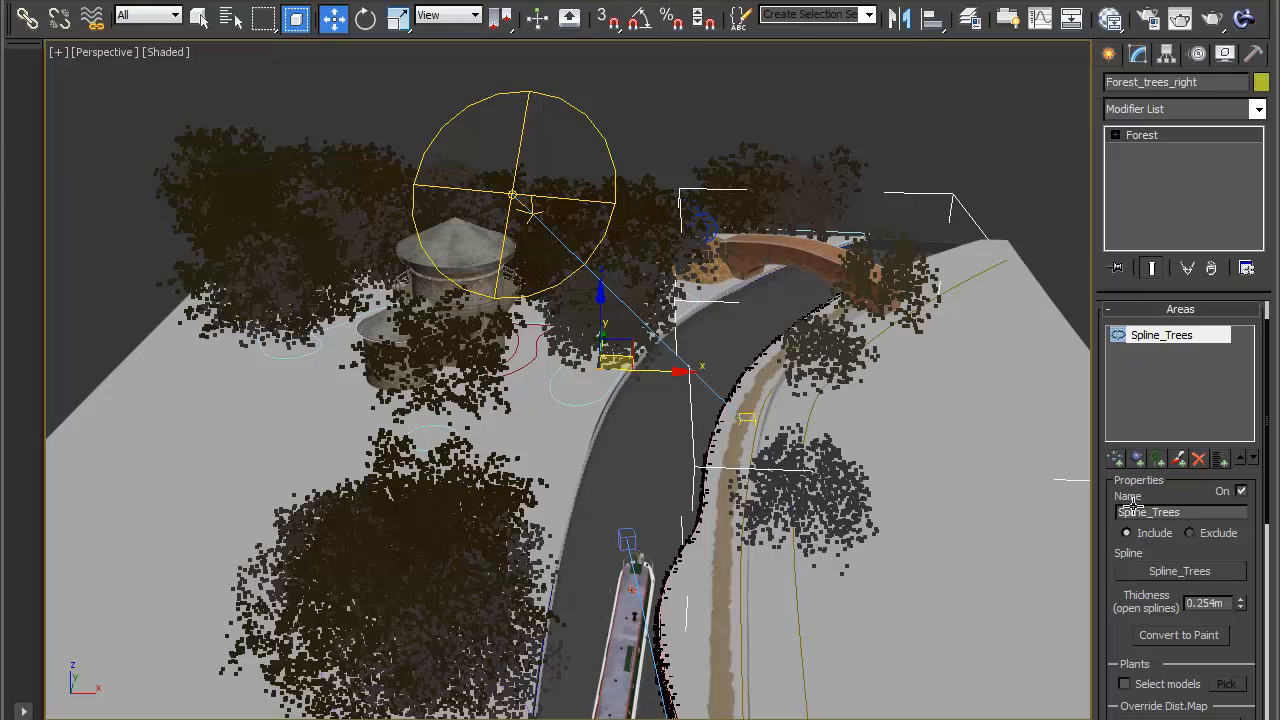
left_click_drag(1130, 606, 1143, 491)
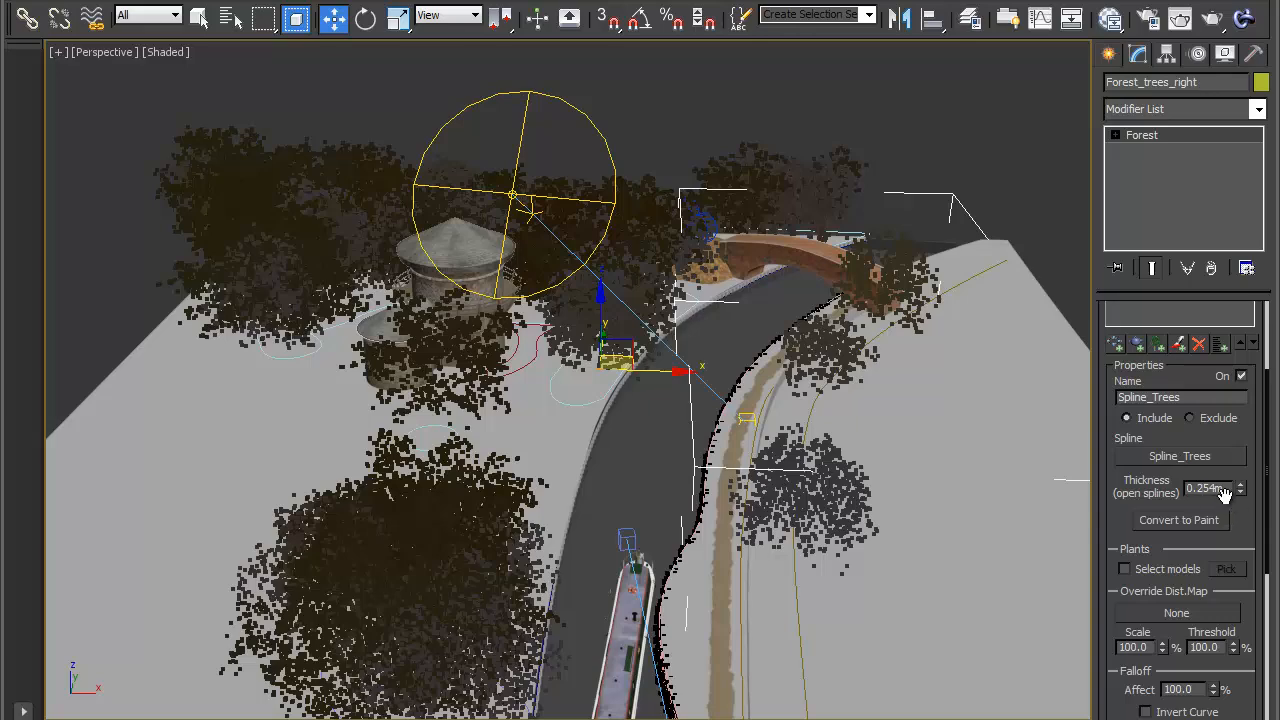
left_click_drag(1240, 491, 1037, 260)
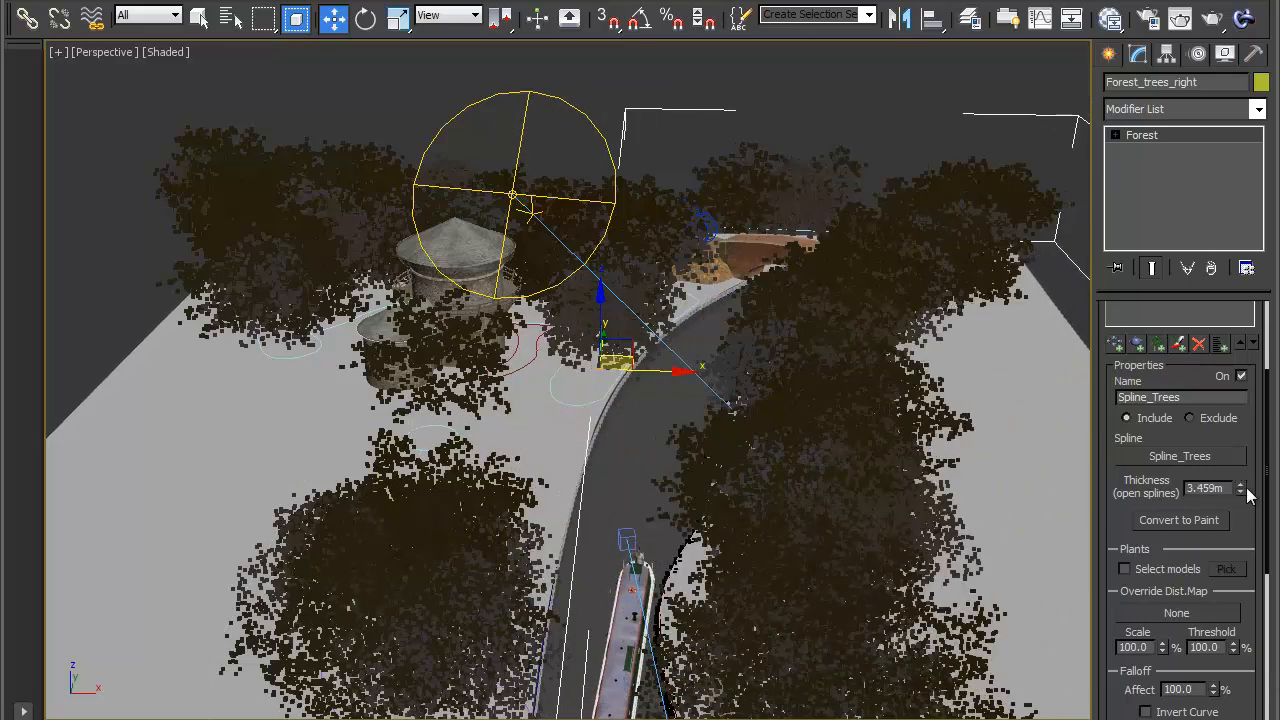
left_click_drag(1228, 488, 1137, 492)
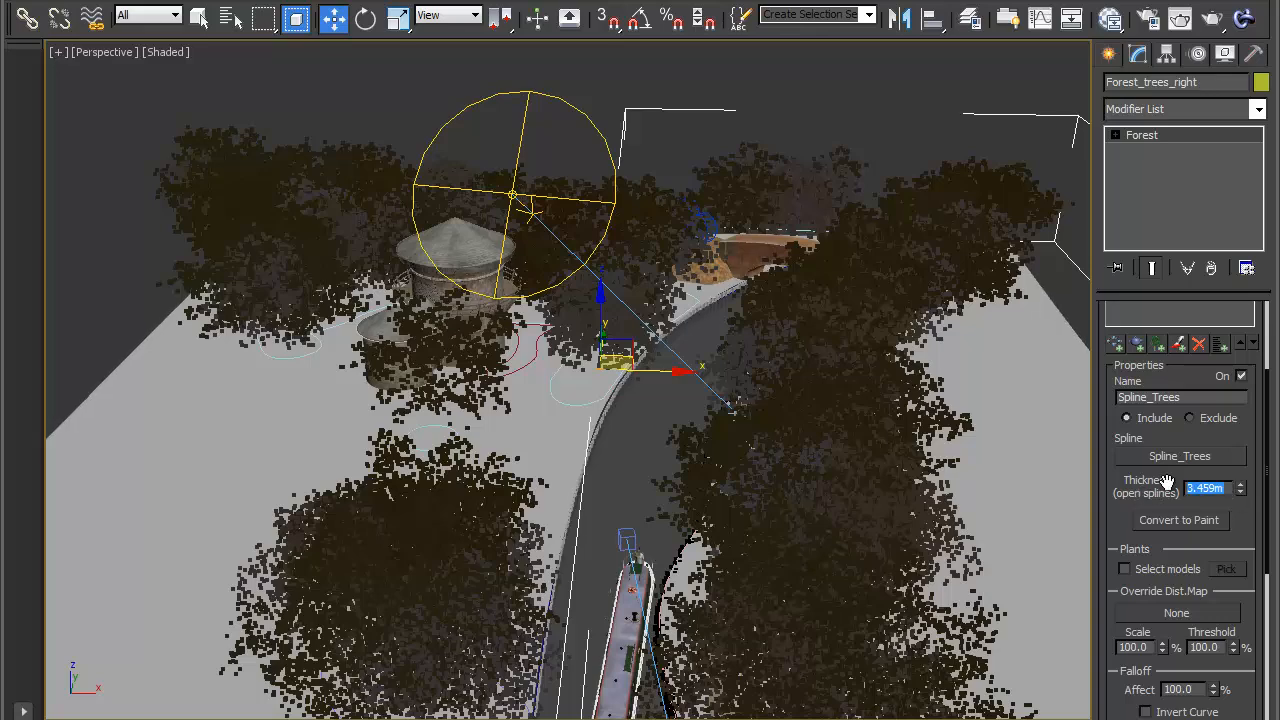
type("2.2")
key("Return")
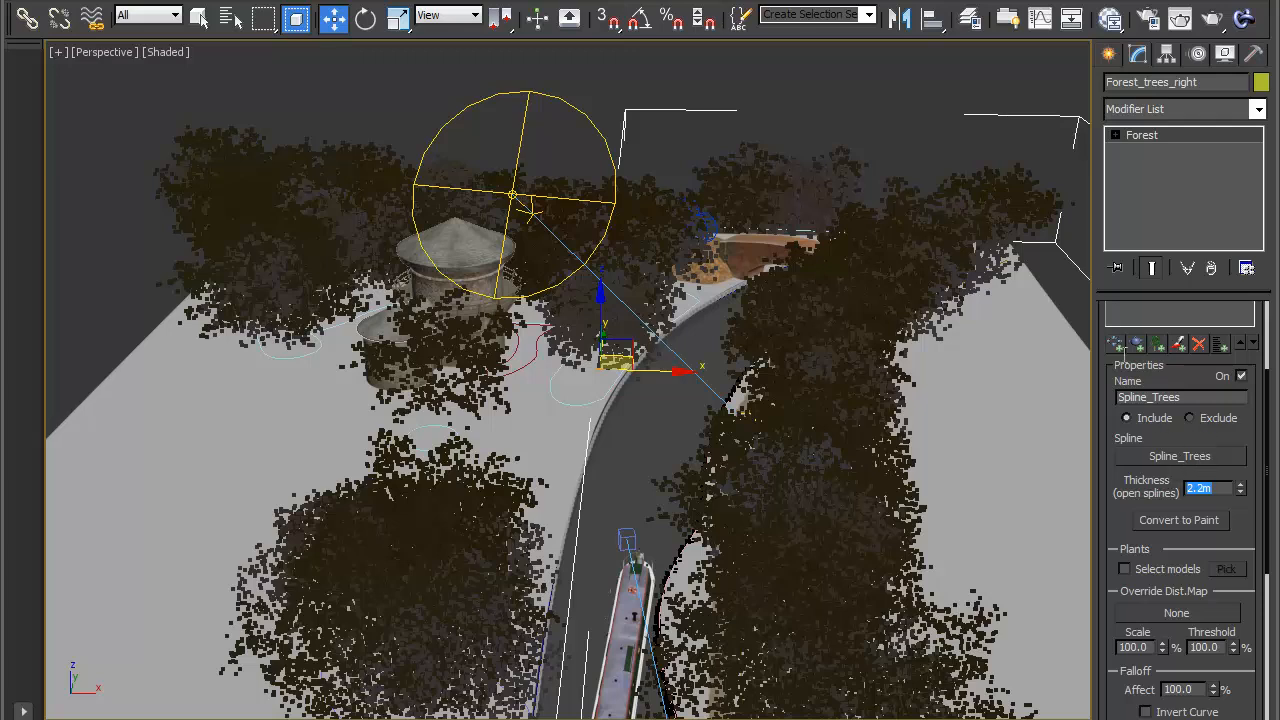
View the tree scattering through VRayPhysicalCamera001
left_click(786, 166)
key("c")
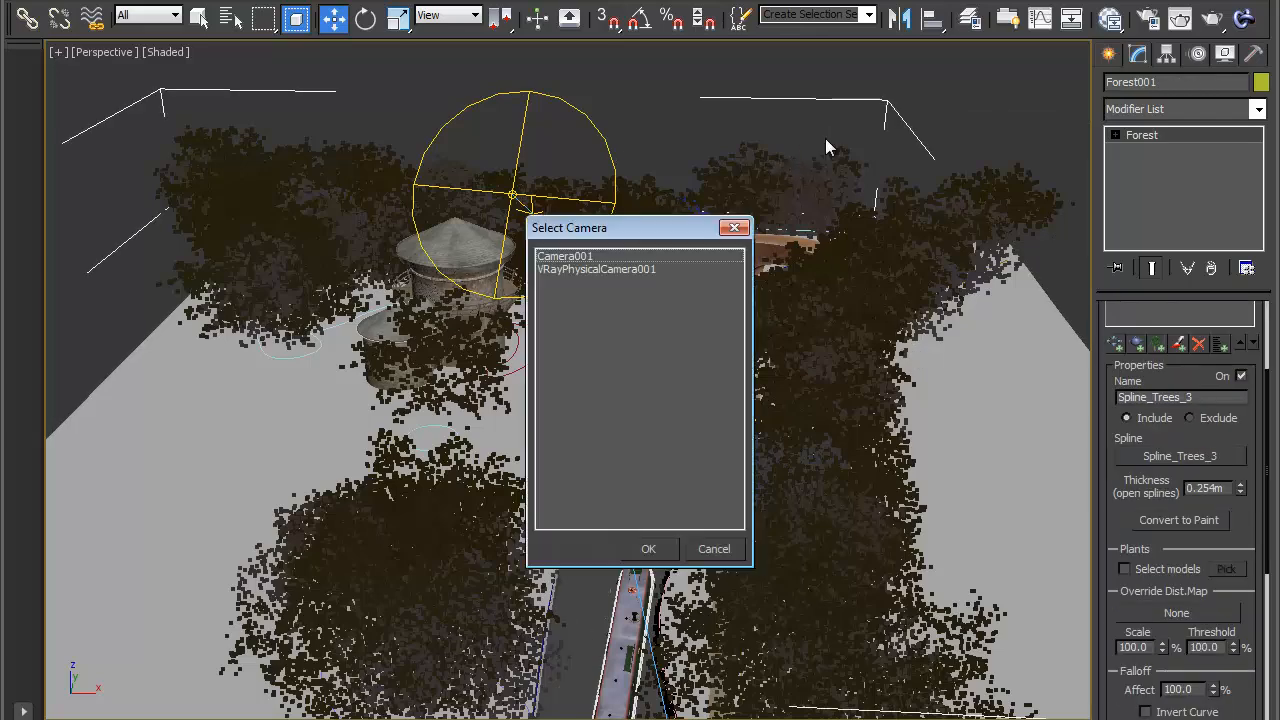
double_click(688, 266)
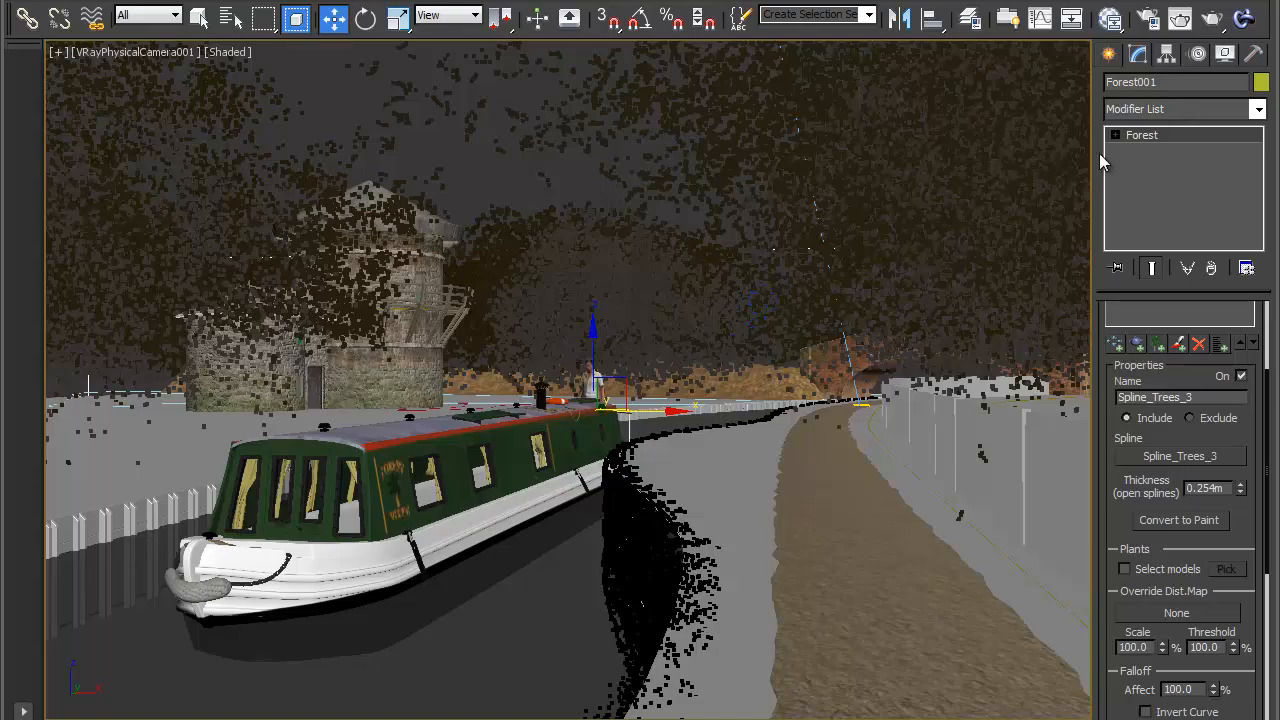
left_click(1238, 22)
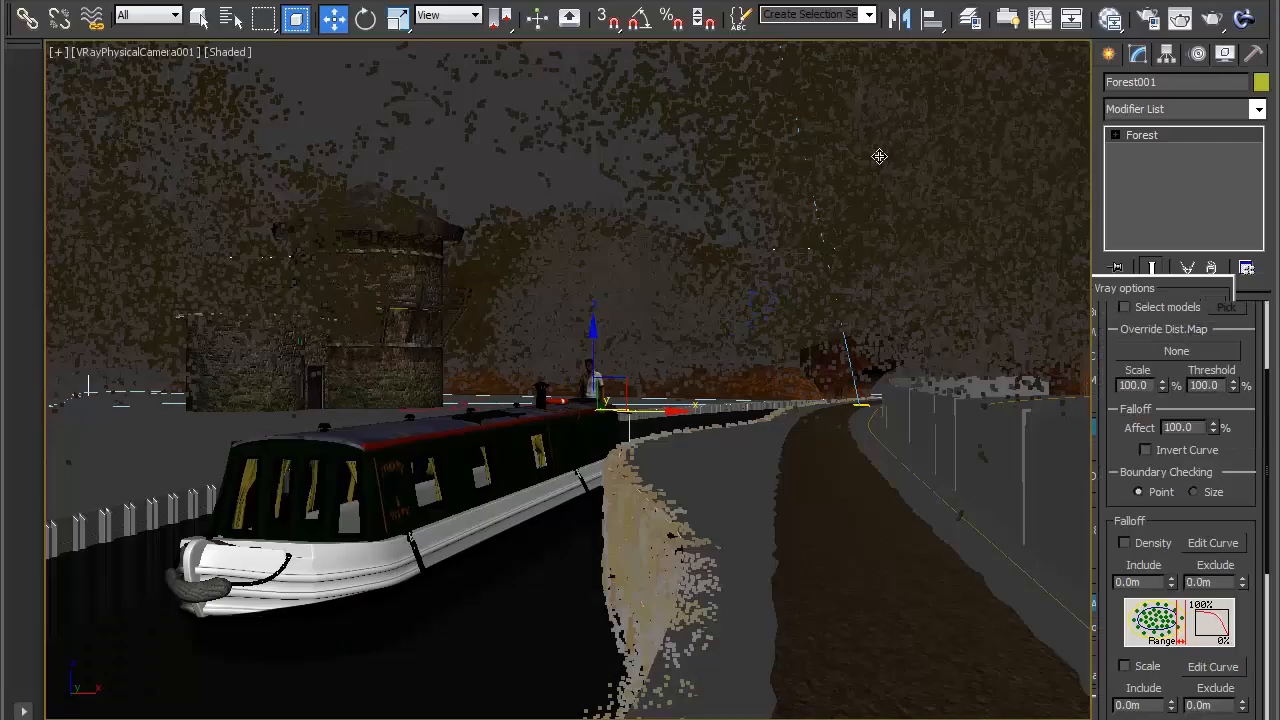
Remove the Willow item from the geometry list of Forest_trees_right, keeping only Oak
left_click(960, 127)
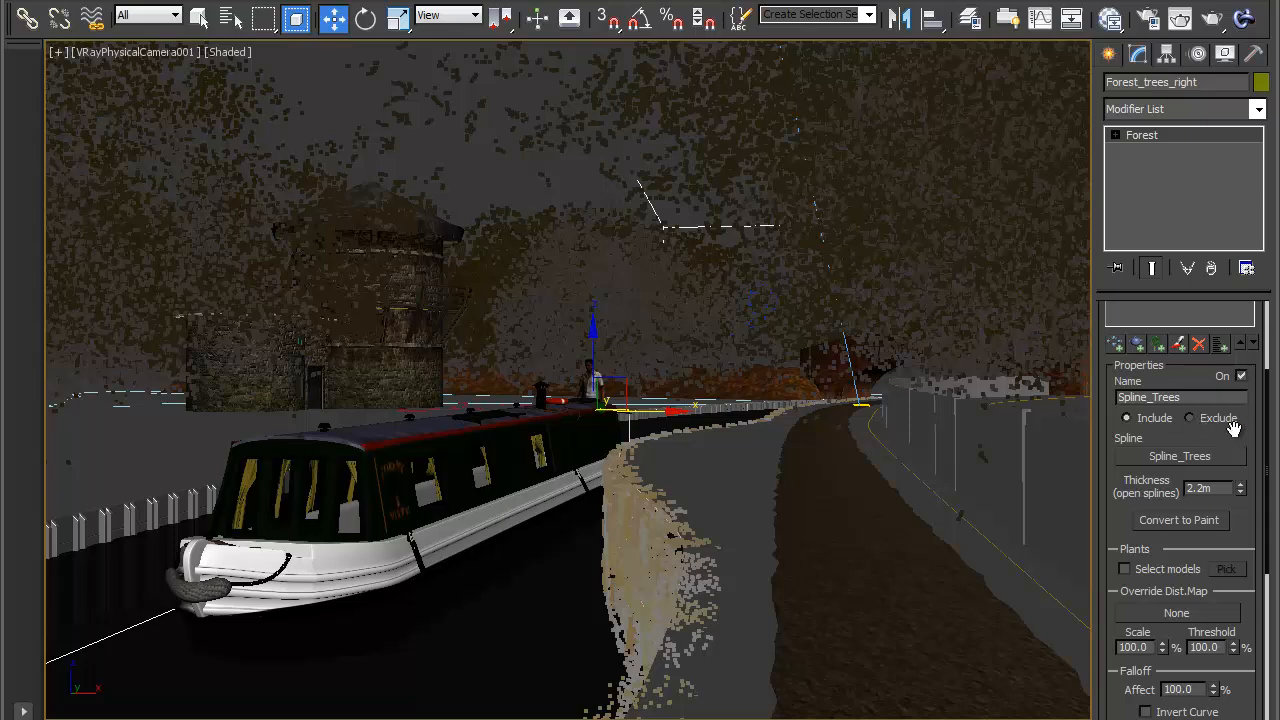
scroll(1265, 437, "up", 5)
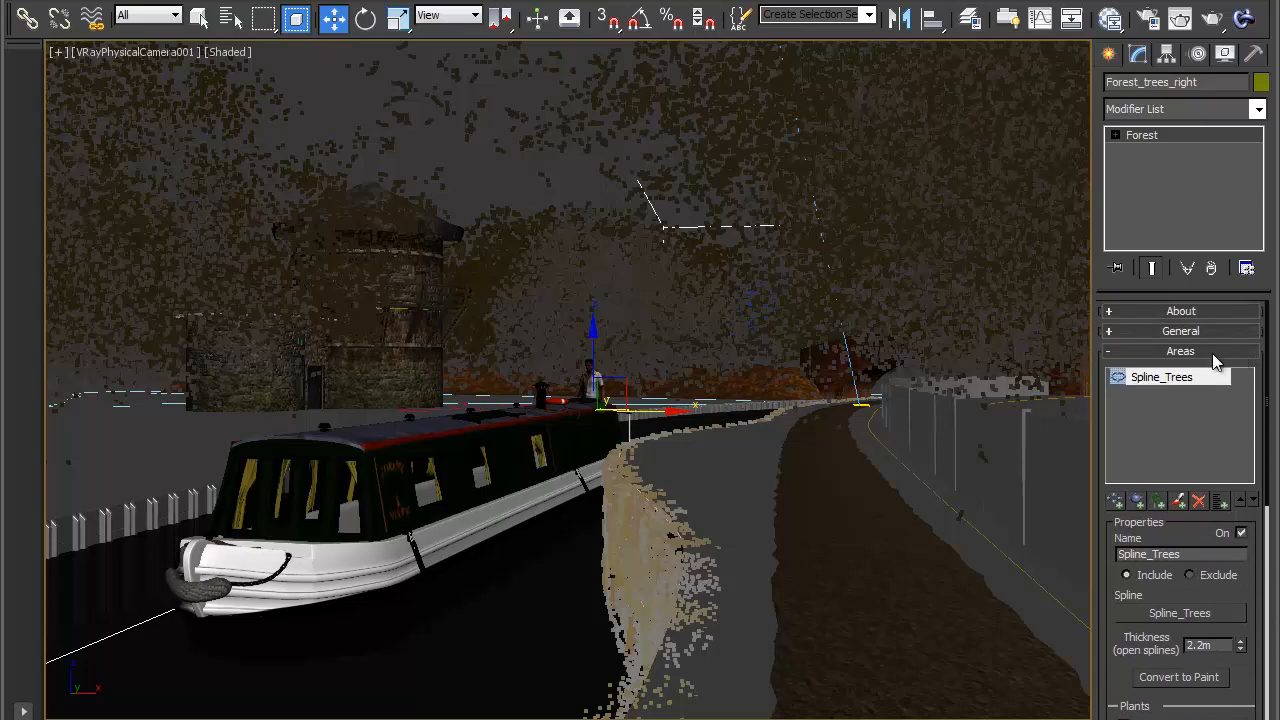
left_click(1210, 353)
left_click(1187, 372)
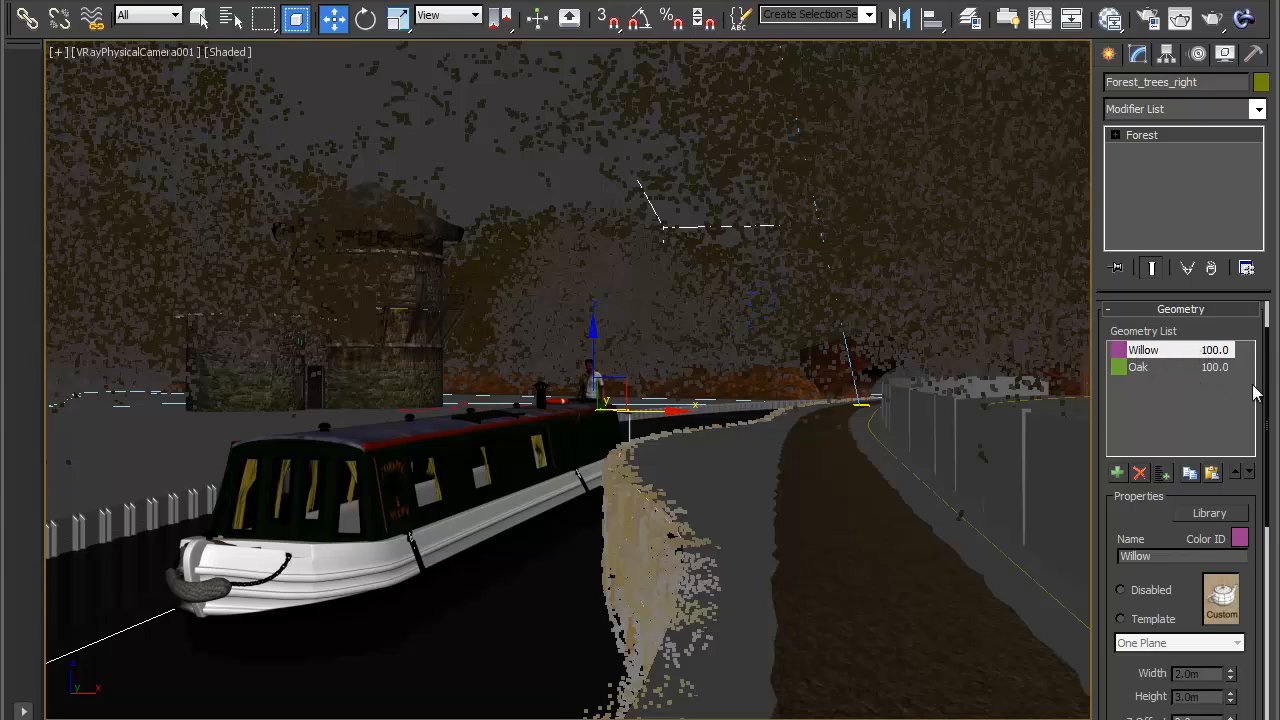
left_click(1140, 474)
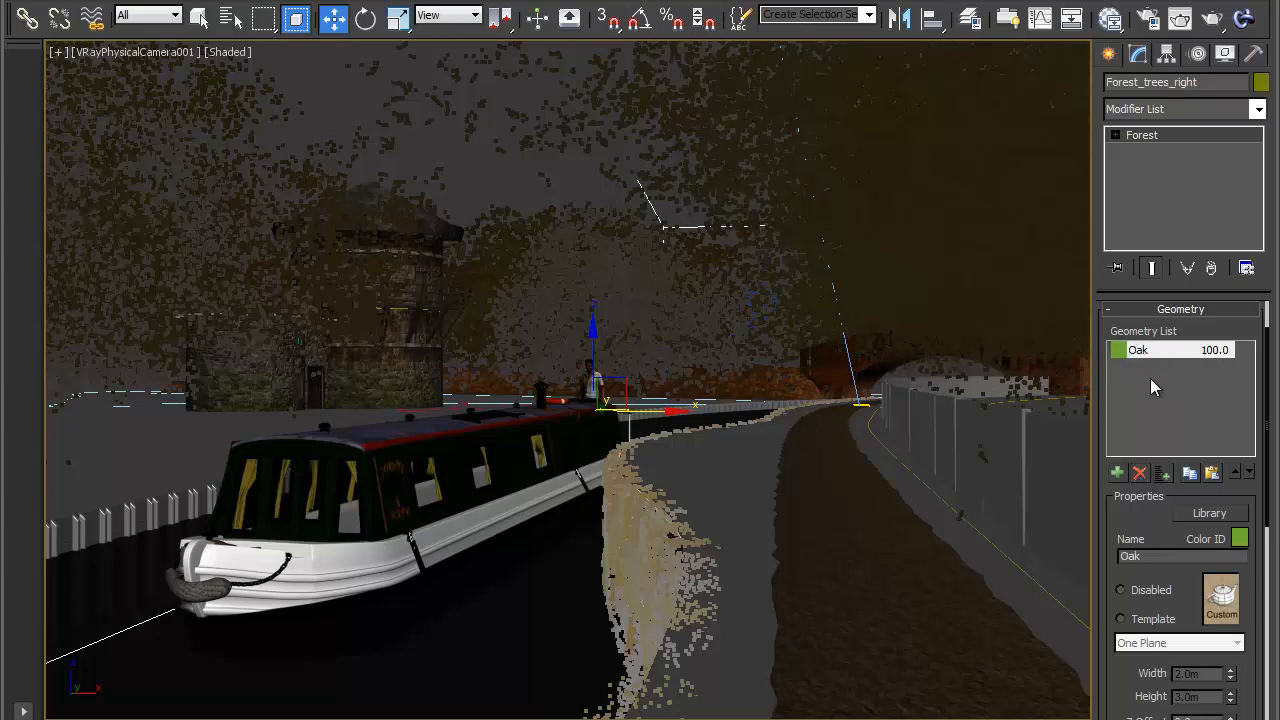
scroll(1196, 375, "up", 2)
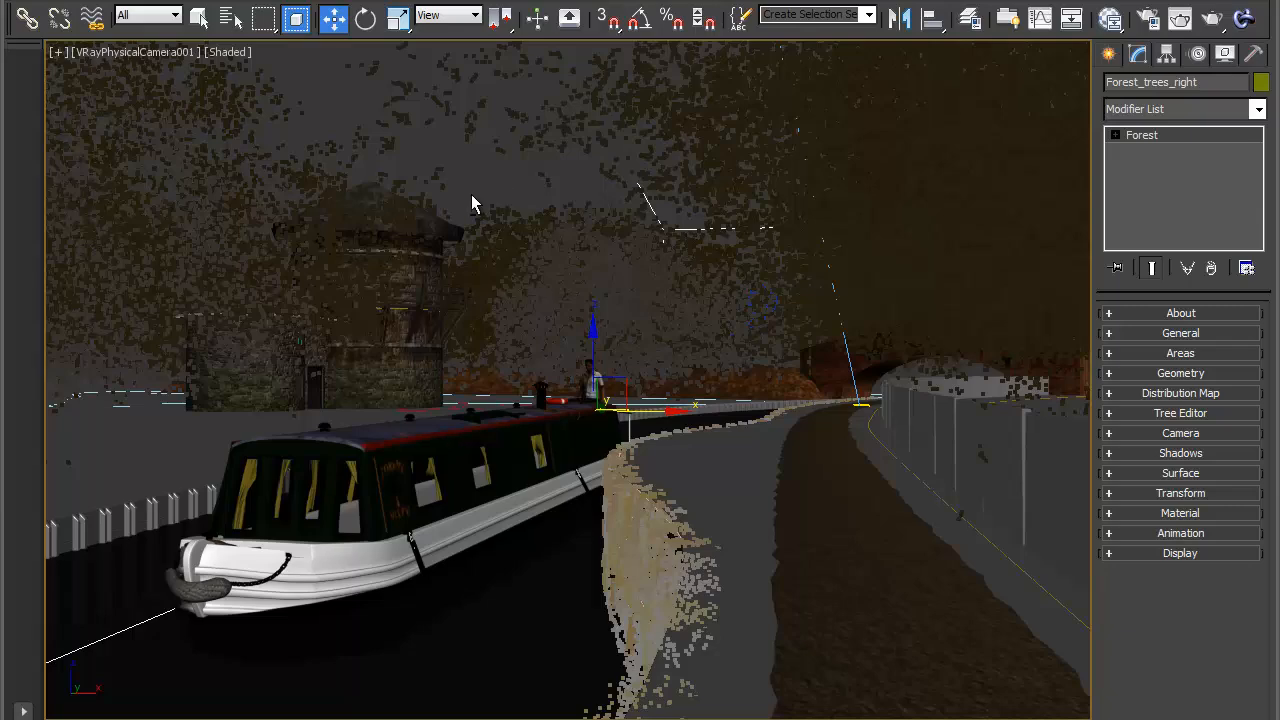
Create a new Forest Pro 3 object in Generate mode from the tree-area spline behind the tower, working in the perspective view
middle_click_drag(598, 346, 596, 372)
key("p")
key("z")
left_click(1110, 56)
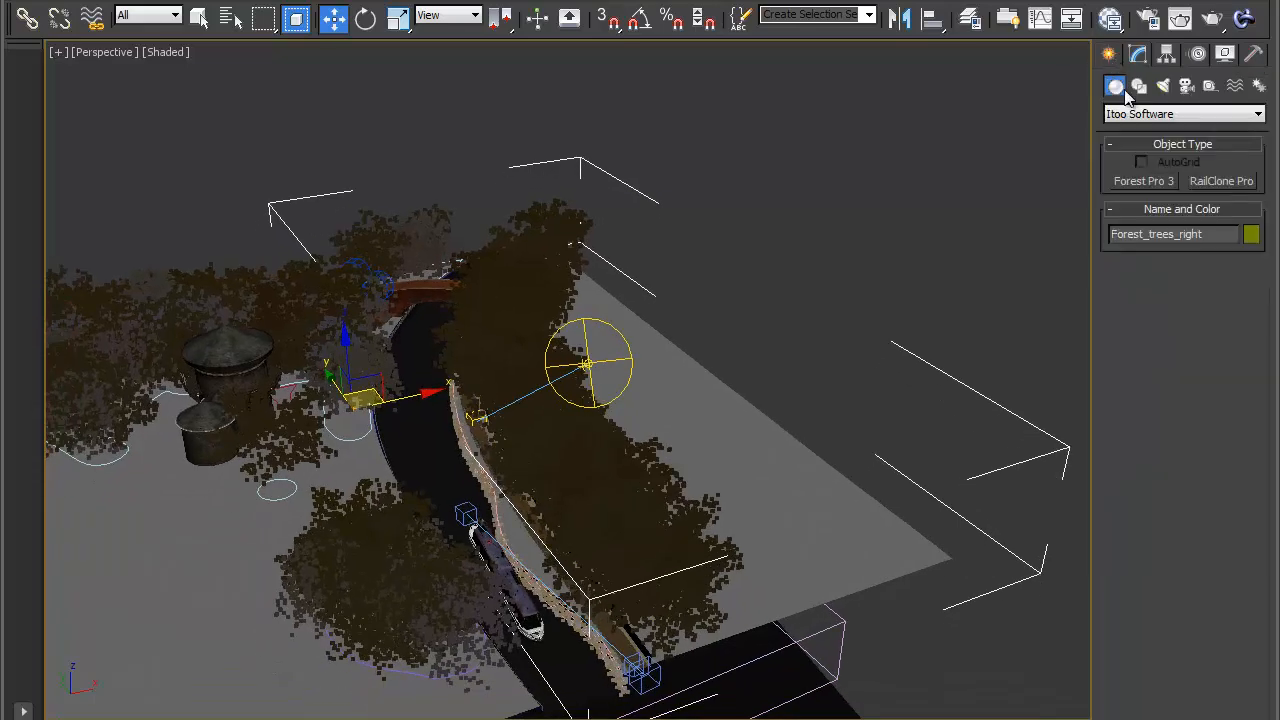
left_click(1158, 184)
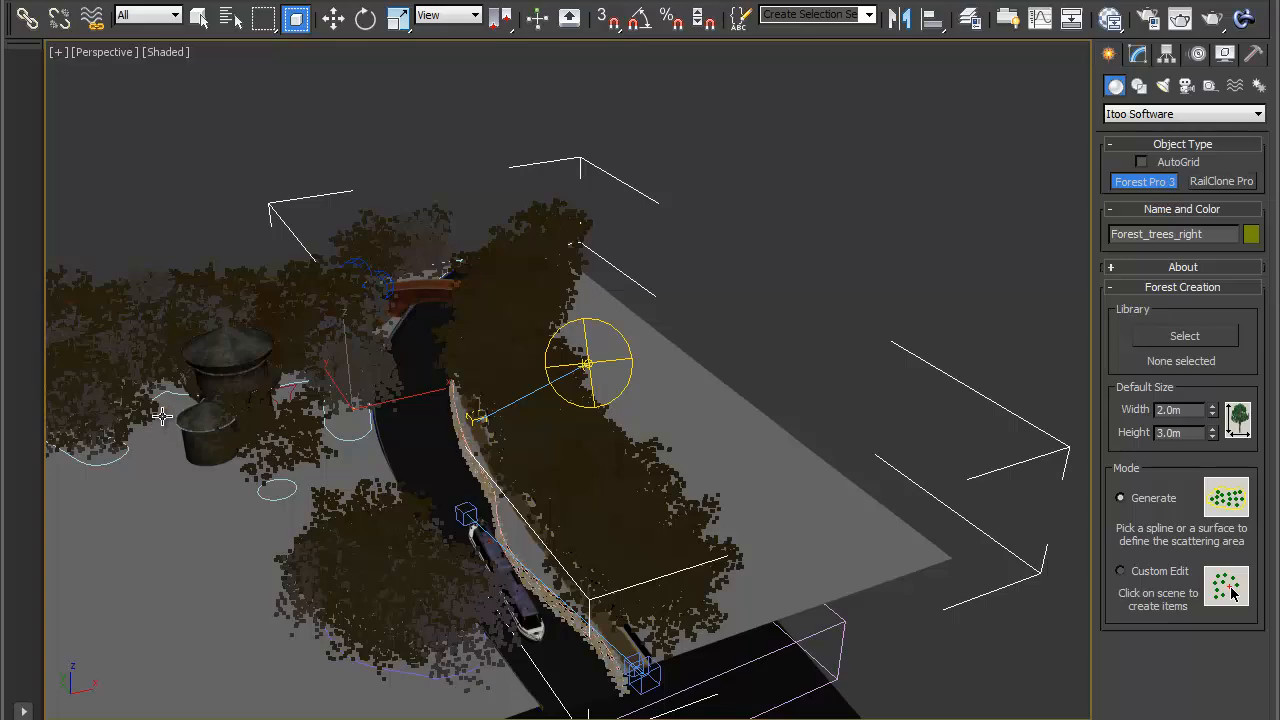
middle_click_drag(161, 424, 505, 372)
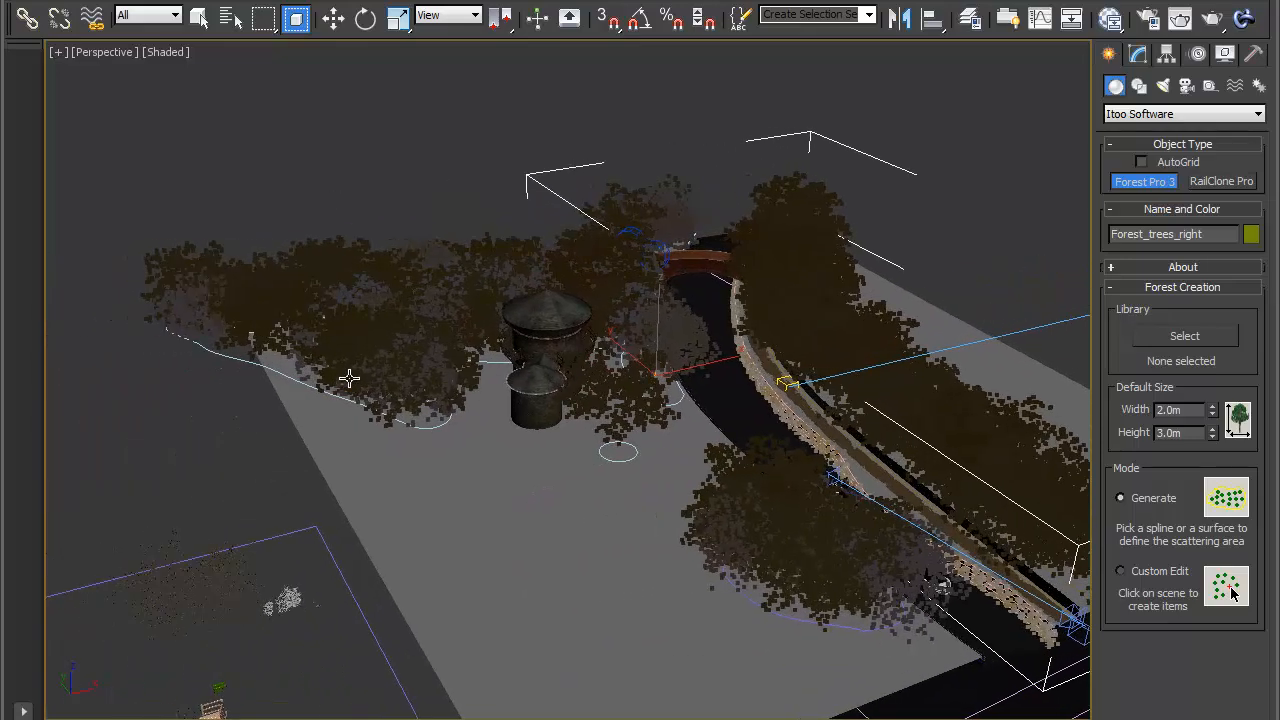
left_click(244, 362)
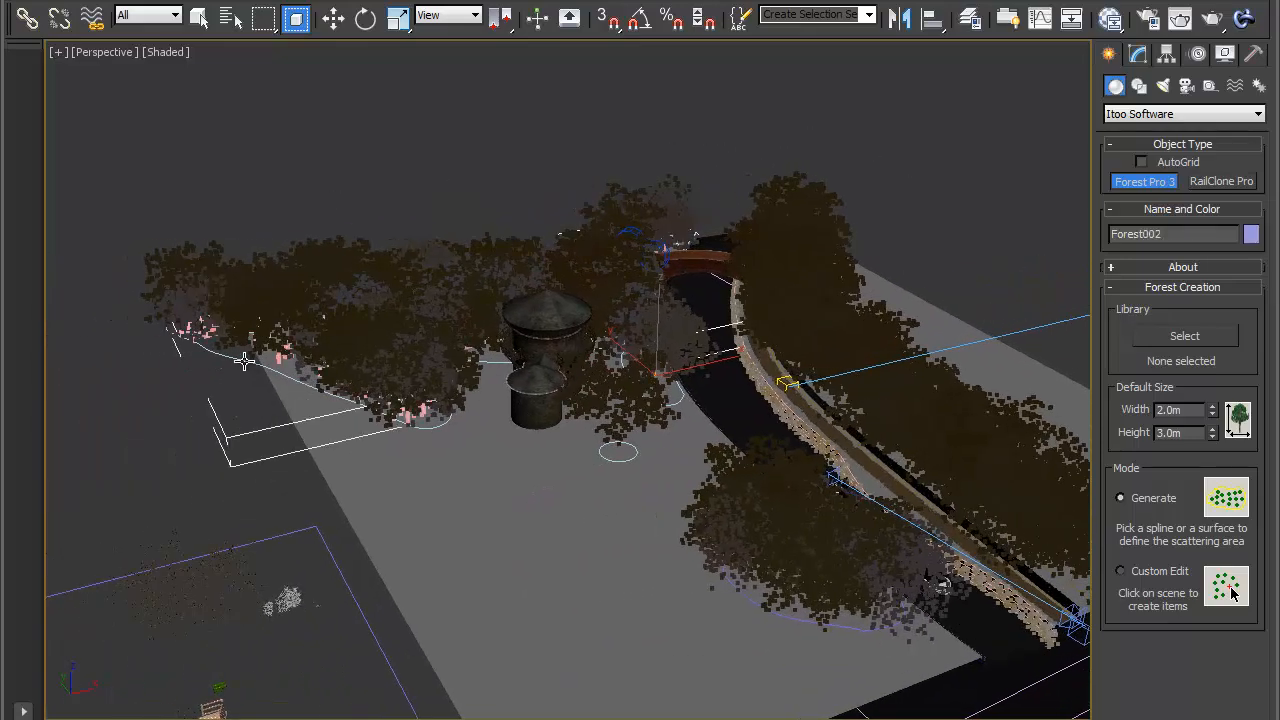
Open the library browser for the default geometry item of the new forest
middle_click_drag(474, 480, 421, 368, "alt")
scroll(549, 369, "up", 5)
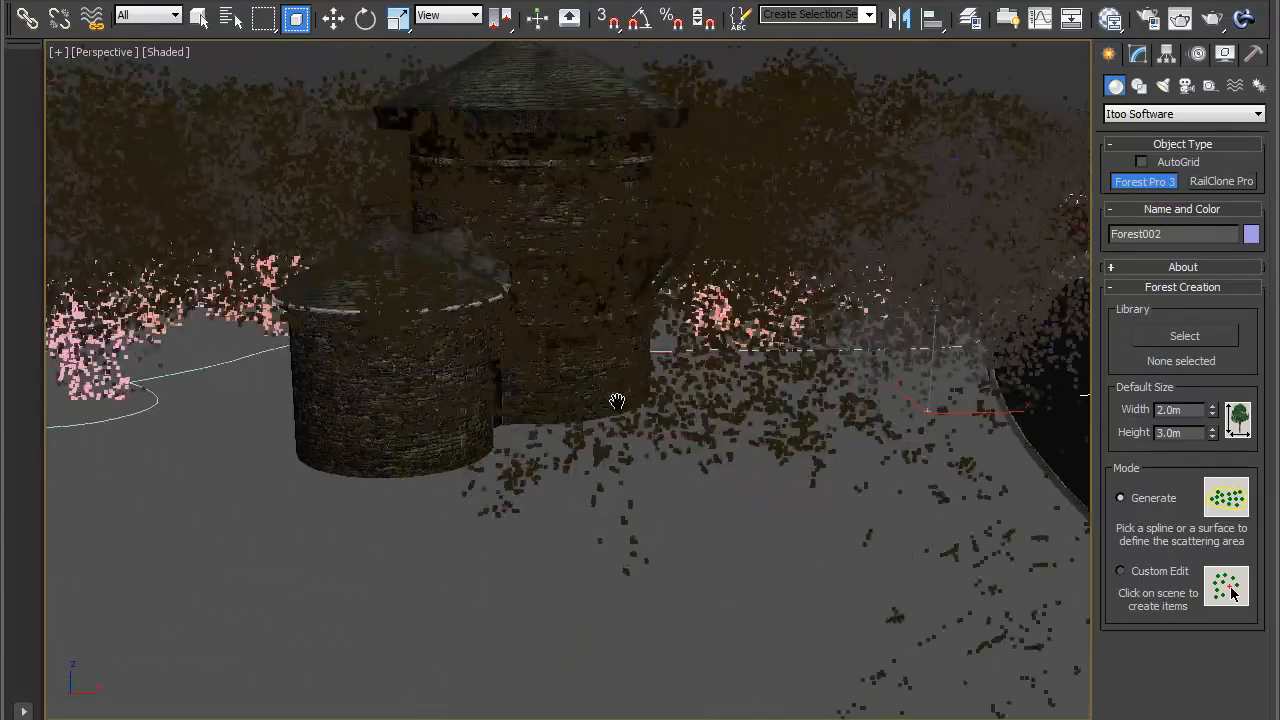
middle_click_drag(617, 403, 543, 397)
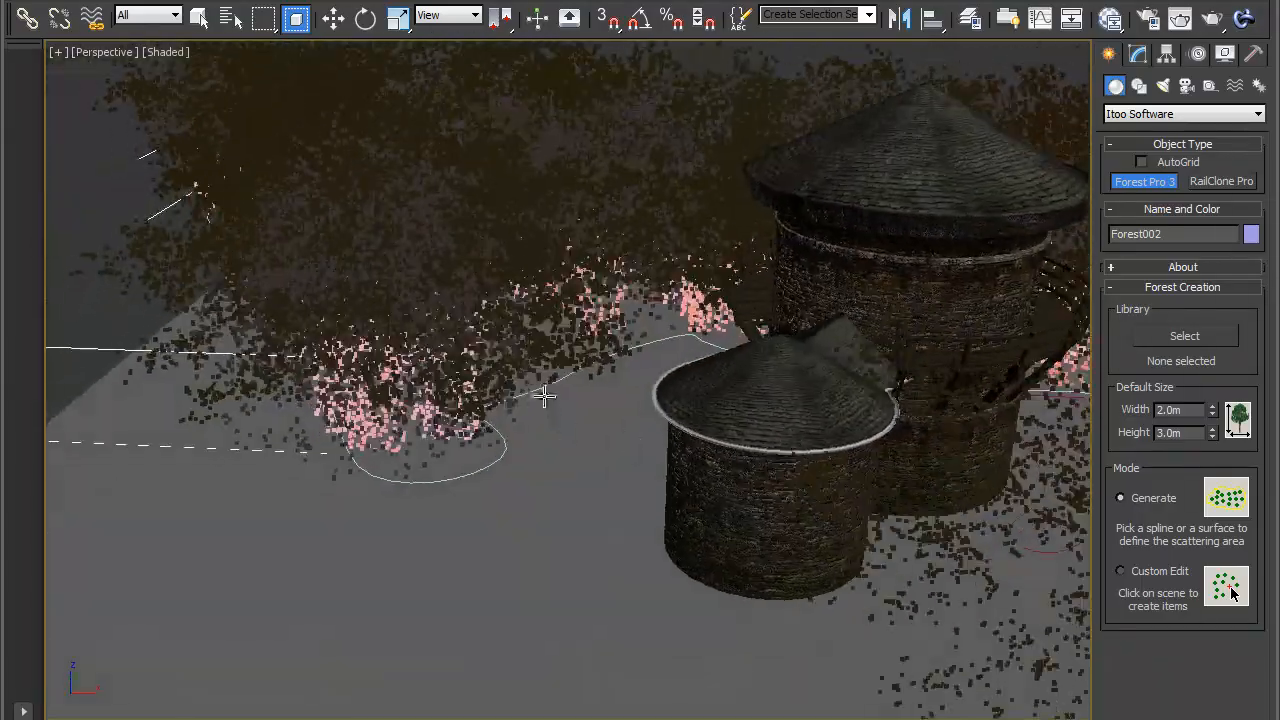
left_click(1137, 57)
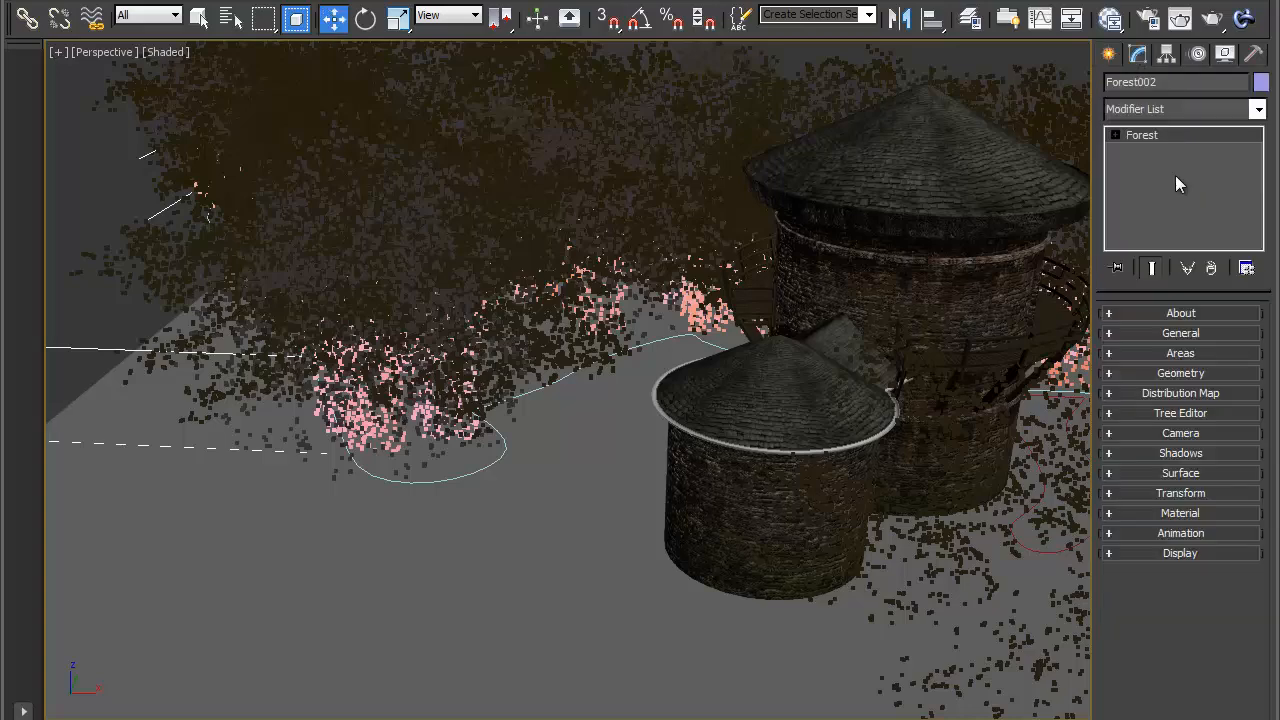
left_click(1186, 375)
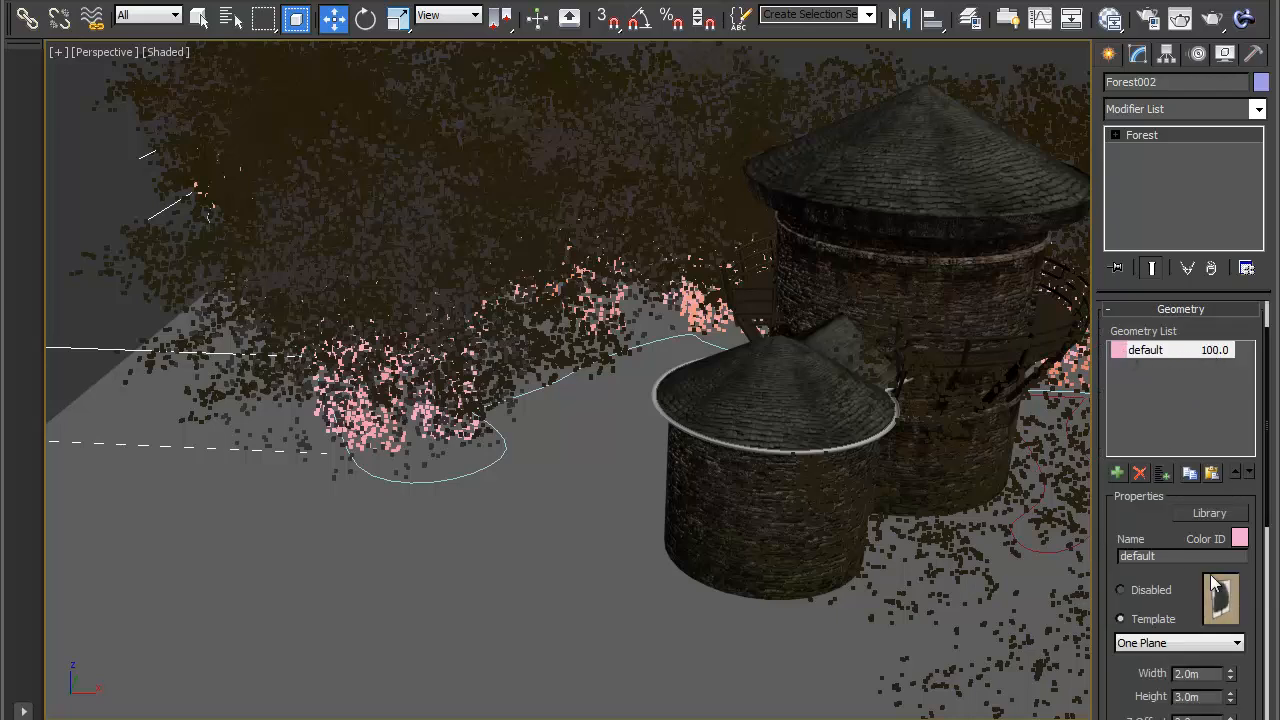
scroll(1190, 580, "down", 4)
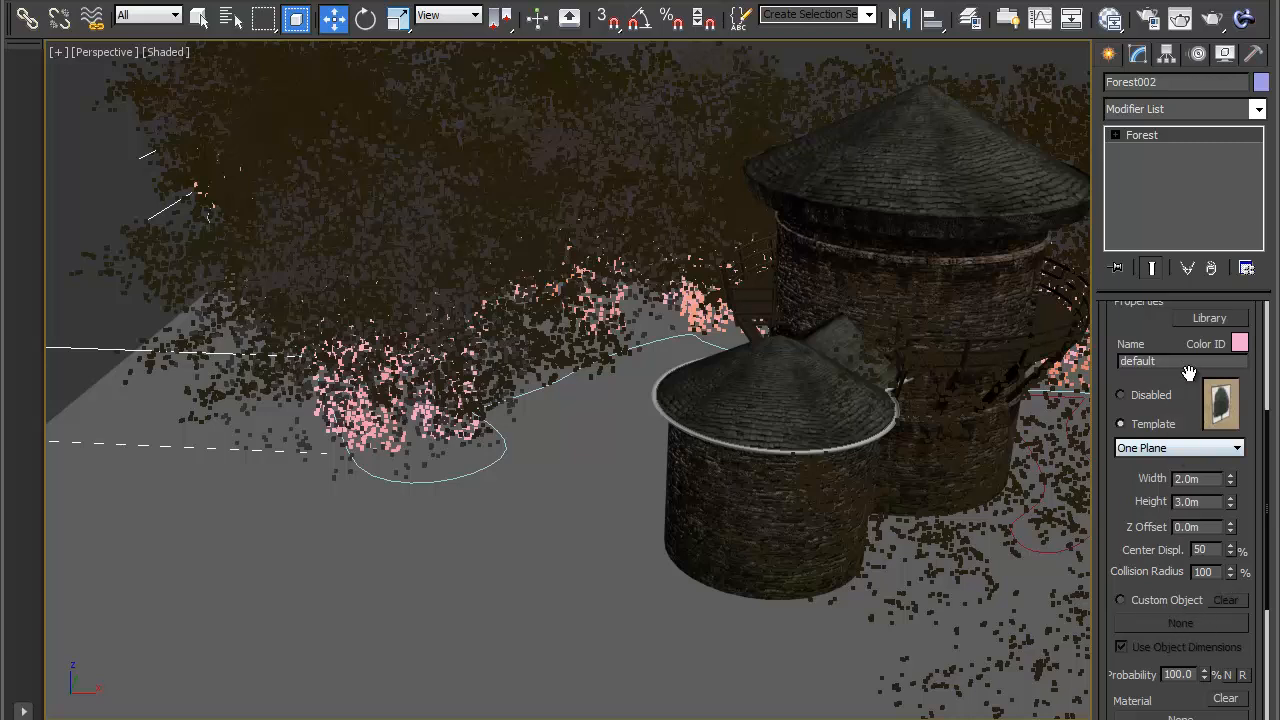
scroll(1190, 372, "up", 4)
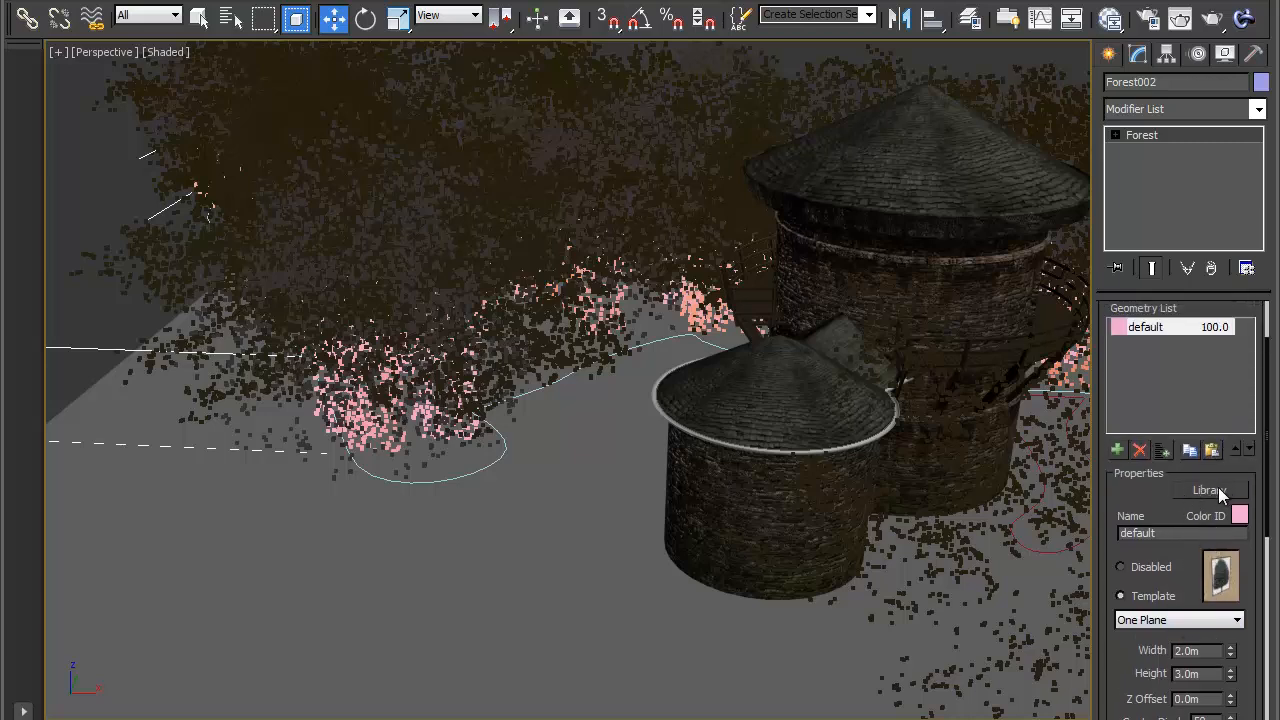
left_click(1218, 488)
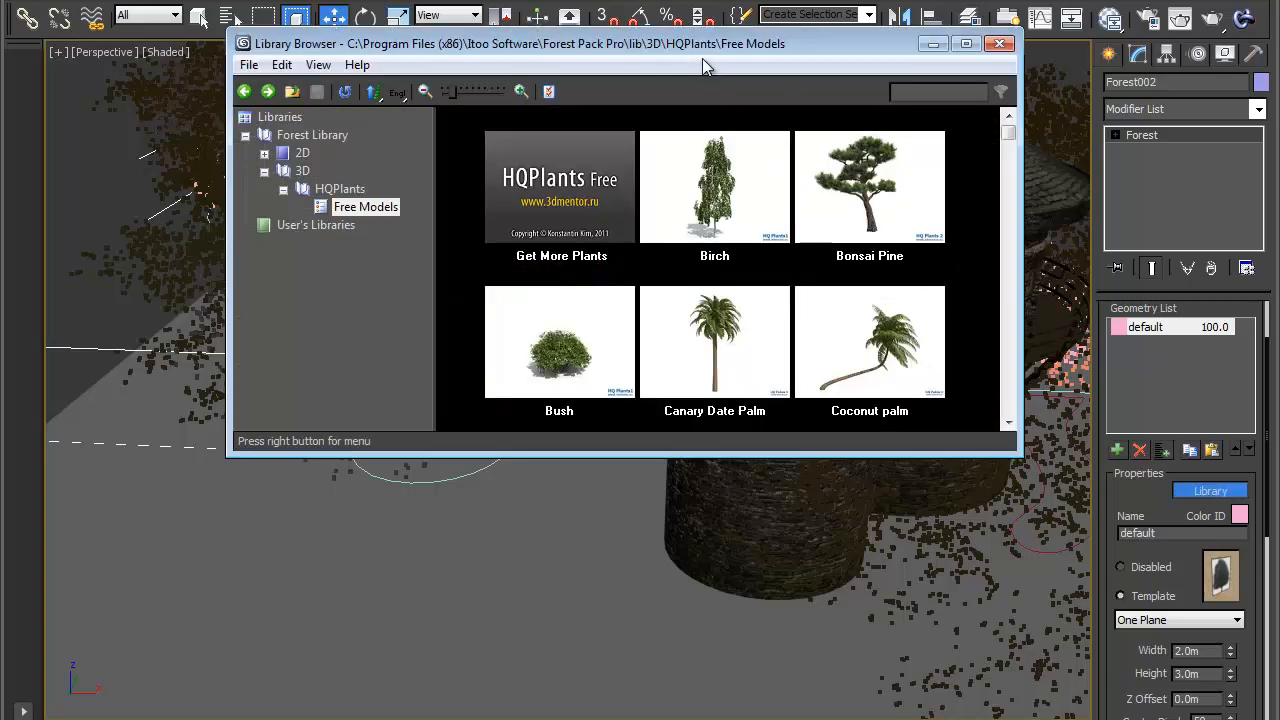
Browse the 2D Classic and Standard plant libraries for suitable undergrowth models
left_click_drag(706, 40, 700, 61)
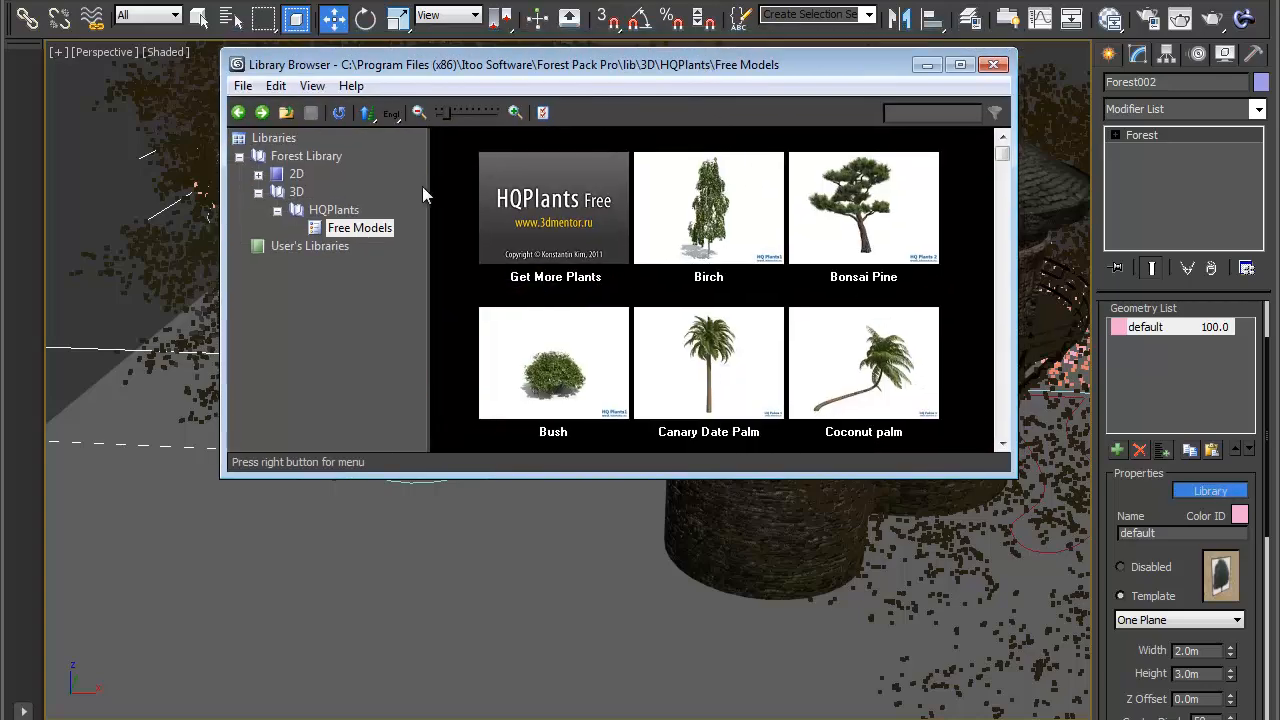
left_click(258, 174)
left_click(277, 192)
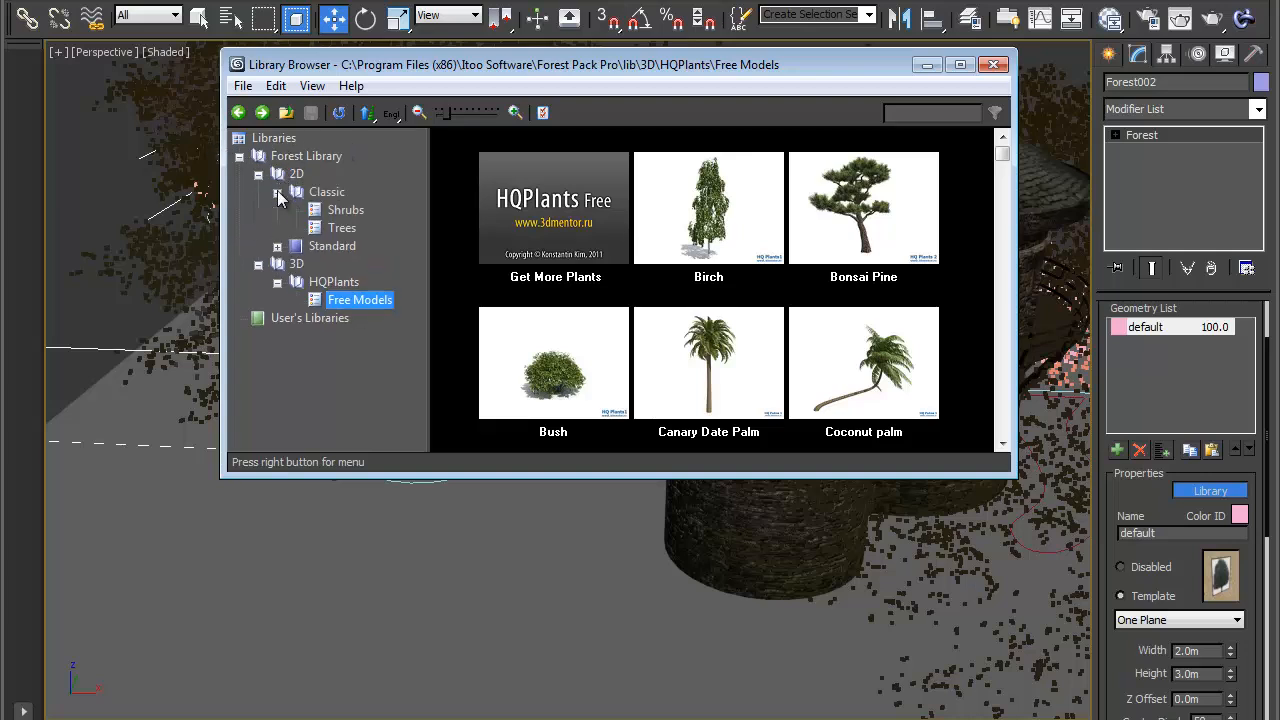
left_click(357, 211)
left_click(346, 229)
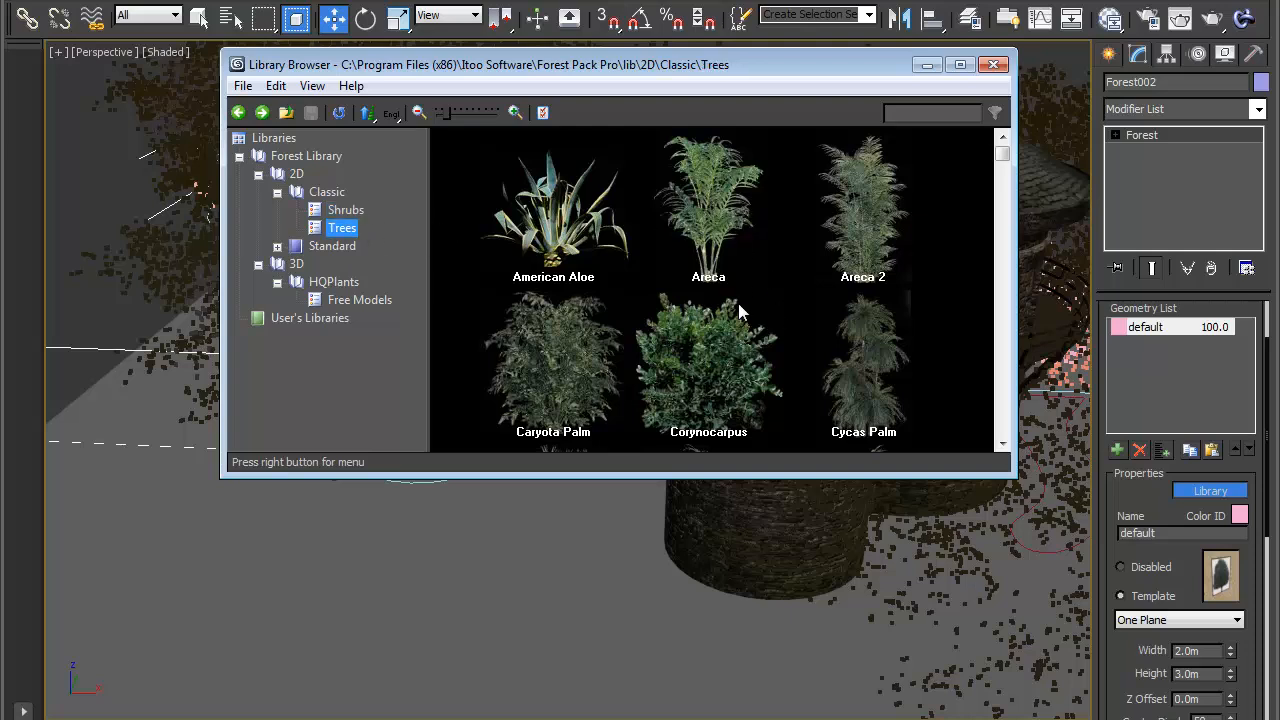
left_click(278, 193)
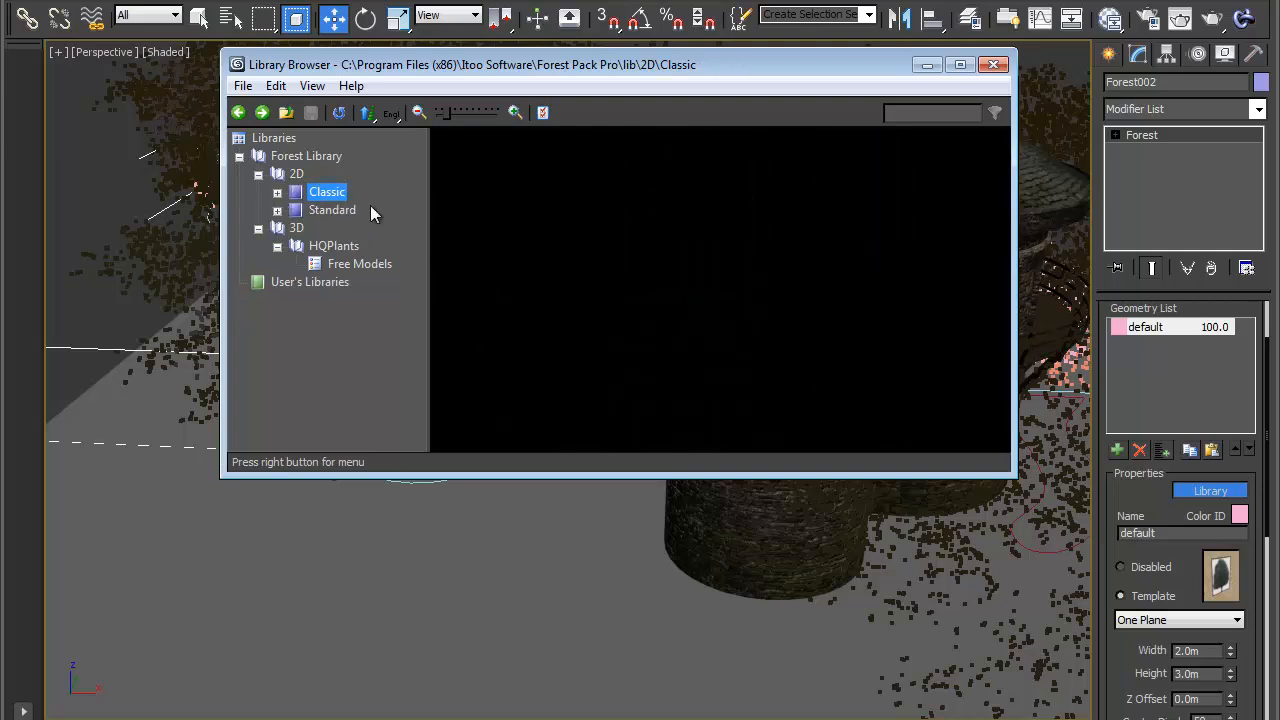
left_click(277, 211)
left_click(277, 211)
left_click(326, 247)
Replace the default geometry item with the 3D Bush from the HQPlants Free Models library
left_click(378, 264)
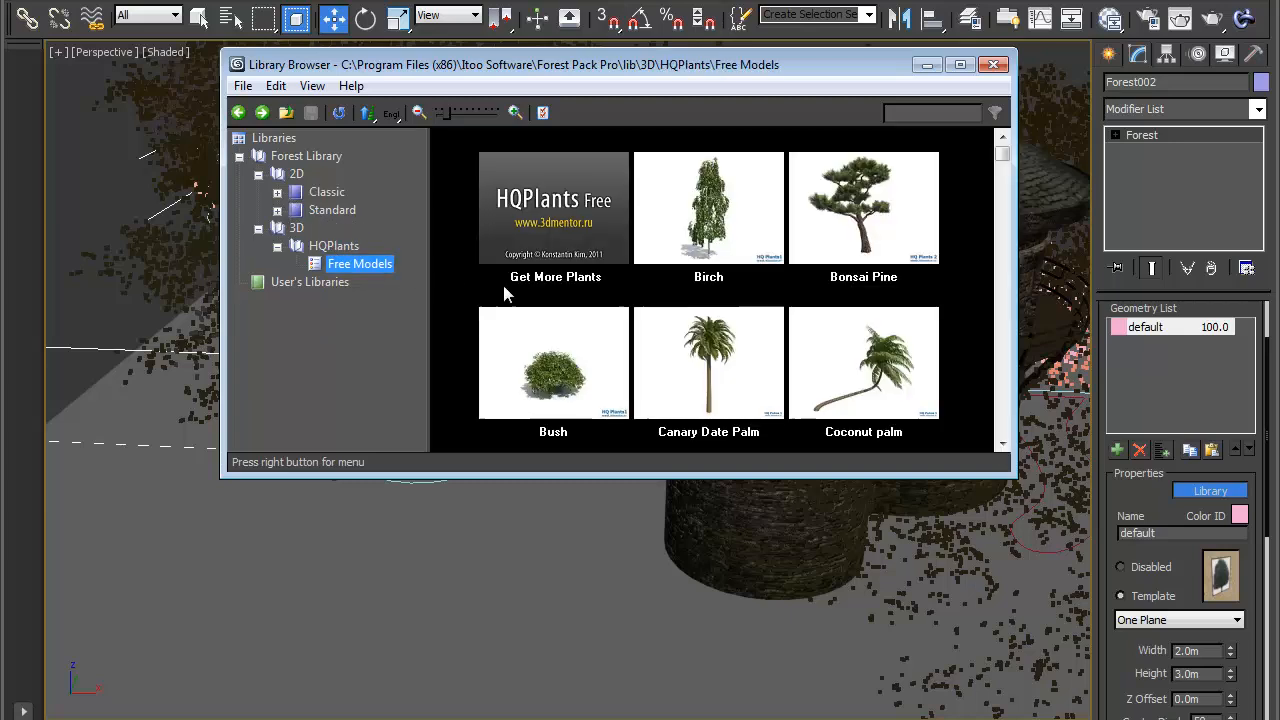
left_click_drag(1000, 154, 941, 222)
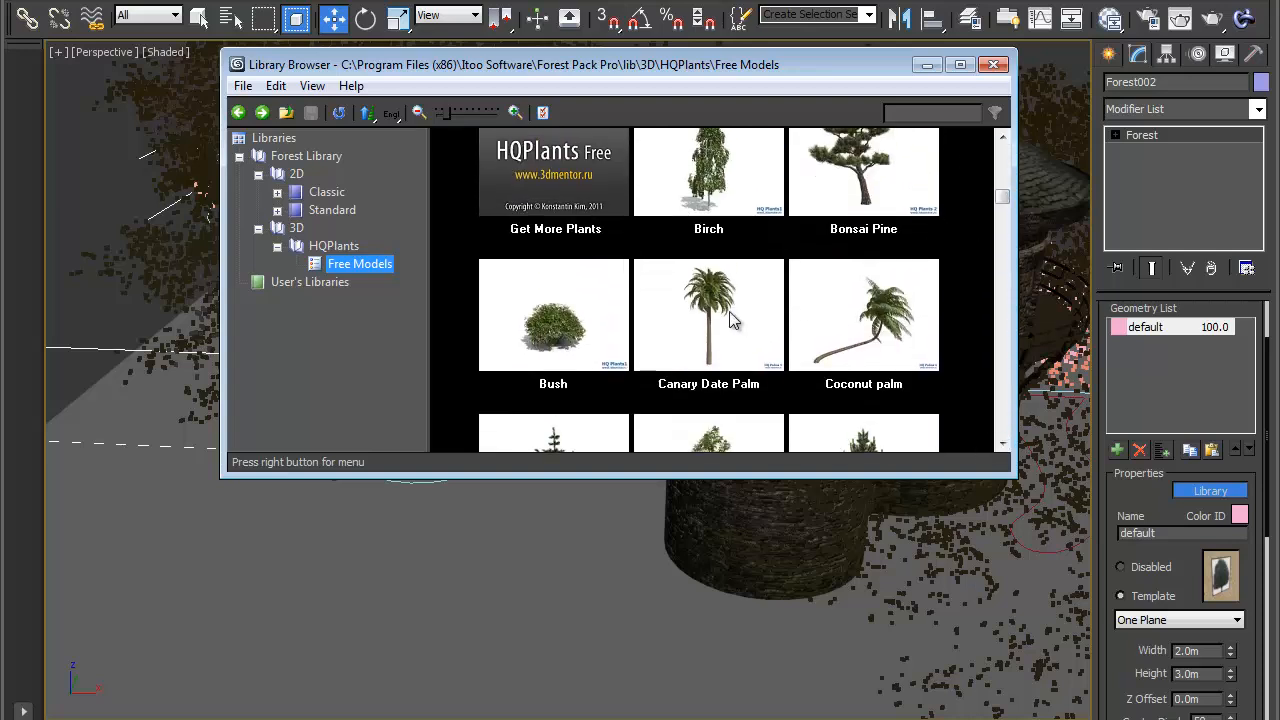
left_click(593, 316)
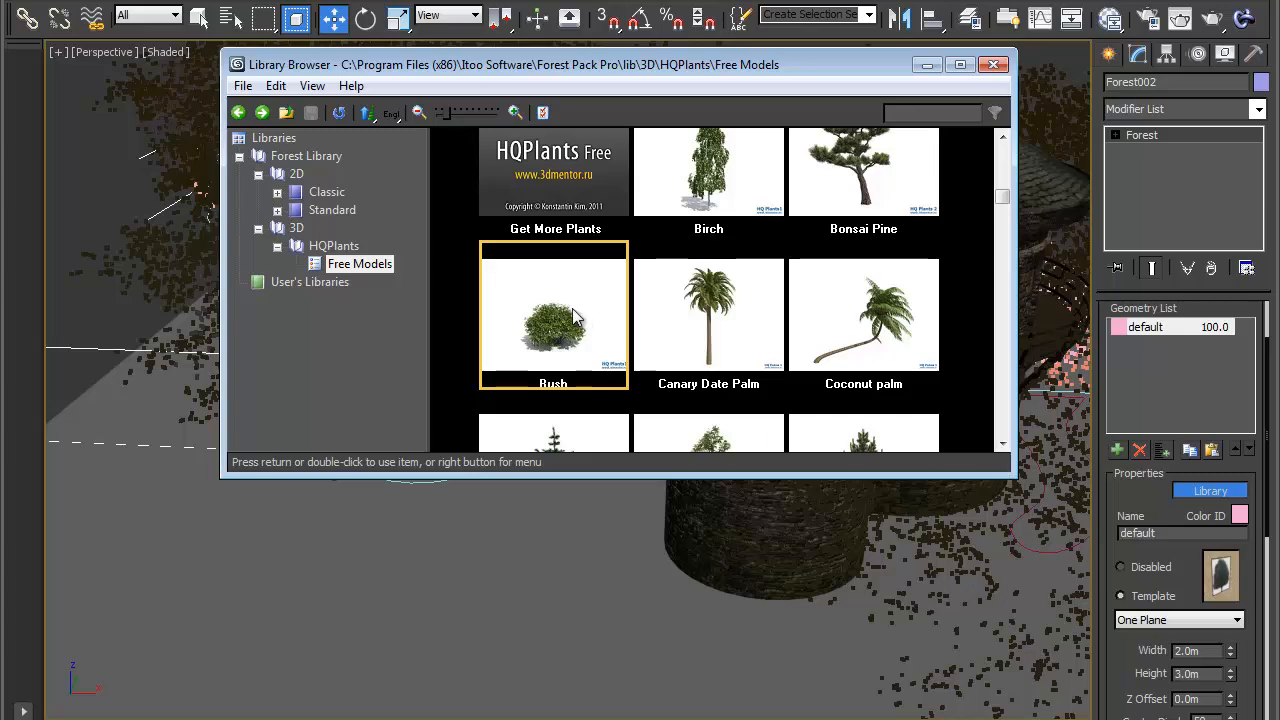
double_click(572, 308)
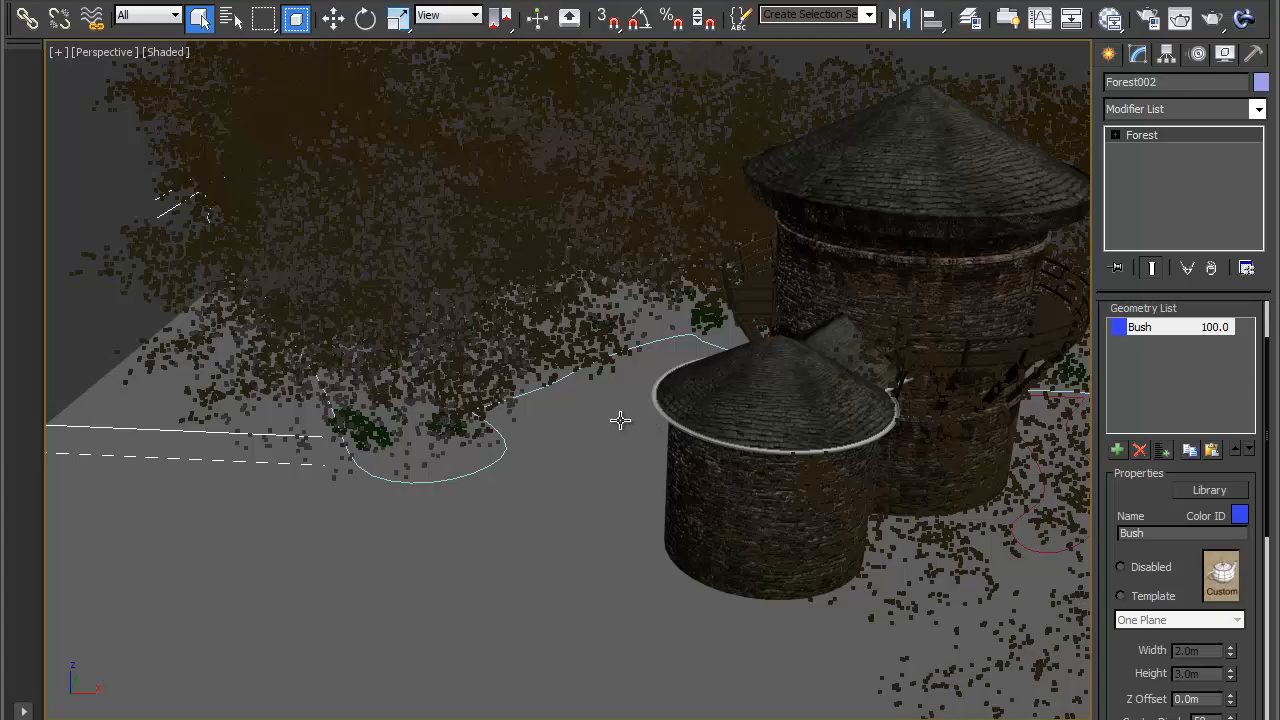
middle_click_drag(620, 420, 697, 399, "alt")
scroll(553, 432, "up", 3)
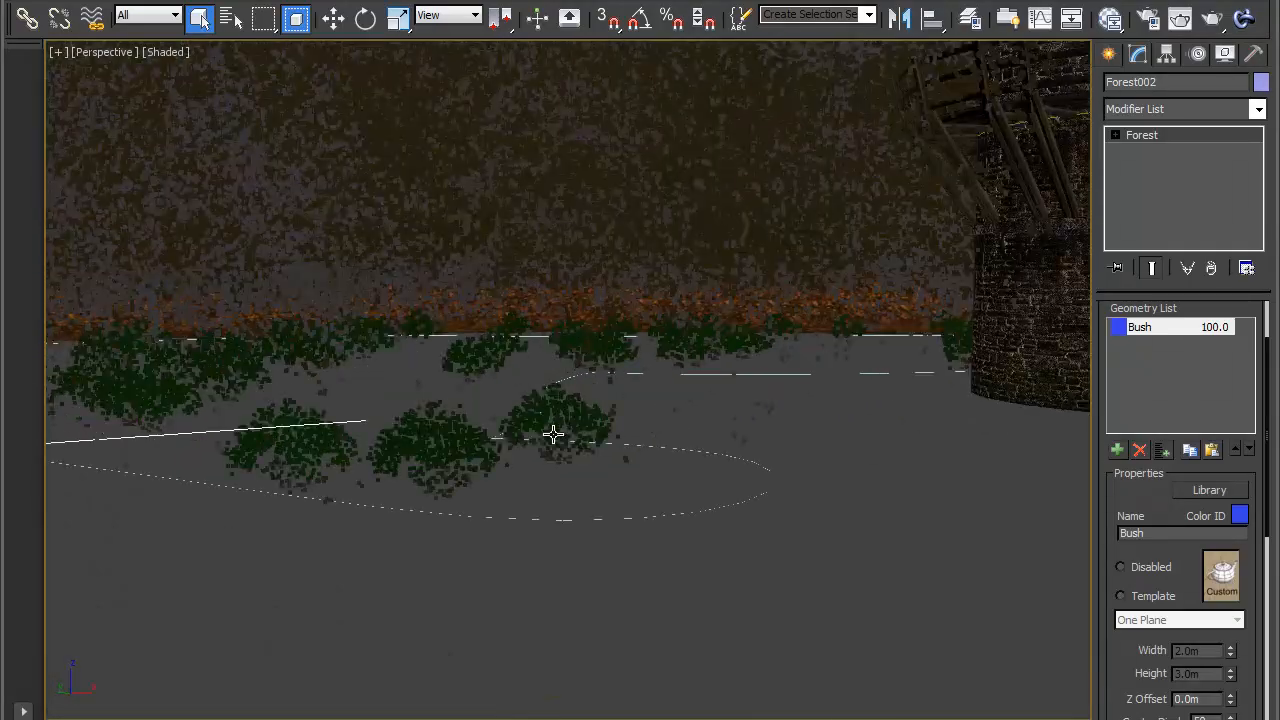
scroll(553, 432, "up", 5)
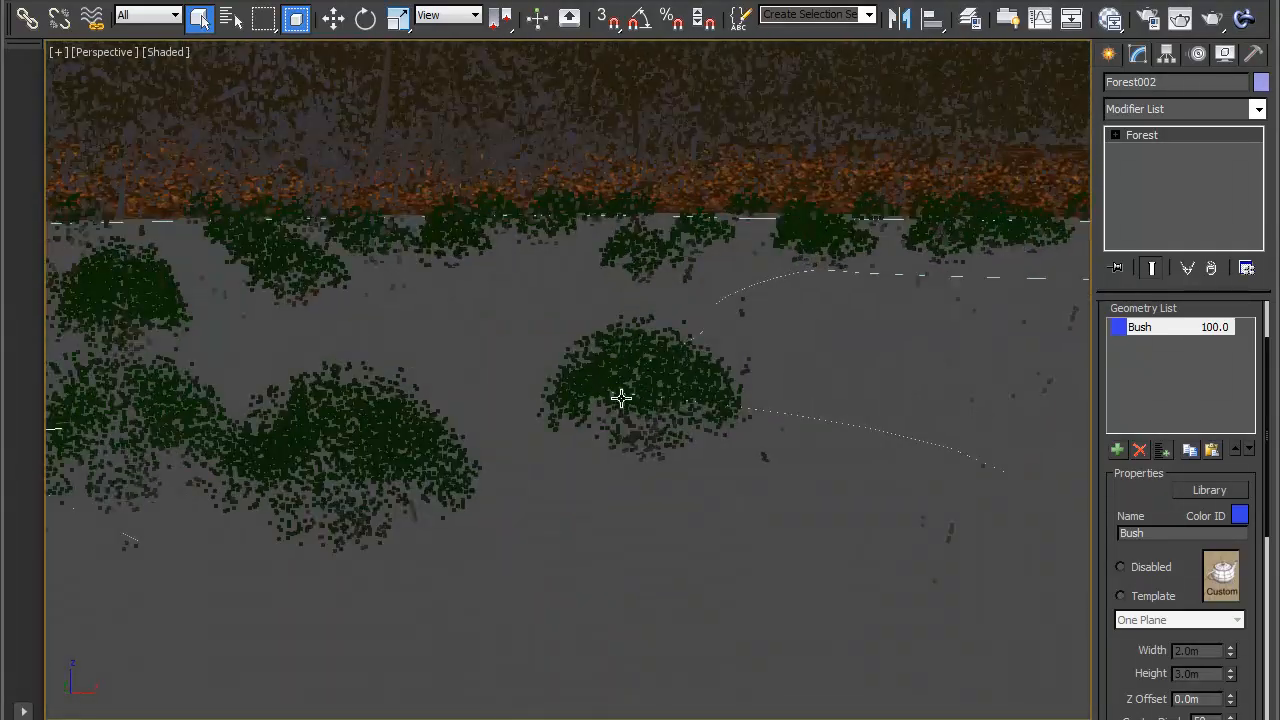
Add the bush_large and bush_medium scene objects to the new forest's geometry list
scroll(721, 420, "down", 12)
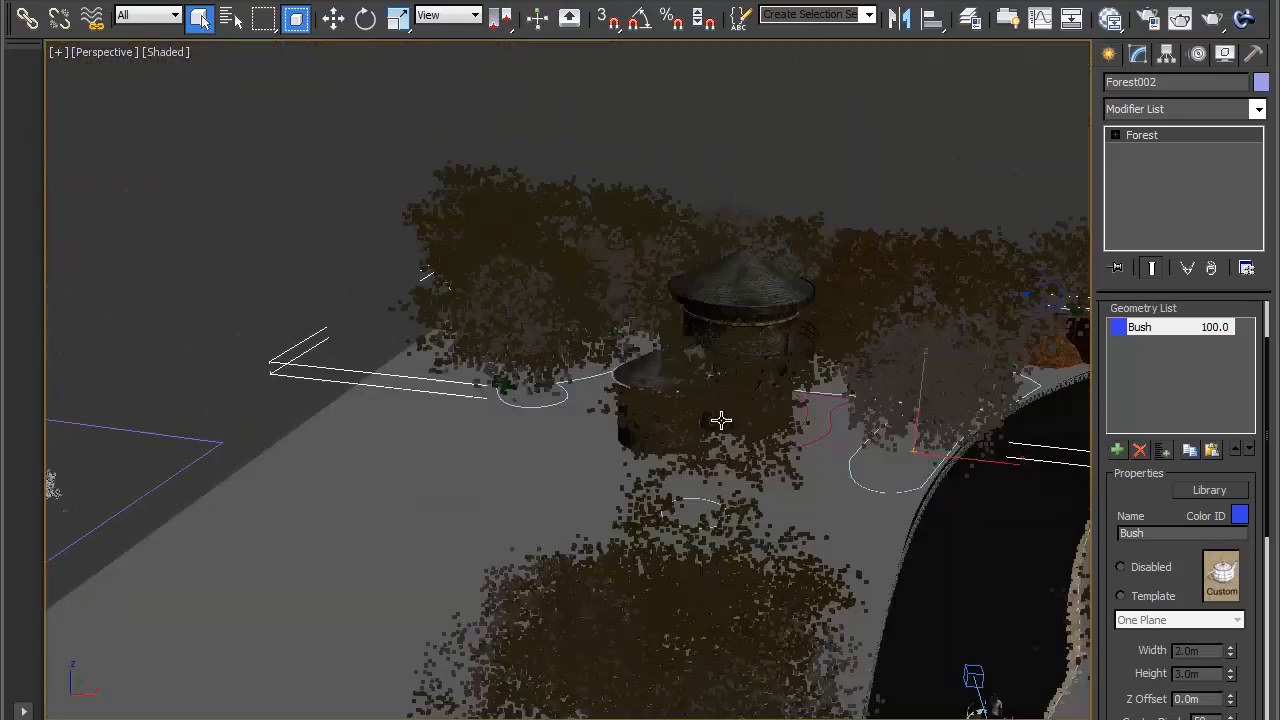
middle_click_drag(721, 420, 775, 438, "alt")
scroll(594, 471, "up", 3)
scroll(580, 483, "down", 2)
middle_click_drag(590, 475, 631, 456)
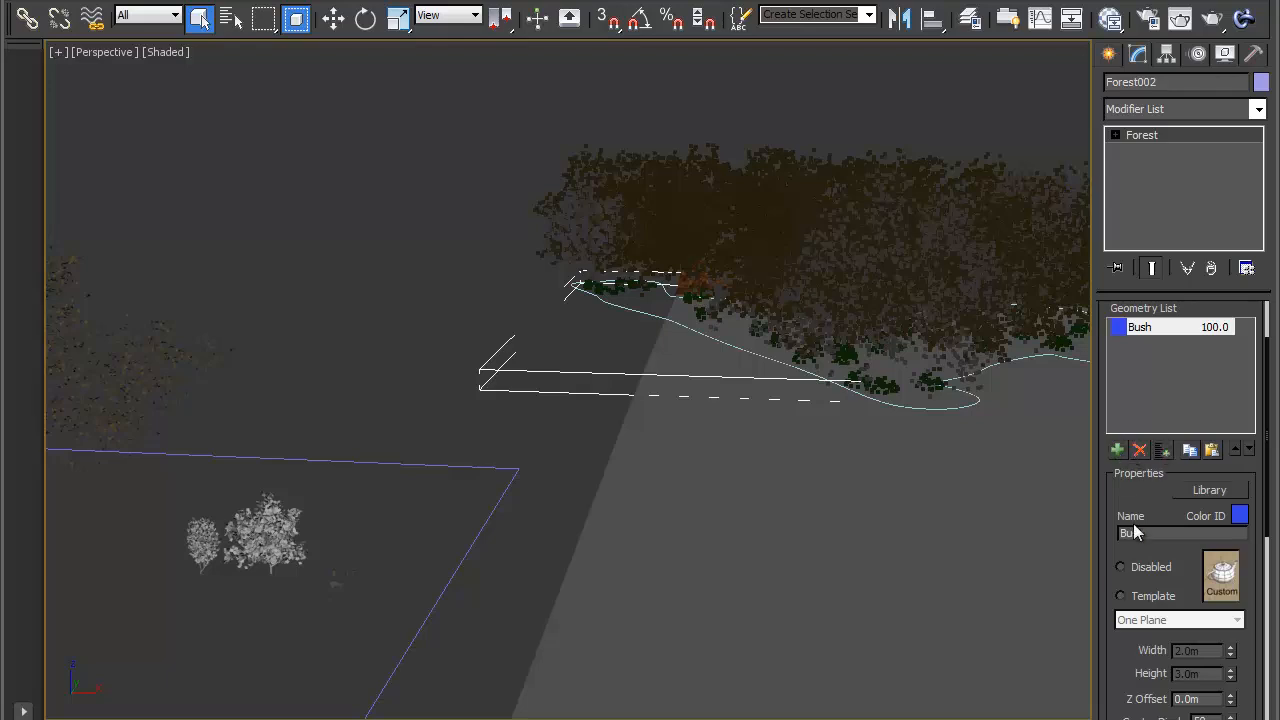
left_click(1162, 451)
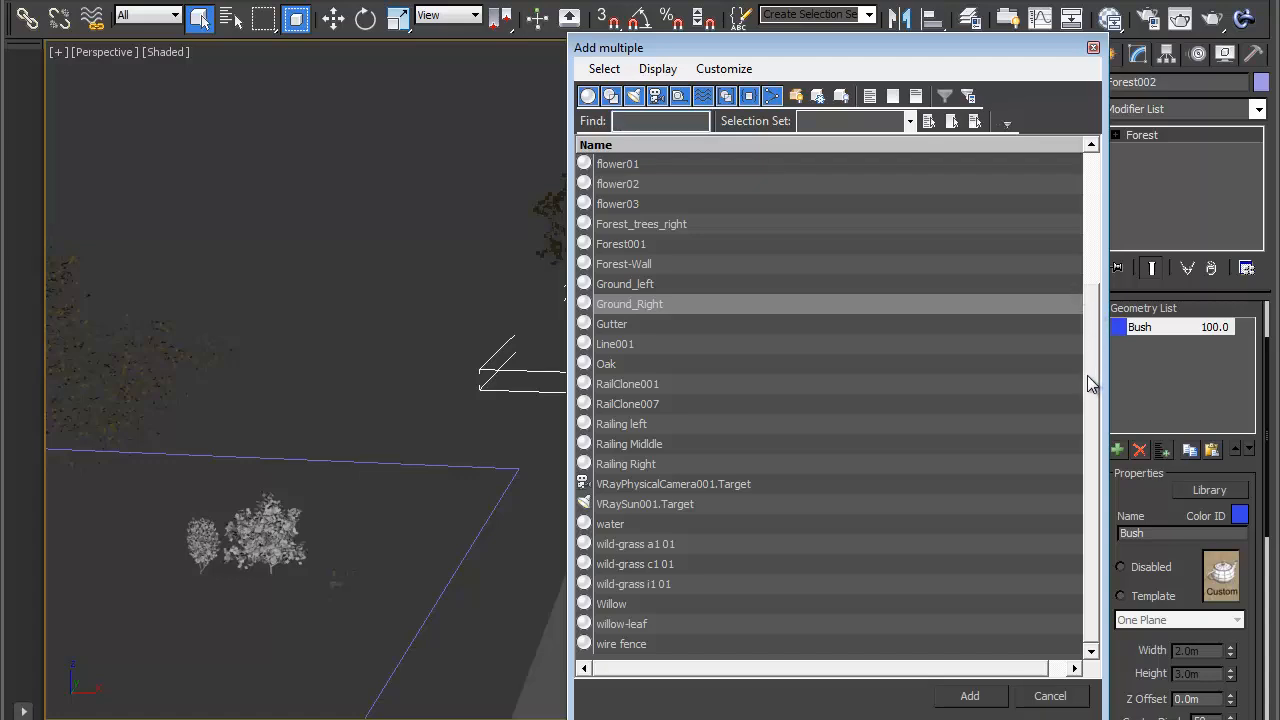
left_click_drag(1088, 306, 1097, 170)
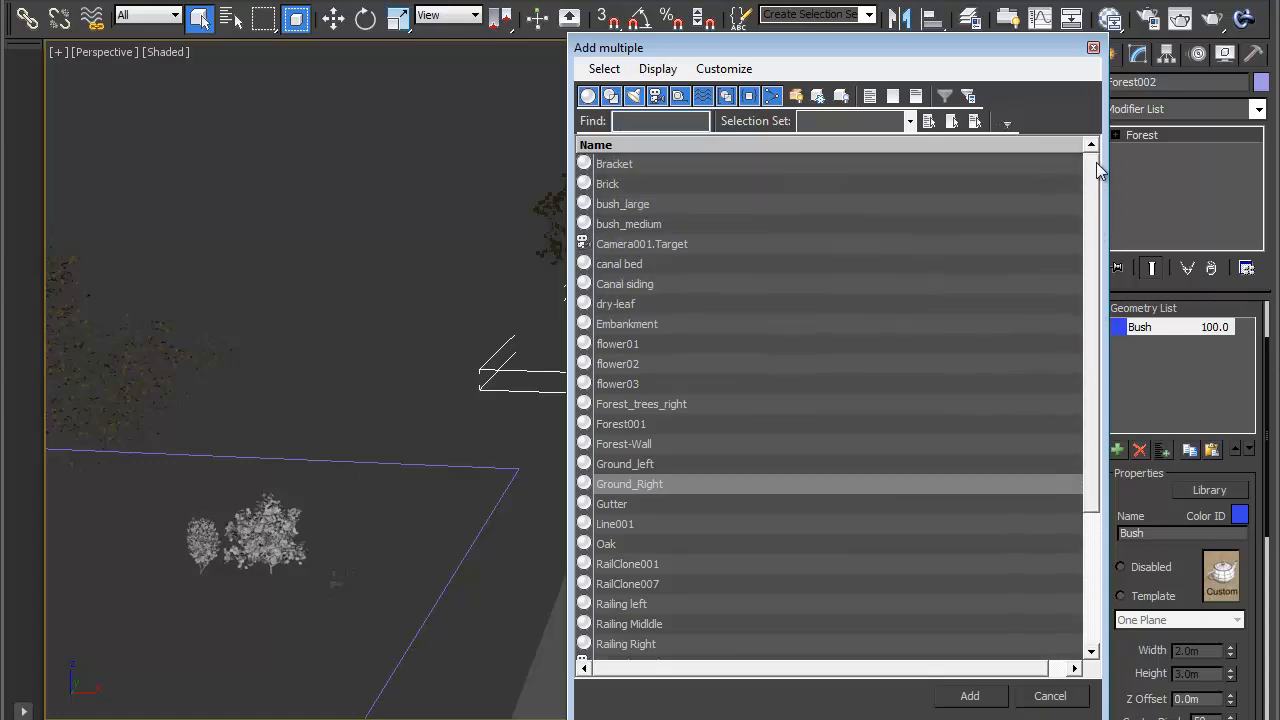
left_click(768, 206)
left_click(710, 225, "ctrl")
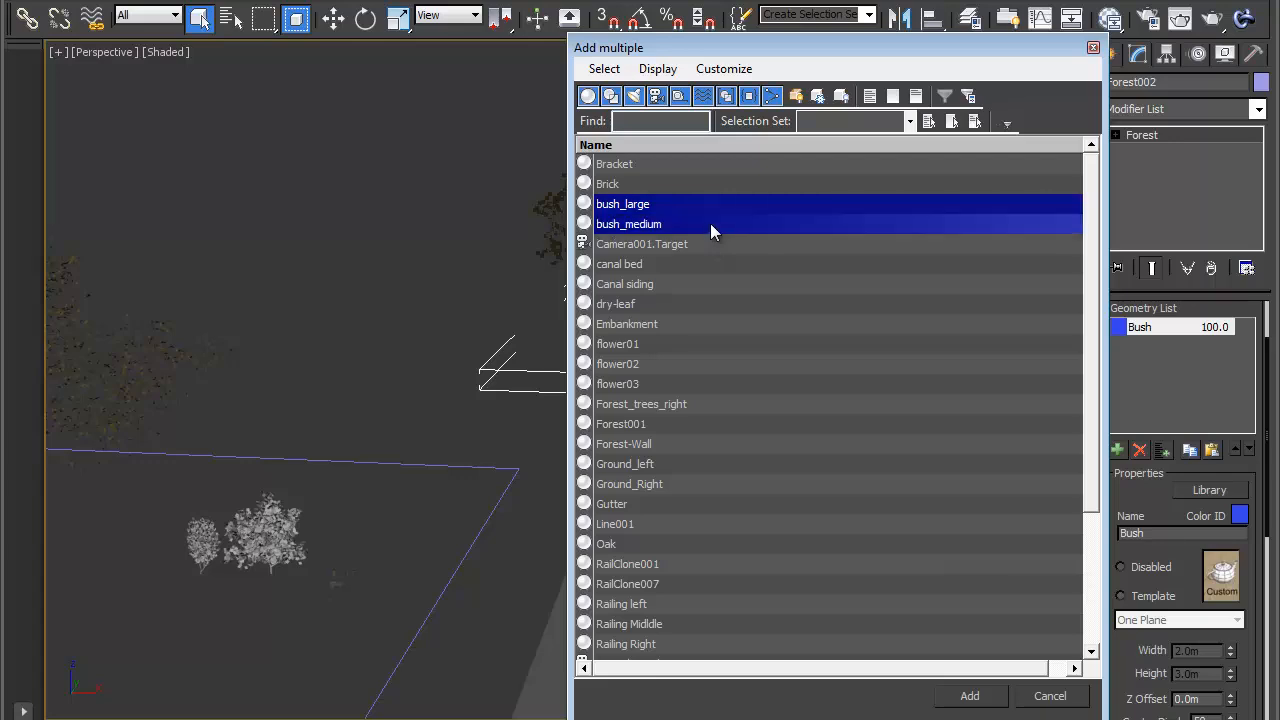
left_click(970, 698)
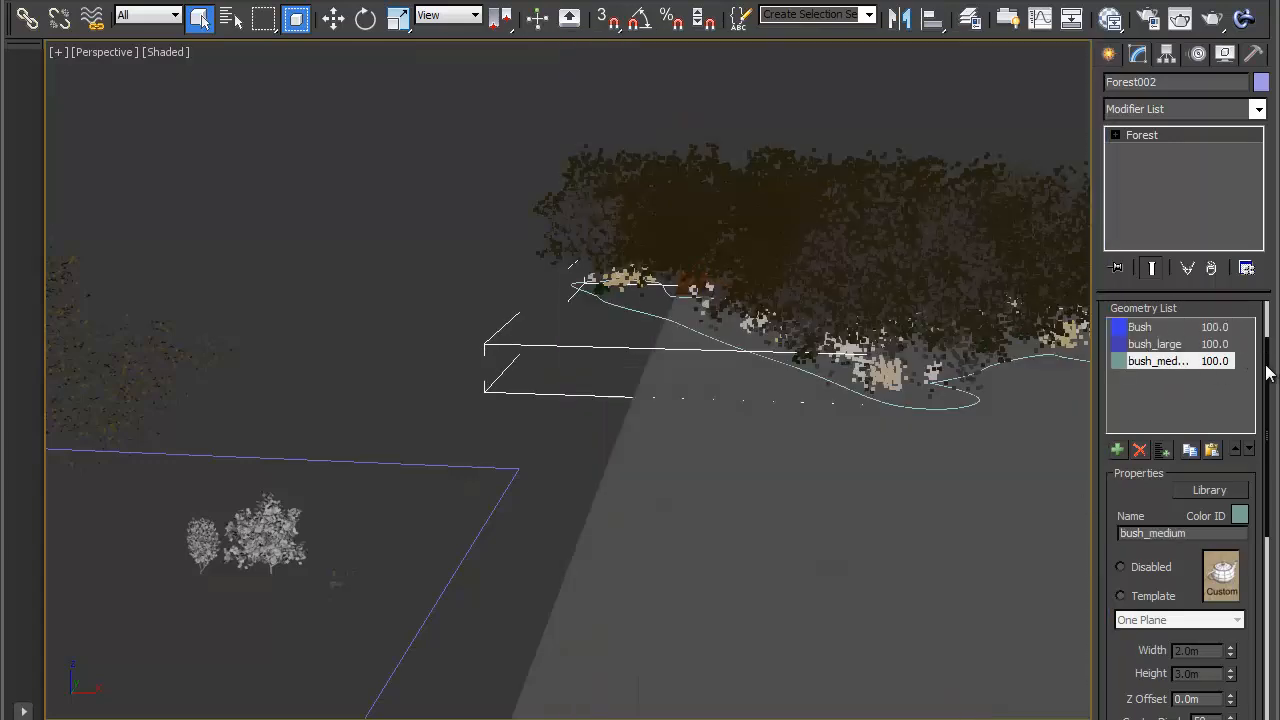
Examine the size and spacing of the mixed bushes beneath the trees from several angles
left_click_drag(1265, 371, 1265, 473)
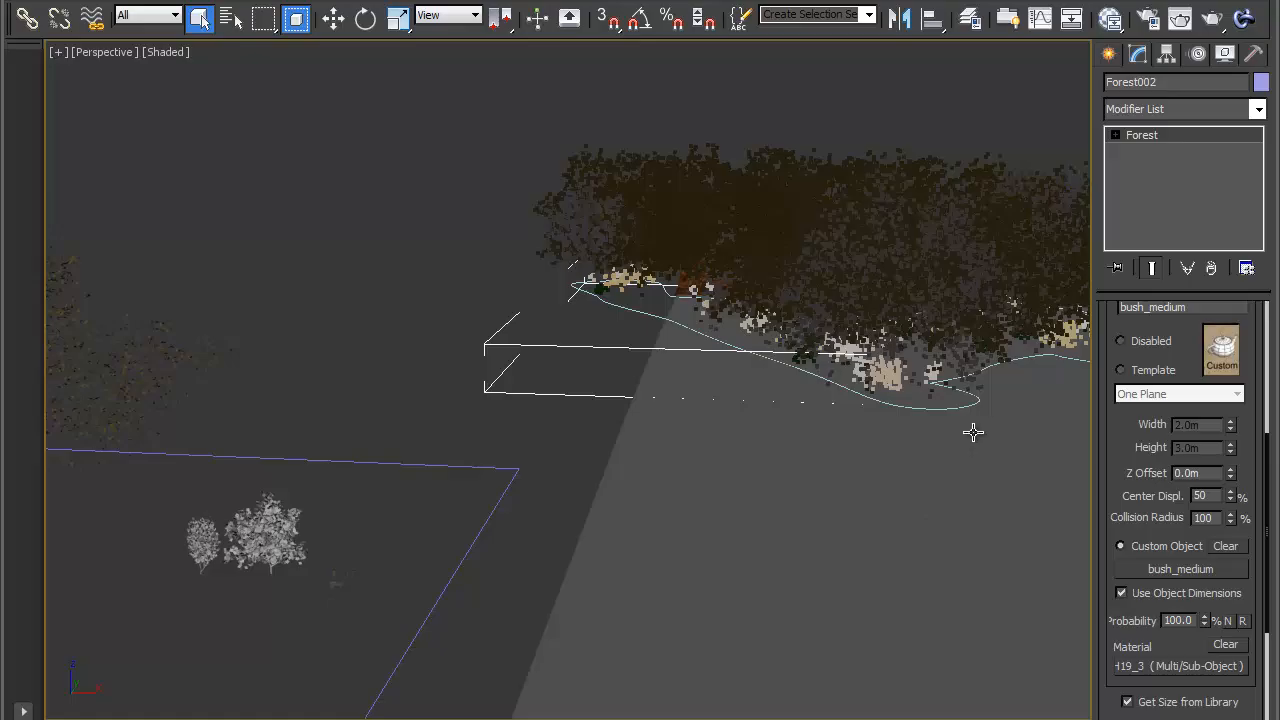
middle_click_drag(971, 431, 424, 442, "alt")
scroll(781, 498, "up", 3)
scroll(456, 480, "up", 4)
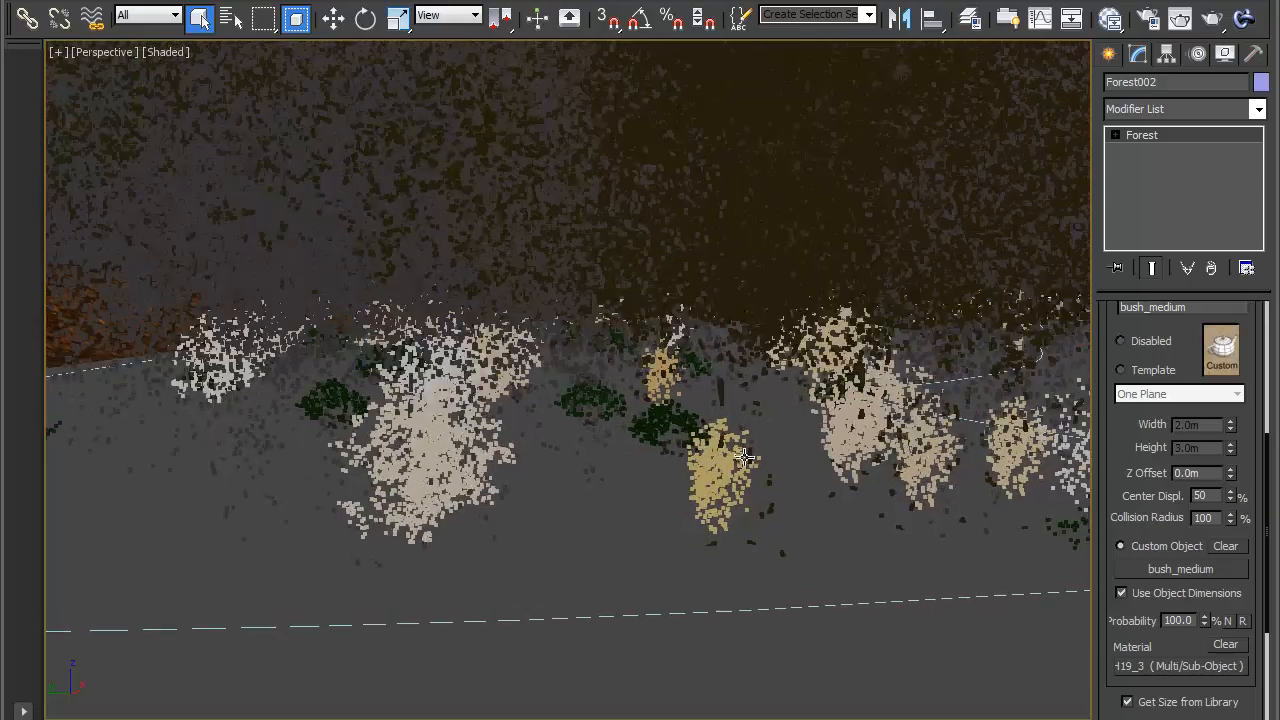
middle_click_drag(745, 458, 594, 490, "alt")
scroll(828, 468, "down", 5)
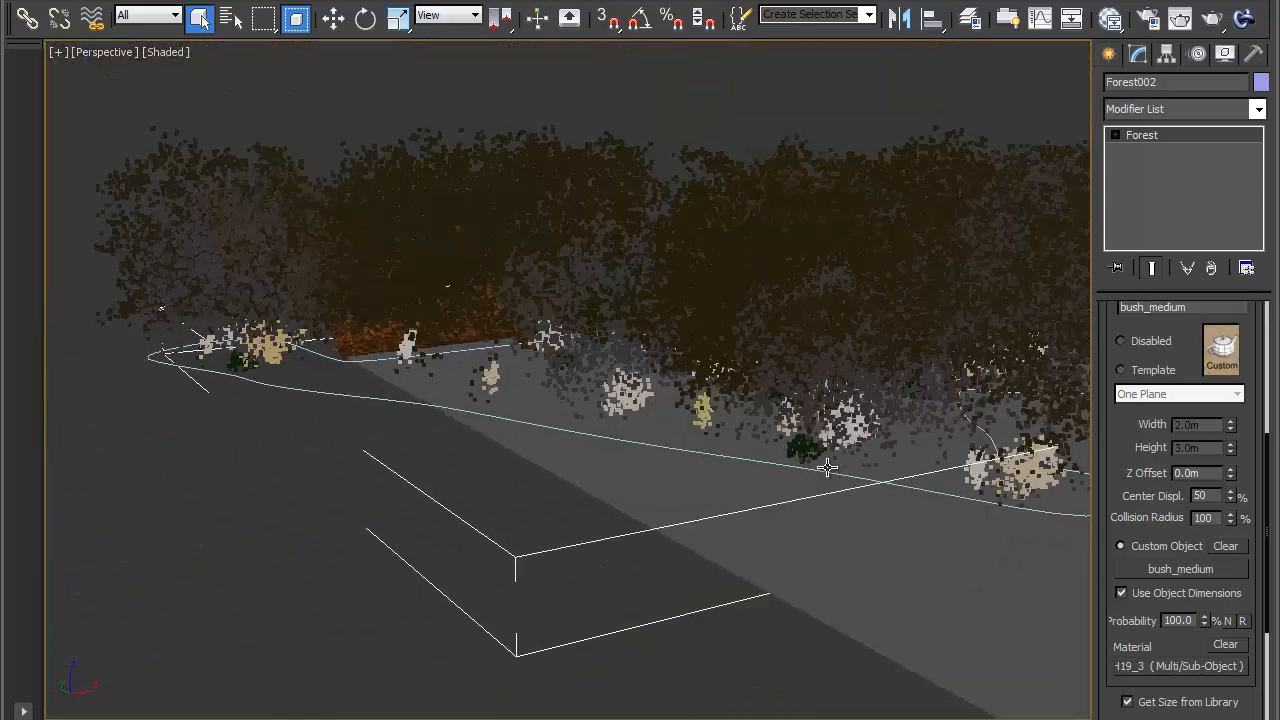
scroll(828, 468, "up", 3)
scroll(832, 466, "down", 4)
scroll(832, 466, "up", 2)
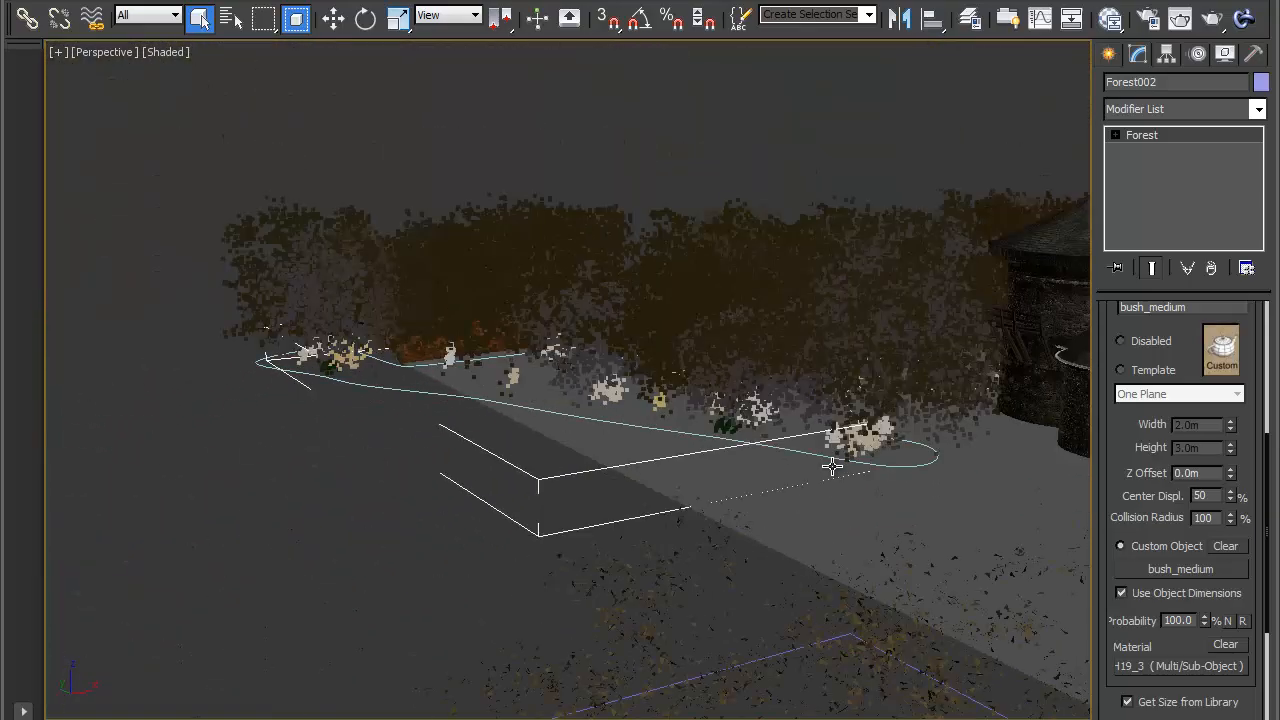
scroll(1122, 437, "up", 5)
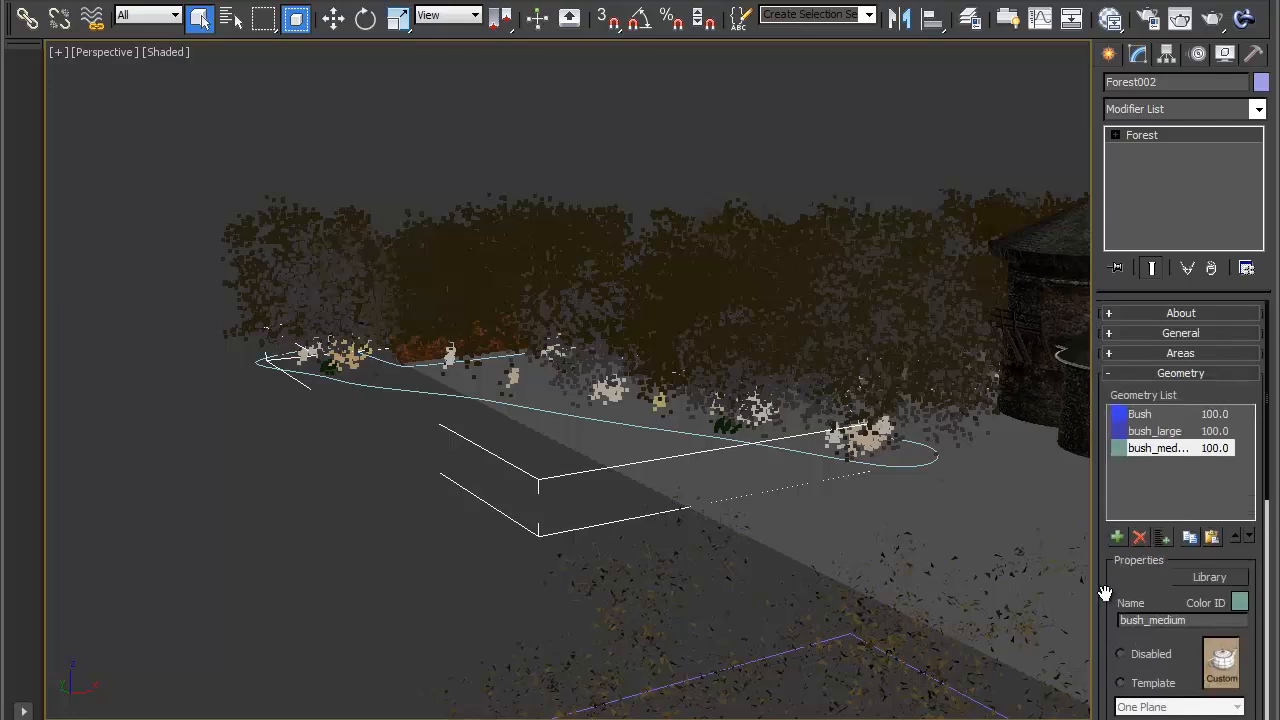
Change the bush forest's distribution map image to the Dense pattern
left_click(1155, 373)
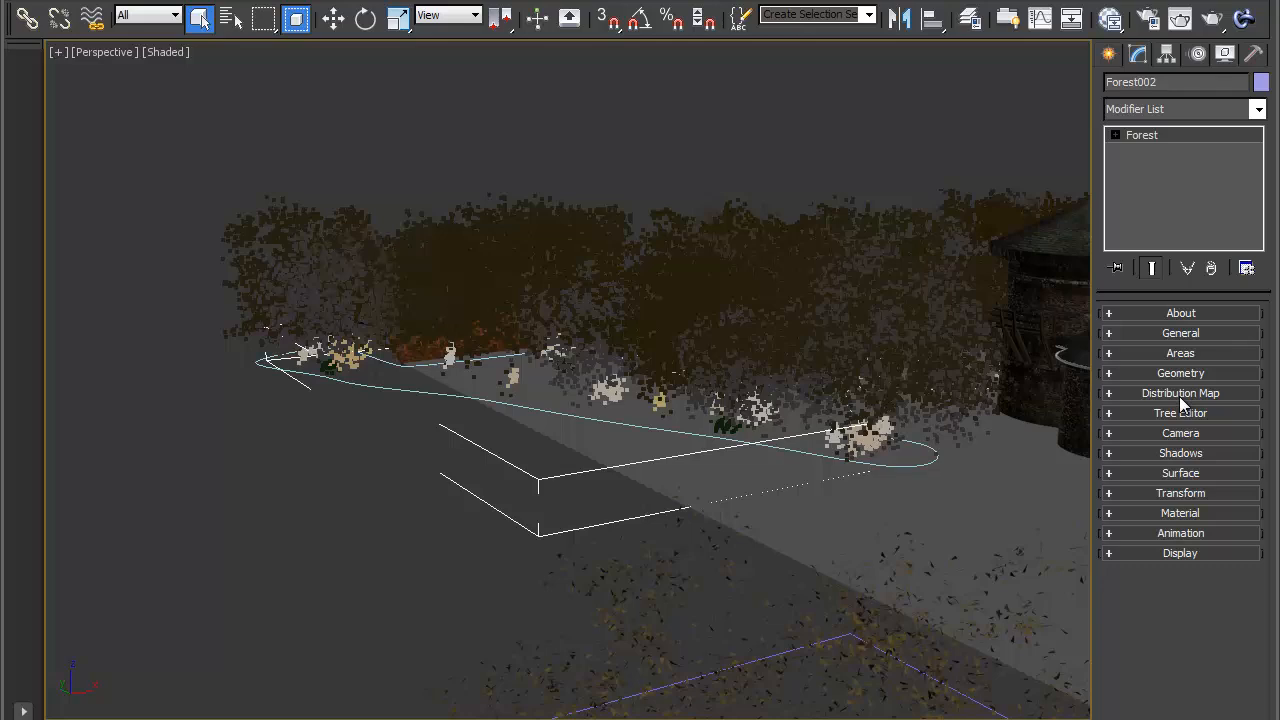
left_click(1179, 393)
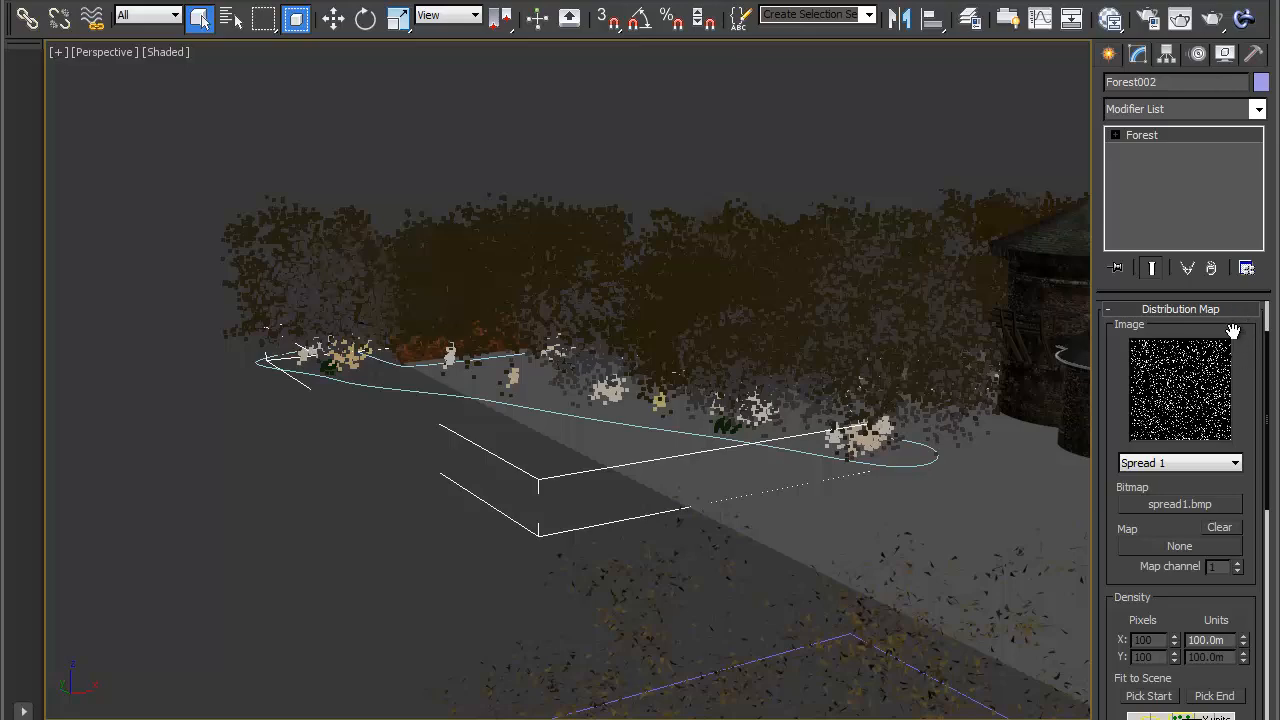
scroll(873, 473, "up", 3)
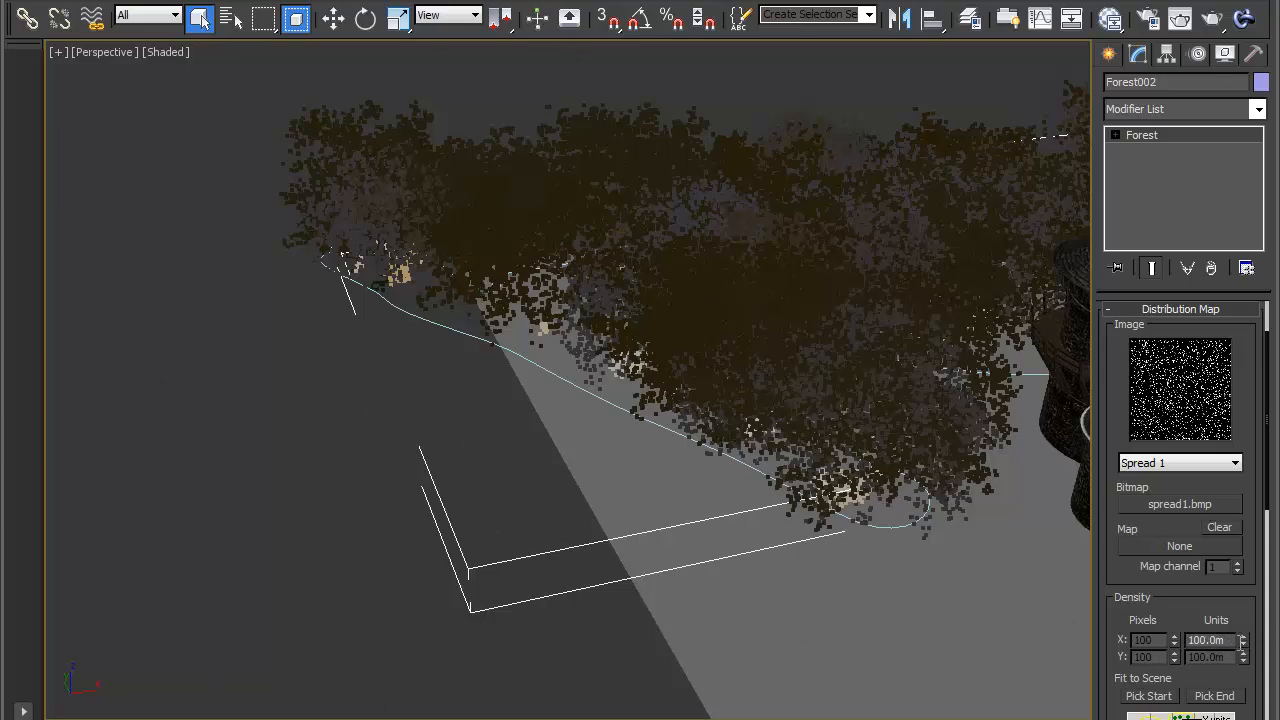
mouse_move(1177, 614)
left_mouse_down()
mouse_move(1171, 660)
mouse_move(1170, 608)
left_mouse_up()
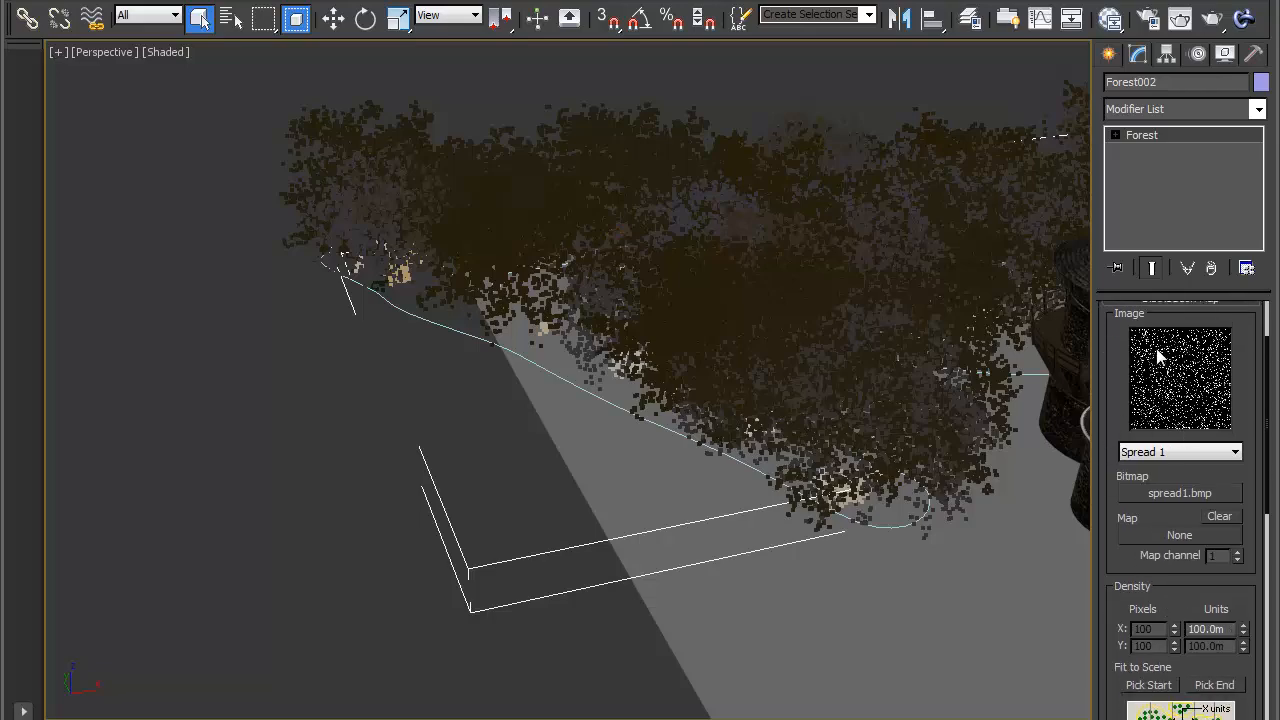
middle_click_drag(632, 506, 958, 457, "alt")
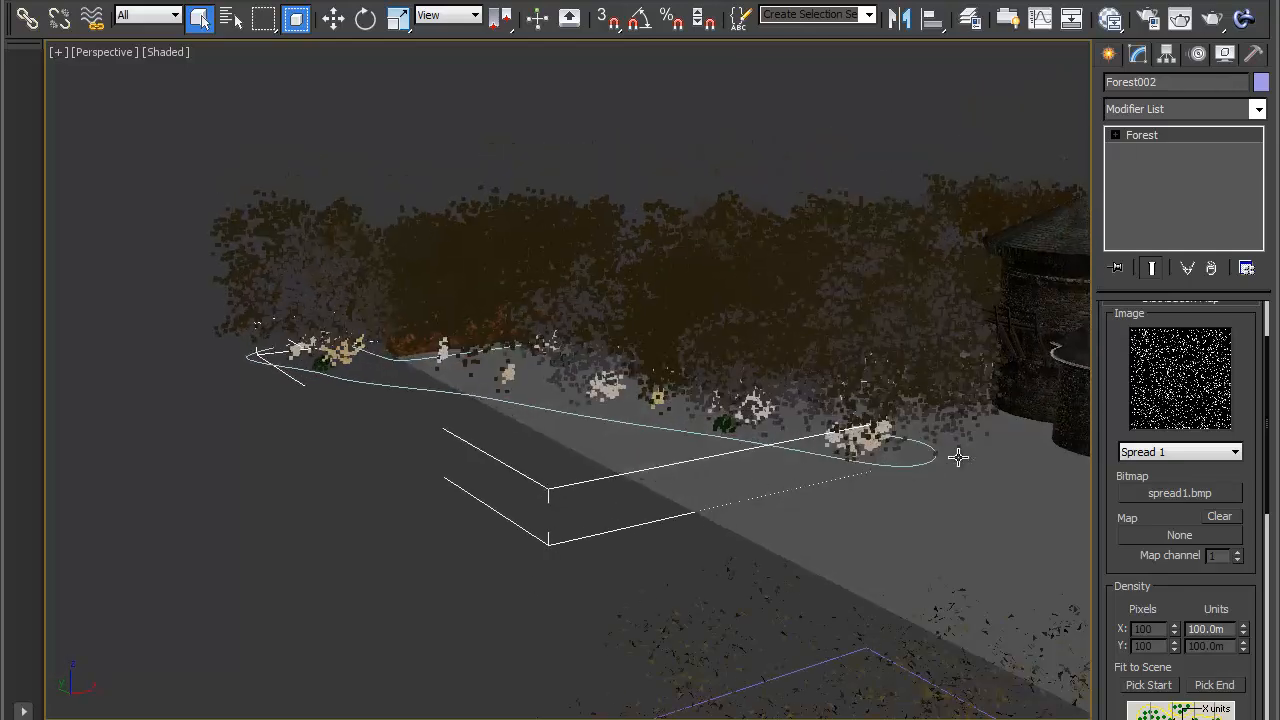
left_click(1165, 453)
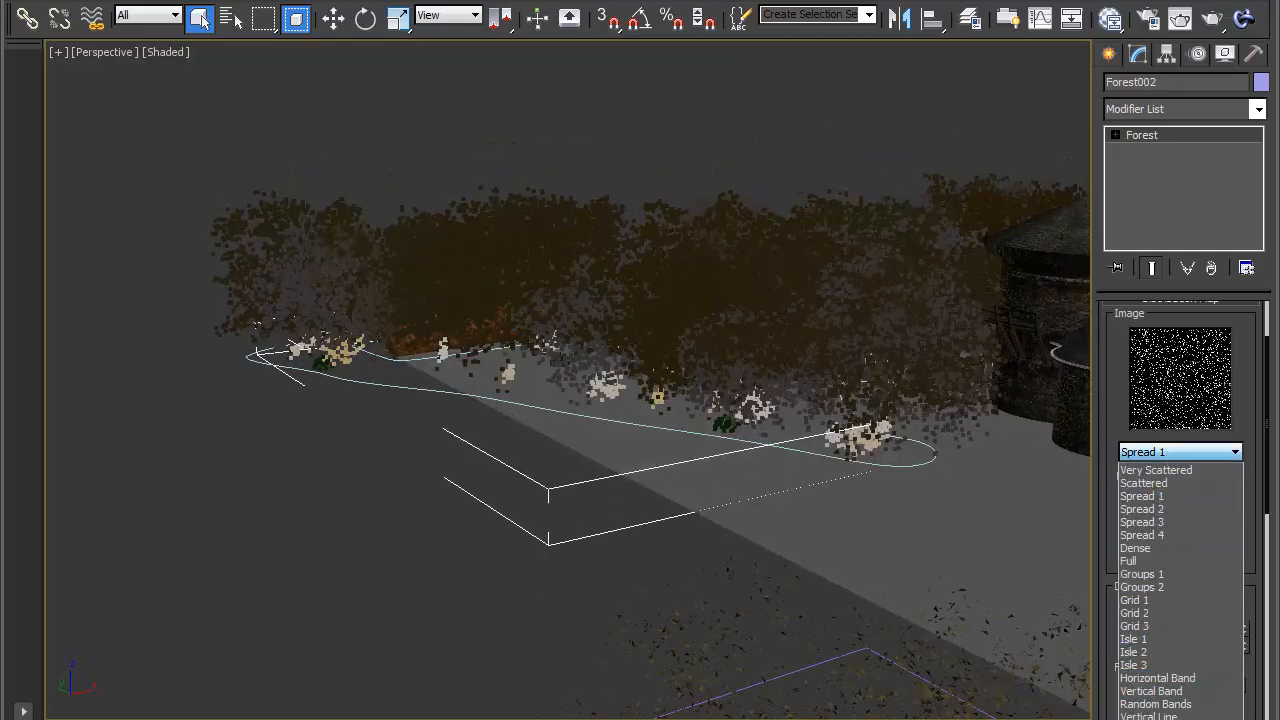
left_click(1158, 556)
middle_click_drag(657, 497, 600, 497, "alt")
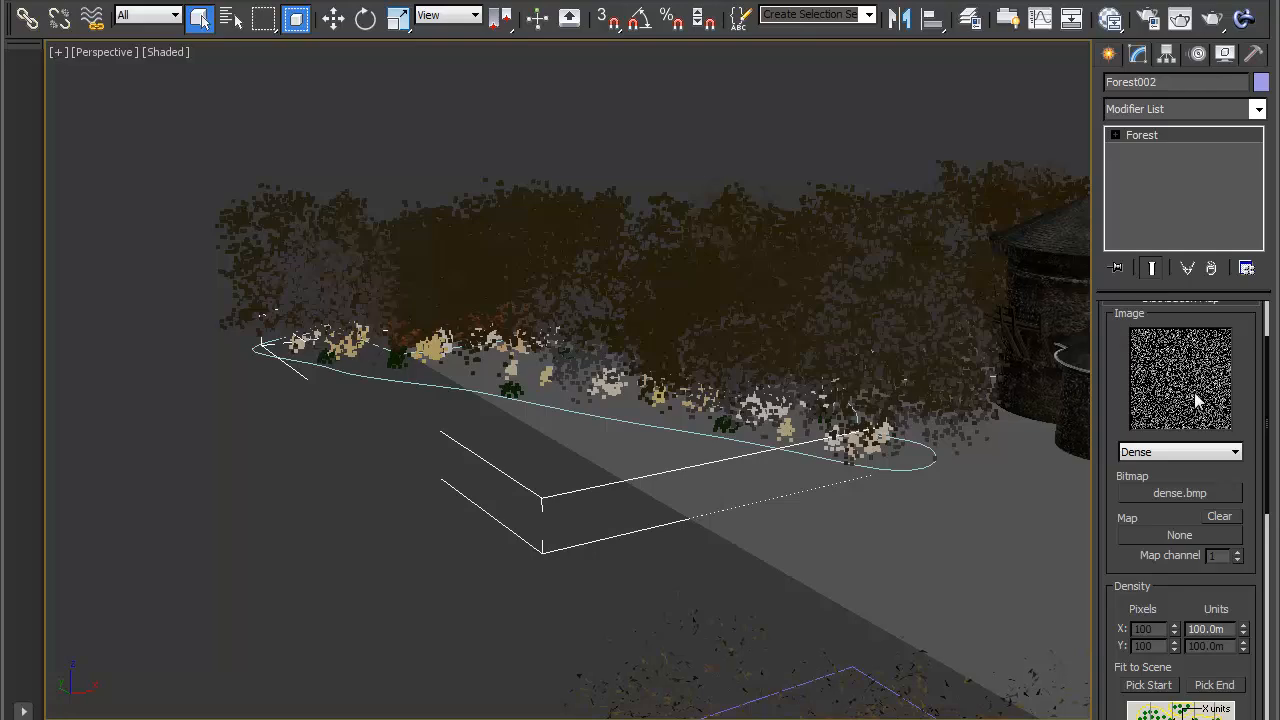
Tighten the bush spacing by setting the distribution map's X density to 32 m
mouse_move(838, 479)
middle_mouse_down("alt")
mouse_move(866, 480)
mouse_move(831, 486)
middle_mouse_up("alt")
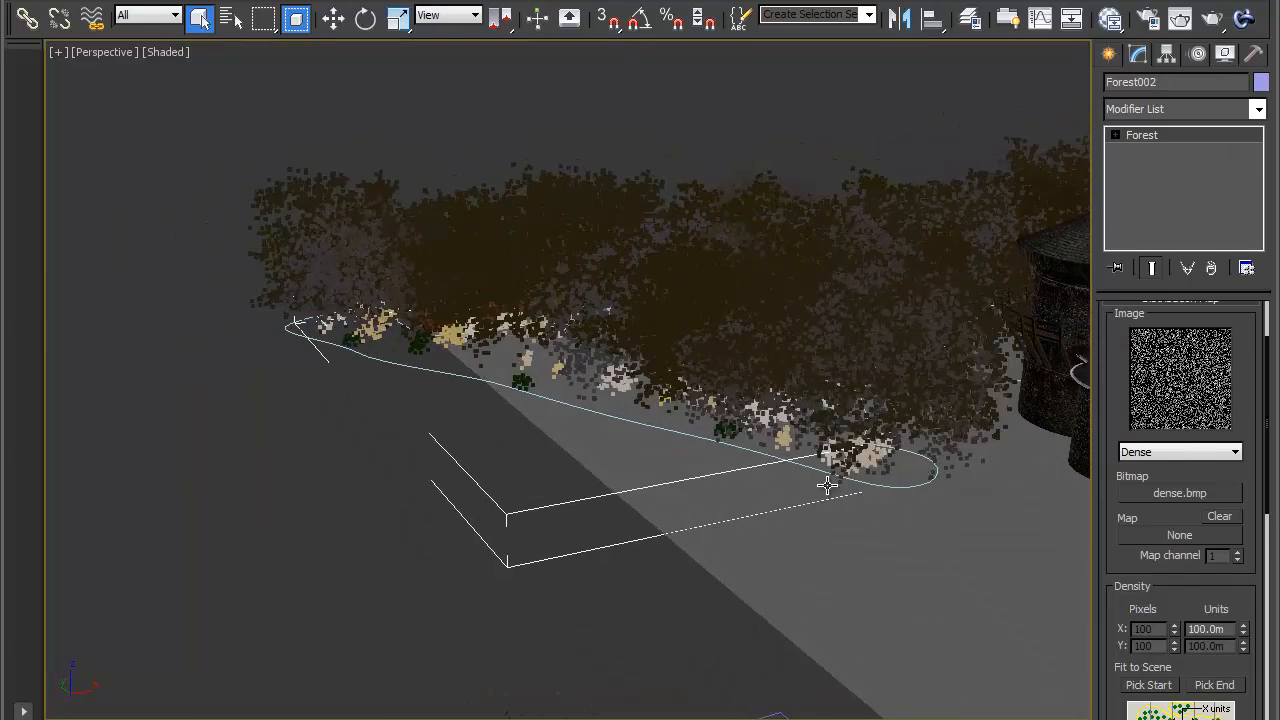
middle_click_drag(963, 457, 803, 456, "alt")
scroll(805, 453, "up", 4)
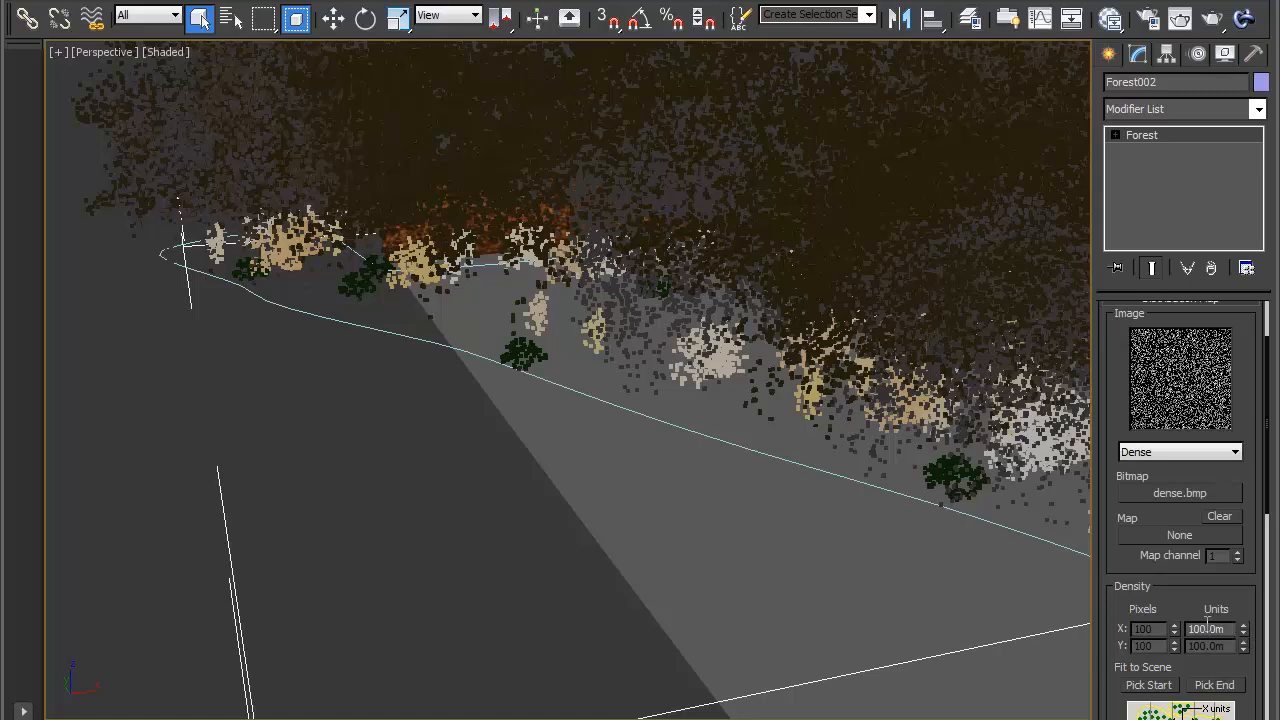
left_click_drag(1155, 597, 1130, 528)
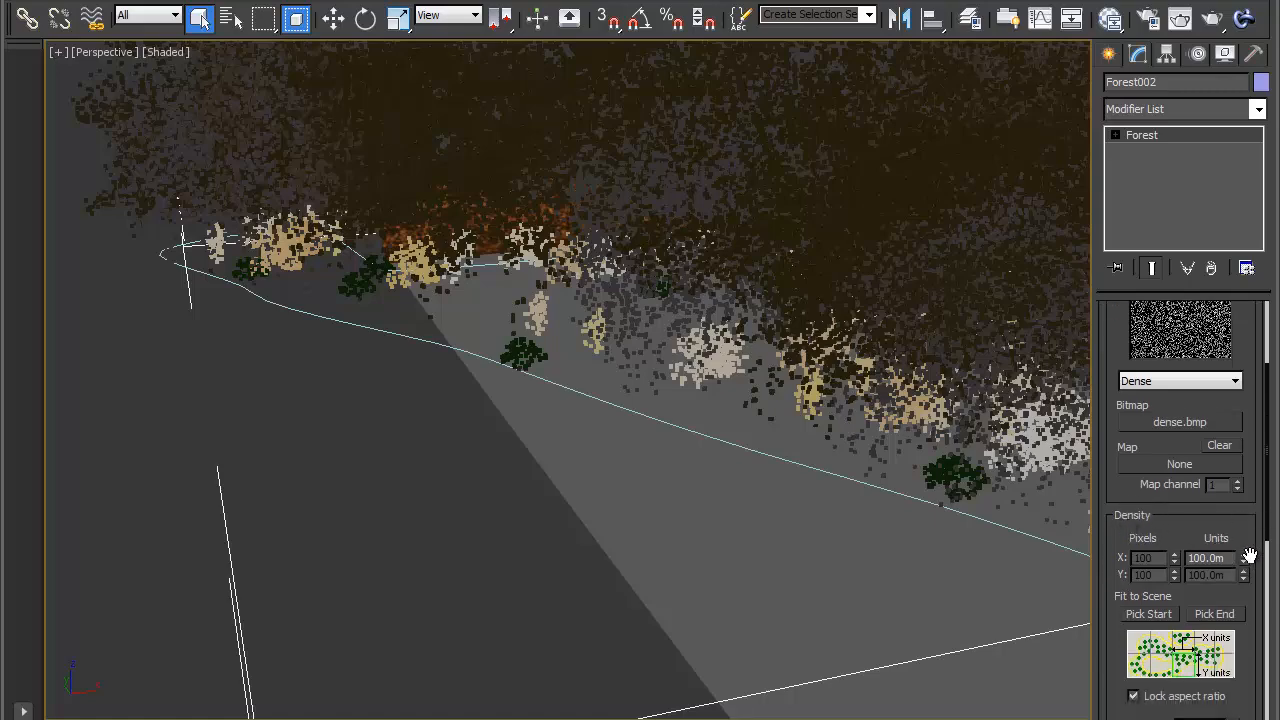
mouse_move(1244, 560)
left_mouse_down()
mouse_move(1234, 608)
mouse_move(1223, 528)
mouse_move(1238, 572)
left_mouse_up()
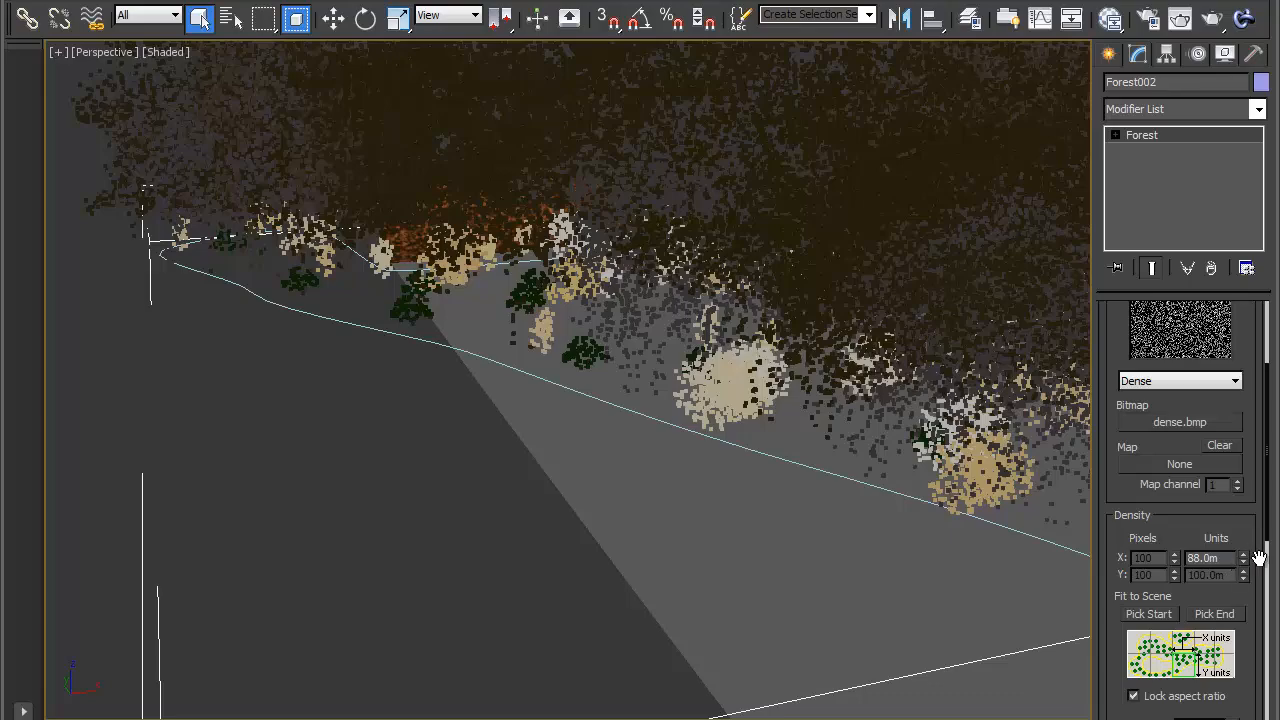
left_click_drag(1245, 558, 1237, 603)
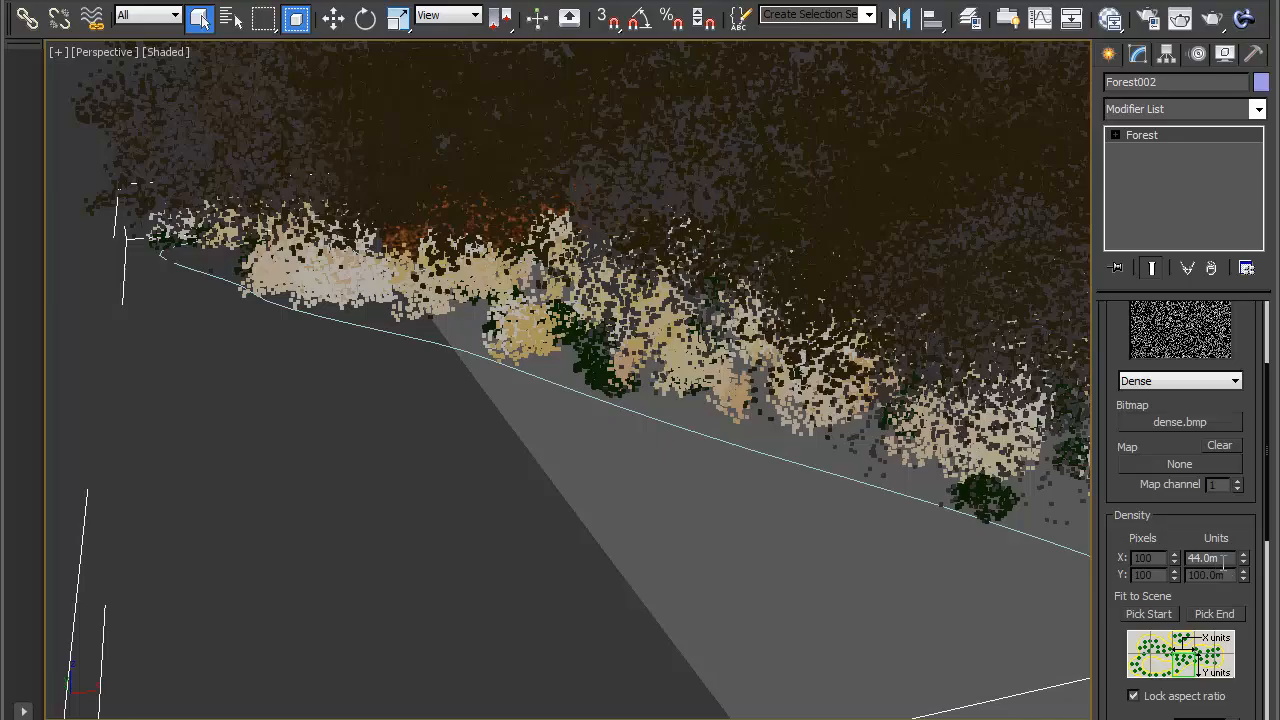
double_click(1222, 560)
type("32")
key("Return")
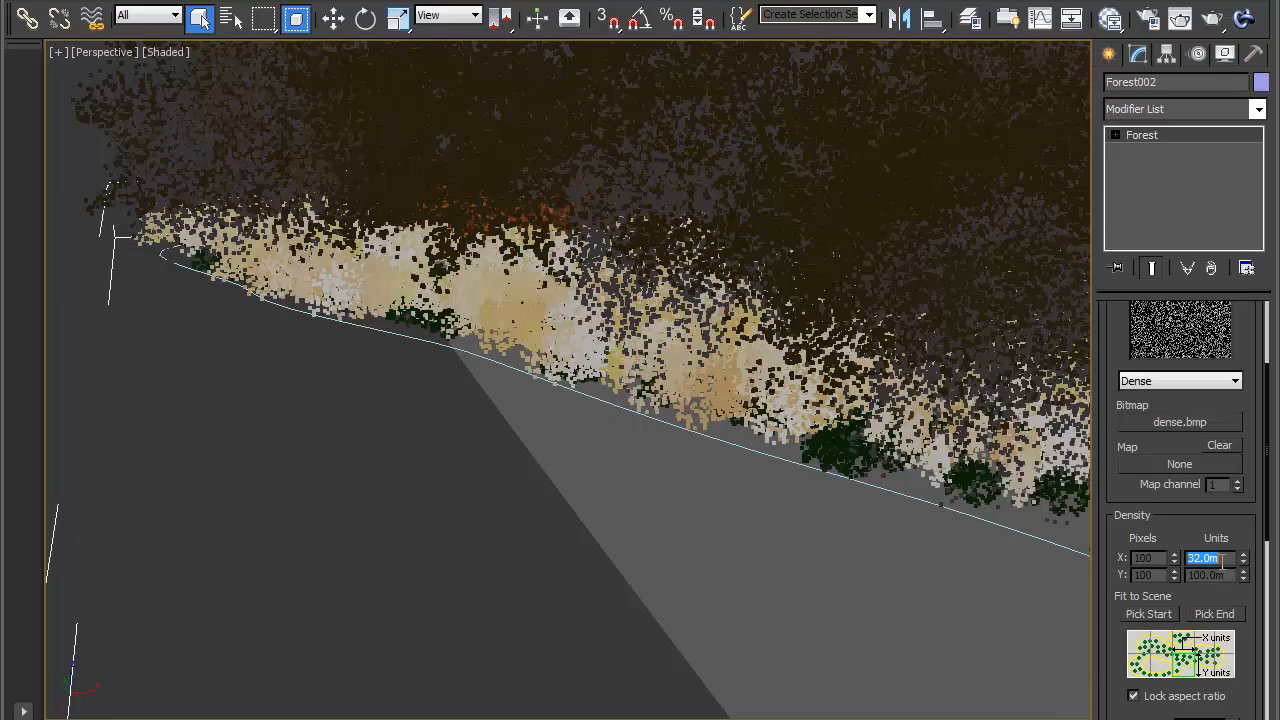
Inspect the undergrowth coverage along the tree-area edge and around the tower
middle_click_drag(874, 511, 917, 531, "alt")
scroll(677, 440, "down", 6)
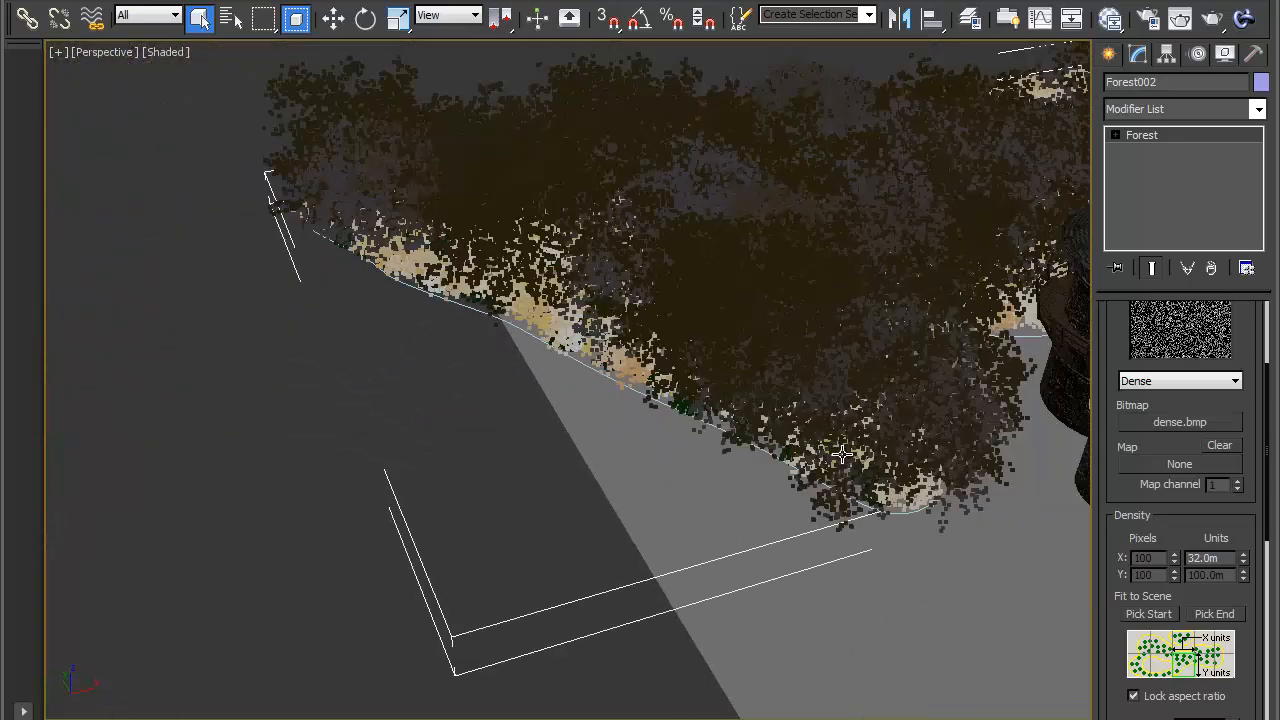
middle_click_drag(842, 454, 634, 272)
scroll(620, 425, "up", 5)
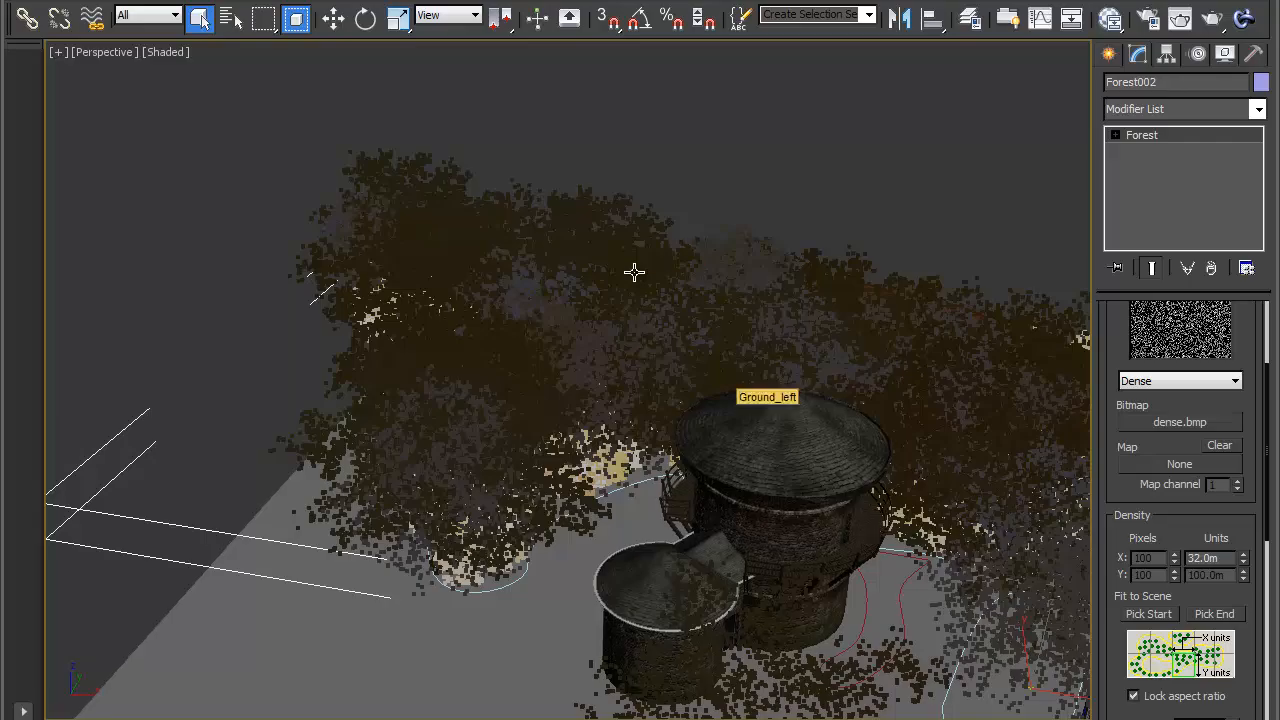
middle_click_drag(622, 510, 669, 529, "alt")
scroll(614, 386, "up", 6)
middle_click_drag(585, 431, 600, 445, "alt")
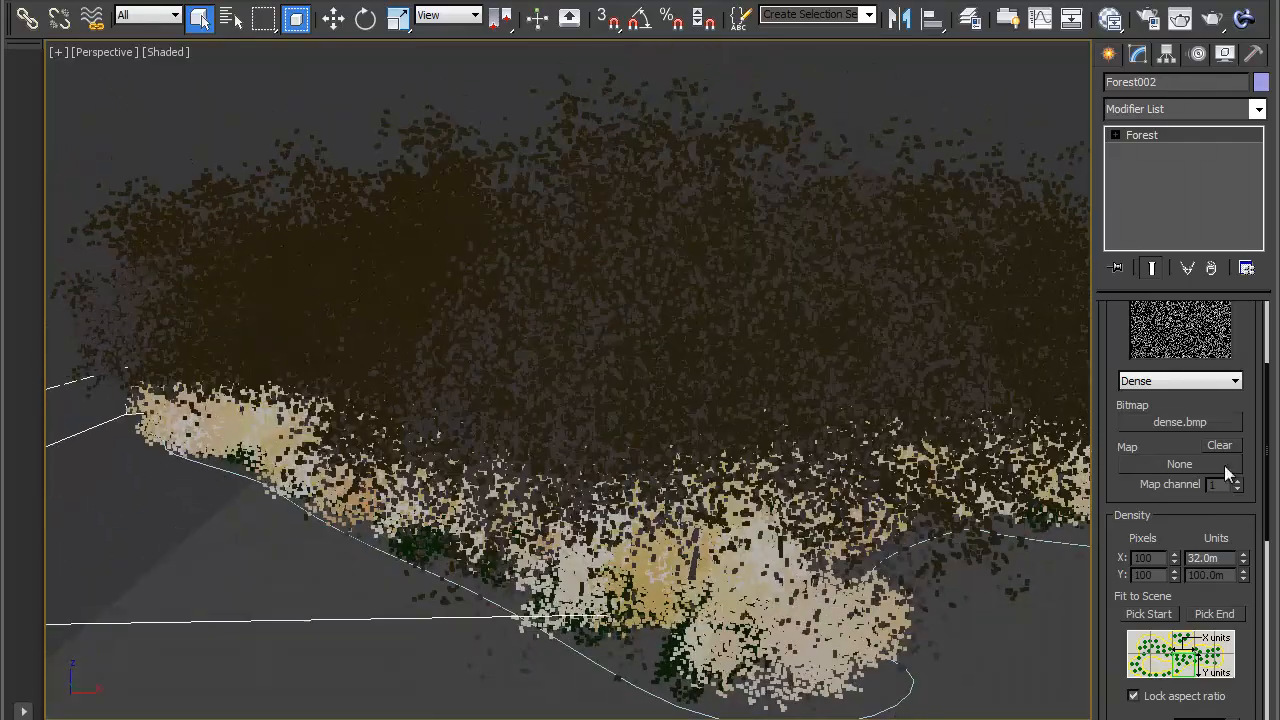
Enable random rotation for the bushes in the forest's transform settings
scroll(1240, 400, "up", 3)
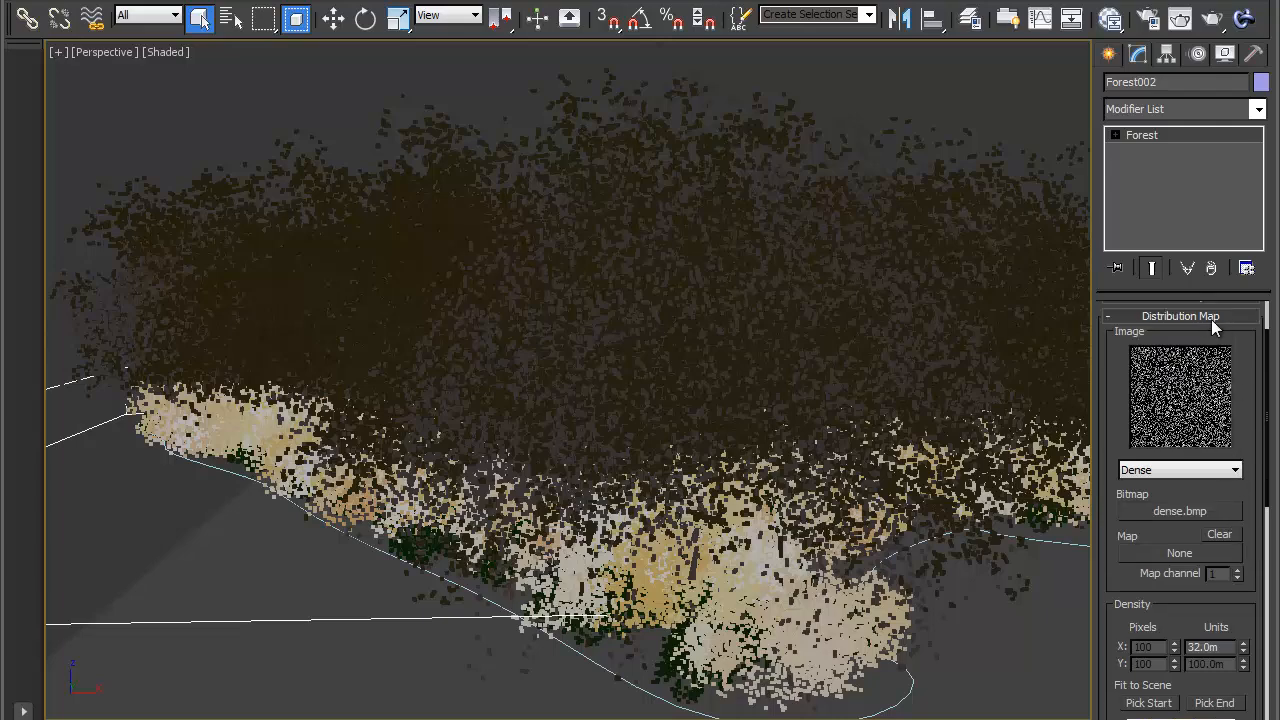
left_click(1211, 319)
left_click(1197, 489)
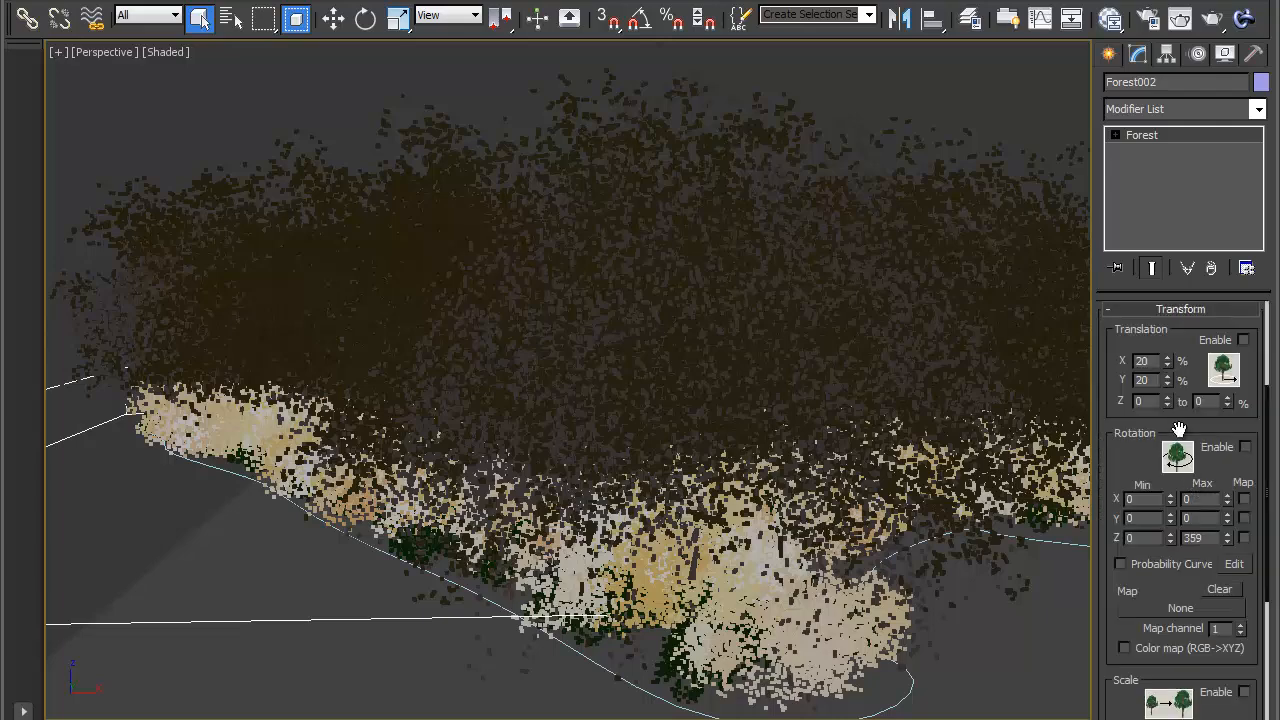
left_click(1244, 451)
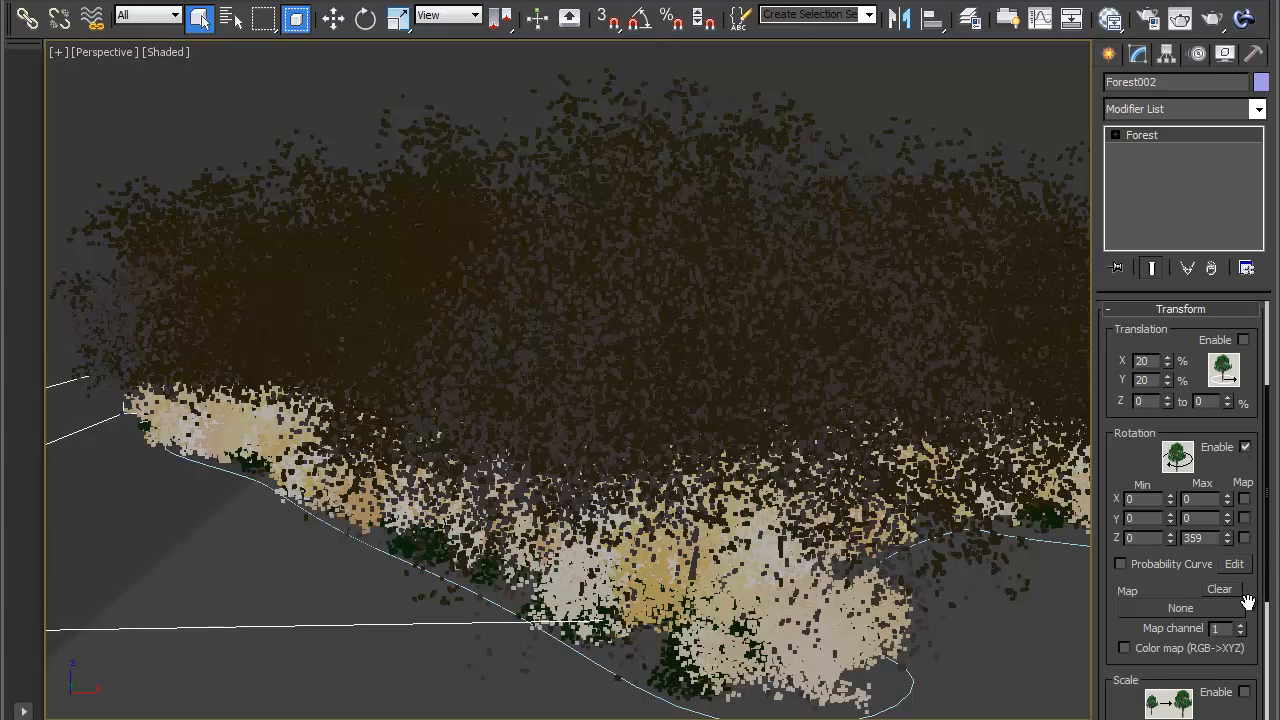
Set the bushes' random rotation range to -5 to 5 on both the X and Y axes
left_click_drag(1160, 663, 1148, 622)
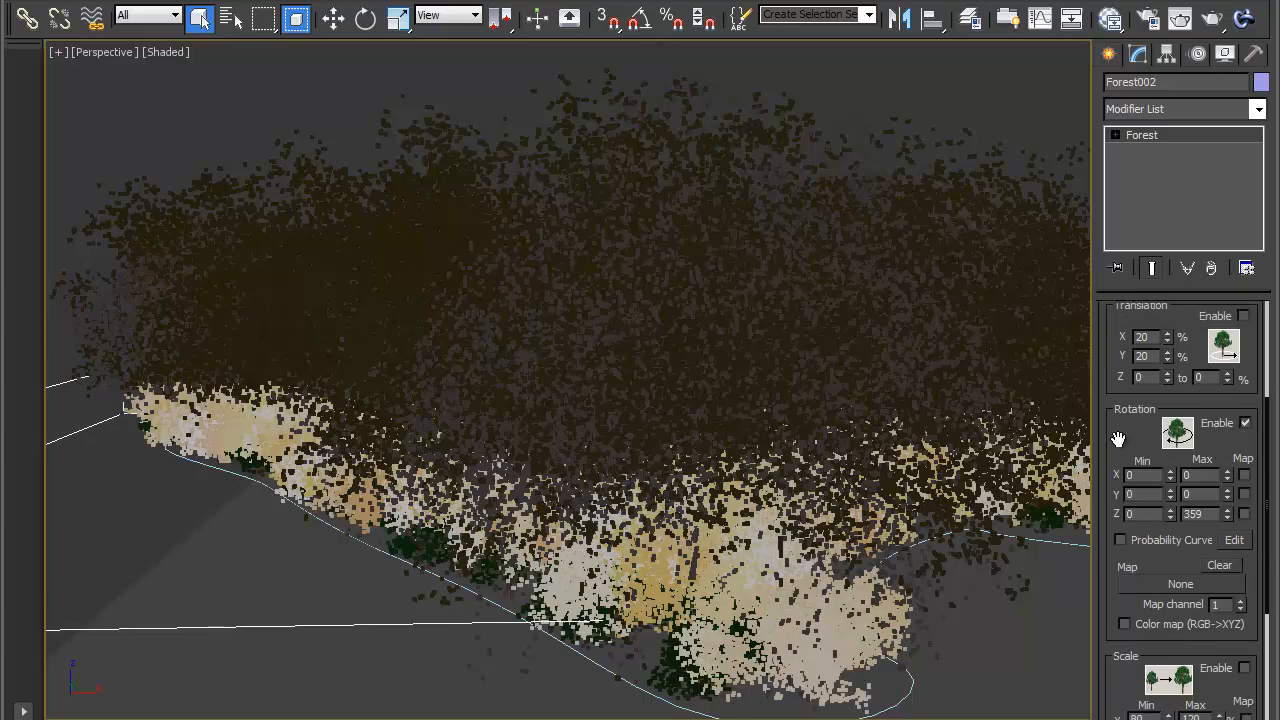
scroll(1118, 443, "up", 1)
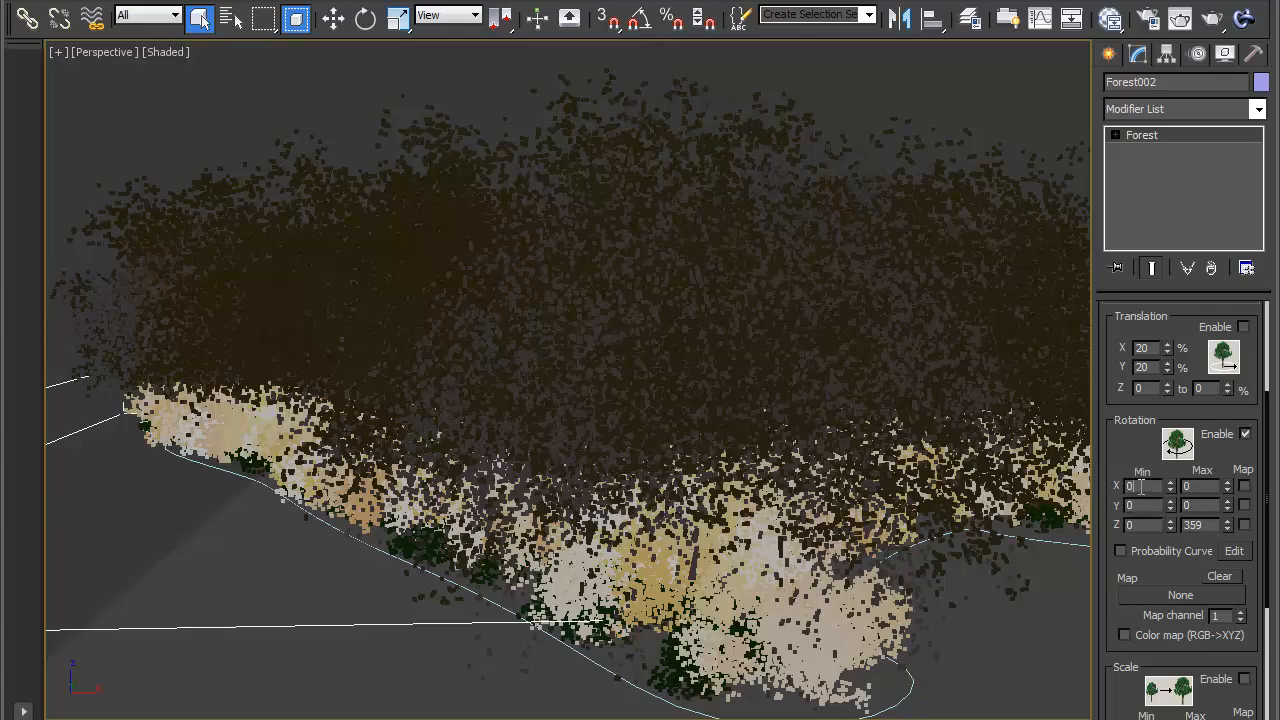
key("Tab")
type("5")
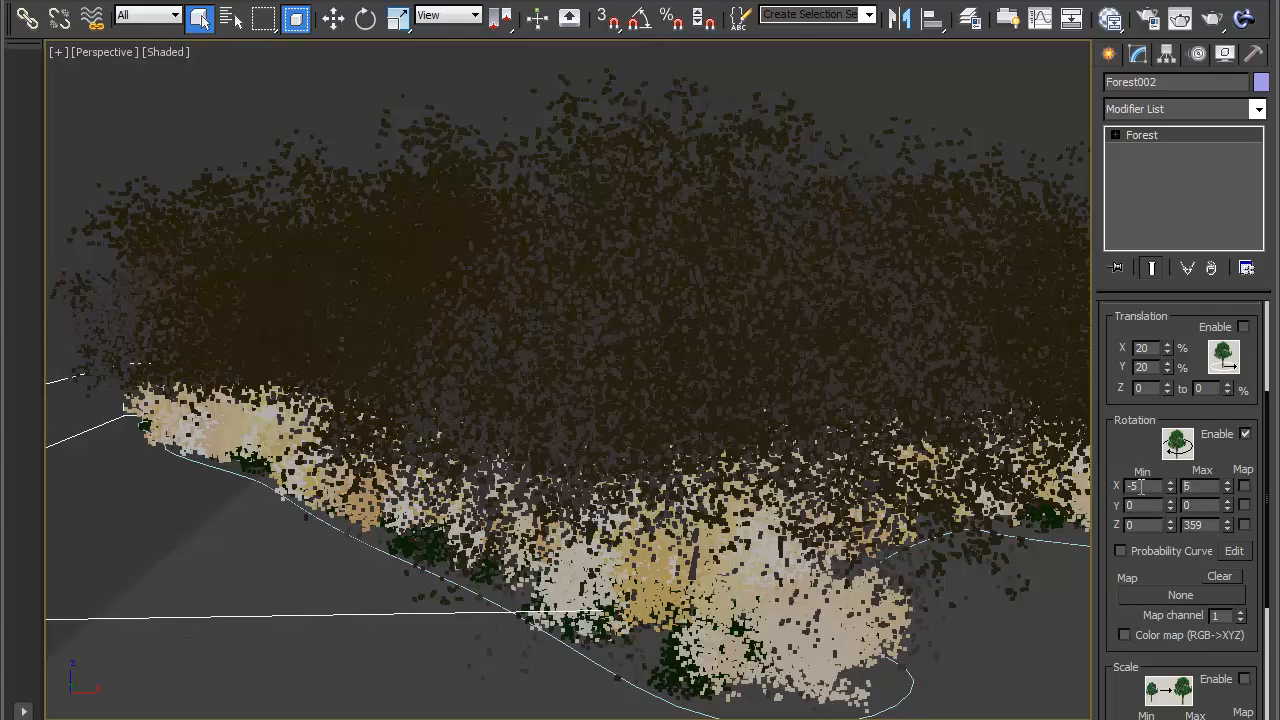
key("Tab")
key("Tab")
type("5")
key("Tab")
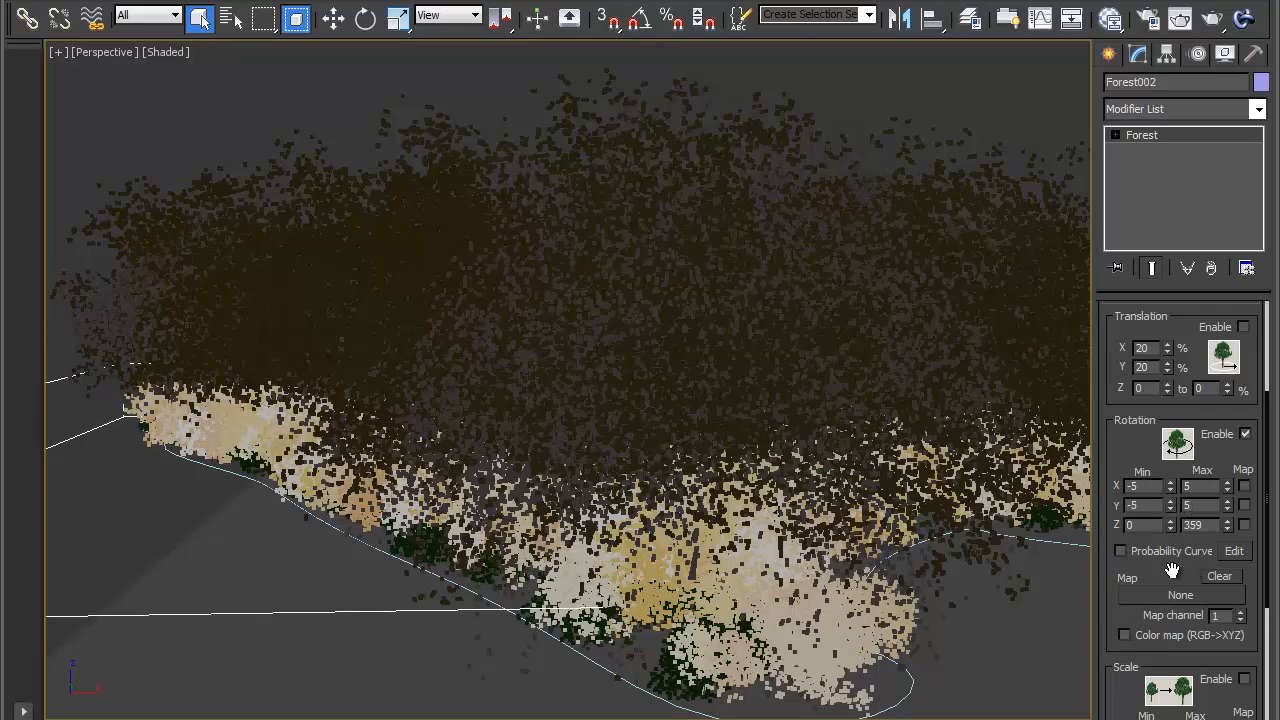
left_click_drag(1169, 571, 1212, 388)
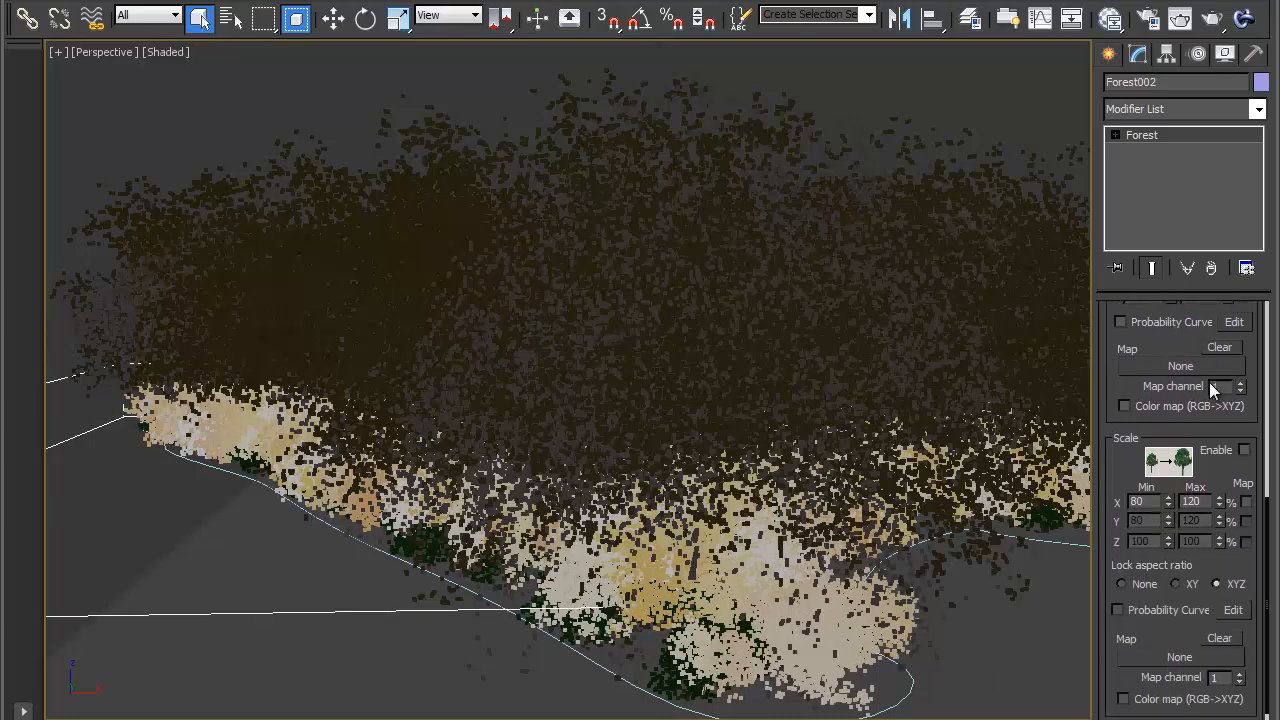
Enable random scaling for the bushes in the forest's transform settings
left_click(1244, 450)
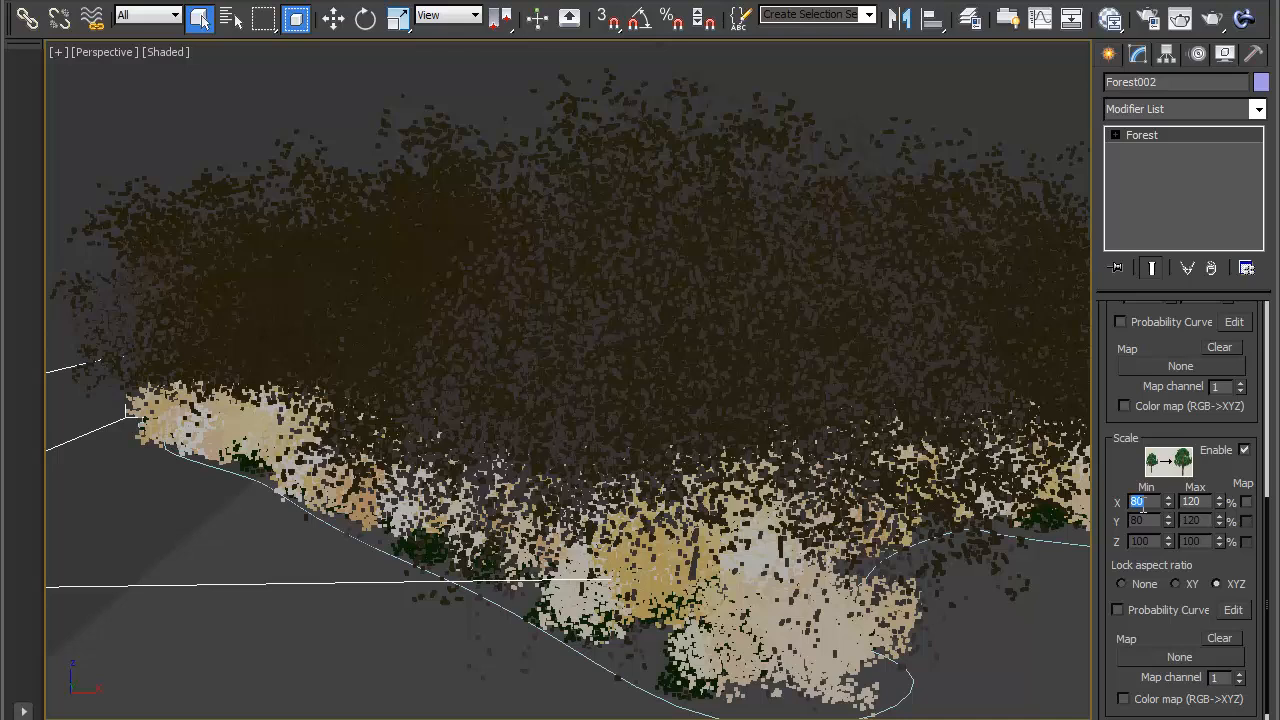
key("Tab")
key("Return")
middle_click_drag(744, 594, 786, 533, "alt")
scroll(1132, 470, "up", 5)
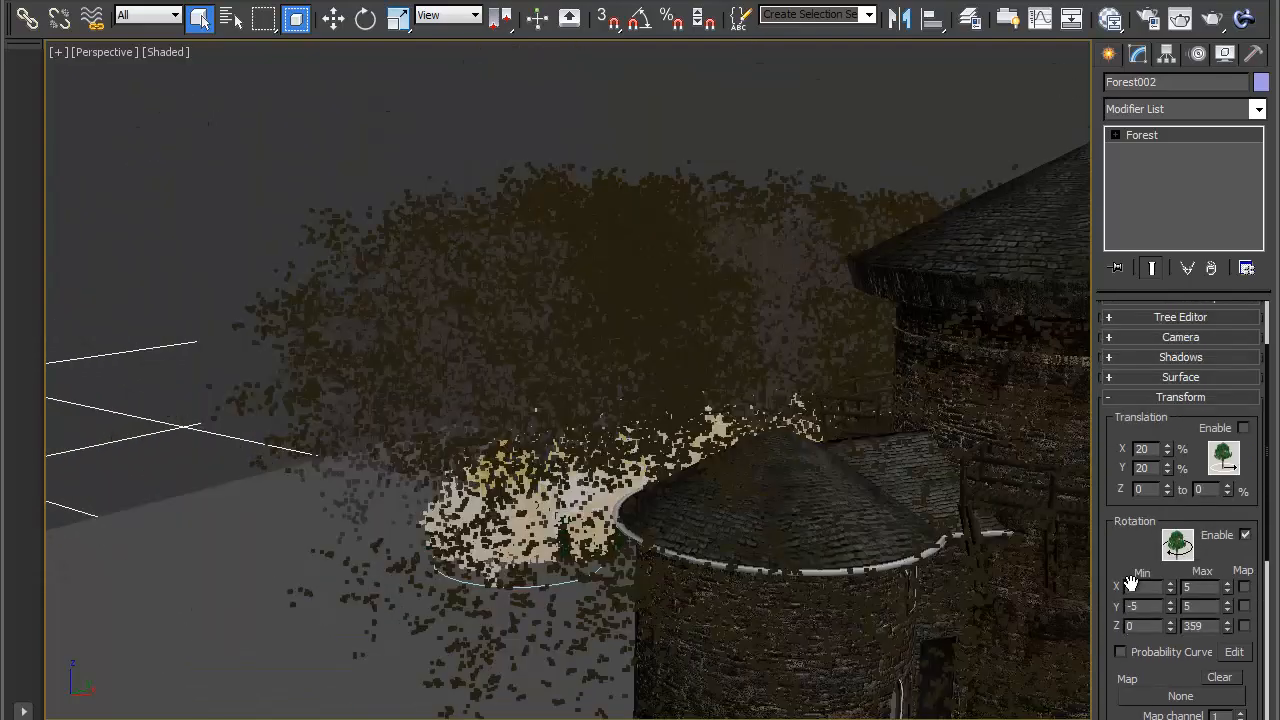
Add Spline_Trees_3, the spline around the foreground tree group, as a second include area of the bush forest
left_click(1143, 497)
middle_click_drag(786, 571, 622, 510, "alt")
scroll(620, 535, "down", 5)
middle_click_drag(666, 465, 691, 346, "alt")
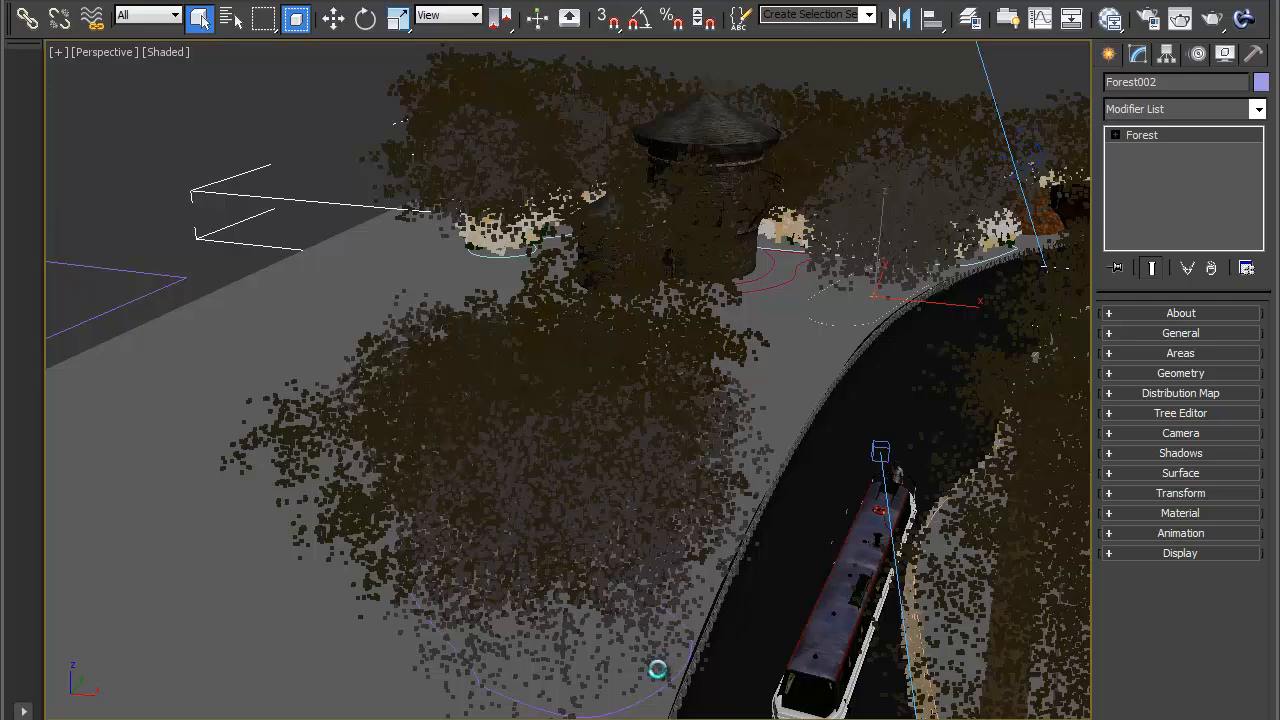
left_click(1173, 354)
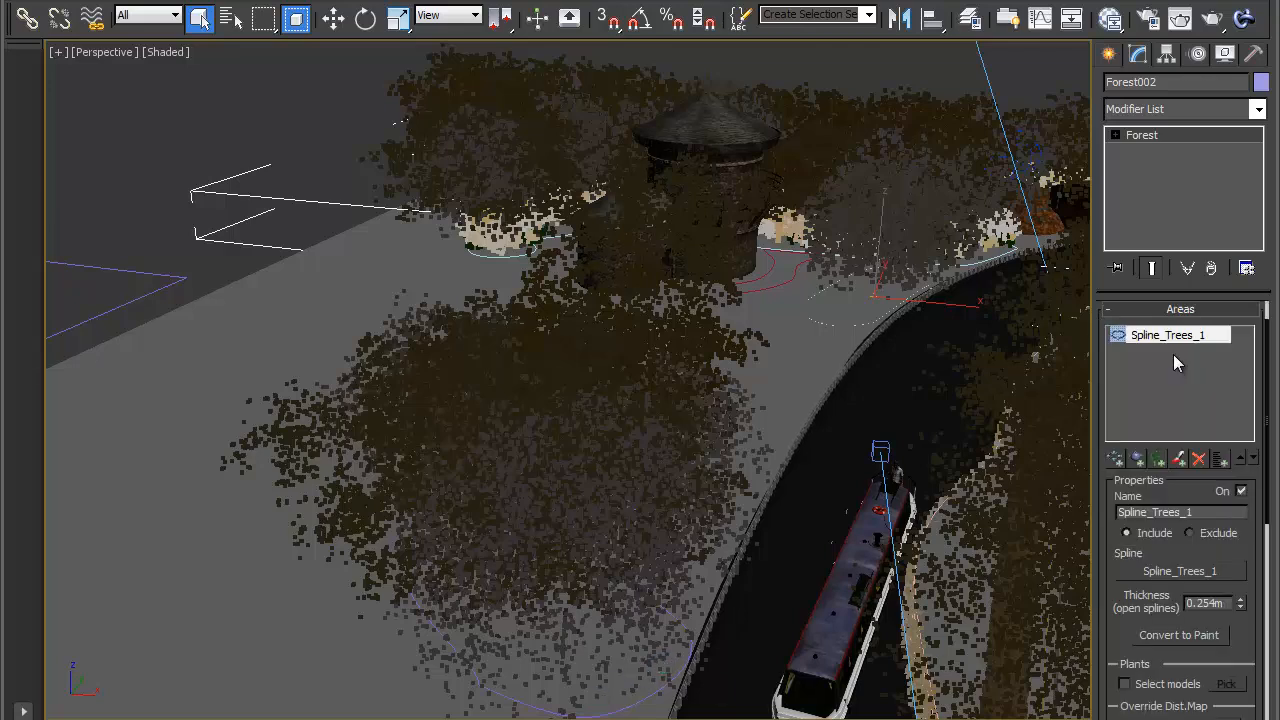
left_click(1114, 460)
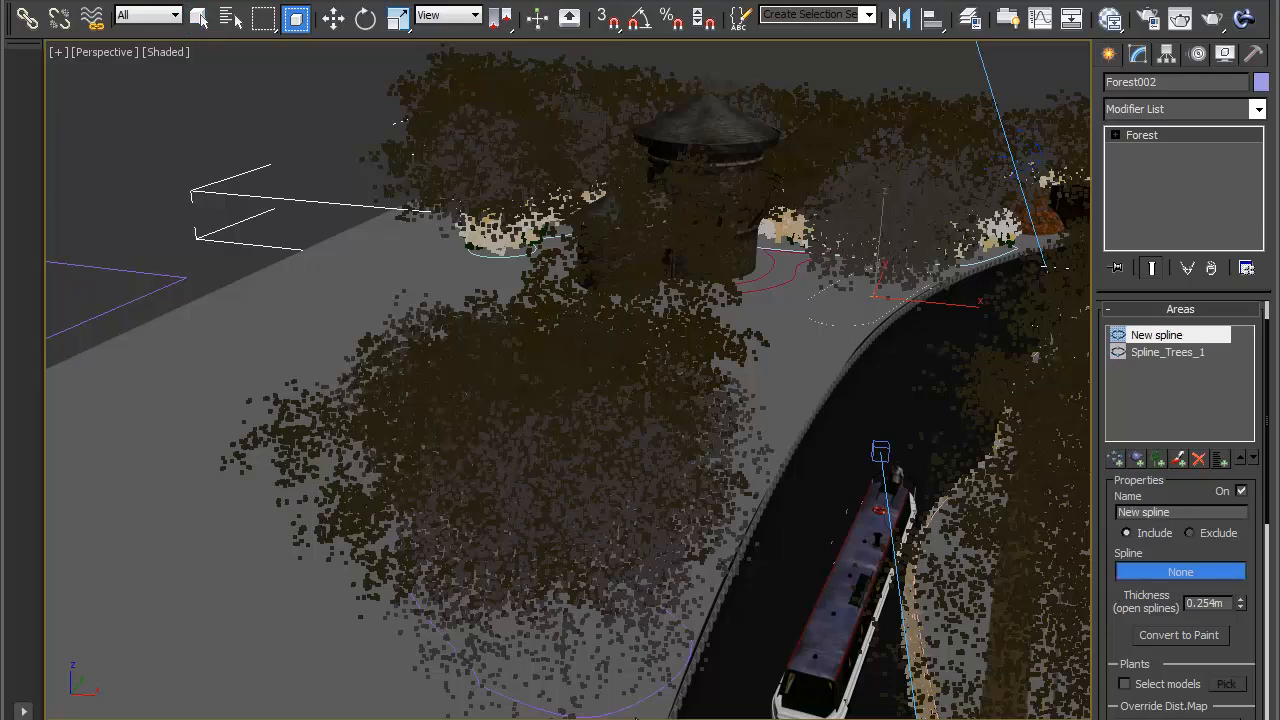
left_click(632, 705)
key("w")
Add Spline_Bushes_1, the closed spline beside the tower's base, as another include area of the bush forest
middle_click_drag(780, 509, 737, 591)
scroll(749, 517, "up", 5)
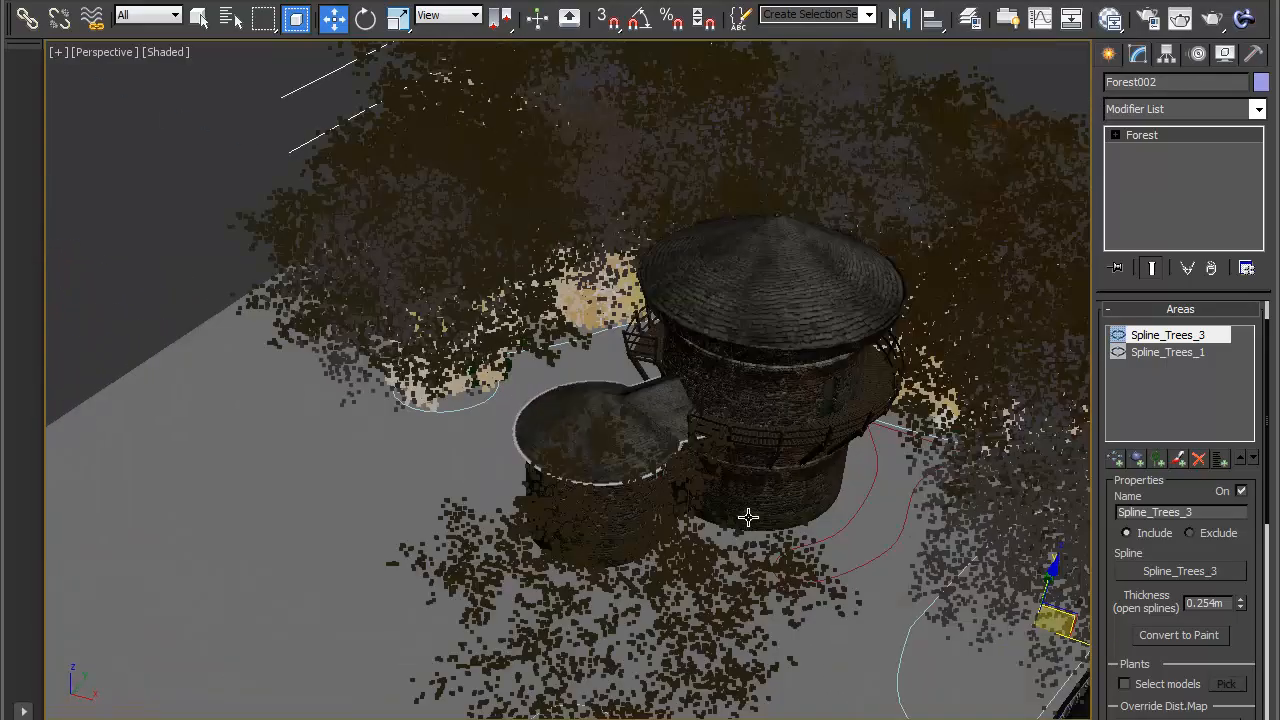
middle_click_drag(657, 543, 656, 548, "alt")
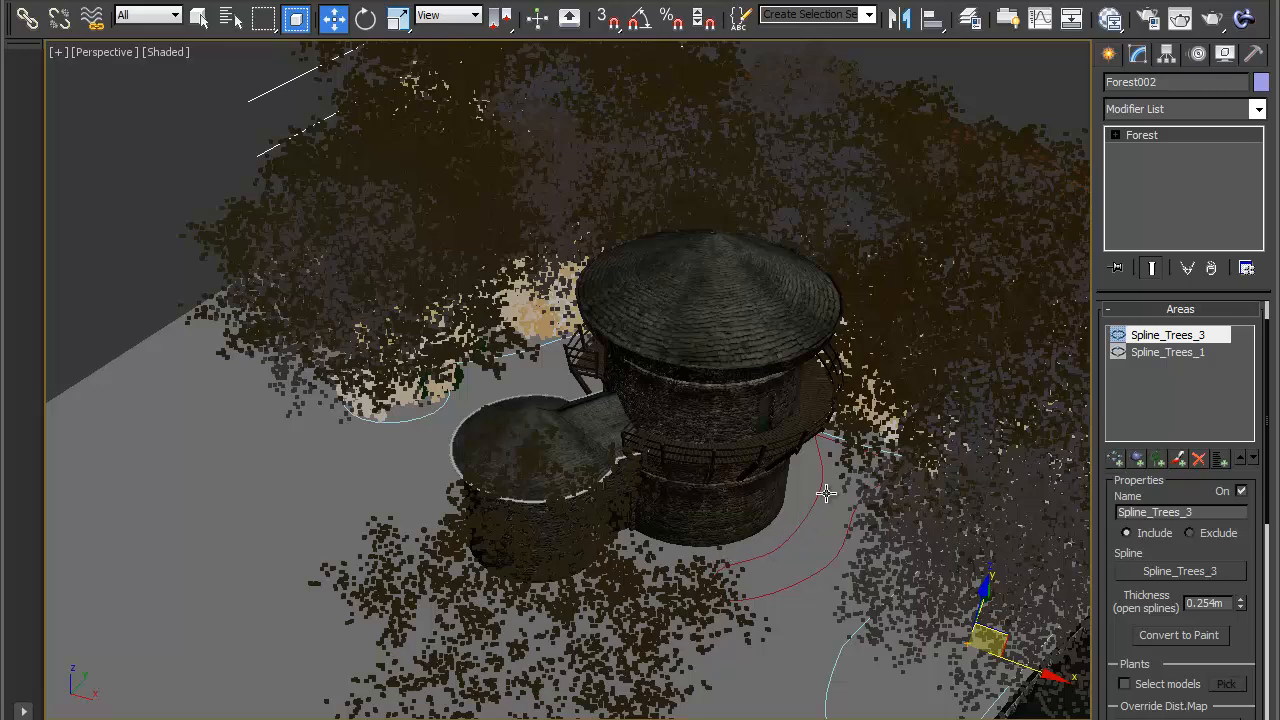
left_click(1121, 458)
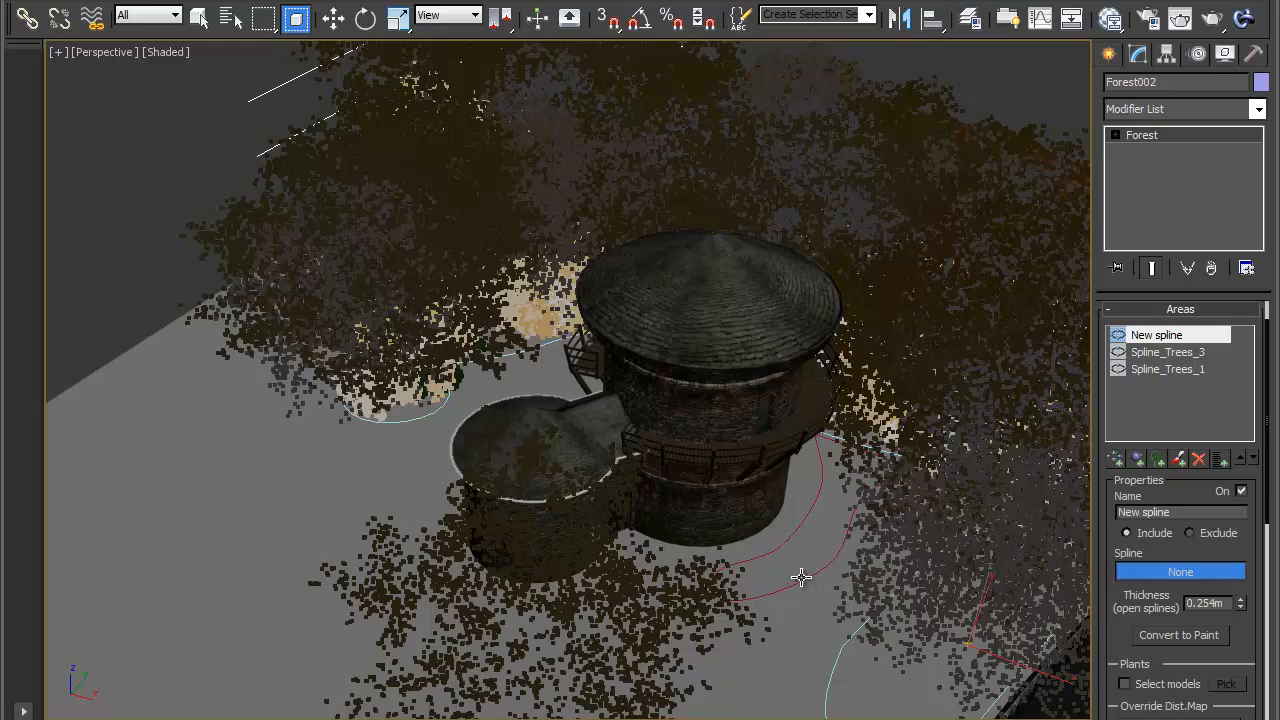
left_click(778, 548)
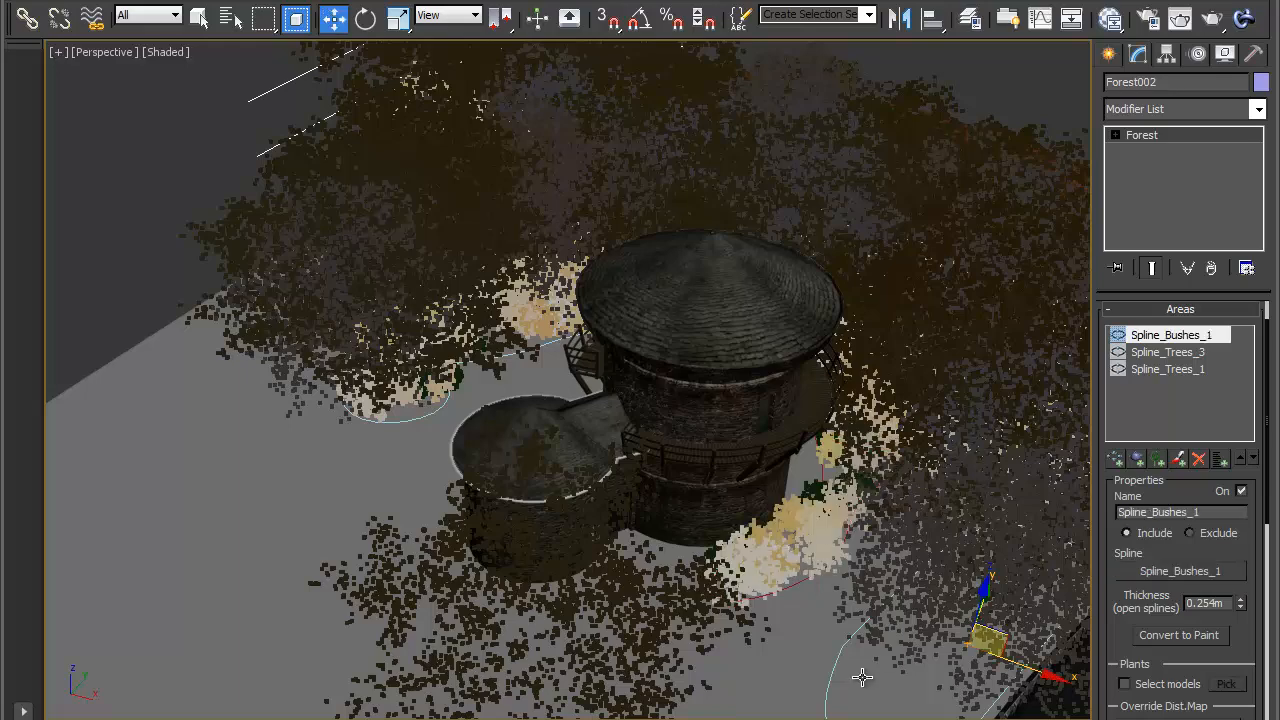
middle_click_drag(857, 677, 898, 468, "alt")
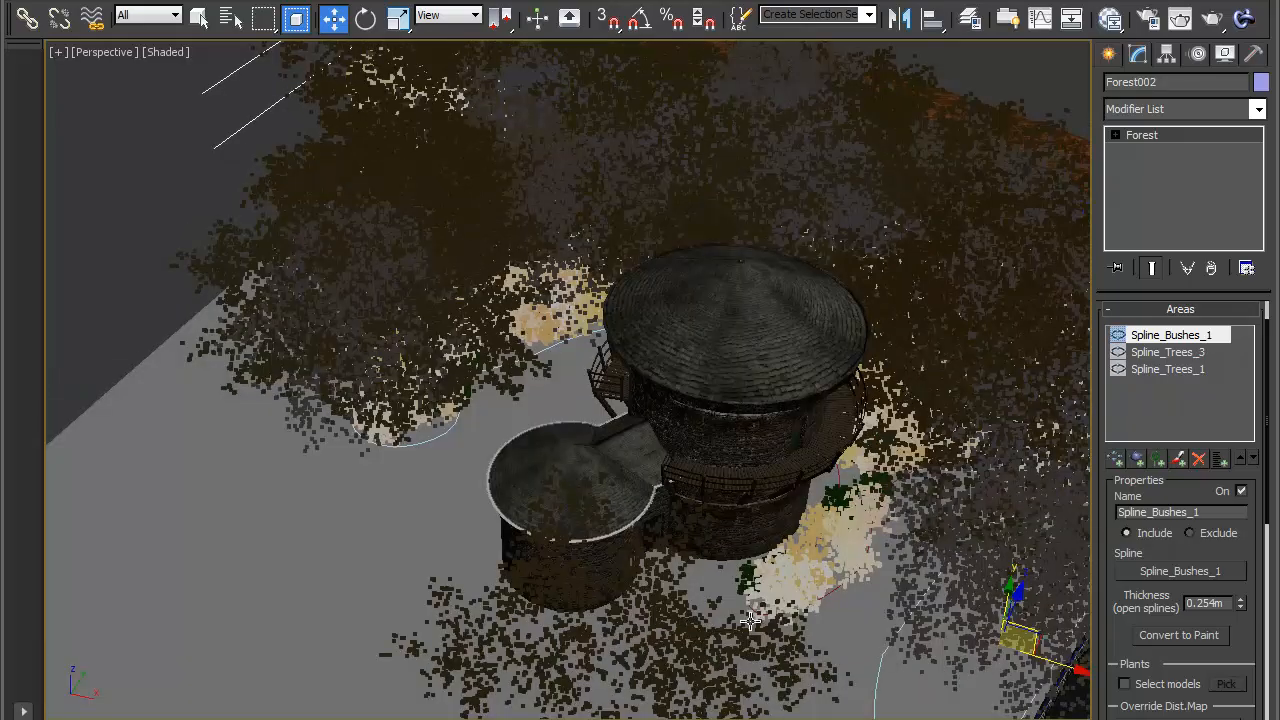
middle_click_drag(803, 632, 749, 564, "alt")
scroll(748, 564, "up", 5)
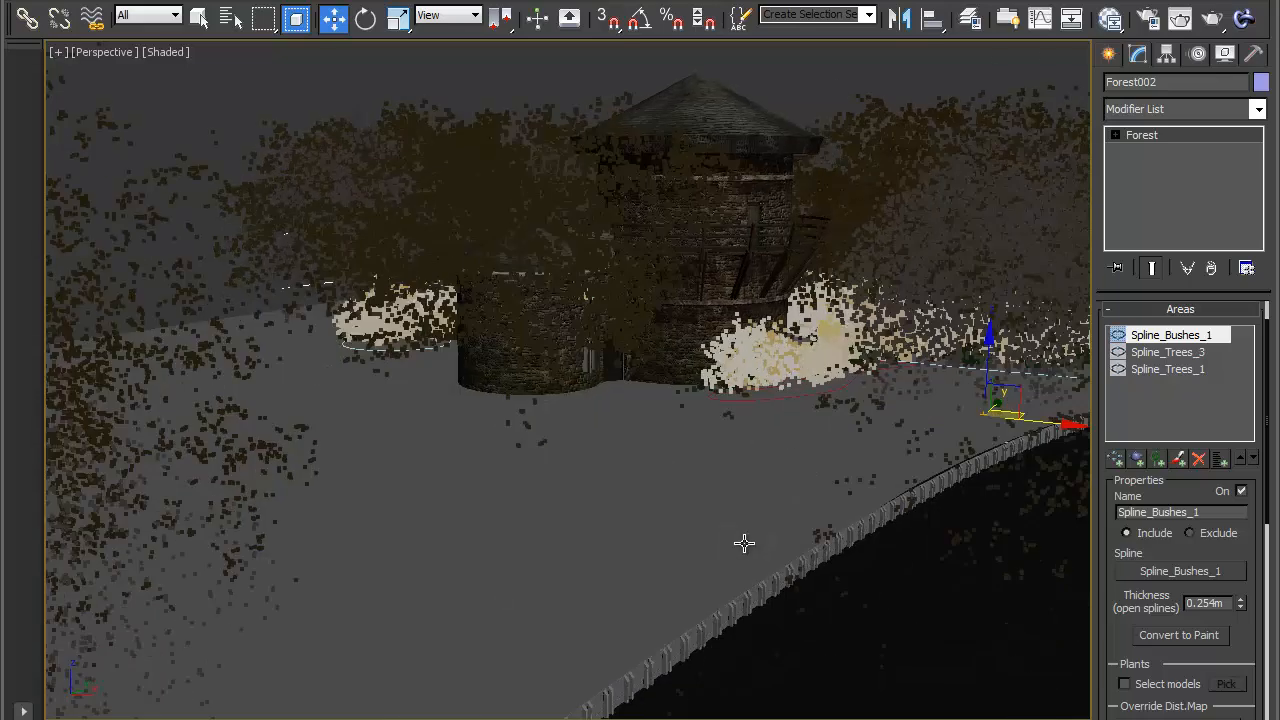
Rename the bush forest object as Forest_bushes_left
key("shift+z")
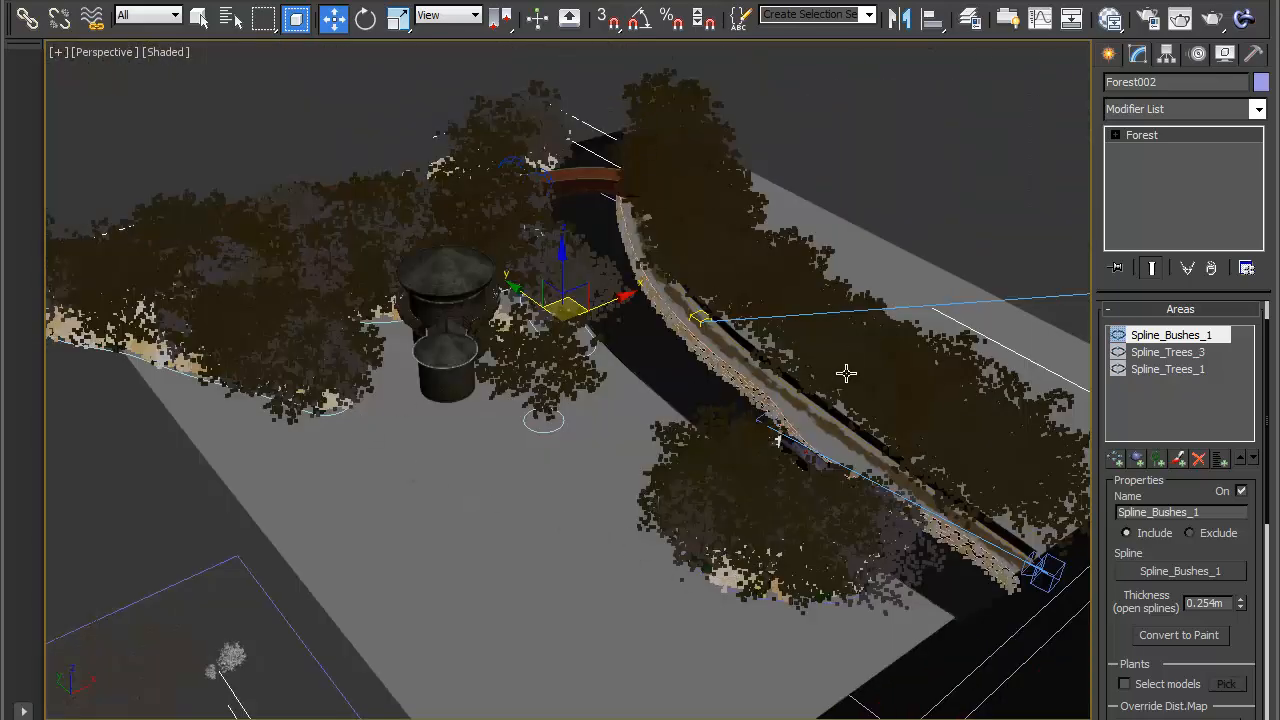
mouse_move(777, 422)
middle_mouse_down("alt")
mouse_move(775, 467)
mouse_move(762, 430)
middle_mouse_up("alt")
middle_click_drag(640, 413, 678, 448)
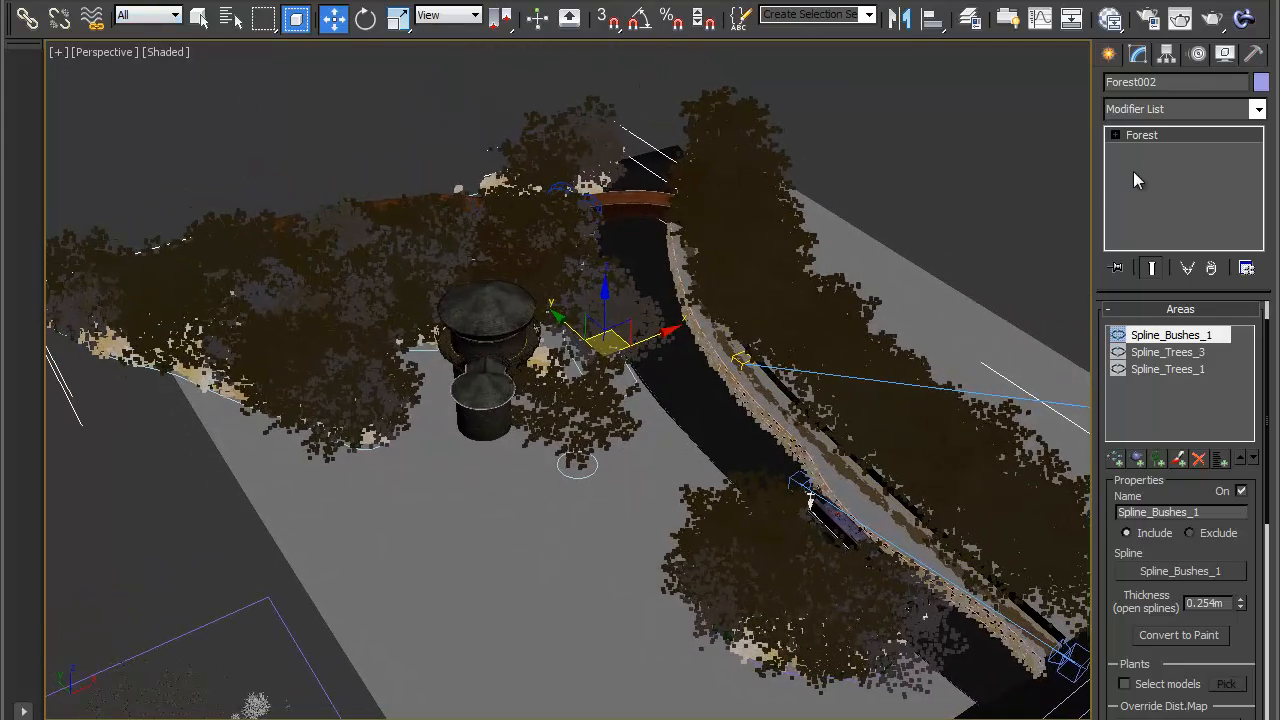
left_click_drag(1136, 81, 1240, 106)
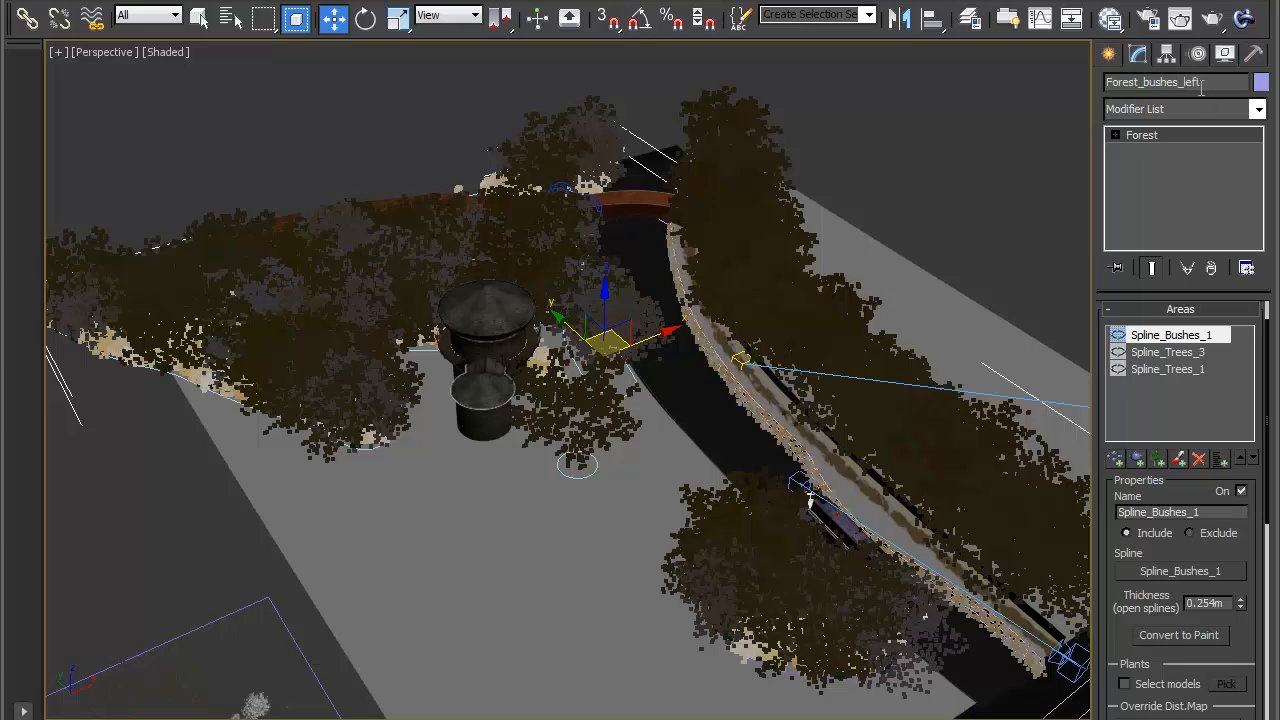
Clone the bush forest as an independent copy named Forest_bushes_right
key("ctrl+v")
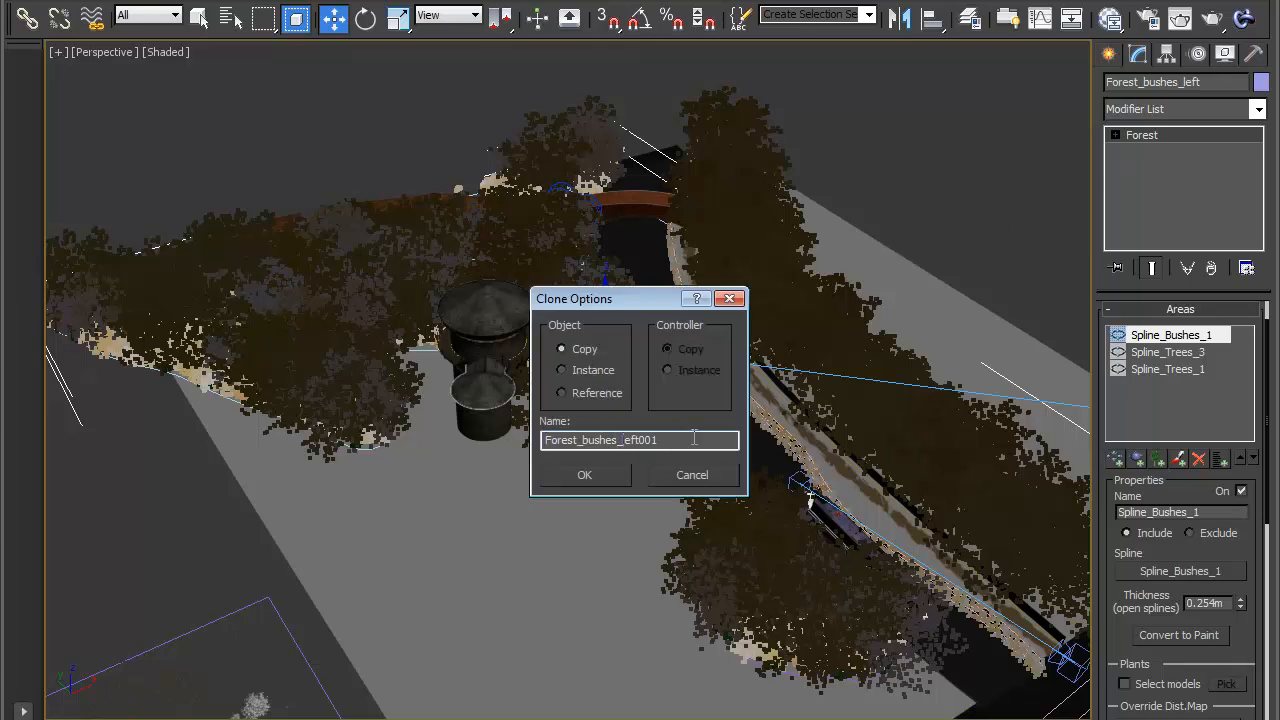
left_click_drag(694, 437, 896, 406)
type("righ")
left_click(610, 478)
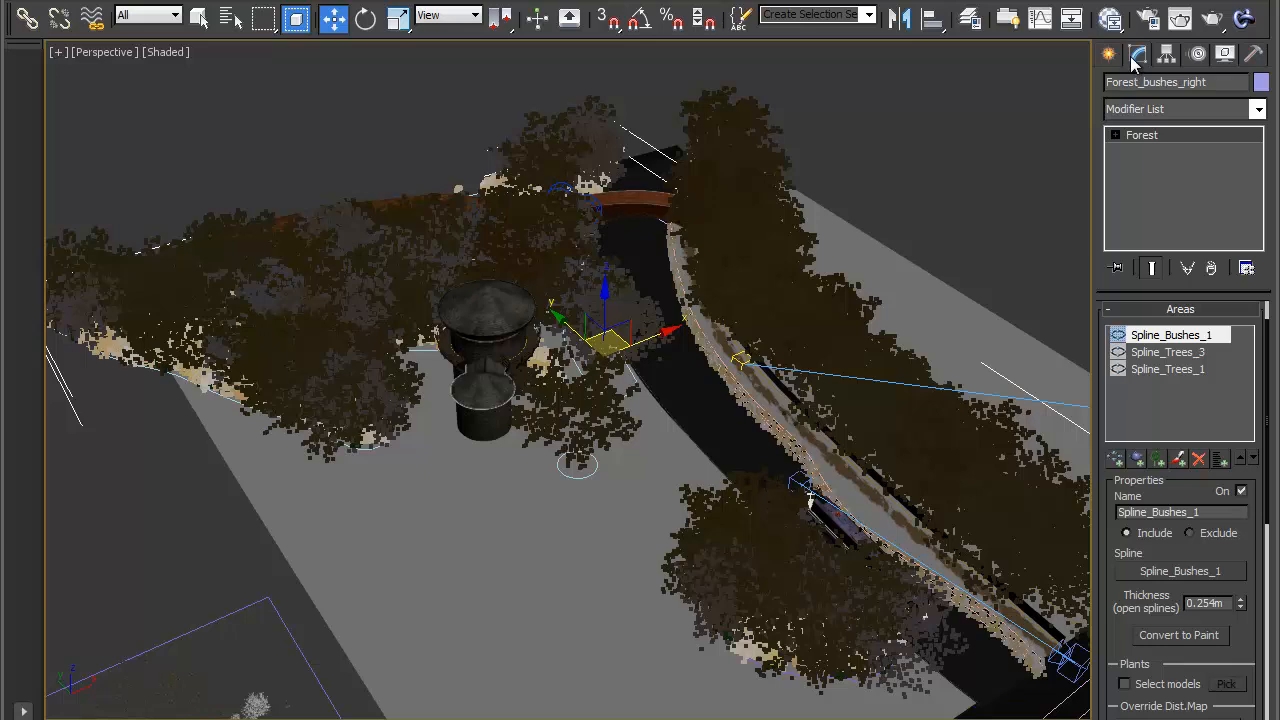
Remove all three inherited spline areas from Forest_bushes_right
left_click(1218, 459)
left_click(1218, 459)
left_click(1218, 459)
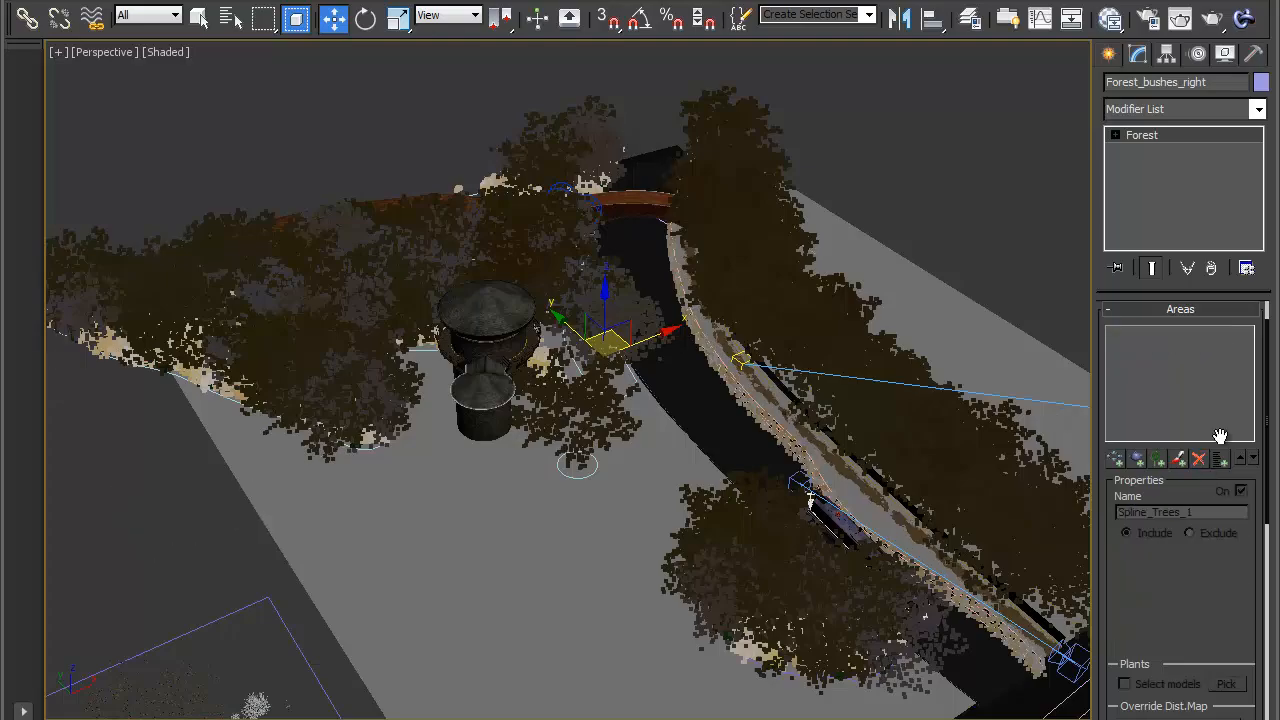
Add the open spline Spline_Trees, behind the towpath fence, as the scatter area of Forest_bushes_right
left_click(1115, 460)
middle_click_drag(985, 480, 773, 414, "alt")
scroll(680, 449, "up", 5)
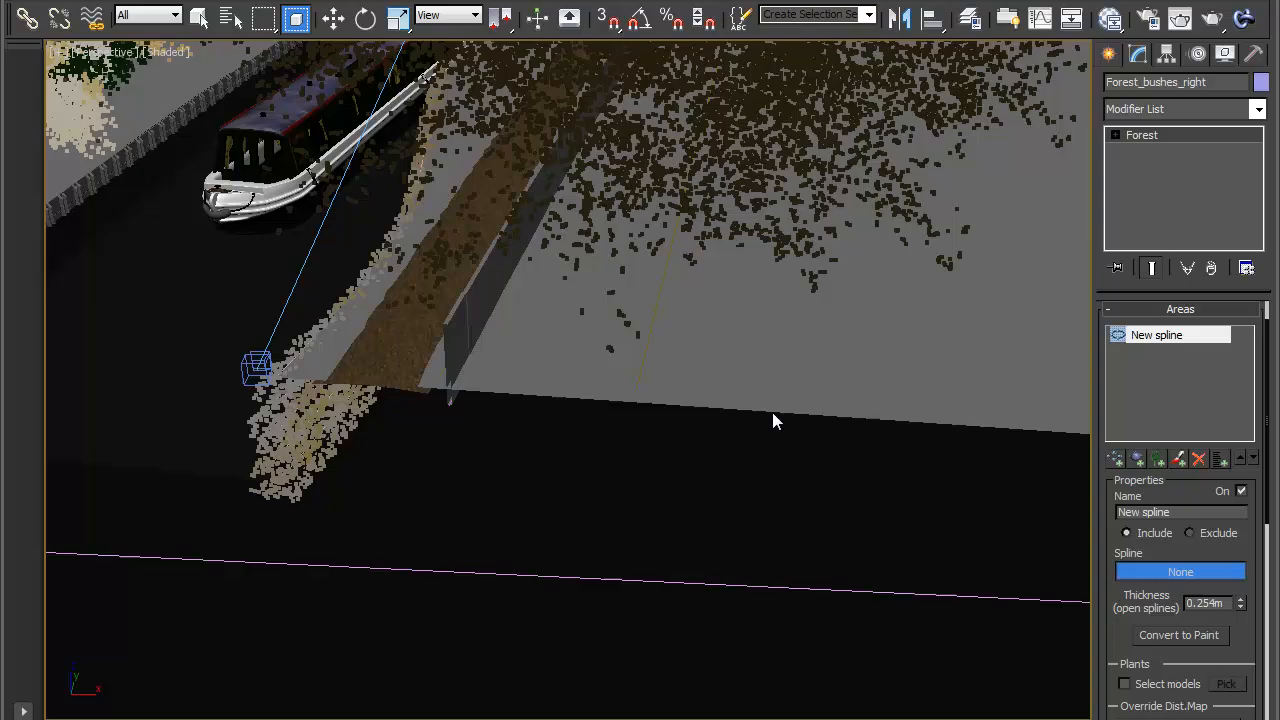
left_click(651, 338)
middle_click_drag(651, 338, 829, 391, "alt")
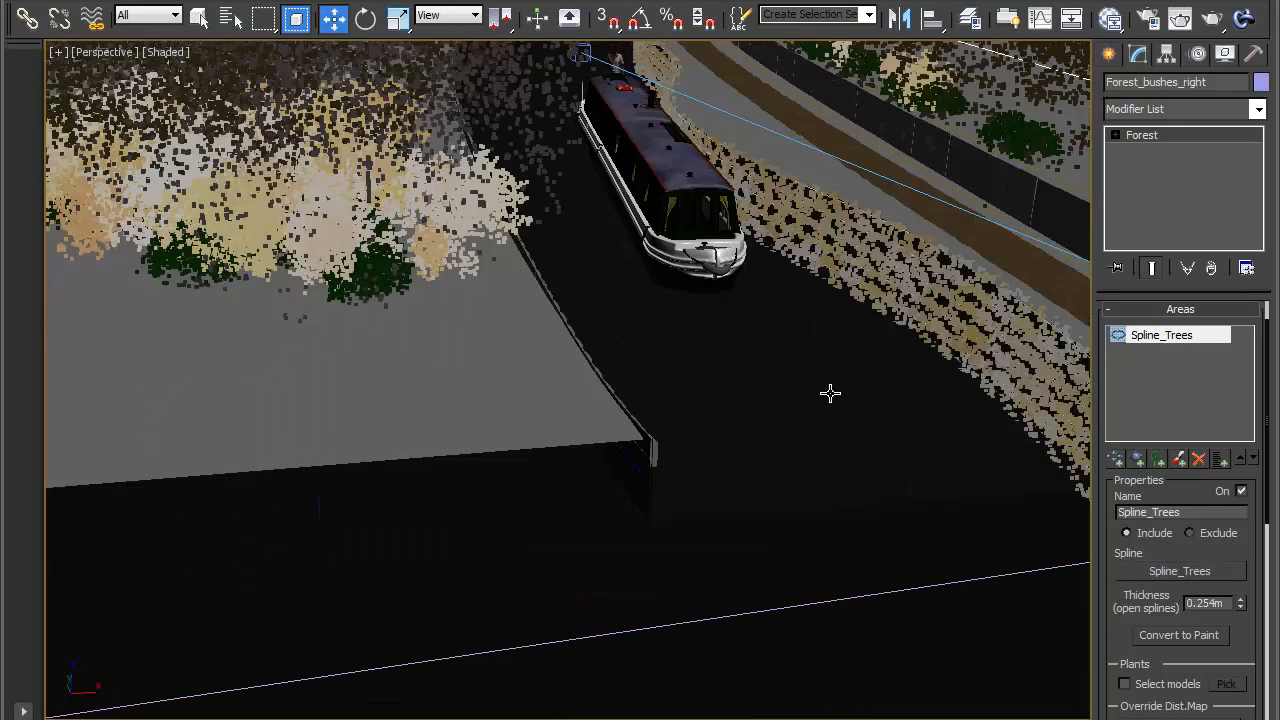
middle_click_drag(953, 441, 869, 478, "alt")
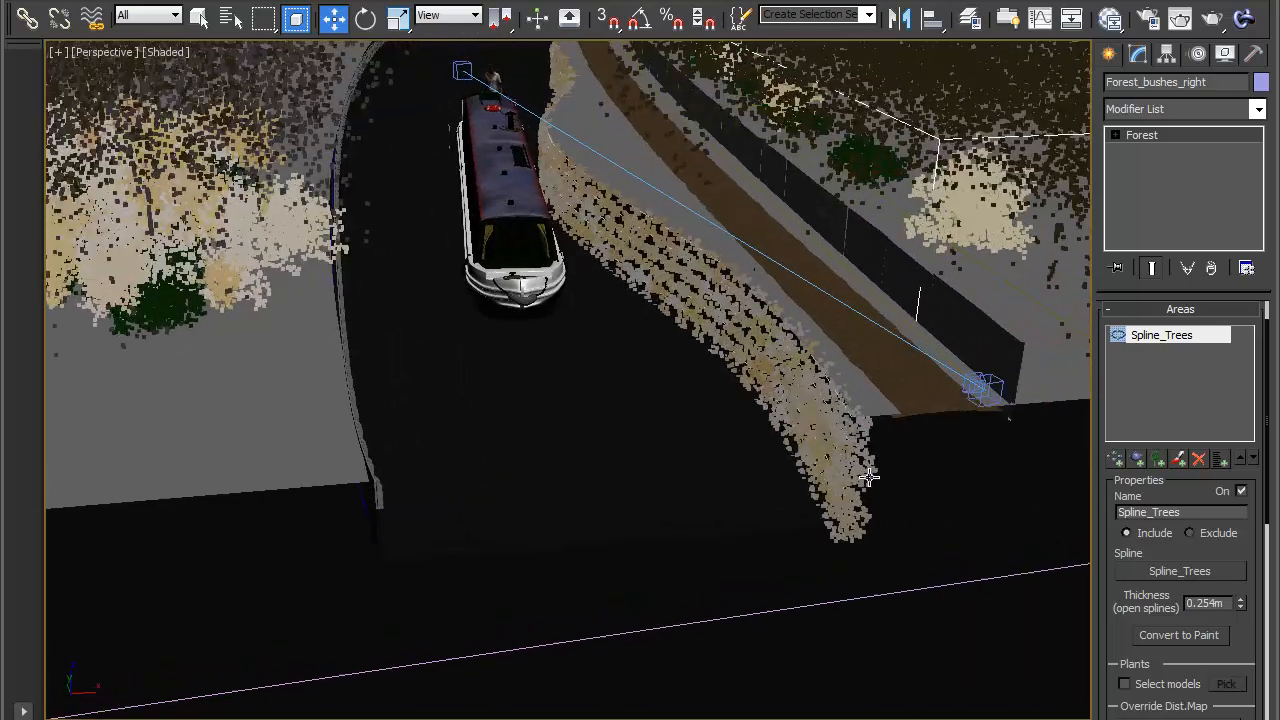
Set the open-spline thickness of the Spline_Trees area to 2.2 m
double_click(1201, 601)
type("2.2")
key("Return")
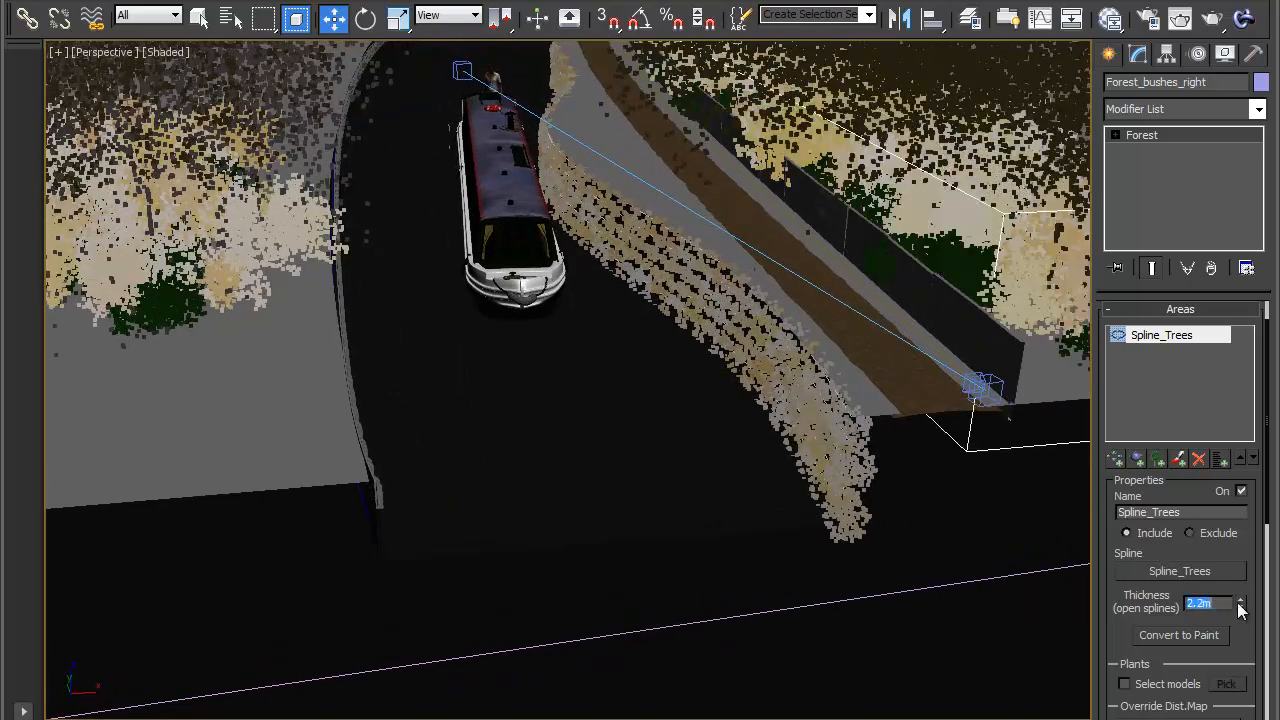
middle_click_drag(742, 378, 573, 501, "alt")
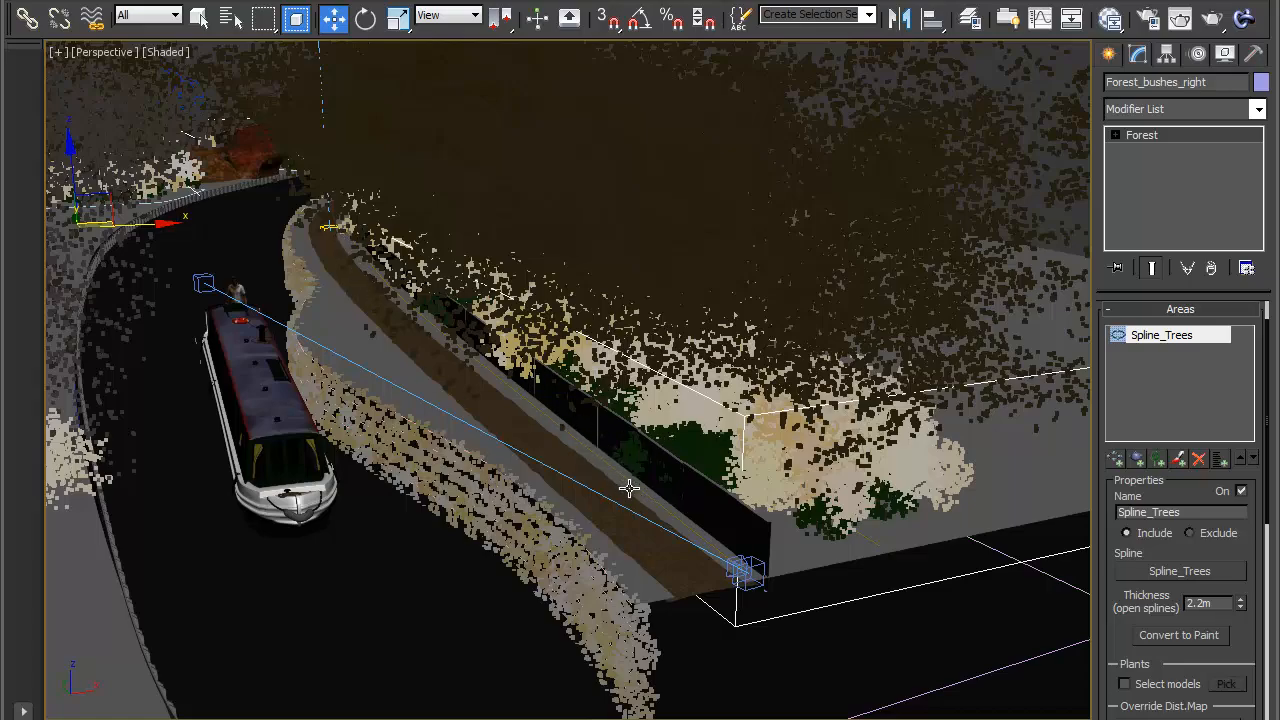
Create a new Forest Pro object on Spline_Small_Hedge, the spline running between the towpath and the fence
scroll(634, 494, "up", 2)
scroll(595, 481, "up", 2)
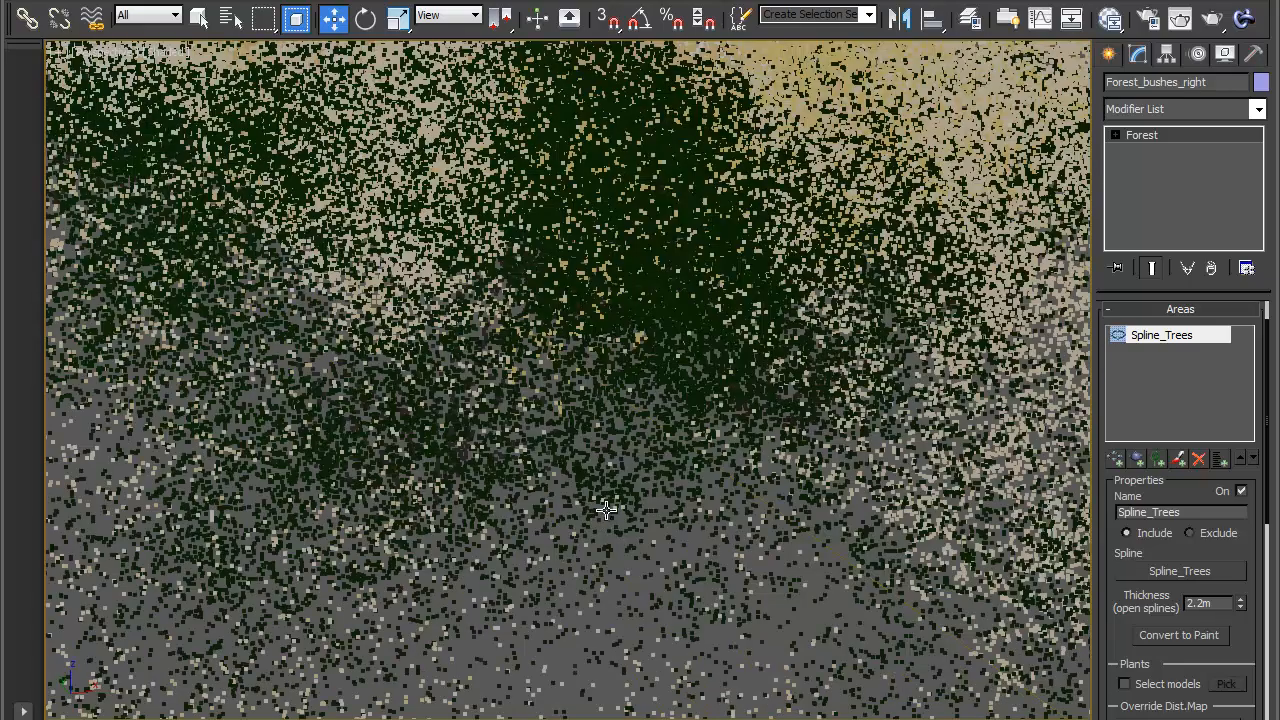
scroll(604, 516, "down", 1)
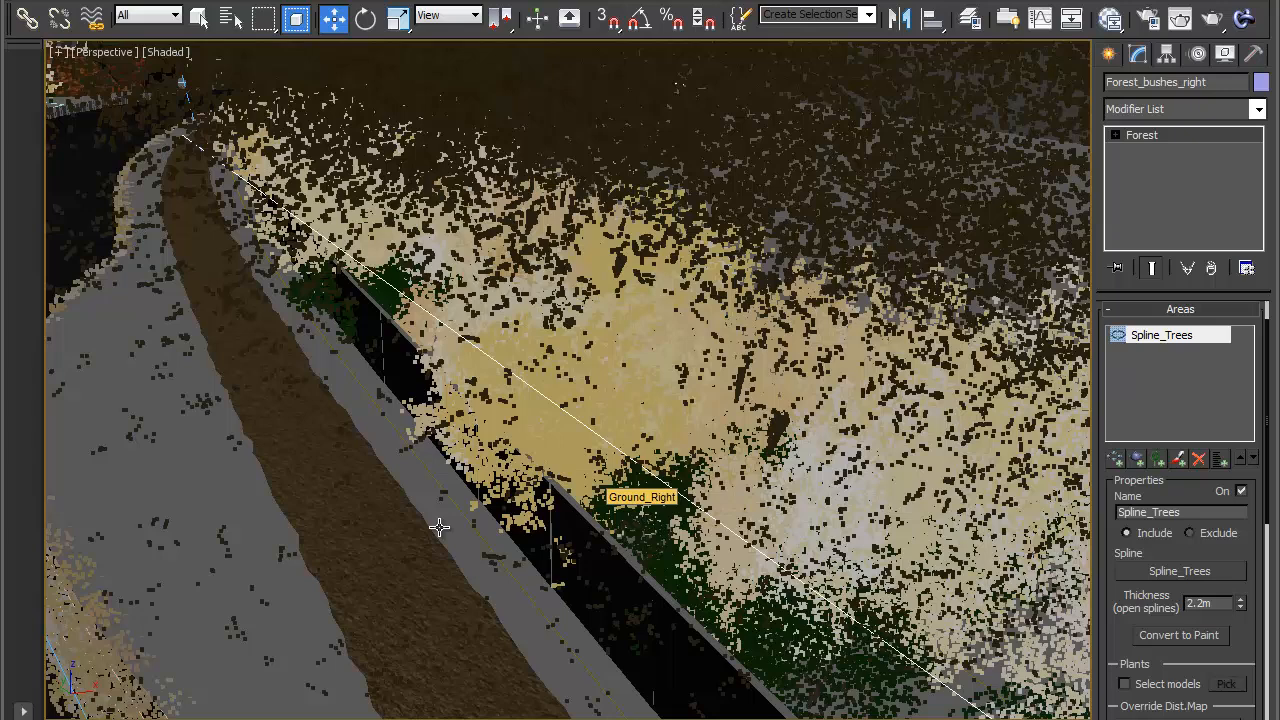
left_click(1108, 56)
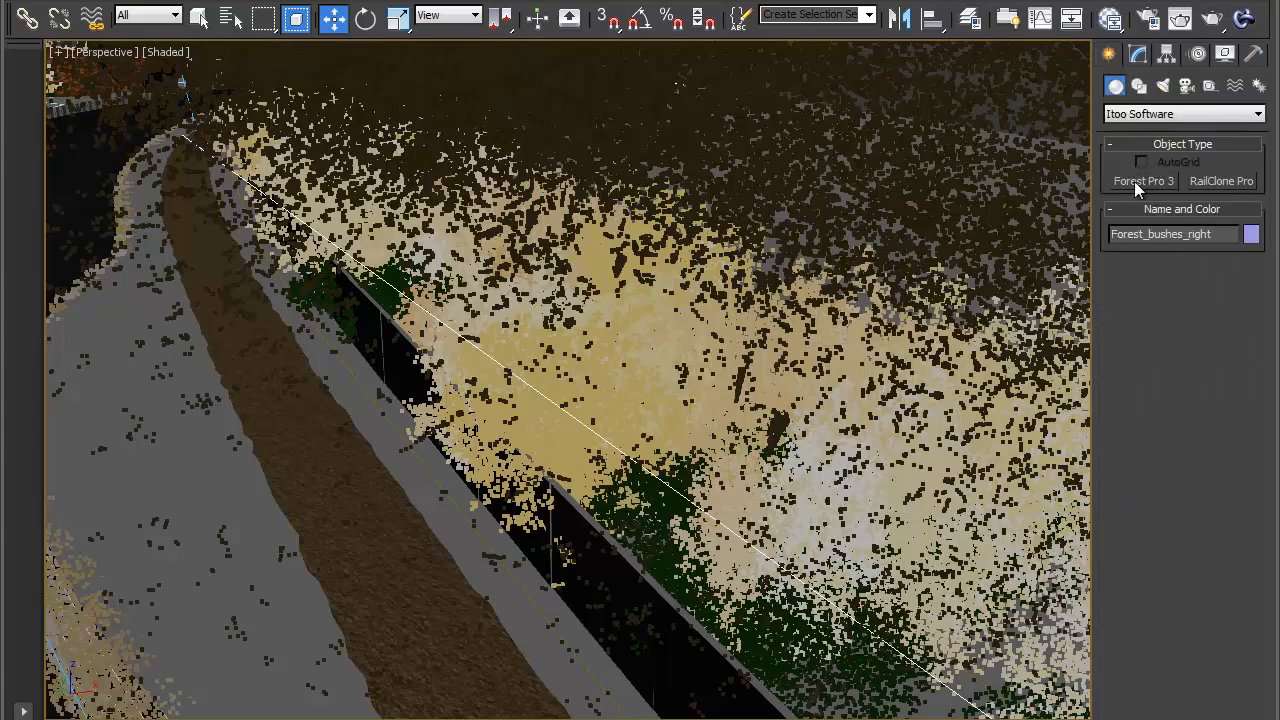
left_click(1140, 181)
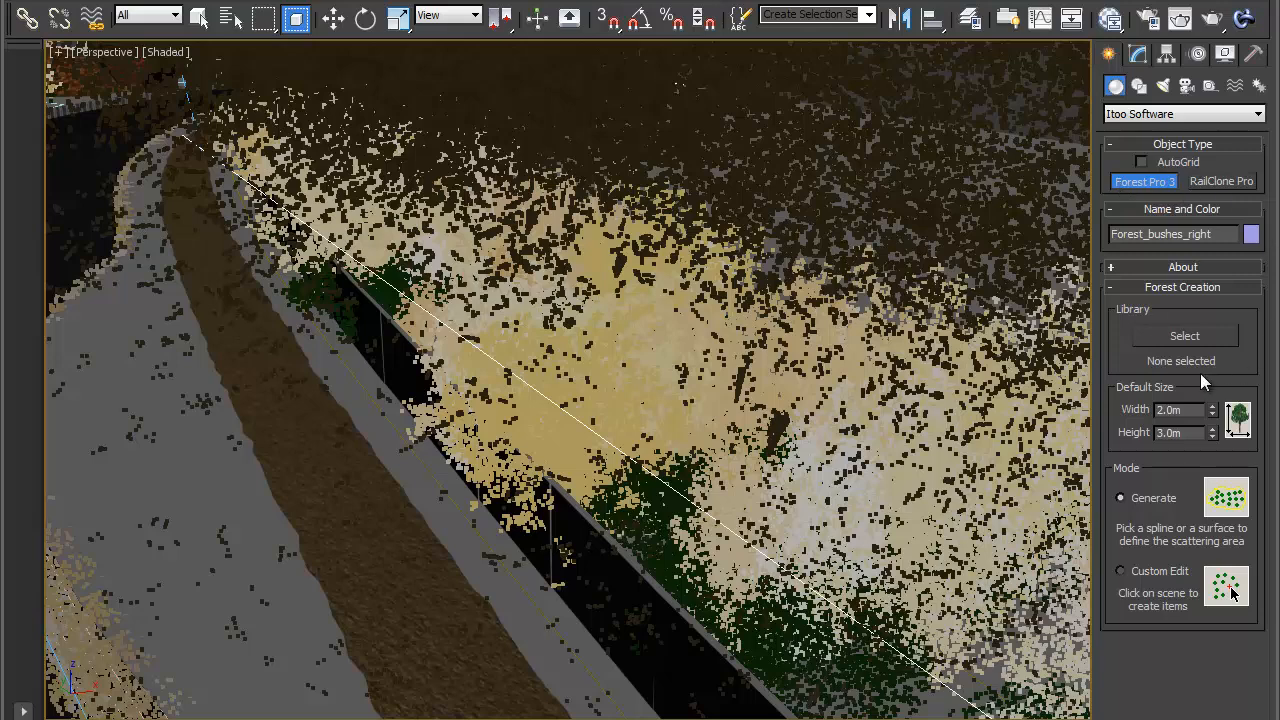
left_click(591, 675)
middle_click_drag(560, 634, 543, 540)
middle_click_drag(637, 630, 543, 548)
left_click(1146, 57)
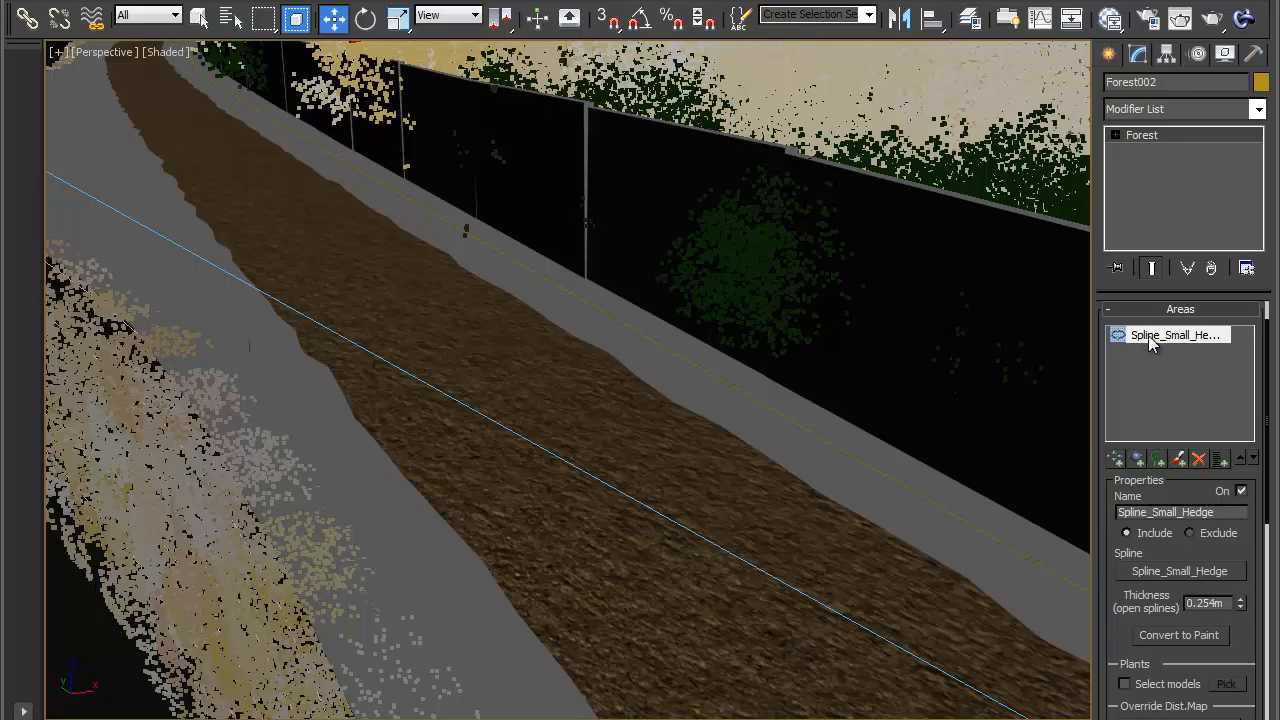
Set the open-spline thickness of the Spline_Small_Hedge area to 0.25 m
middle_click_drag(654, 503, 557, 523, "alt")
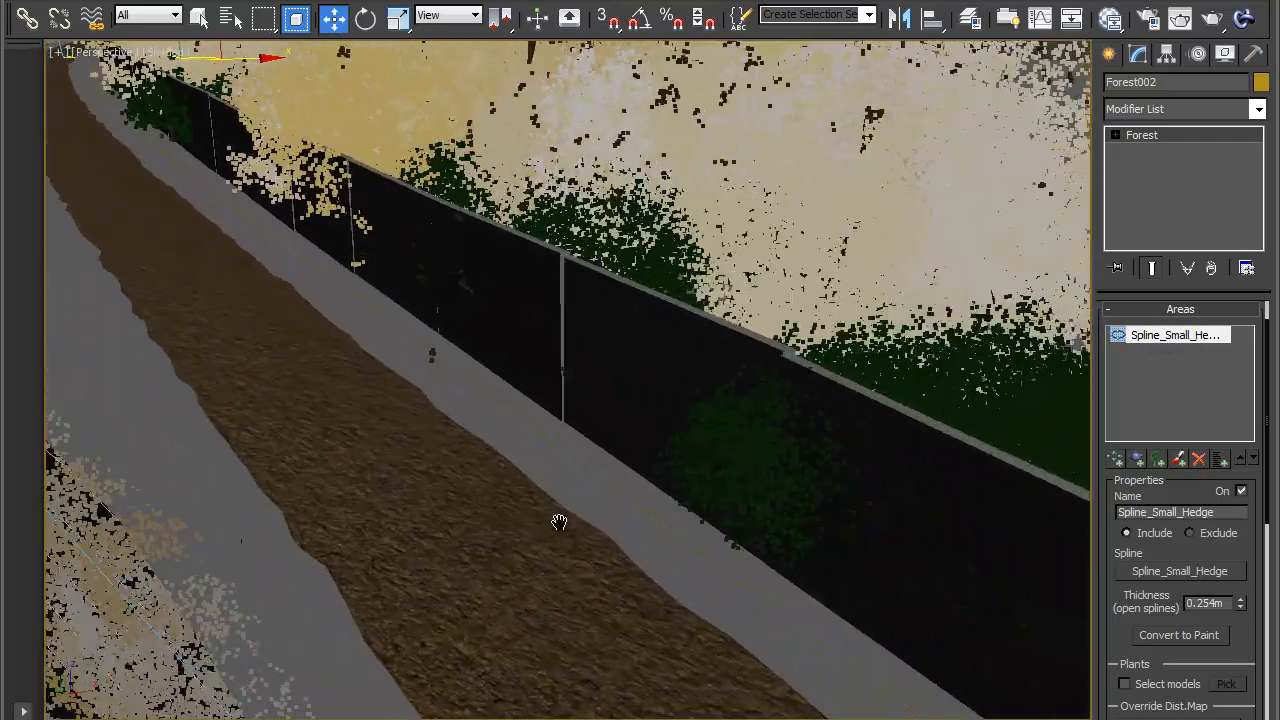
double_click(1217, 601)
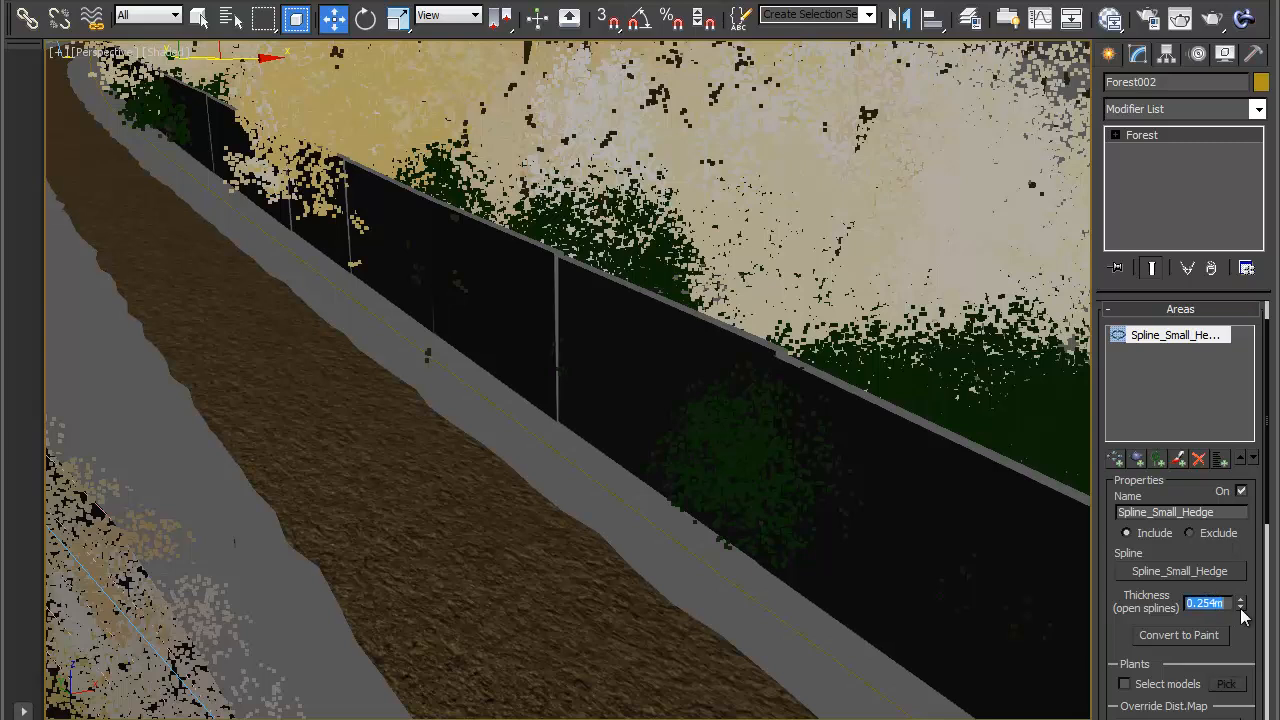
left_click_drag(1241, 610, 1203, 493)
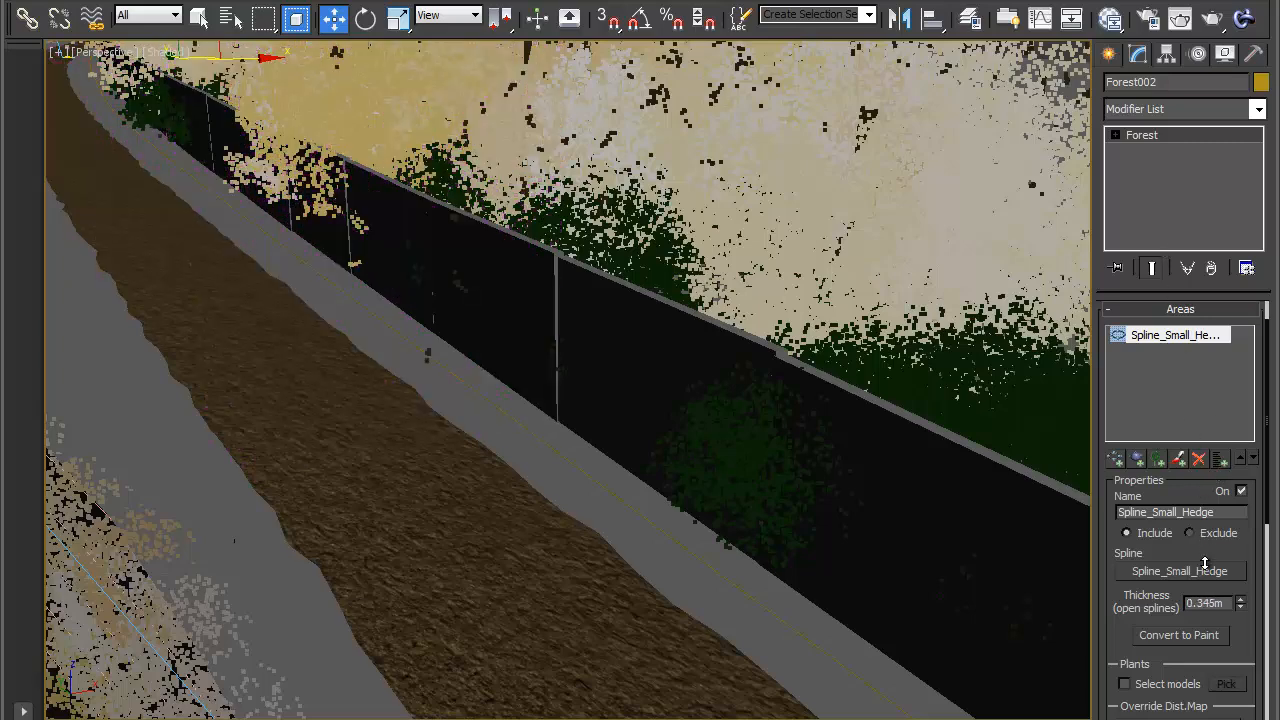
double_click(1212, 603)
type("0.25")
key("Return")
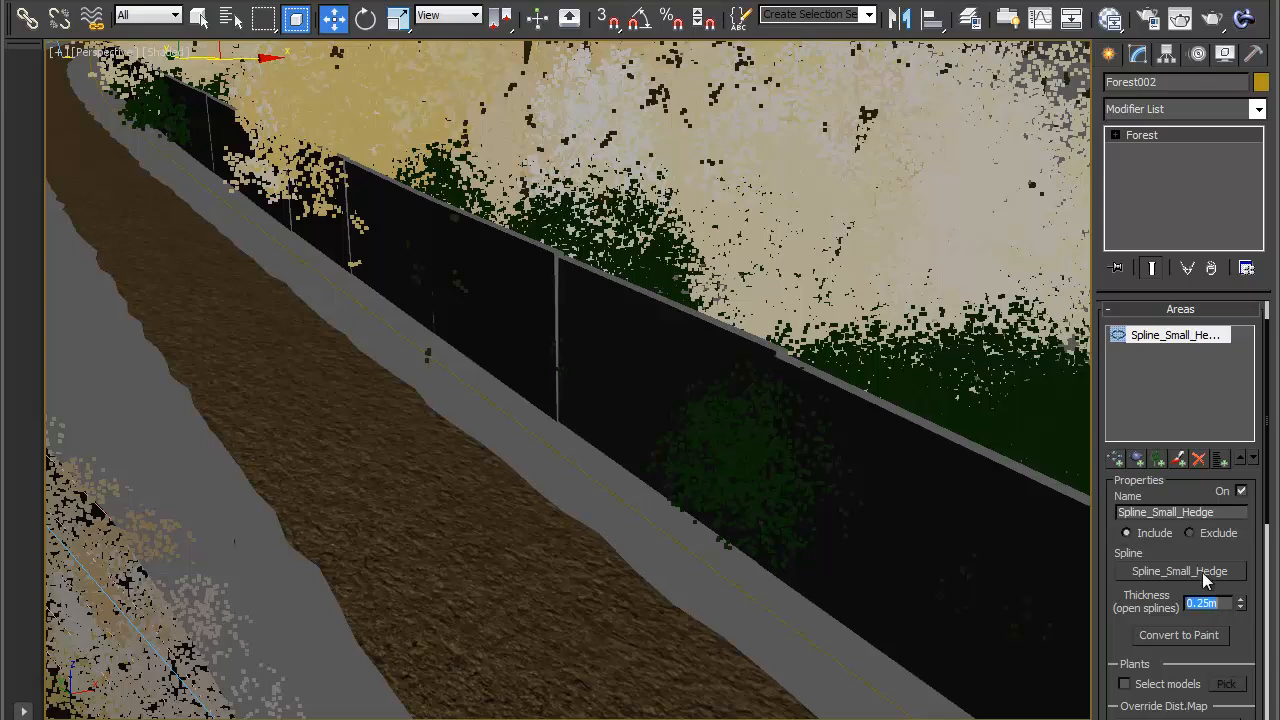
Replace the hedge forest's default geometry with the Bush model from the HQPlants Free Models library
left_click(1199, 312)
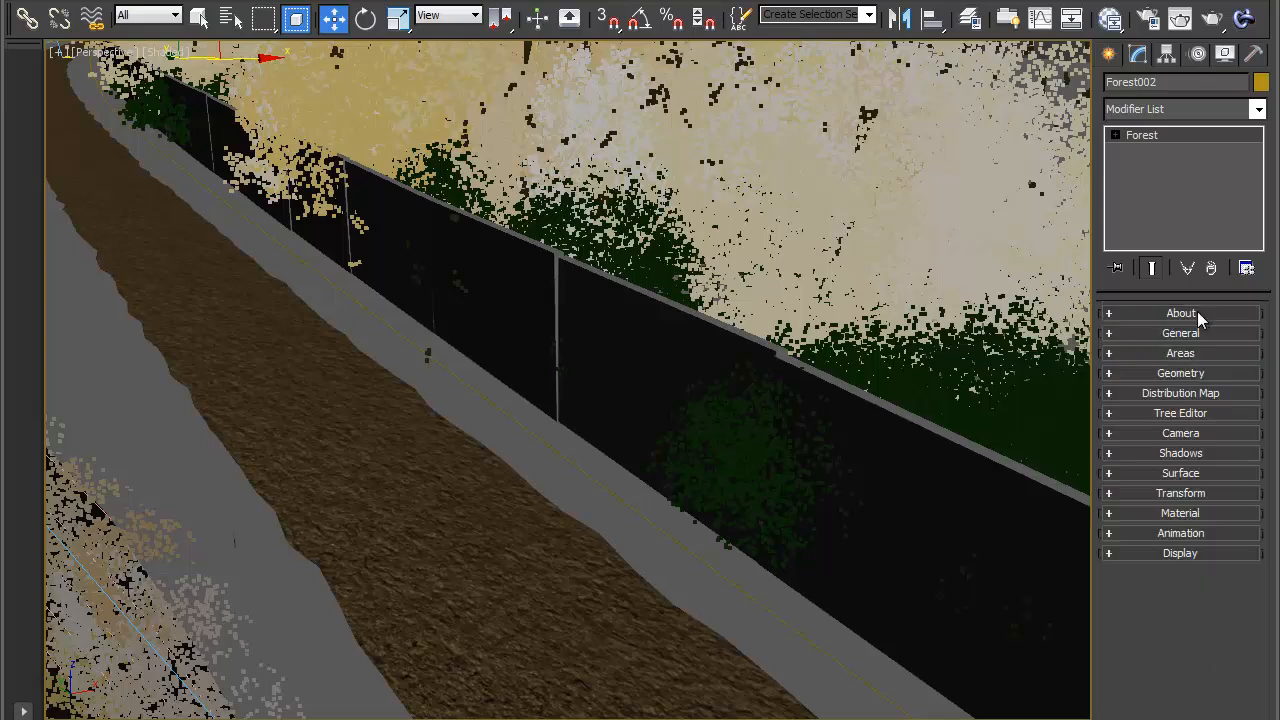
left_click(1181, 372)
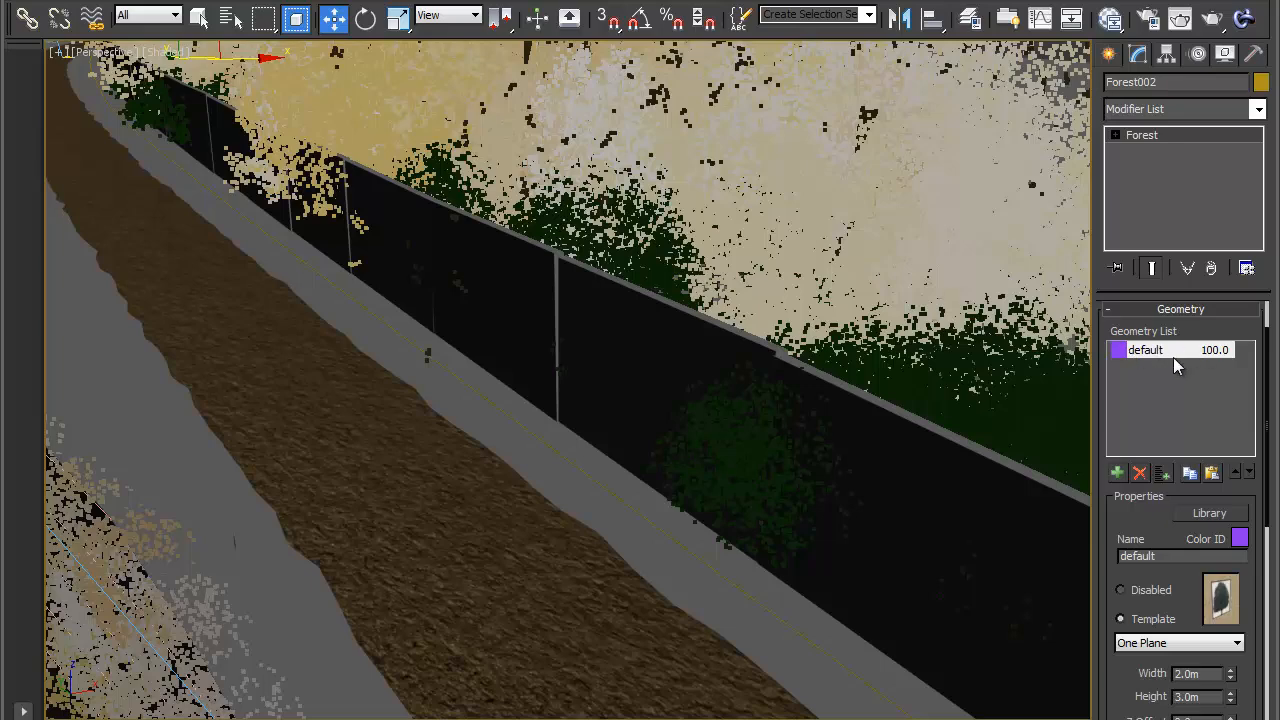
left_click(1207, 514)
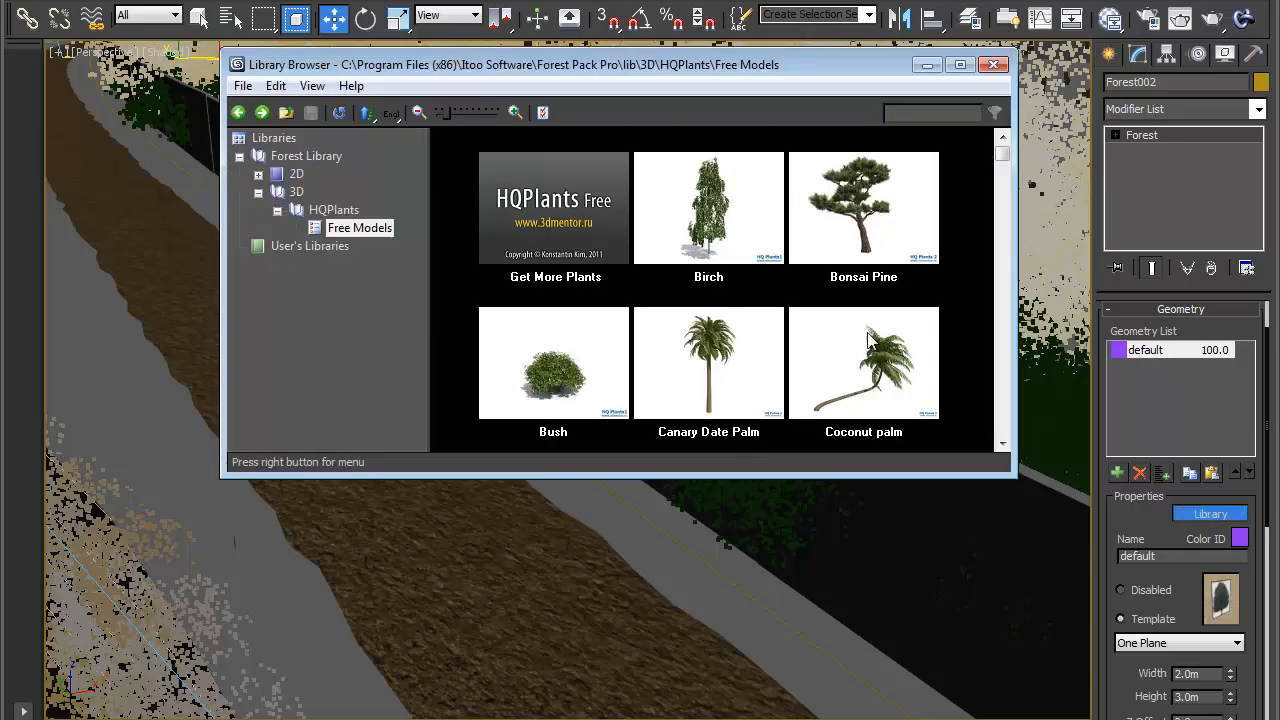
double_click(594, 377)
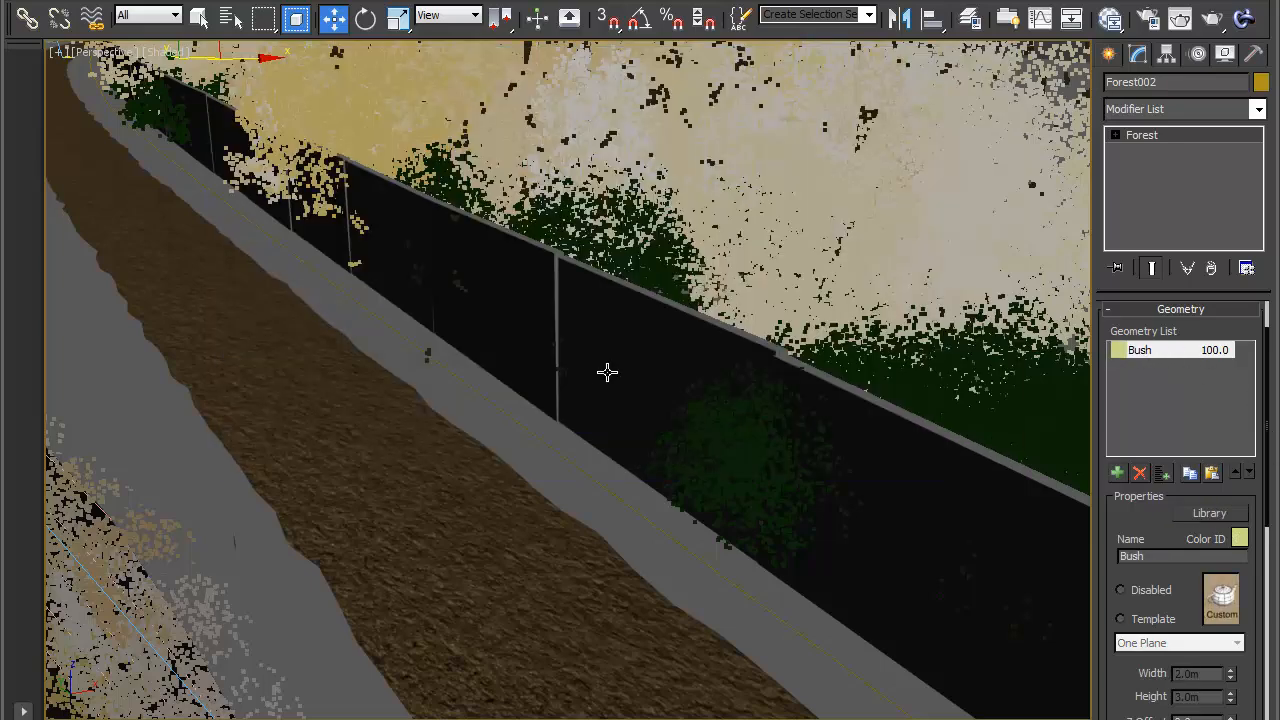
Give the hedge forest the Dense distribution map and set its density units to 24 m
middle_click_drag(605, 414, 705, 415)
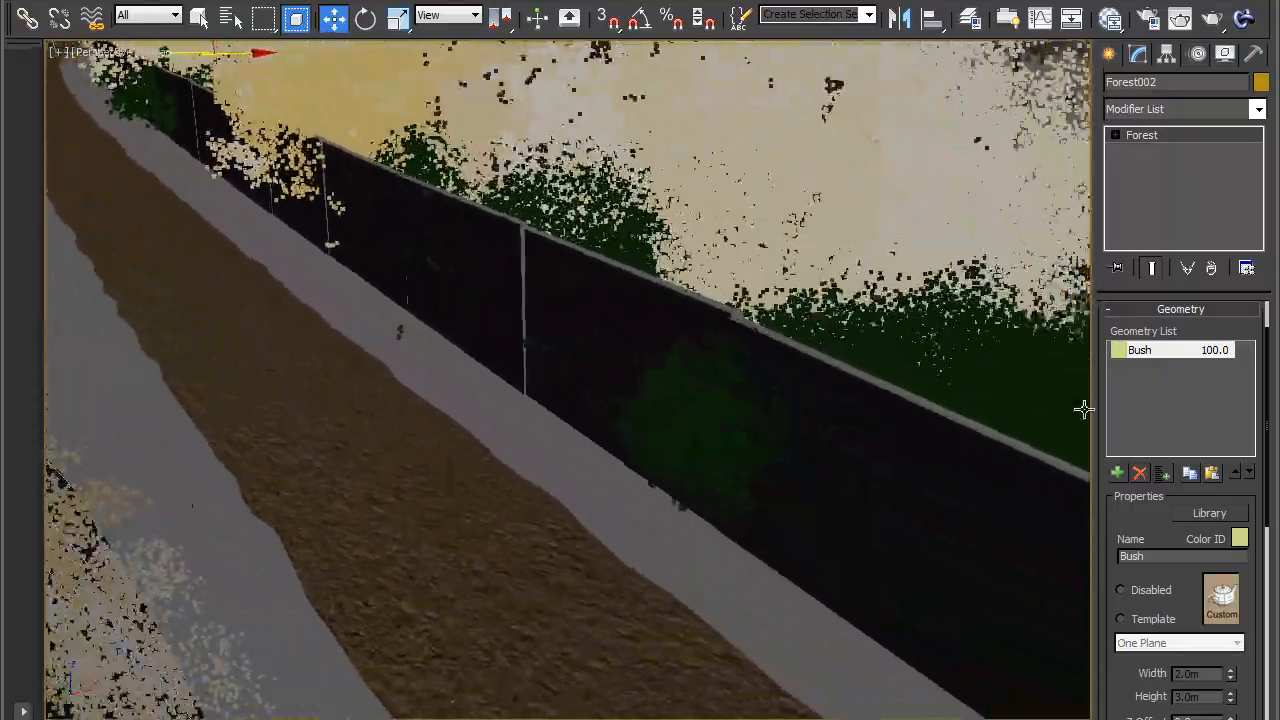
left_click(1116, 312)
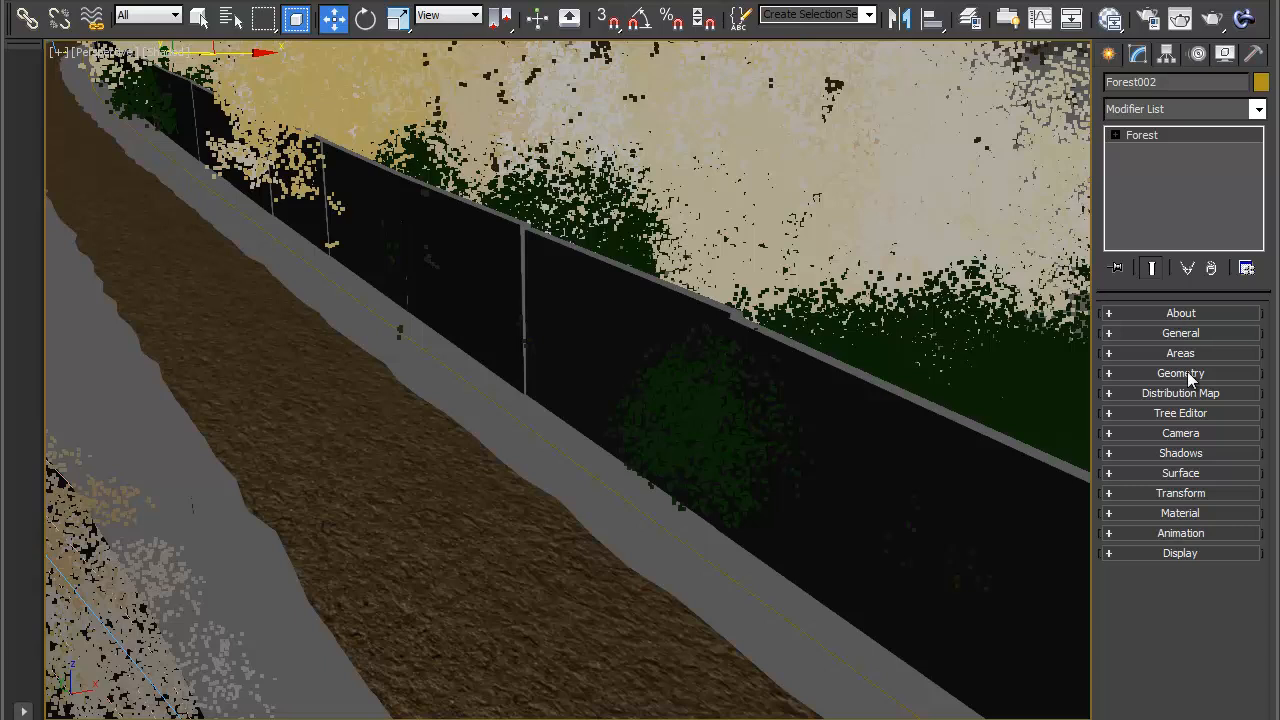
left_click(1192, 393)
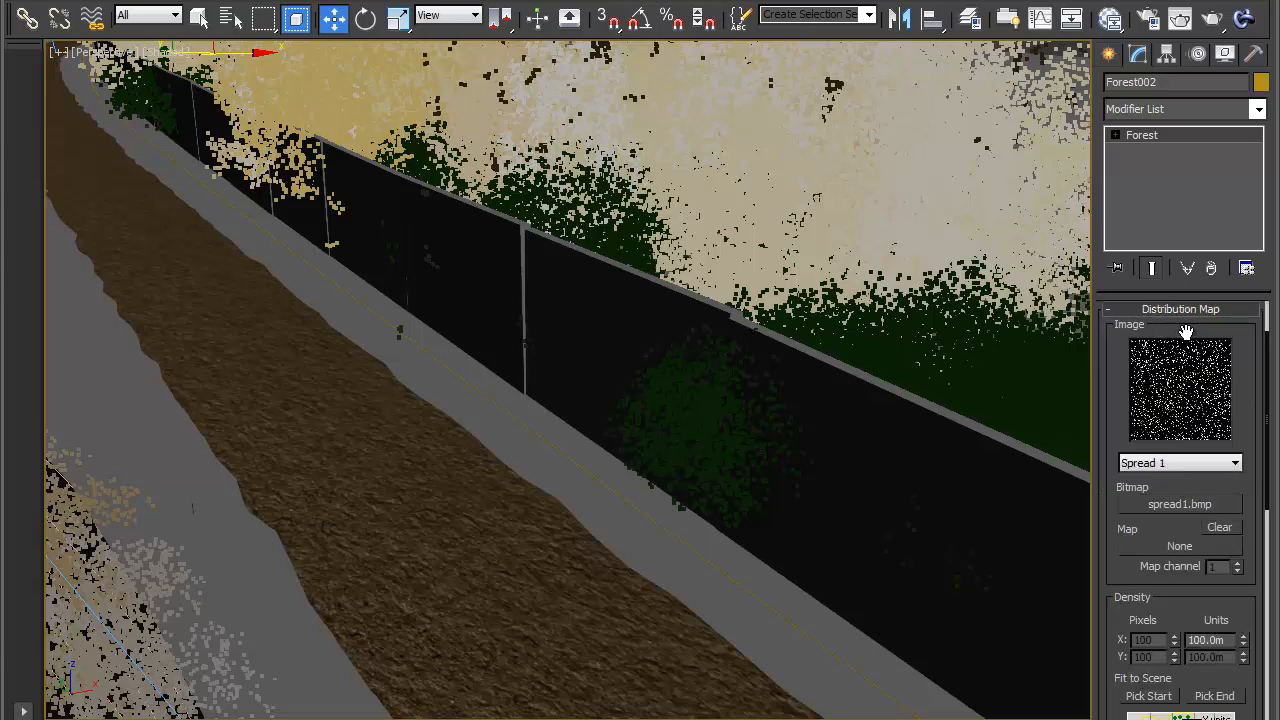
left_click(1210, 465)
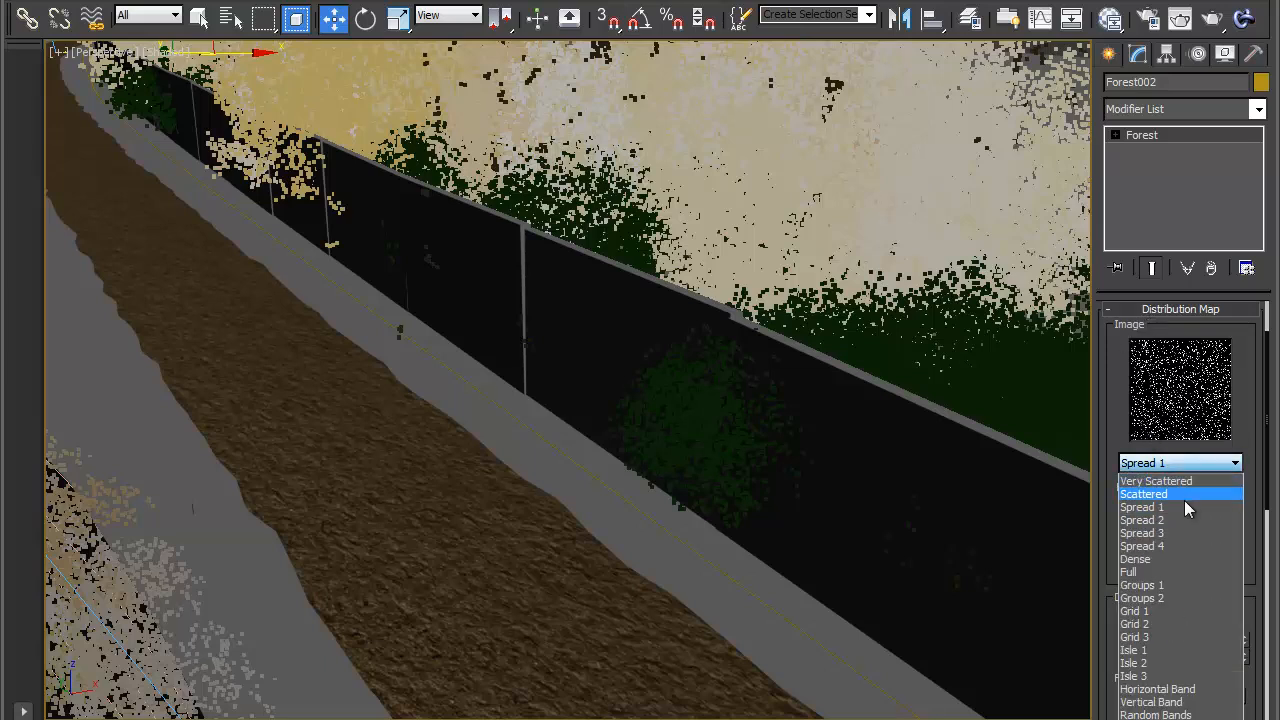
left_click(1159, 558)
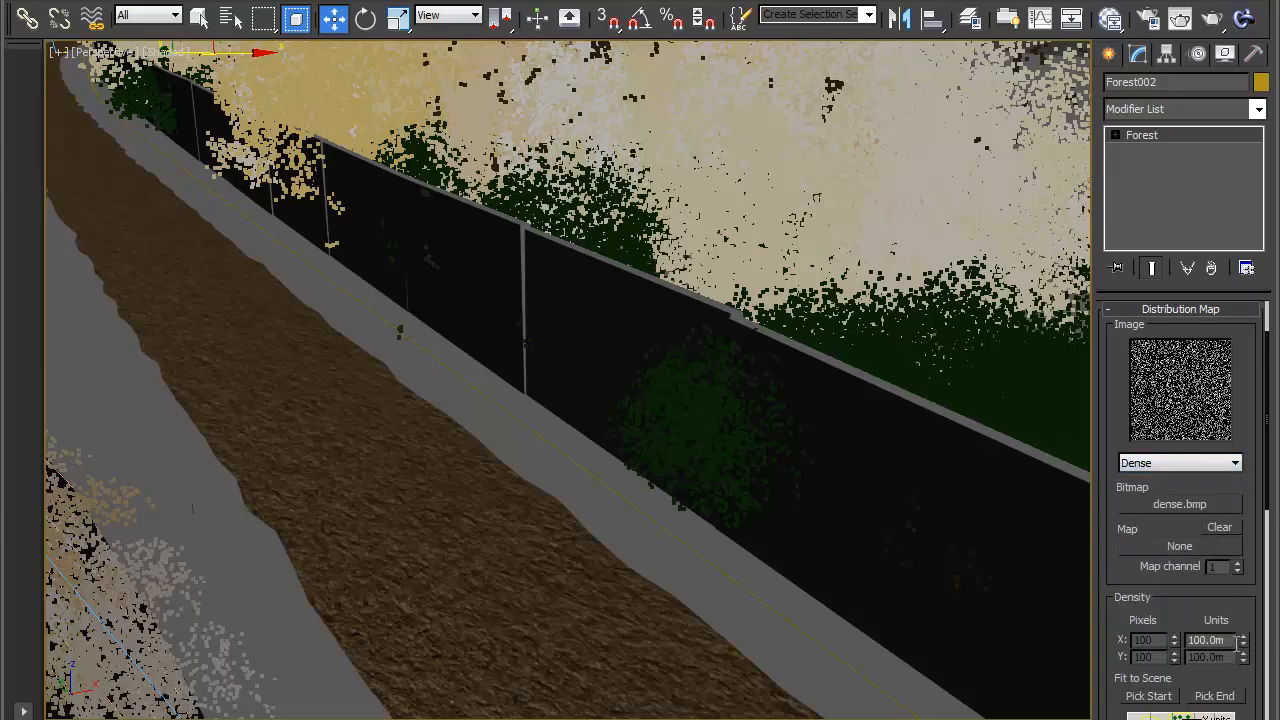
type("24")
key("Return")
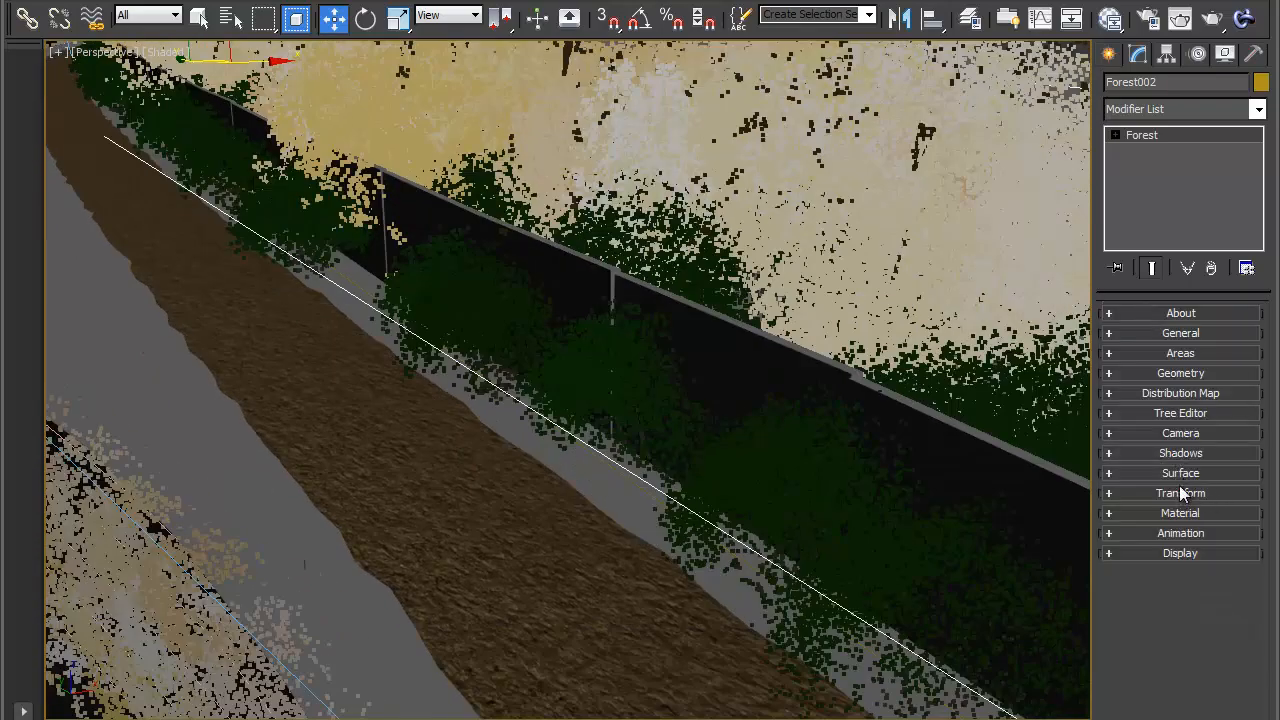
Enable random scaling for the hedge bushes, ranging from a minimum of 40% to a maximum of 100%
left_click(1180, 493)
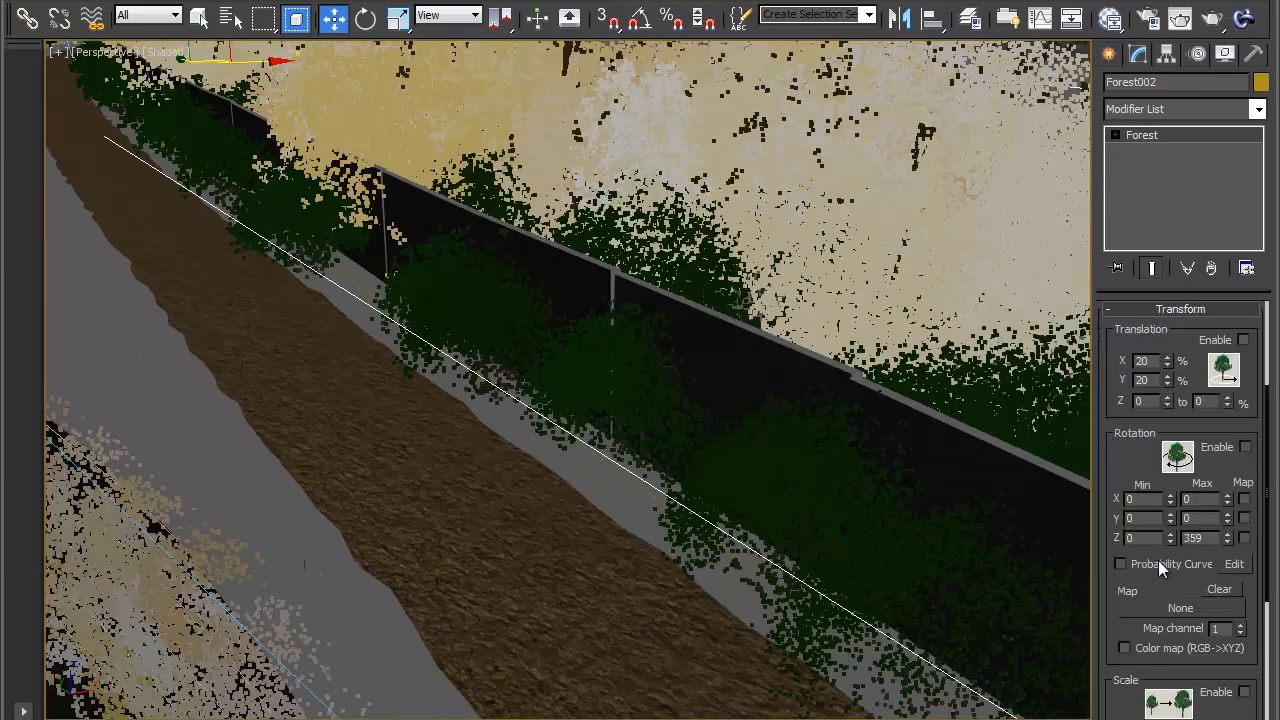
left_click_drag(1170, 577, 1110, 280)
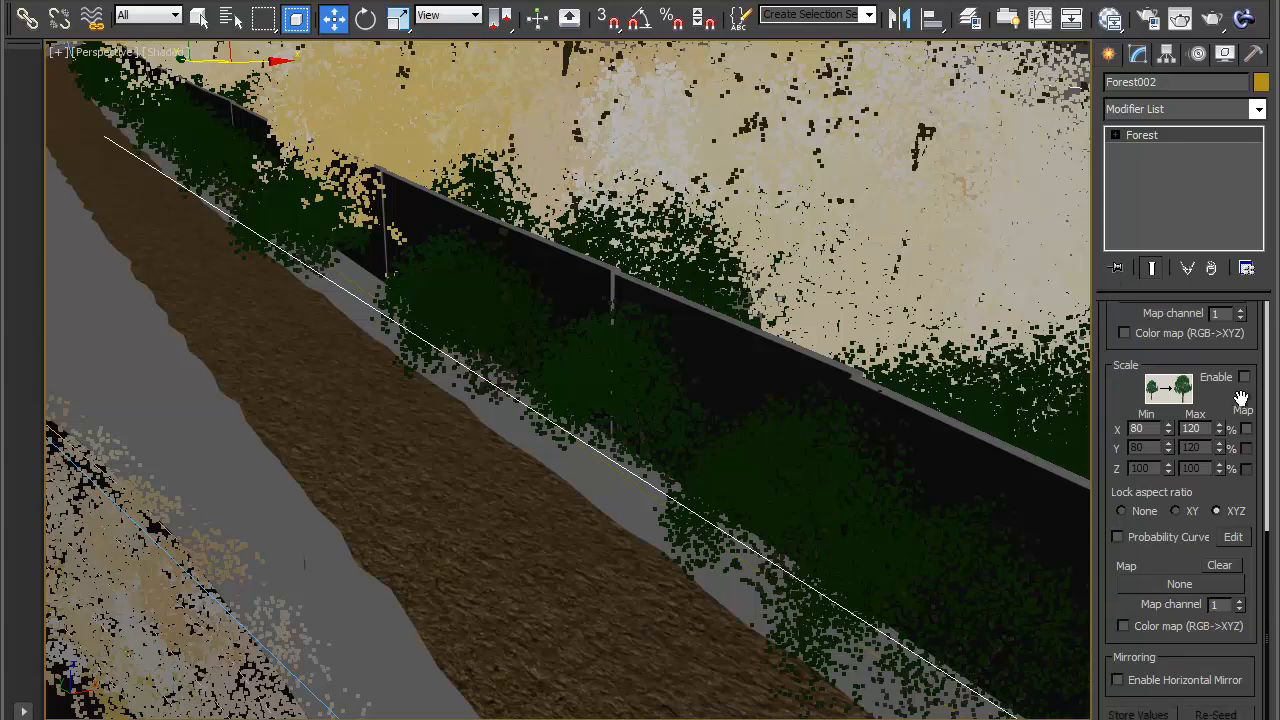
left_click(1244, 378)
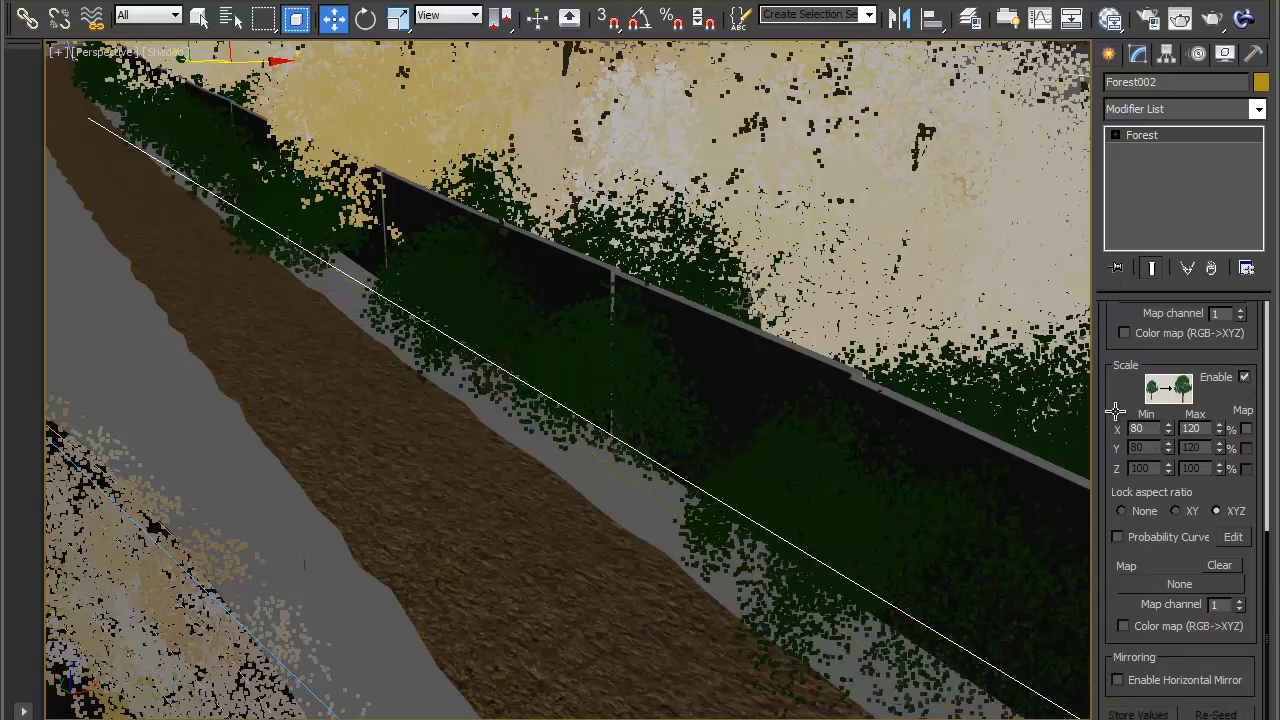
double_click(1192, 428)
type("100")
key("Return")
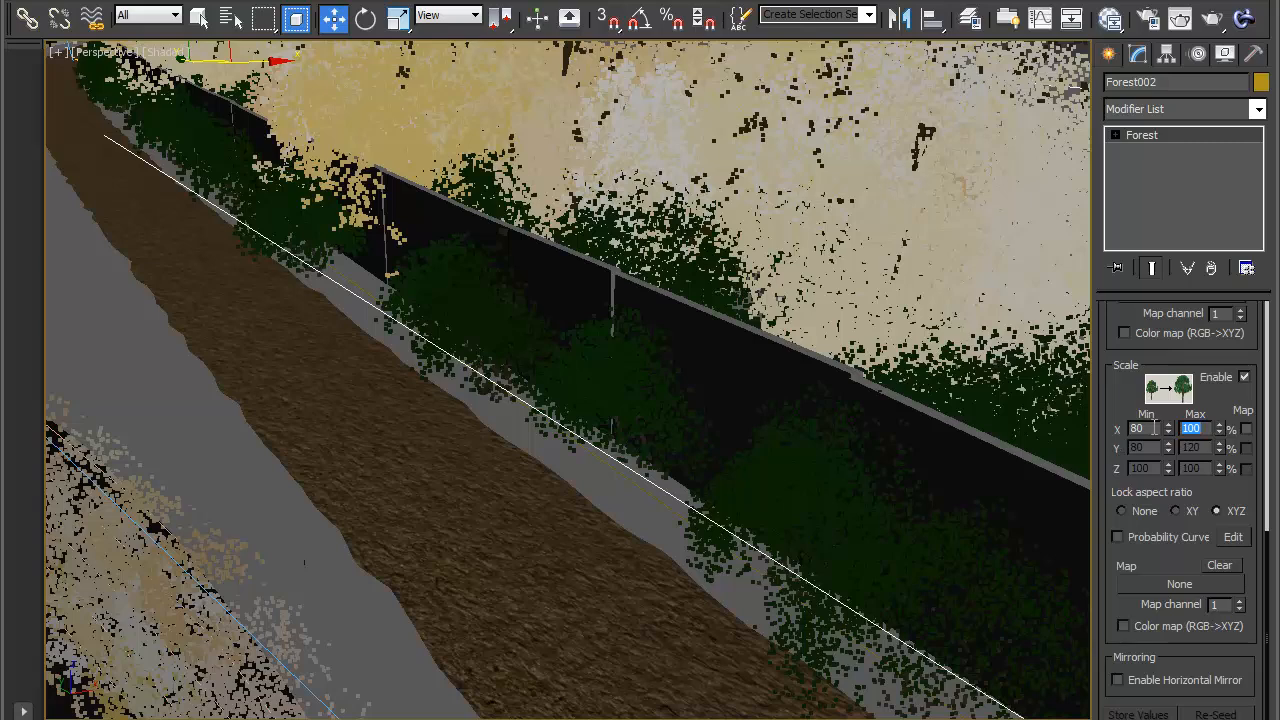
double_click(1155, 428)
key("Return")
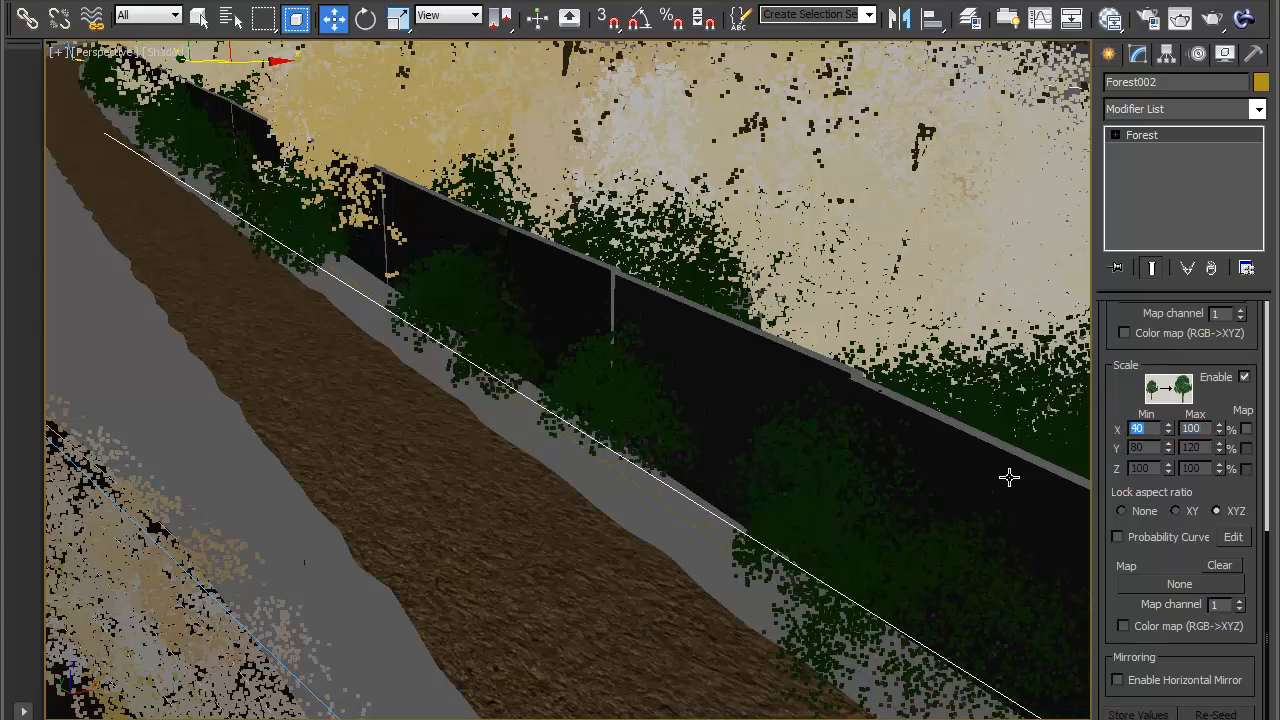
Enable random rotation for the hedge bushes, with both X and Y ranging from -5 to 5 degrees
scroll(1130, 426, "up", 4)
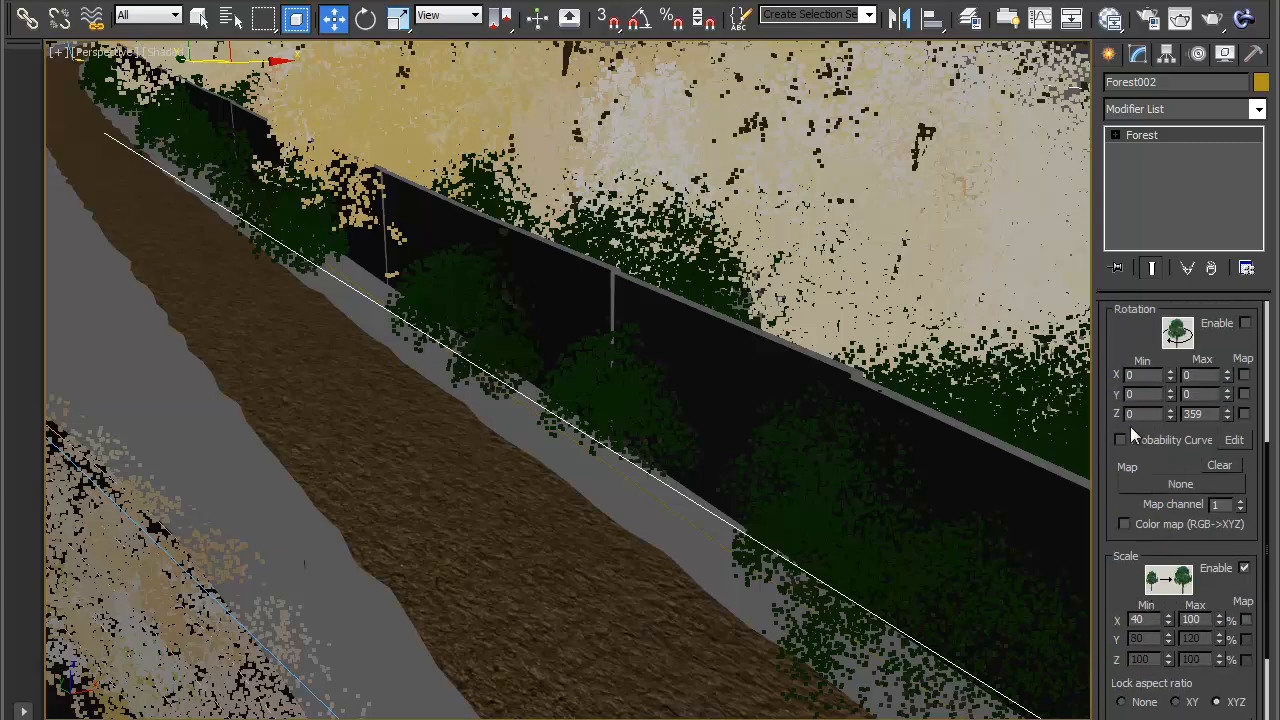
scroll(1128, 343, "up", 1)
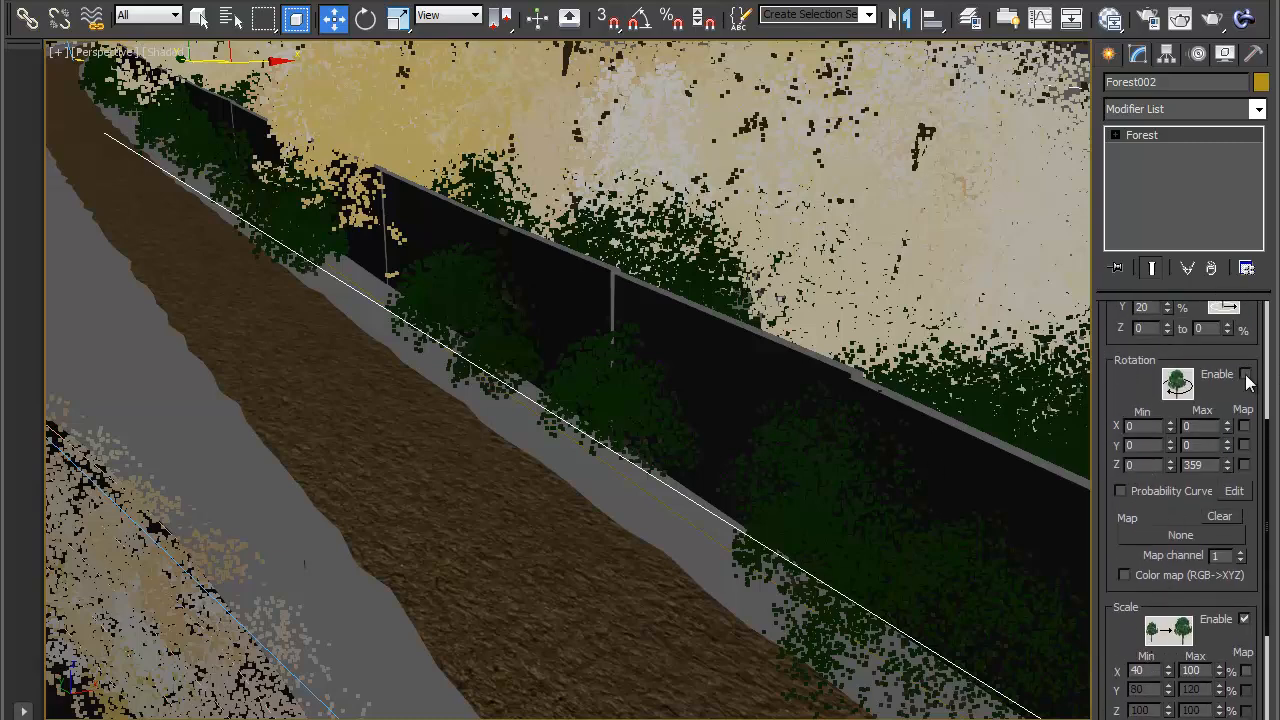
left_click(1245, 374)
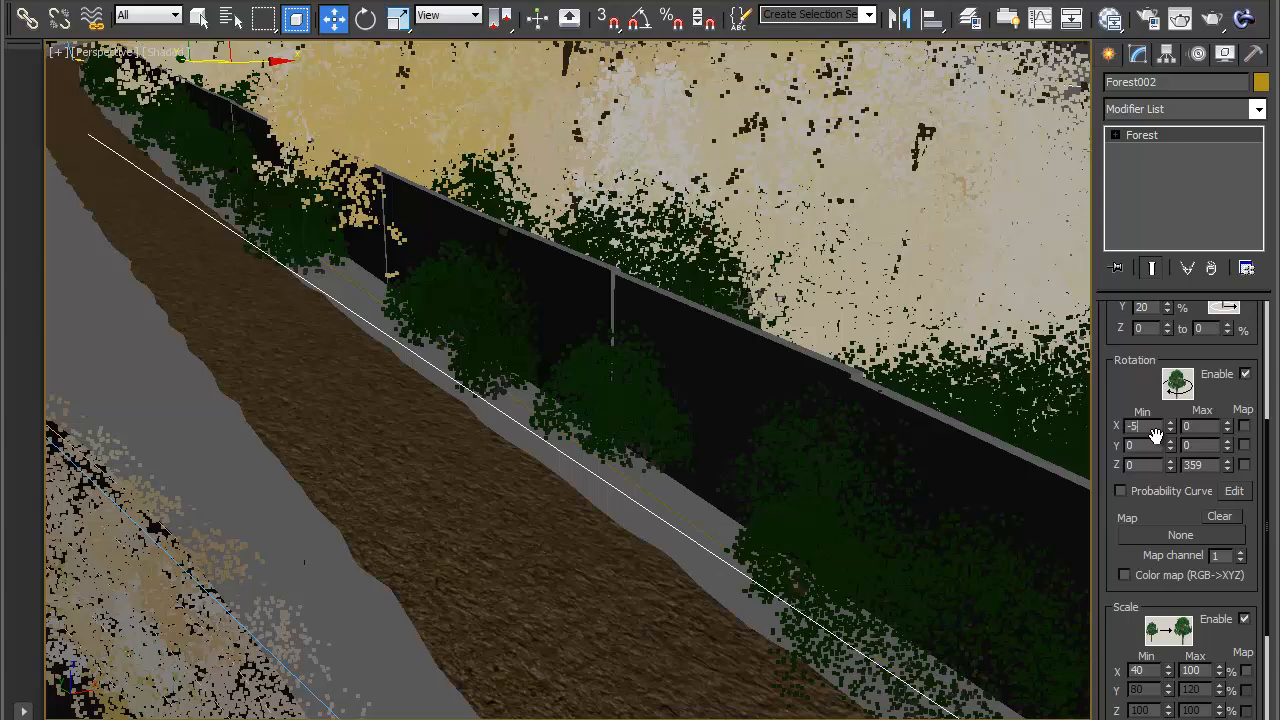
key("Tab")
type("5")
key("Return")
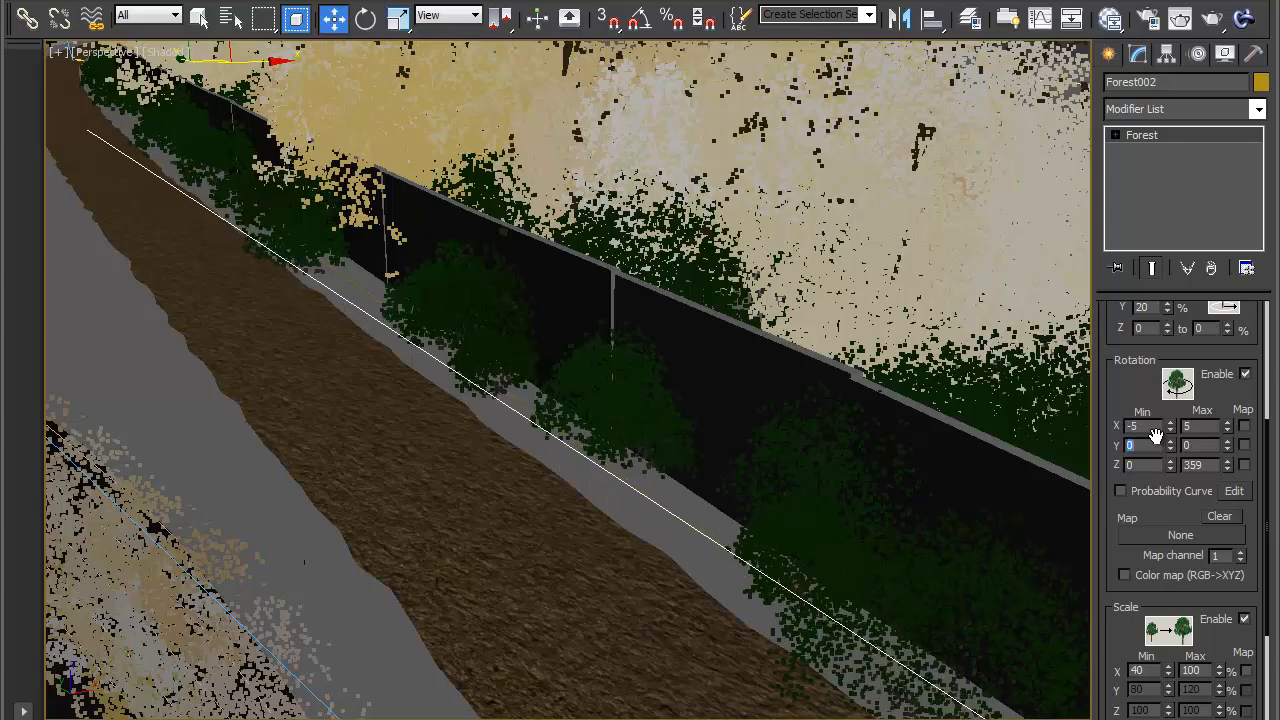
type("-5")
key("Tab")
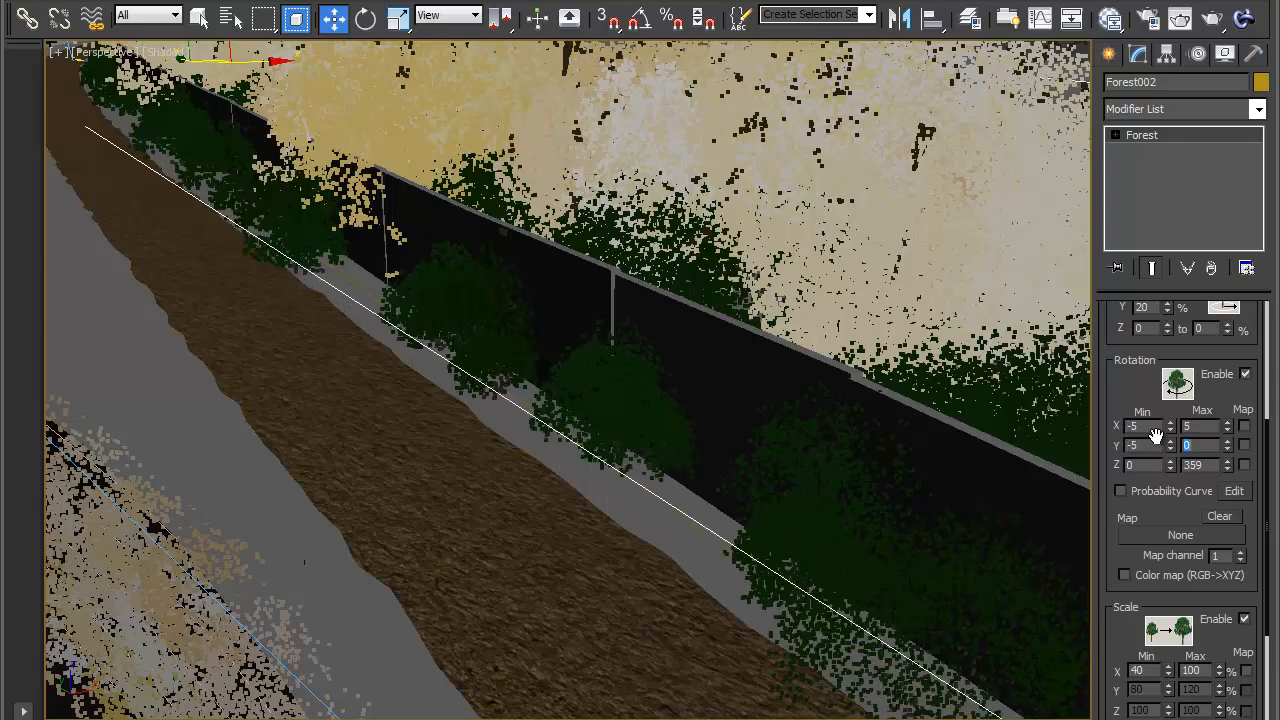
type("5")
key("Return")
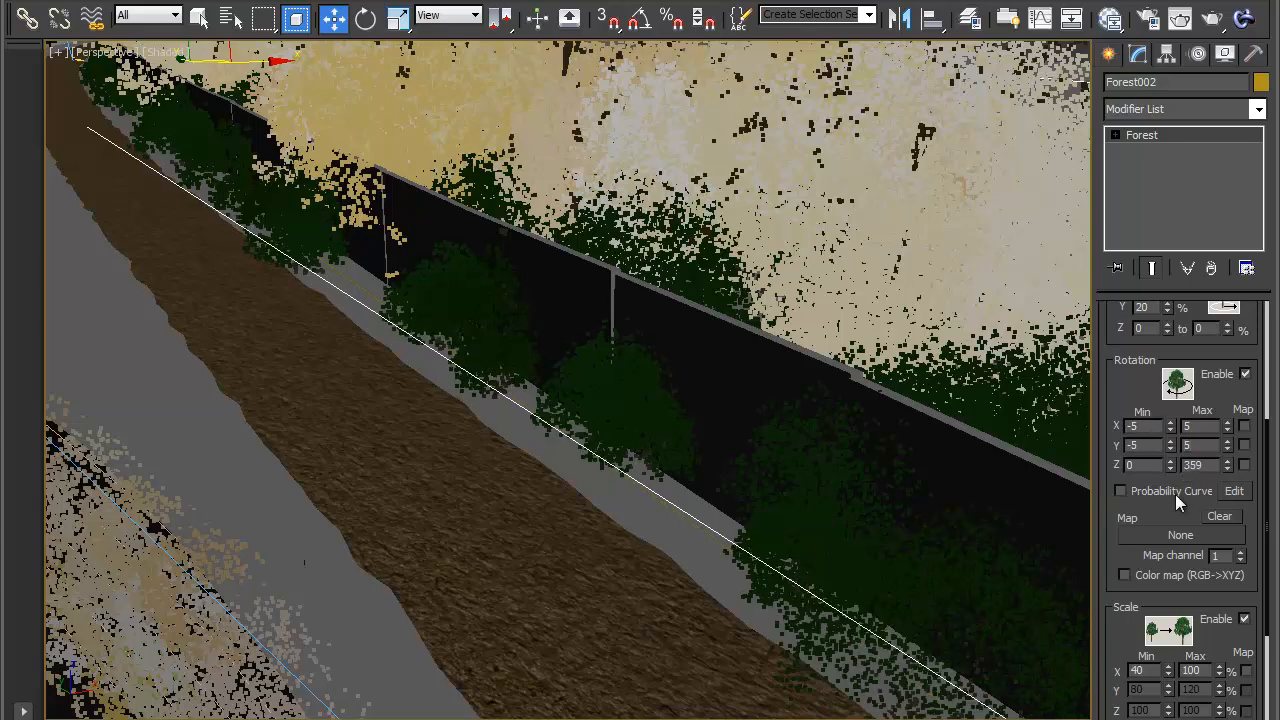
Step the perspective view back to the raised overview of the narrowboat, canal and towpath to examine the planting along both banks
scroll(1170, 505, "down", 5)
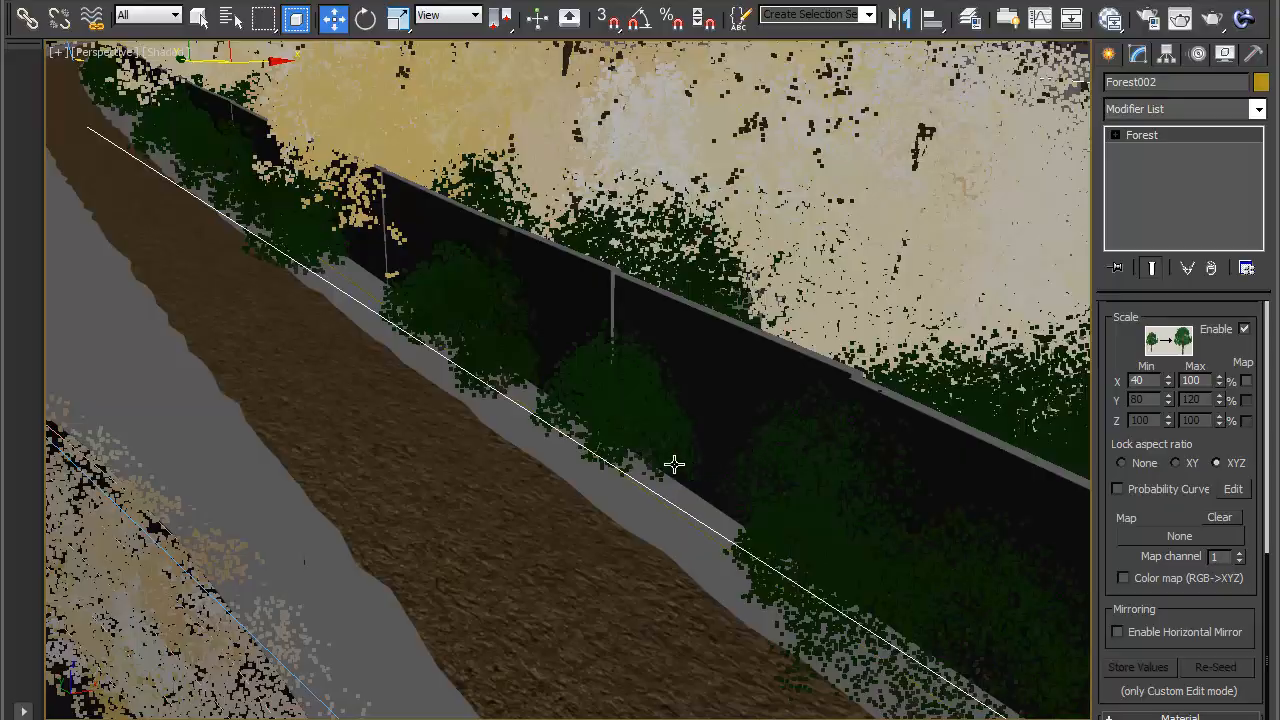
key("shift+z")
key("shift+z")
key("shift+z")
key("shift+z")
key("shift+z")
key("shift+z")
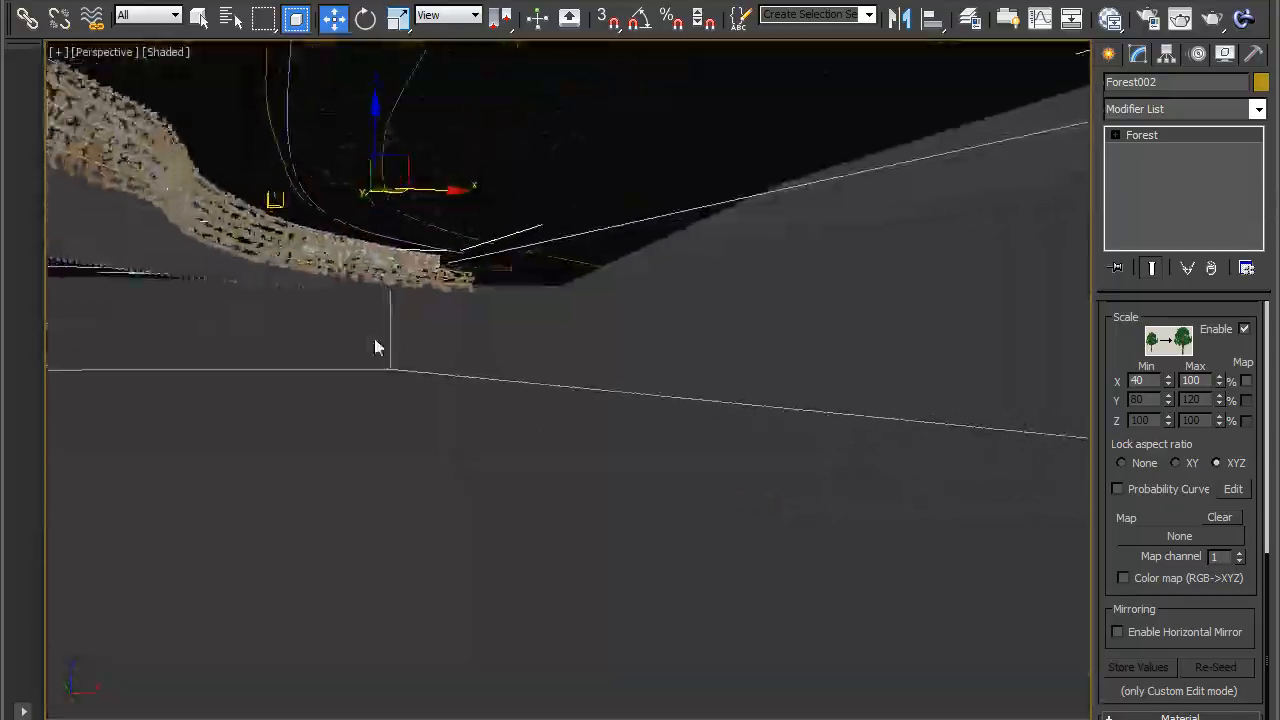
key("shift+z")
key("shift+z")
key("shift+z")
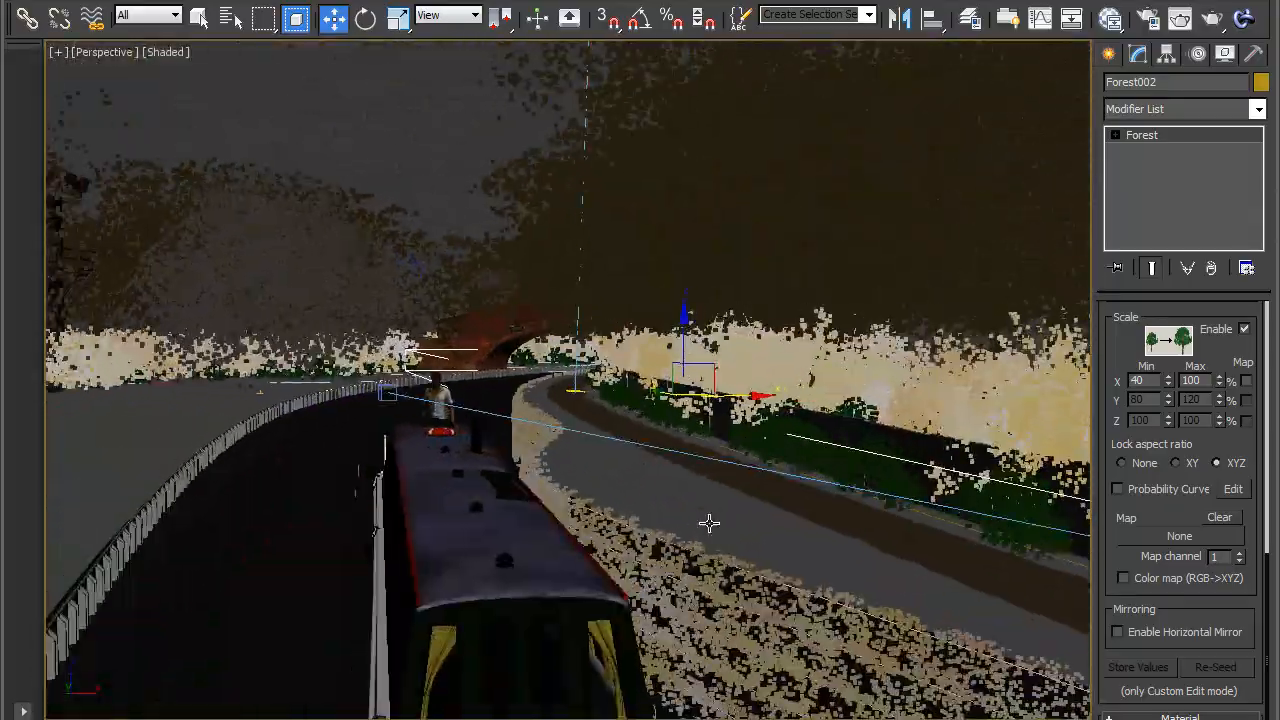
key("shift+z")
key("shift+z")
key("shift+z")
key("shift+z")
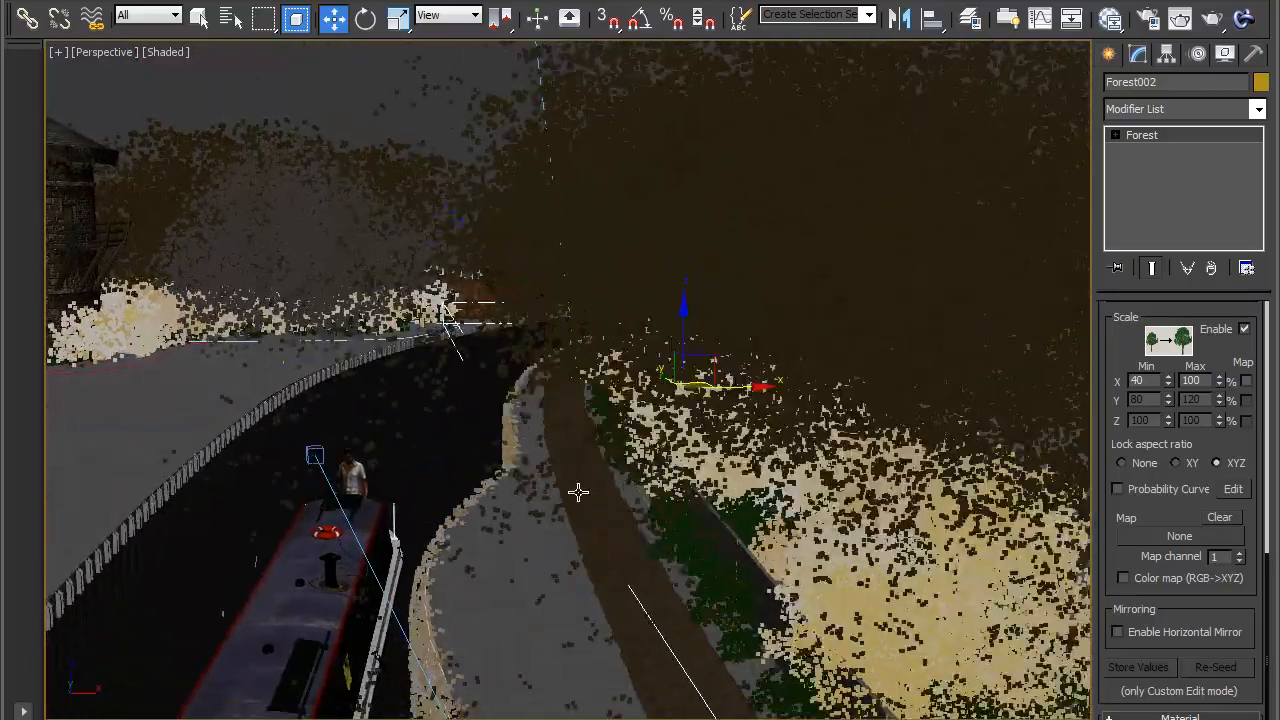
key("shift+z")
key("shift+z")
key("shift+z")
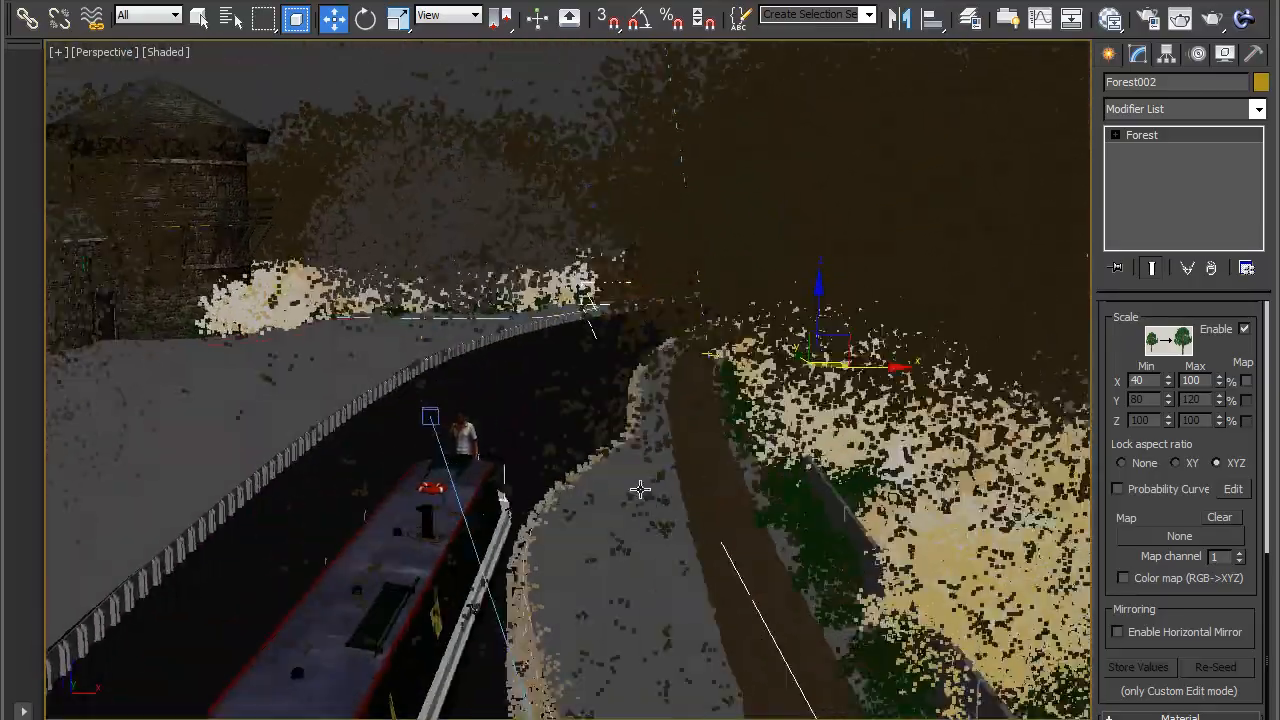